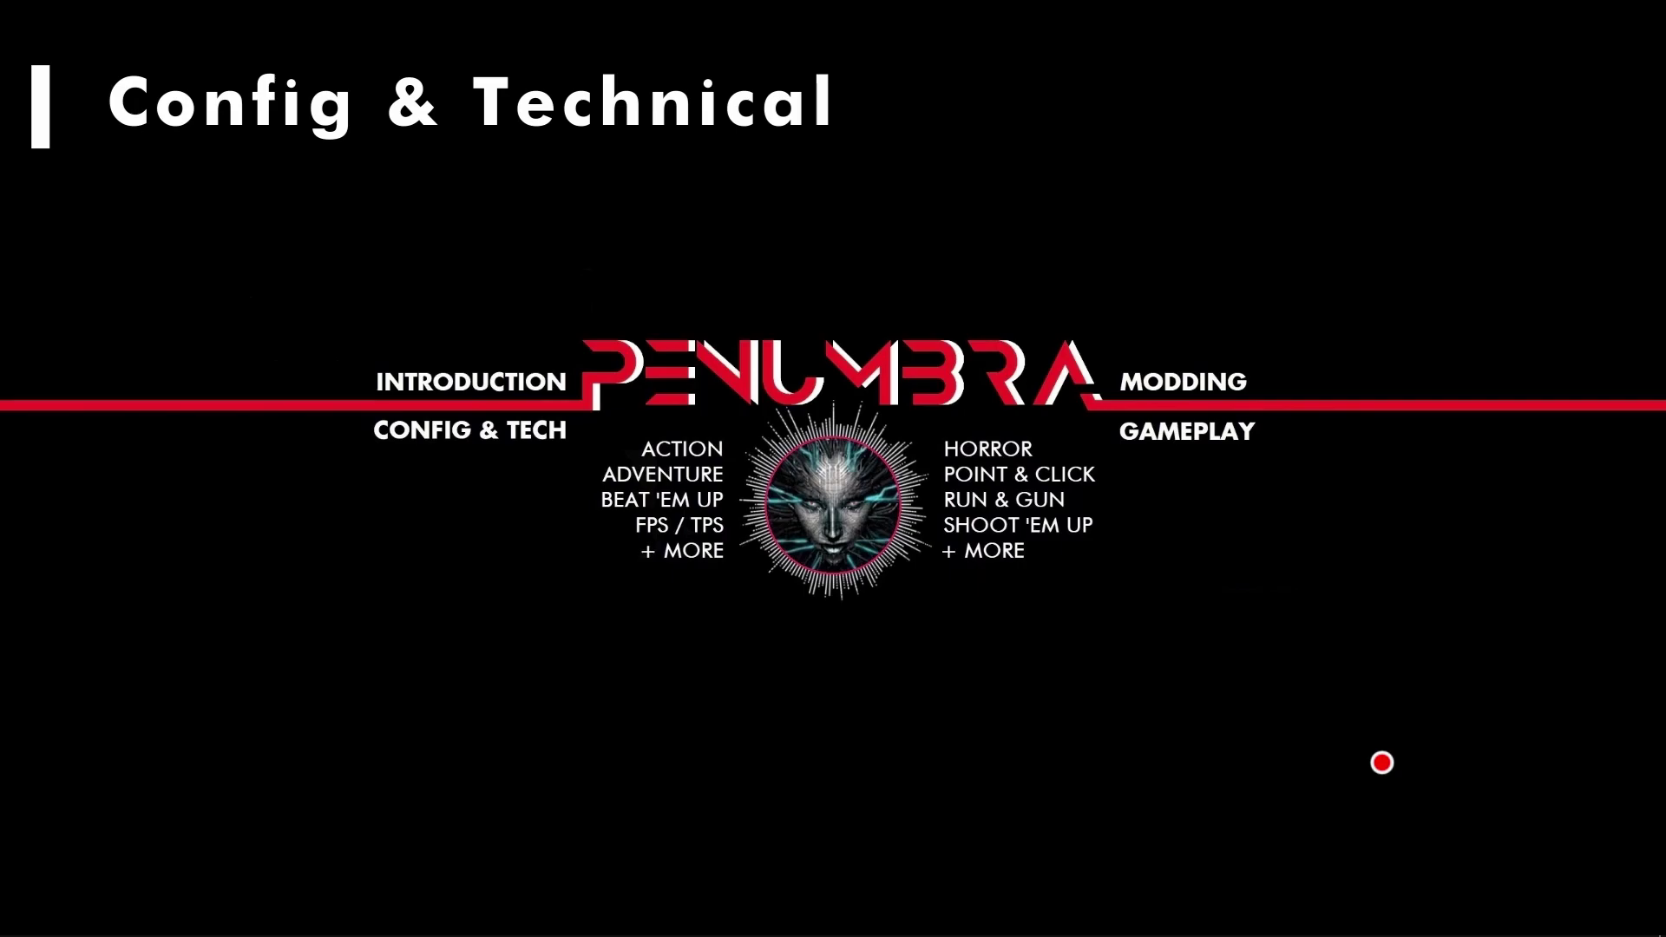
# Step: Bring up the Penumbra - Black Plague config notes and the redist install folder side by side
pyautogui.moveTo(851, 929)
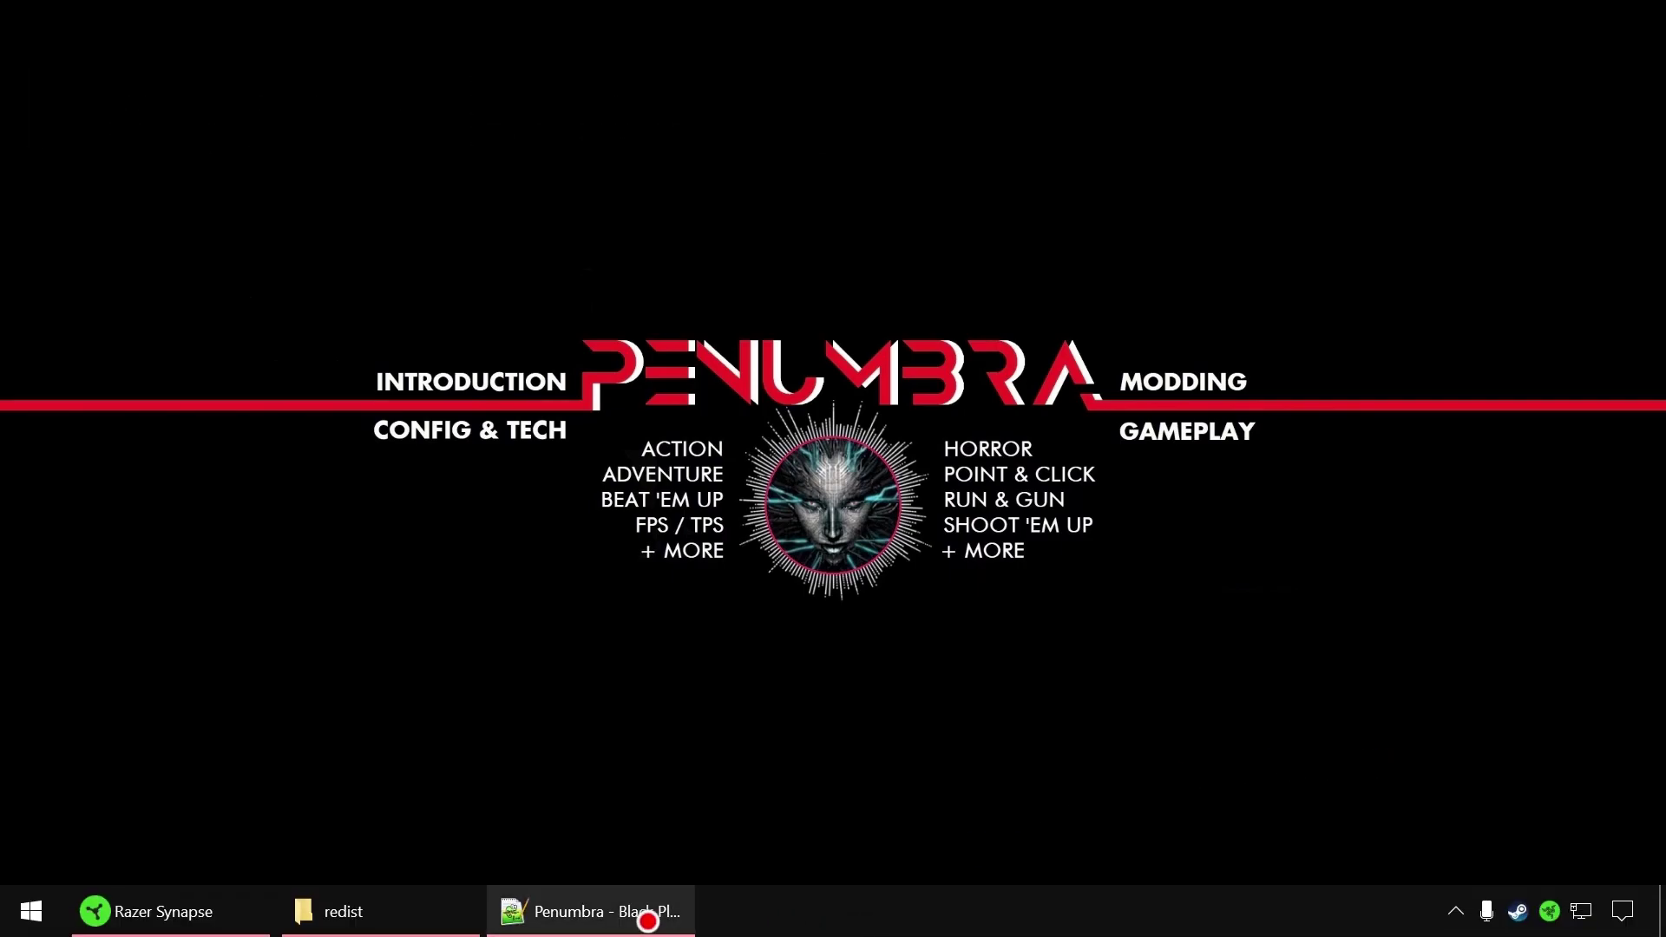
pyautogui.click(647, 921)
pyautogui.click(394, 909)
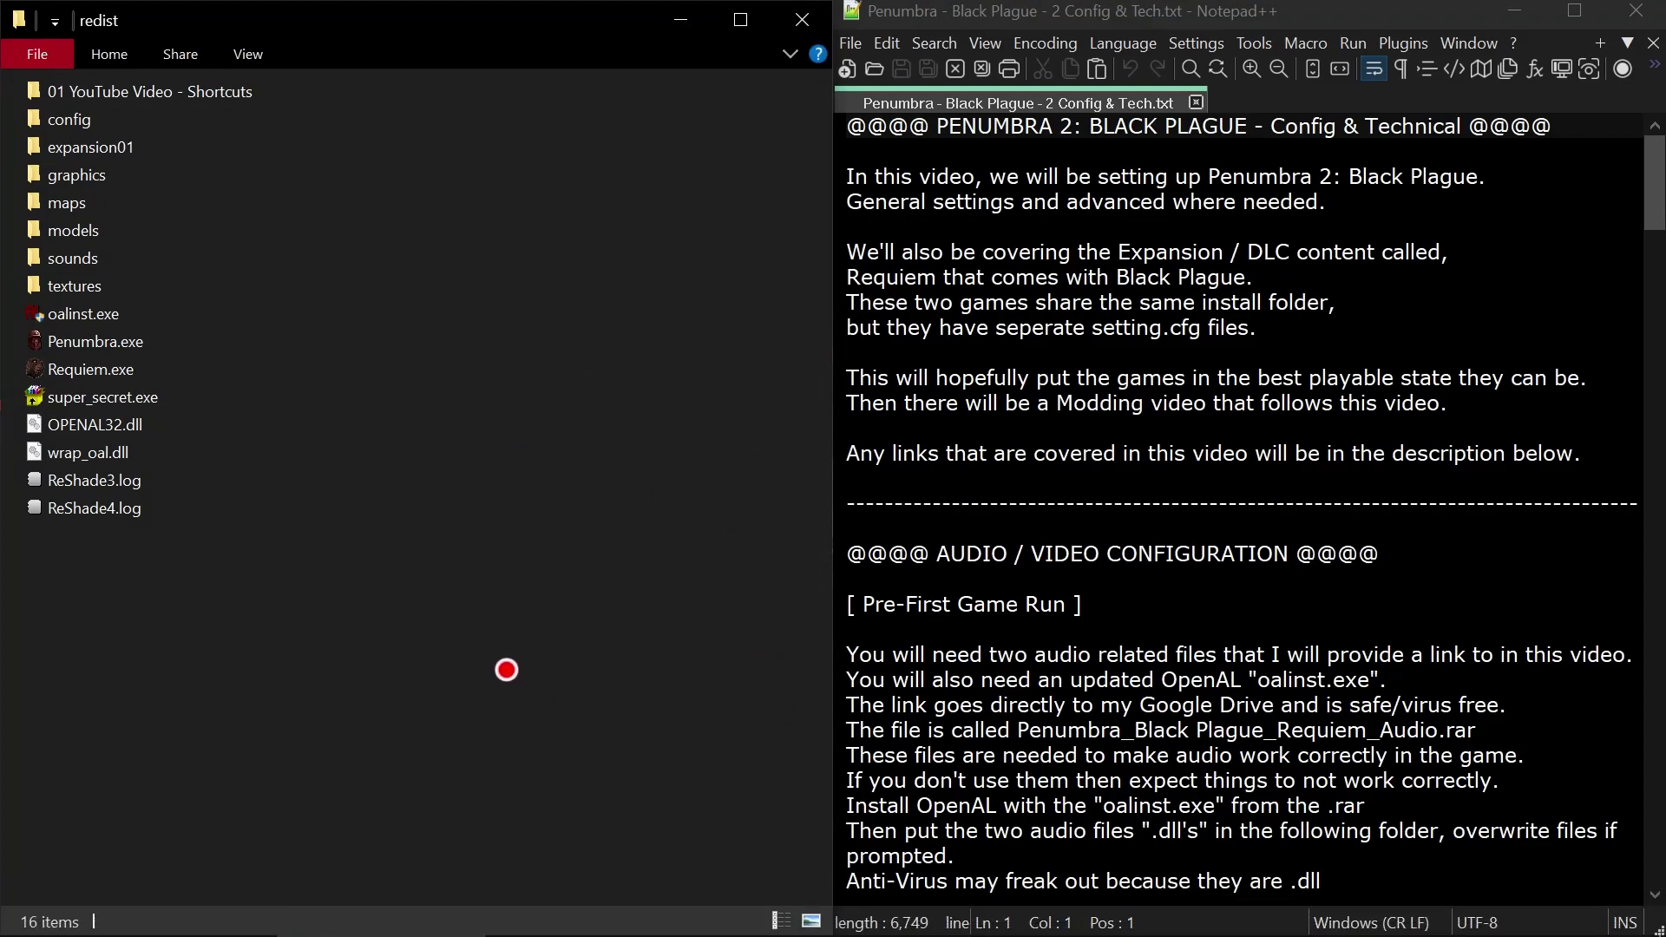
pyautogui.moveTo(508, 671); pyautogui.dragTo(169, 70)
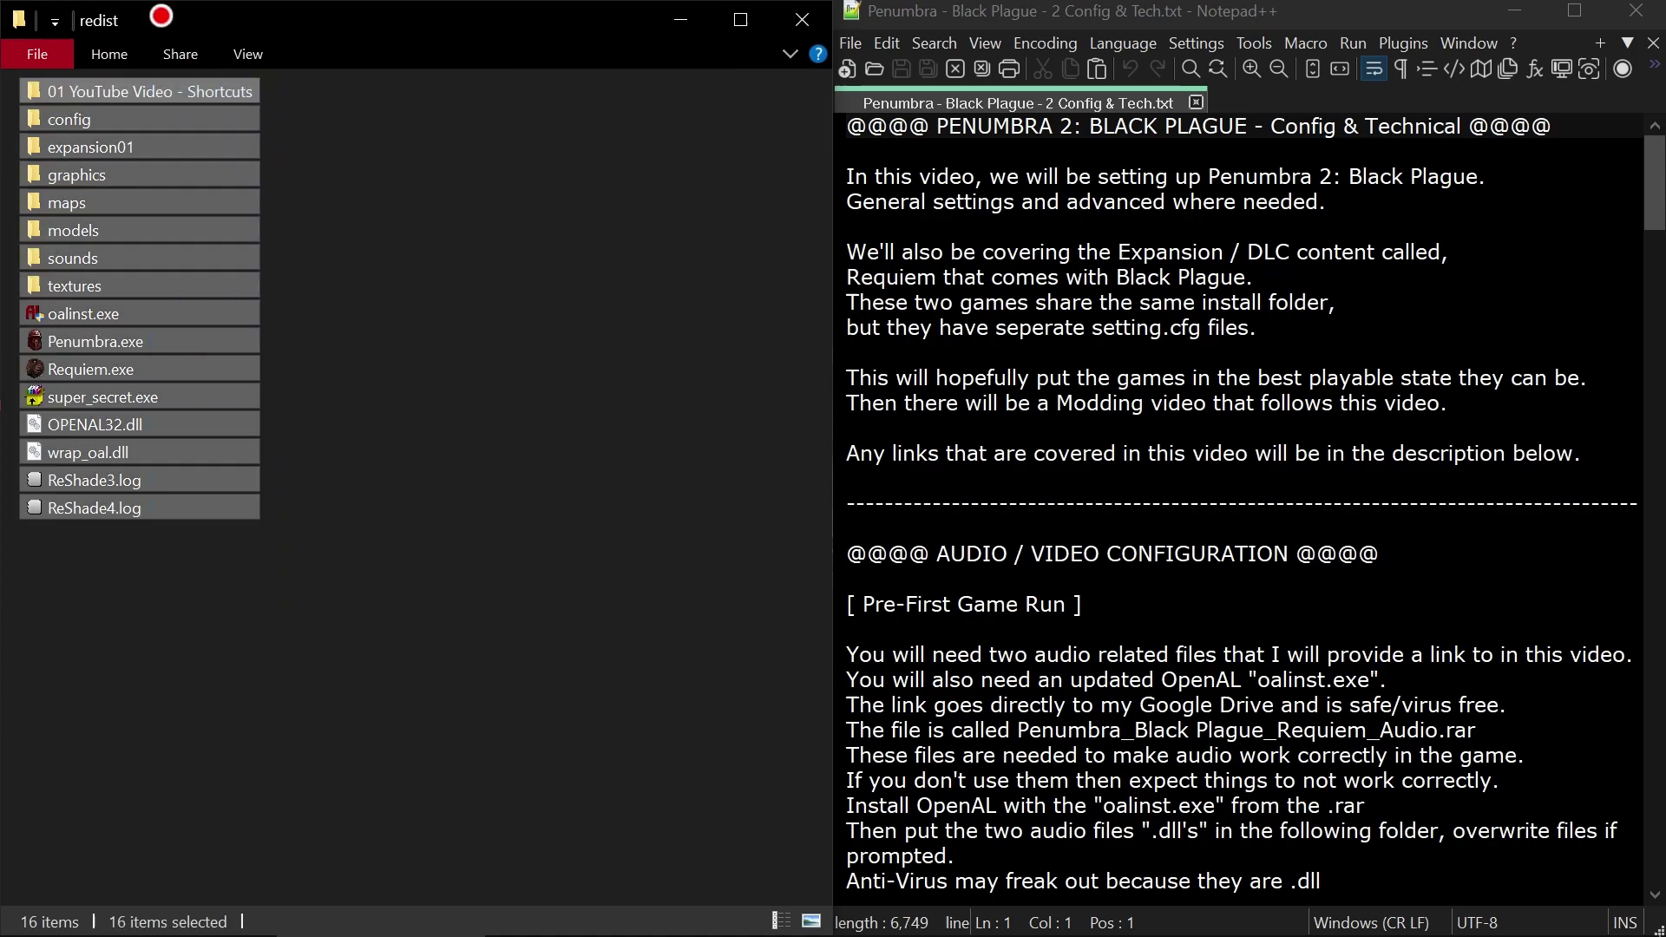
pyautogui.click(511, 488)
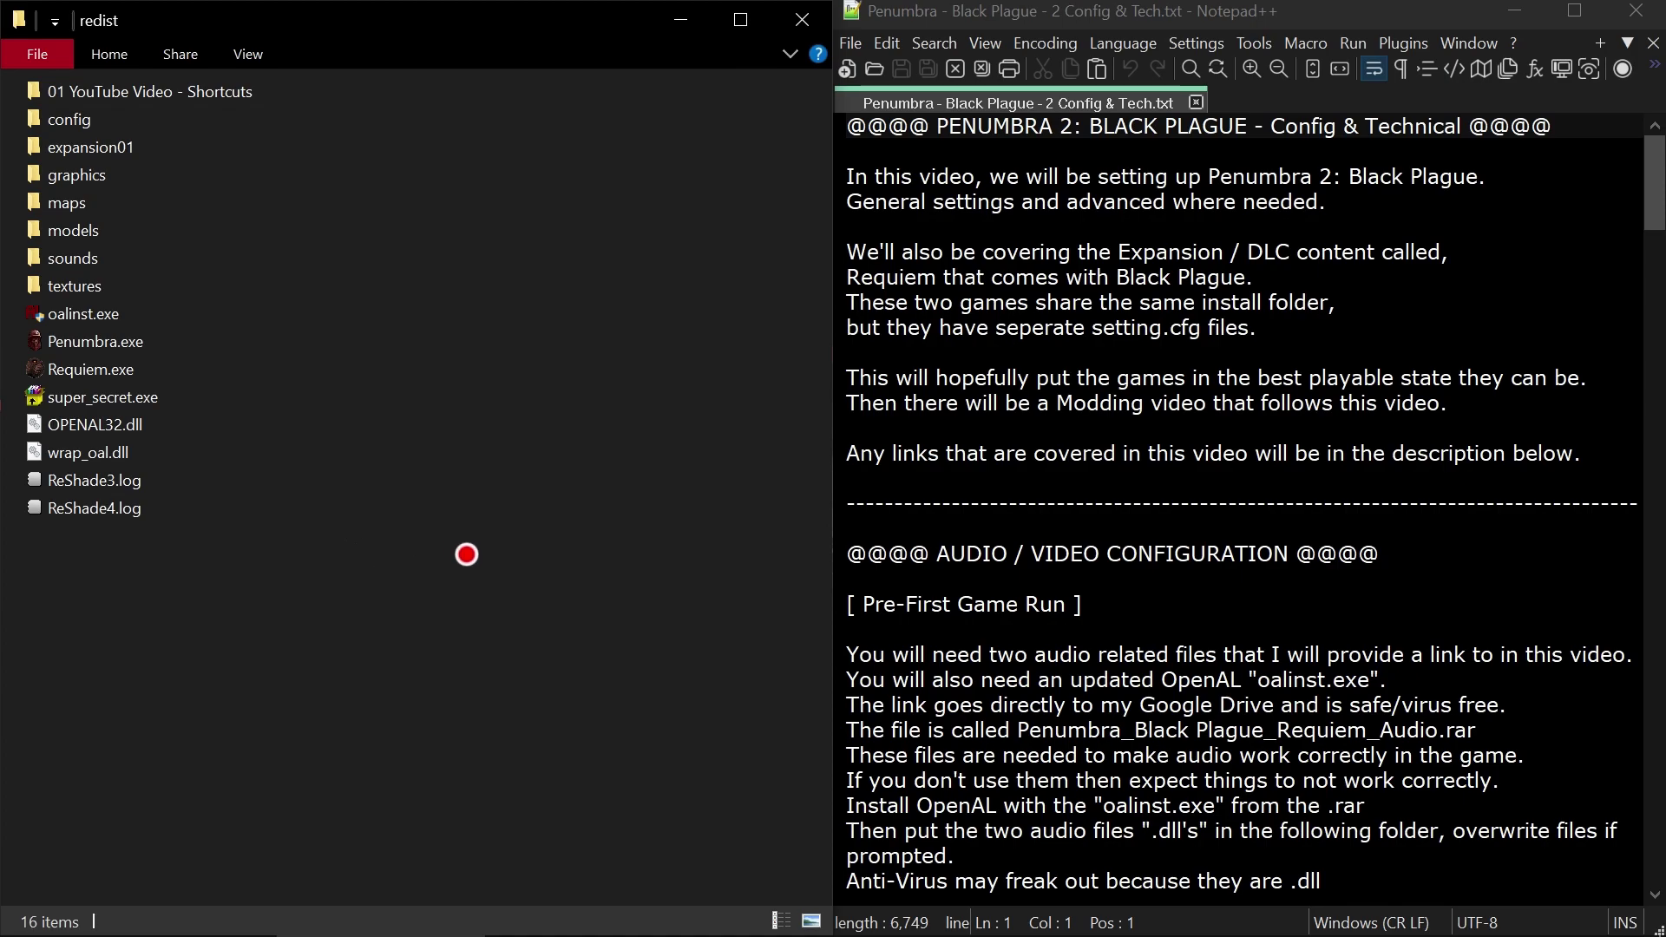
# Step: Hide the ReShade3.log and ReShade4.log files in the redist folder through their file attributes
pyautogui.moveTo(346, 567); pyautogui.dragTo(109, 479)
pyautogui.rightClick(109, 479)
pyautogui.click(231, 843)
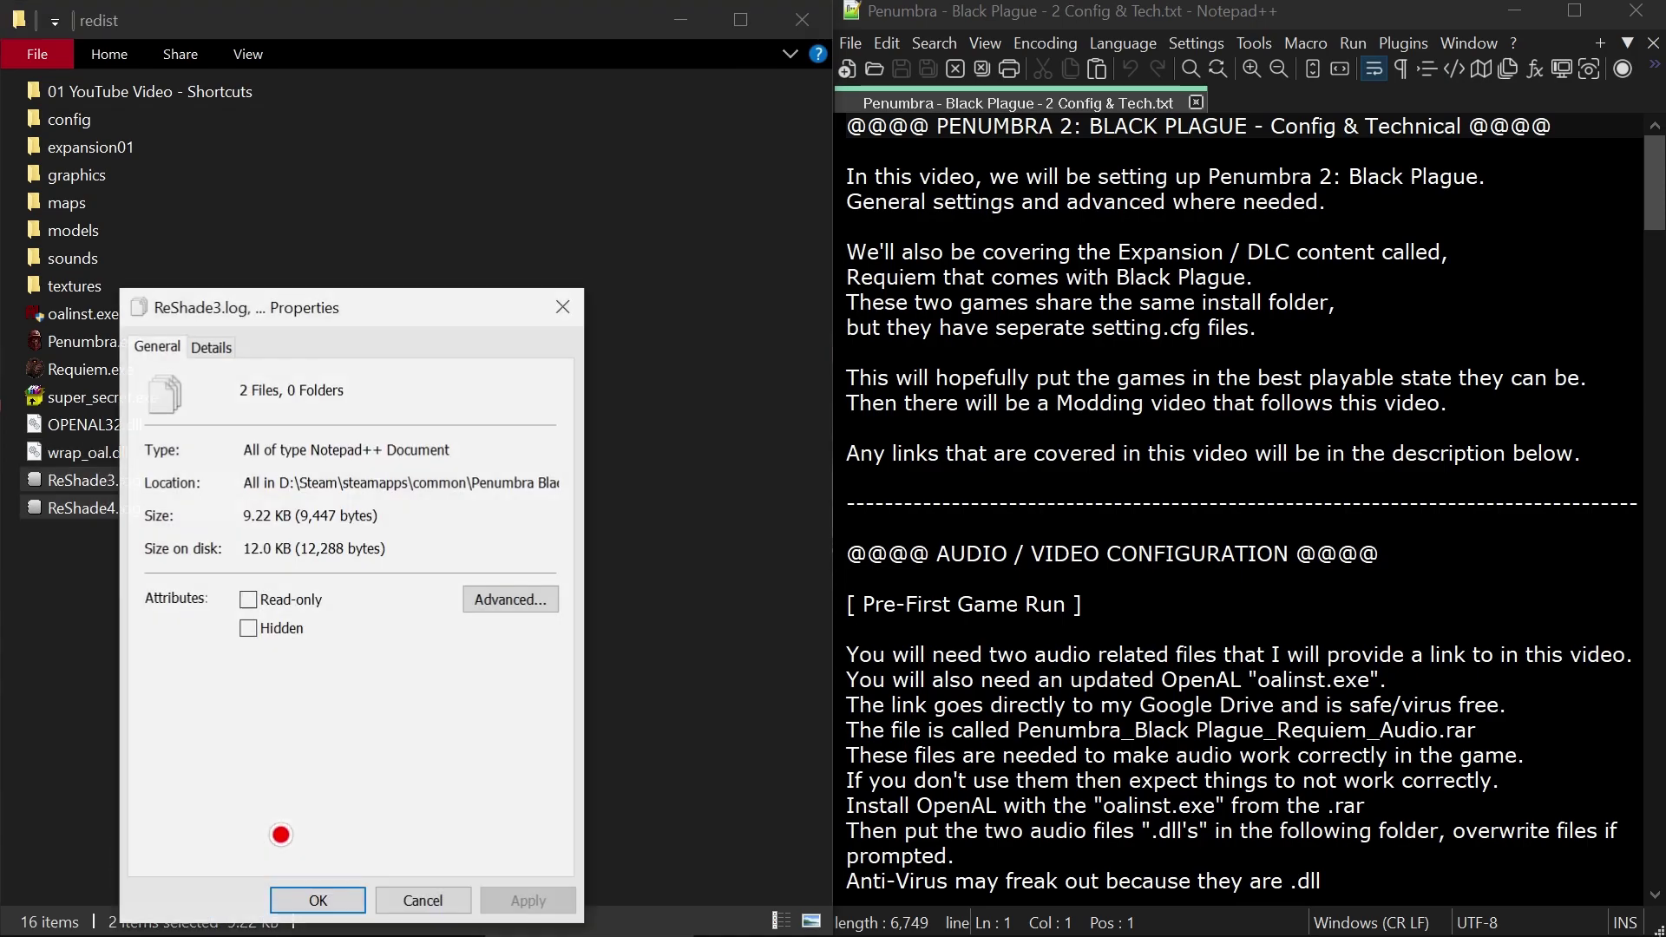
pyautogui.click(276, 634)
pyautogui.click(321, 898)
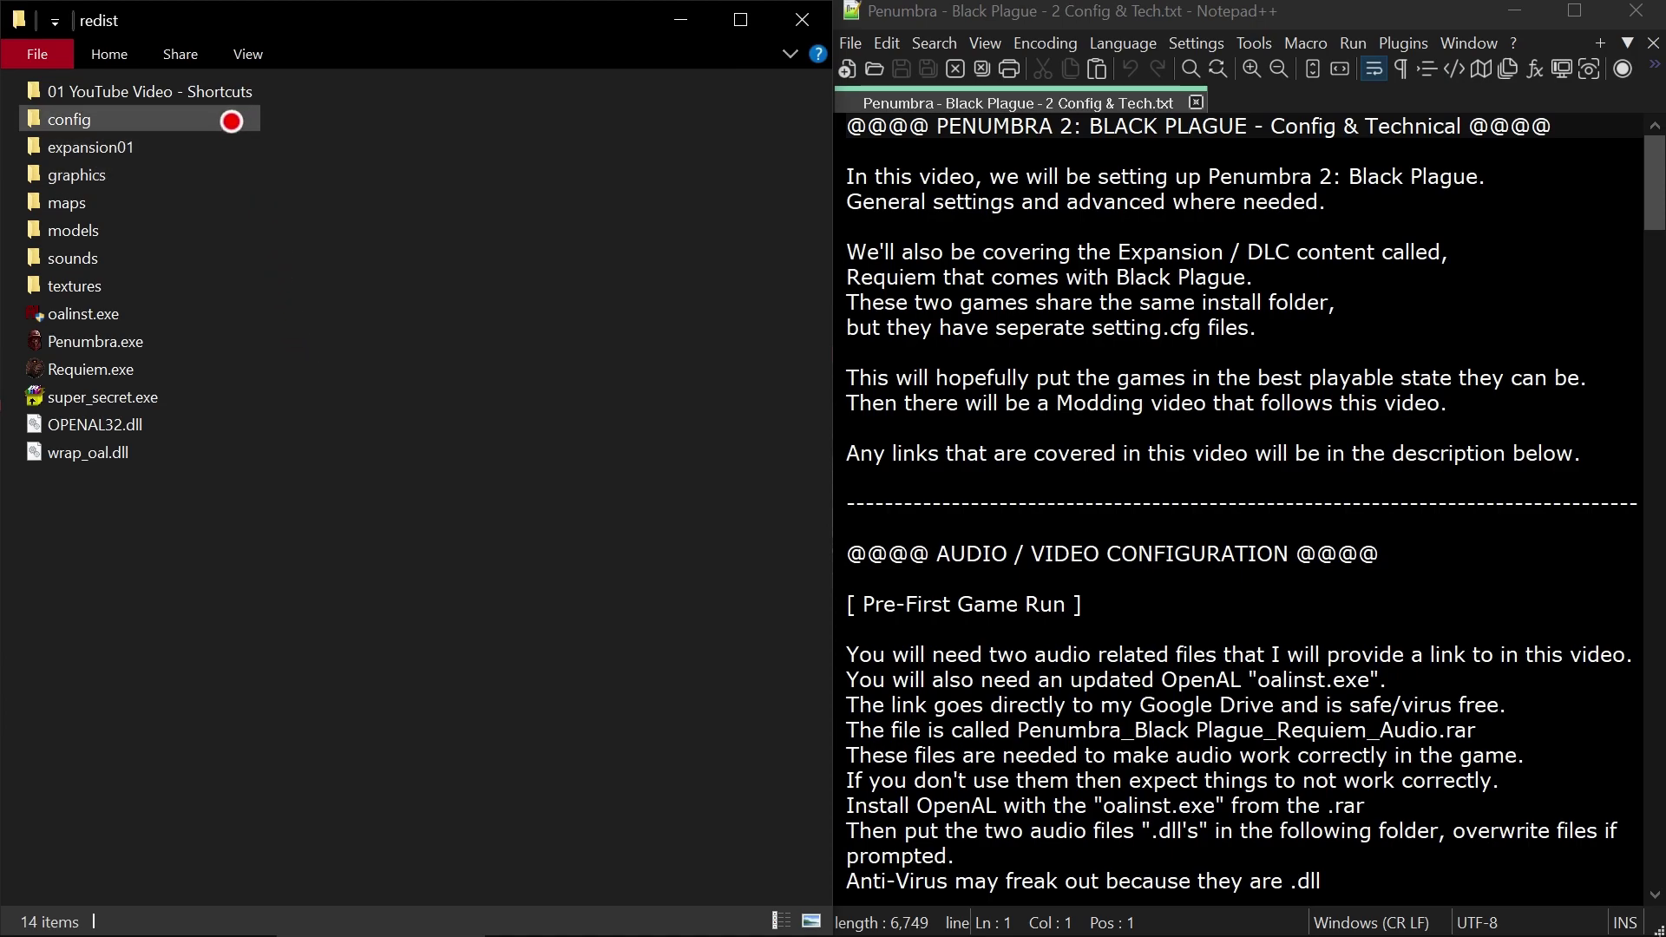
# Step: Read through the notes' introduction and the sections on the pre-first-run audio files and OpenAL
pyautogui.click(236, 94)
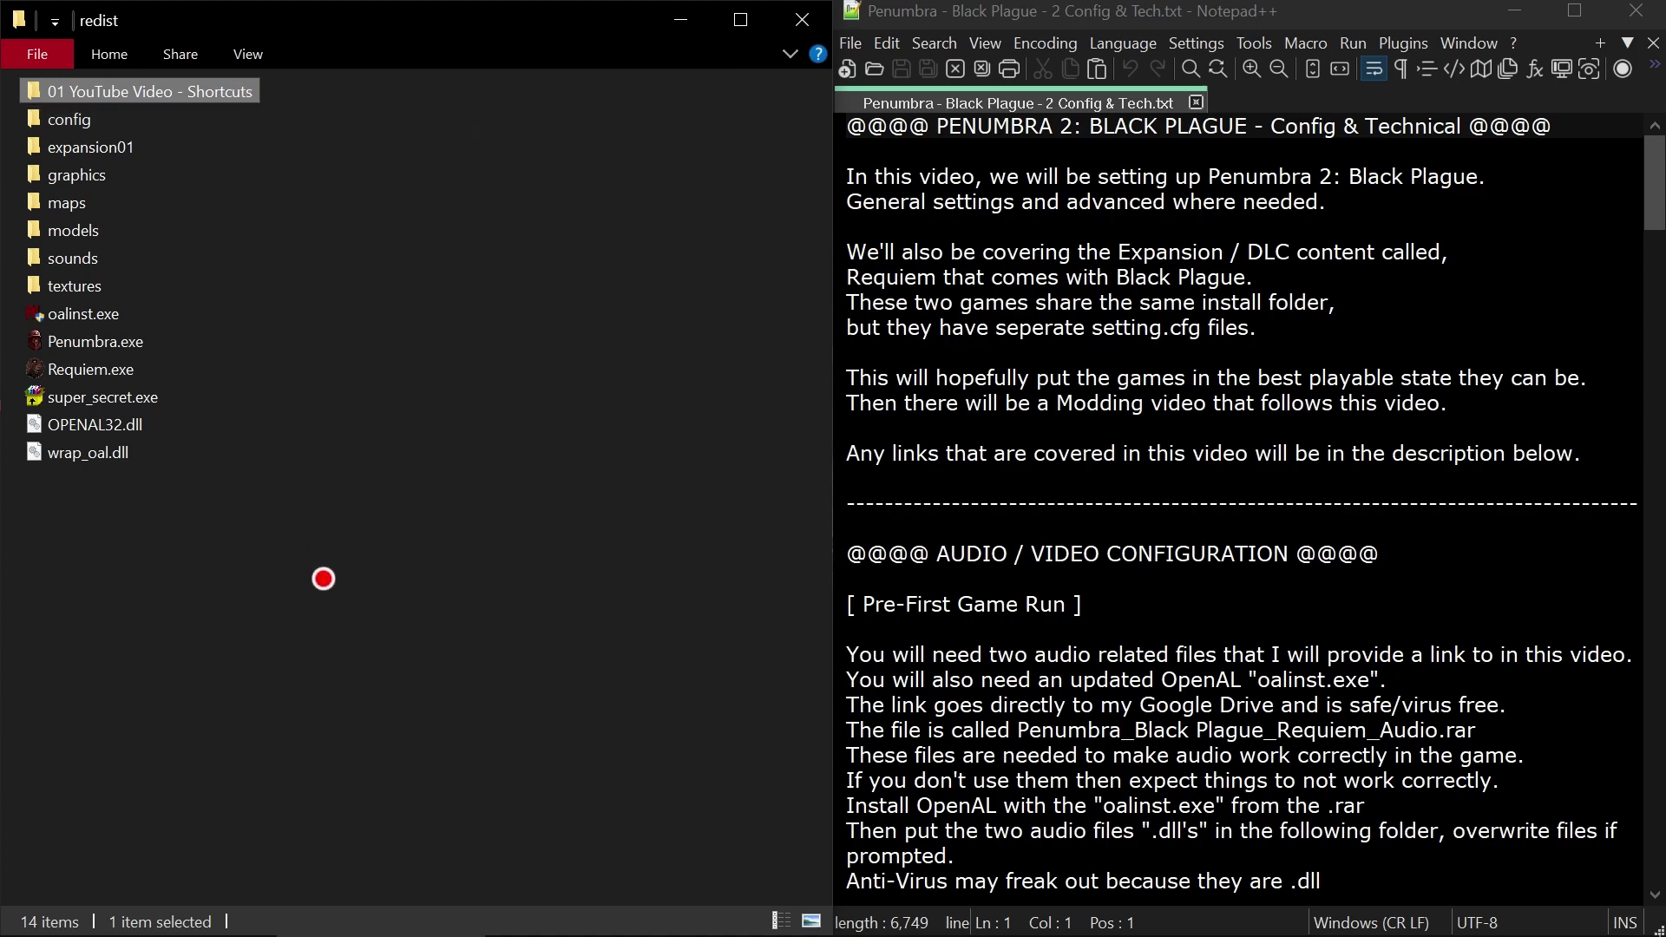
pyautogui.click(455, 513)
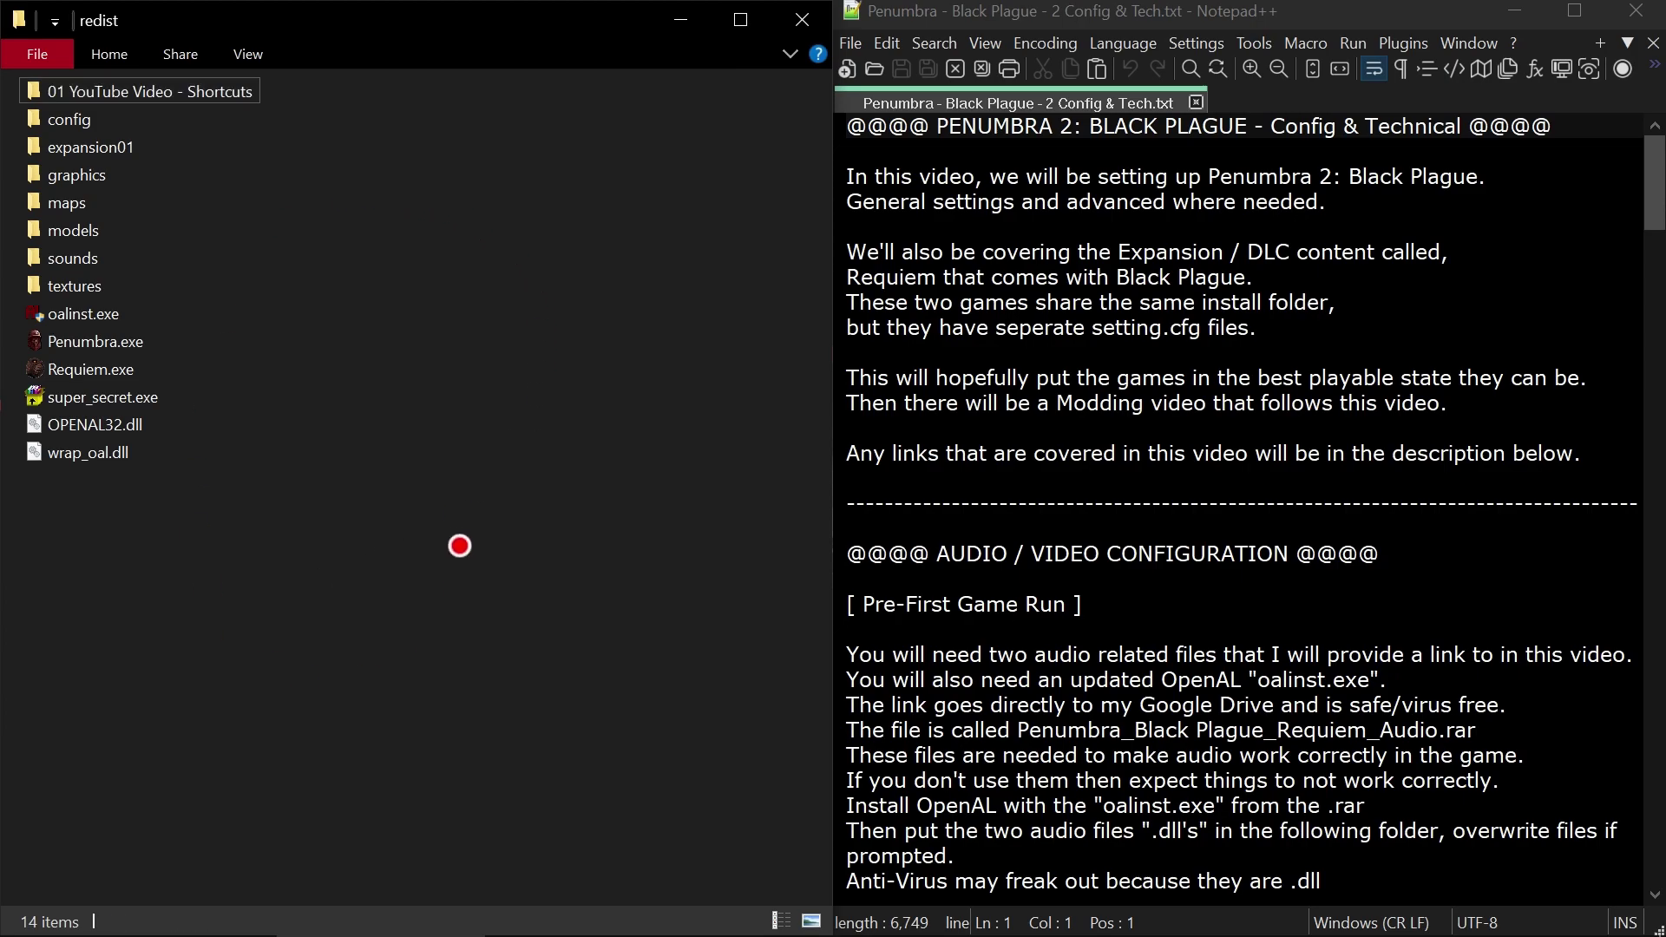
pyautogui.scroll(-2, 1423, 611)
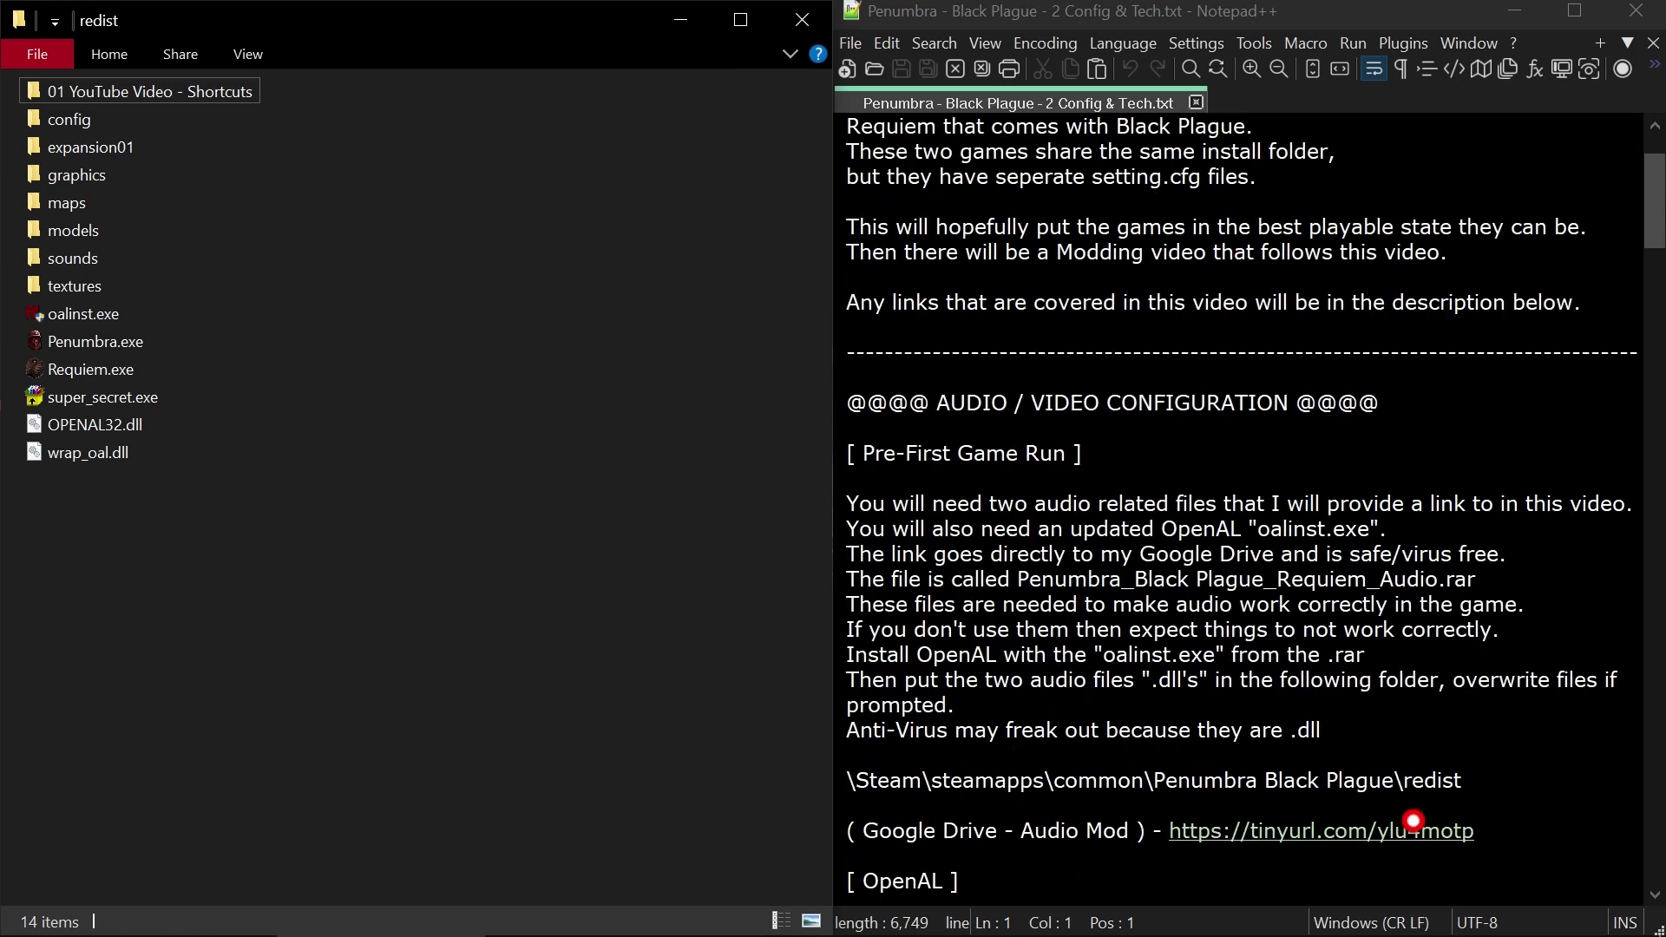
pyautogui.click(1553, 815)
pyautogui.press('Down')
pyautogui.press('Down')
pyautogui.press('Down')
pyautogui.press('Down')
pyautogui.press('Down')
pyautogui.press('Down')
pyautogui.press('Down')
pyautogui.press('Down')
pyautogui.press('Down')
pyautogui.press('Down')
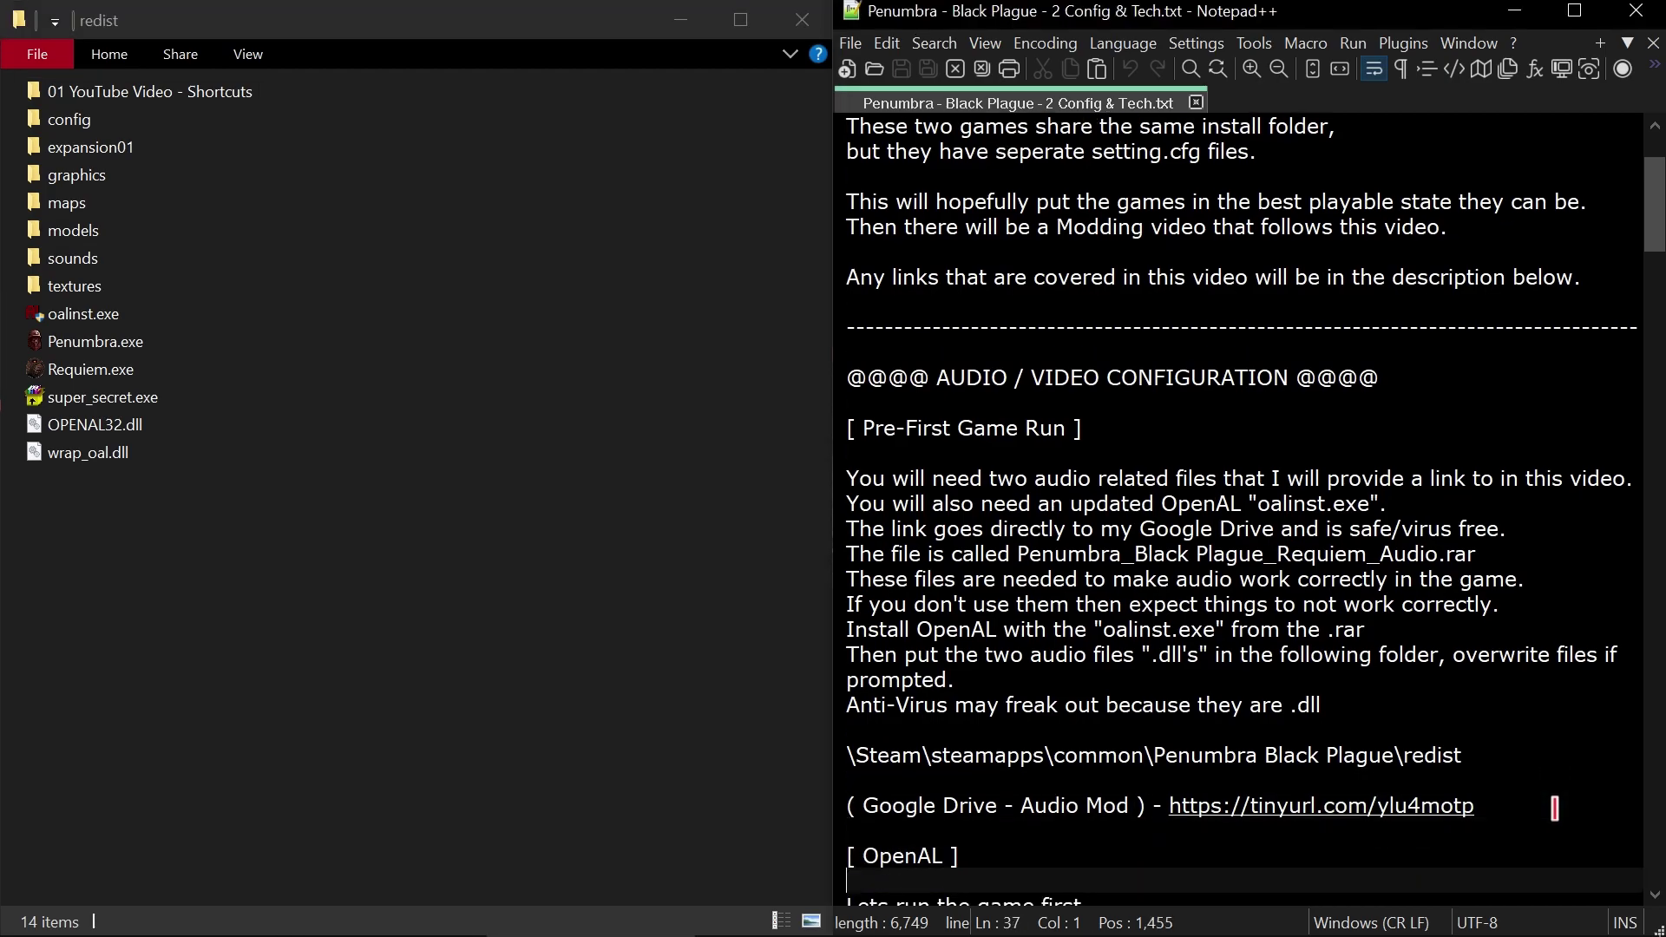
pyautogui.press('Down')
pyautogui.press('Down')
pyautogui.press('Down')
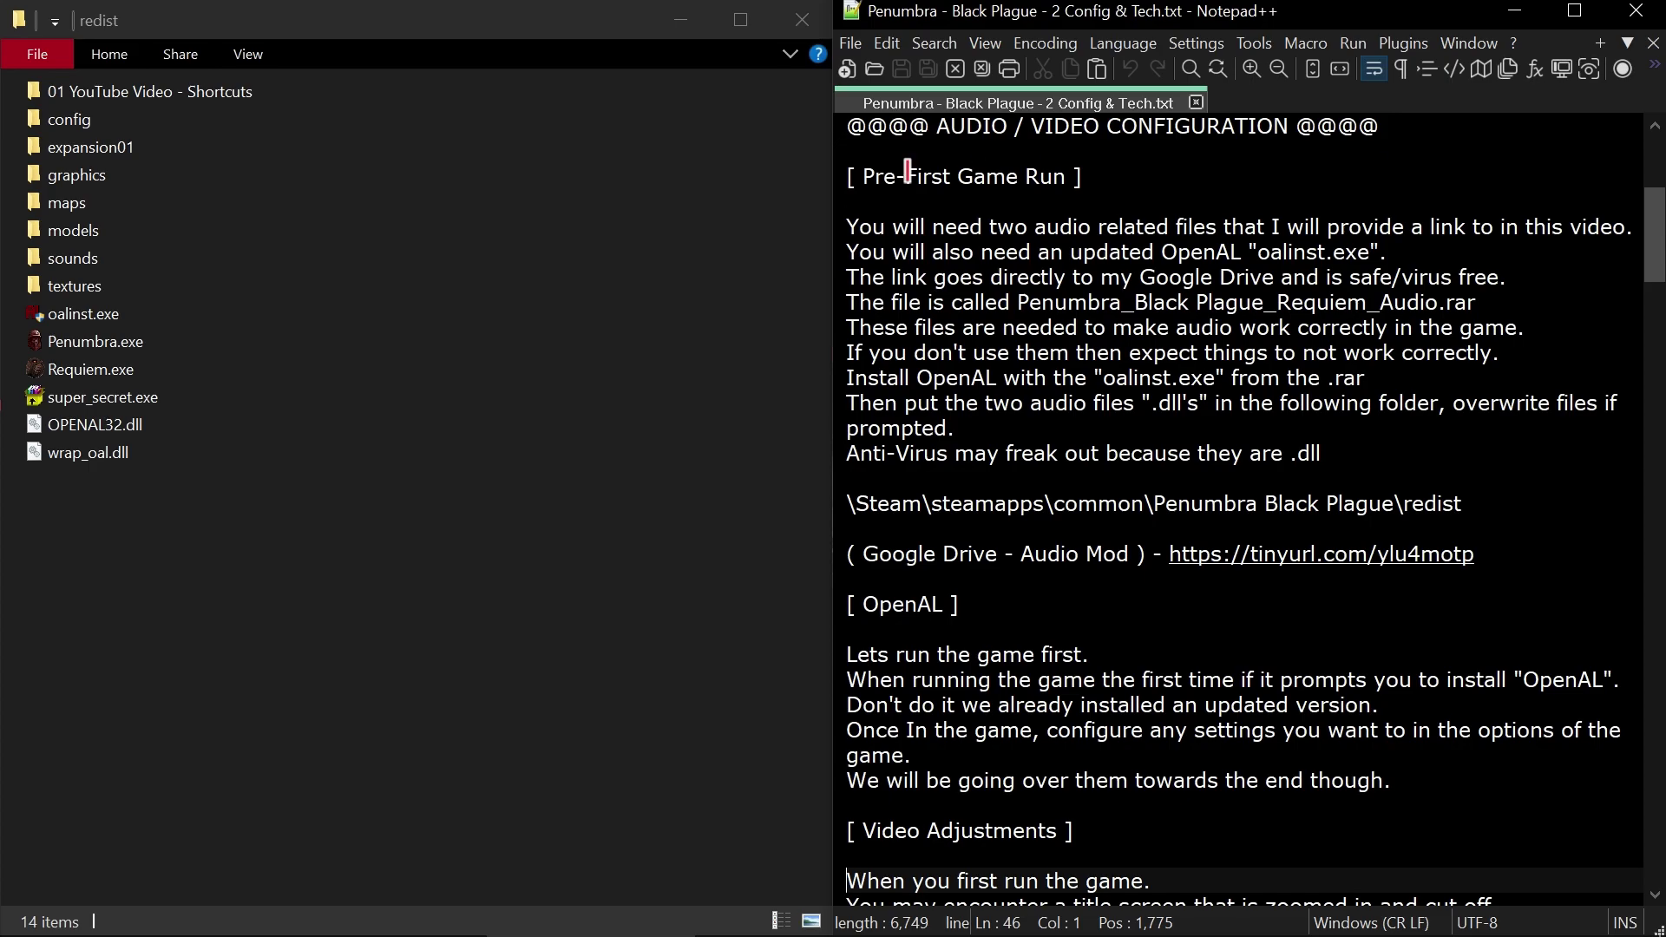
# Step: Compare the notes' redist path and Google Drive audio mod link with oalinst.exe, OPENAL32.dll and wrap_oal.dll in the folder
pyautogui.click(96, 314)
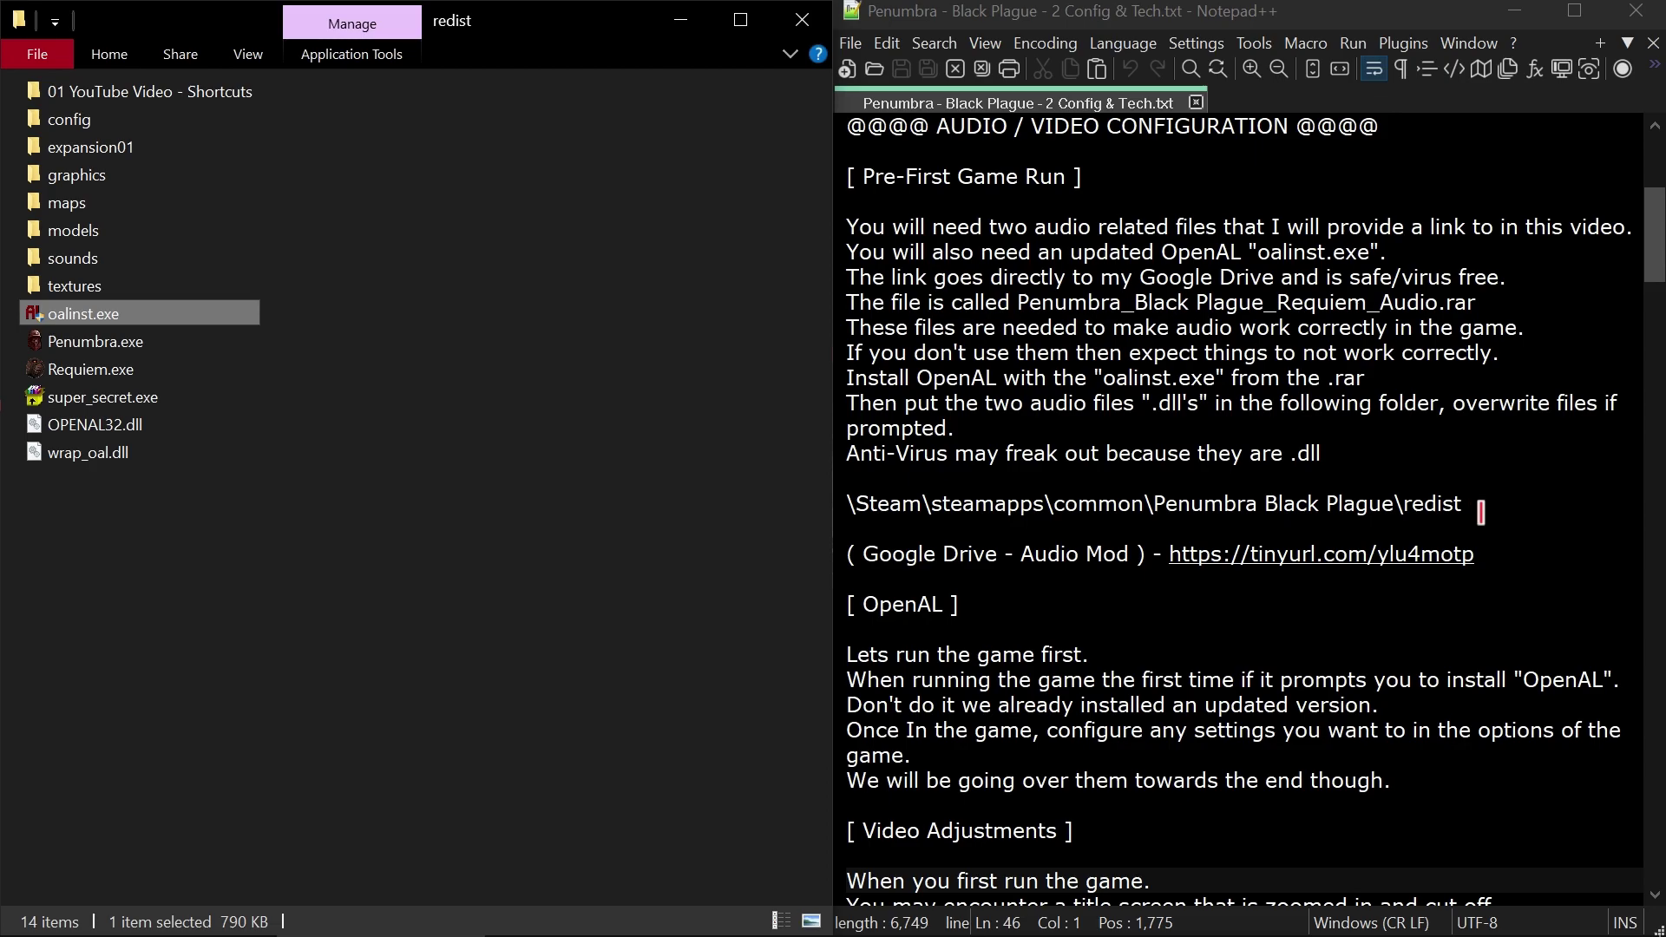
pyautogui.moveTo(1480, 503); pyautogui.dragTo(824, 501)
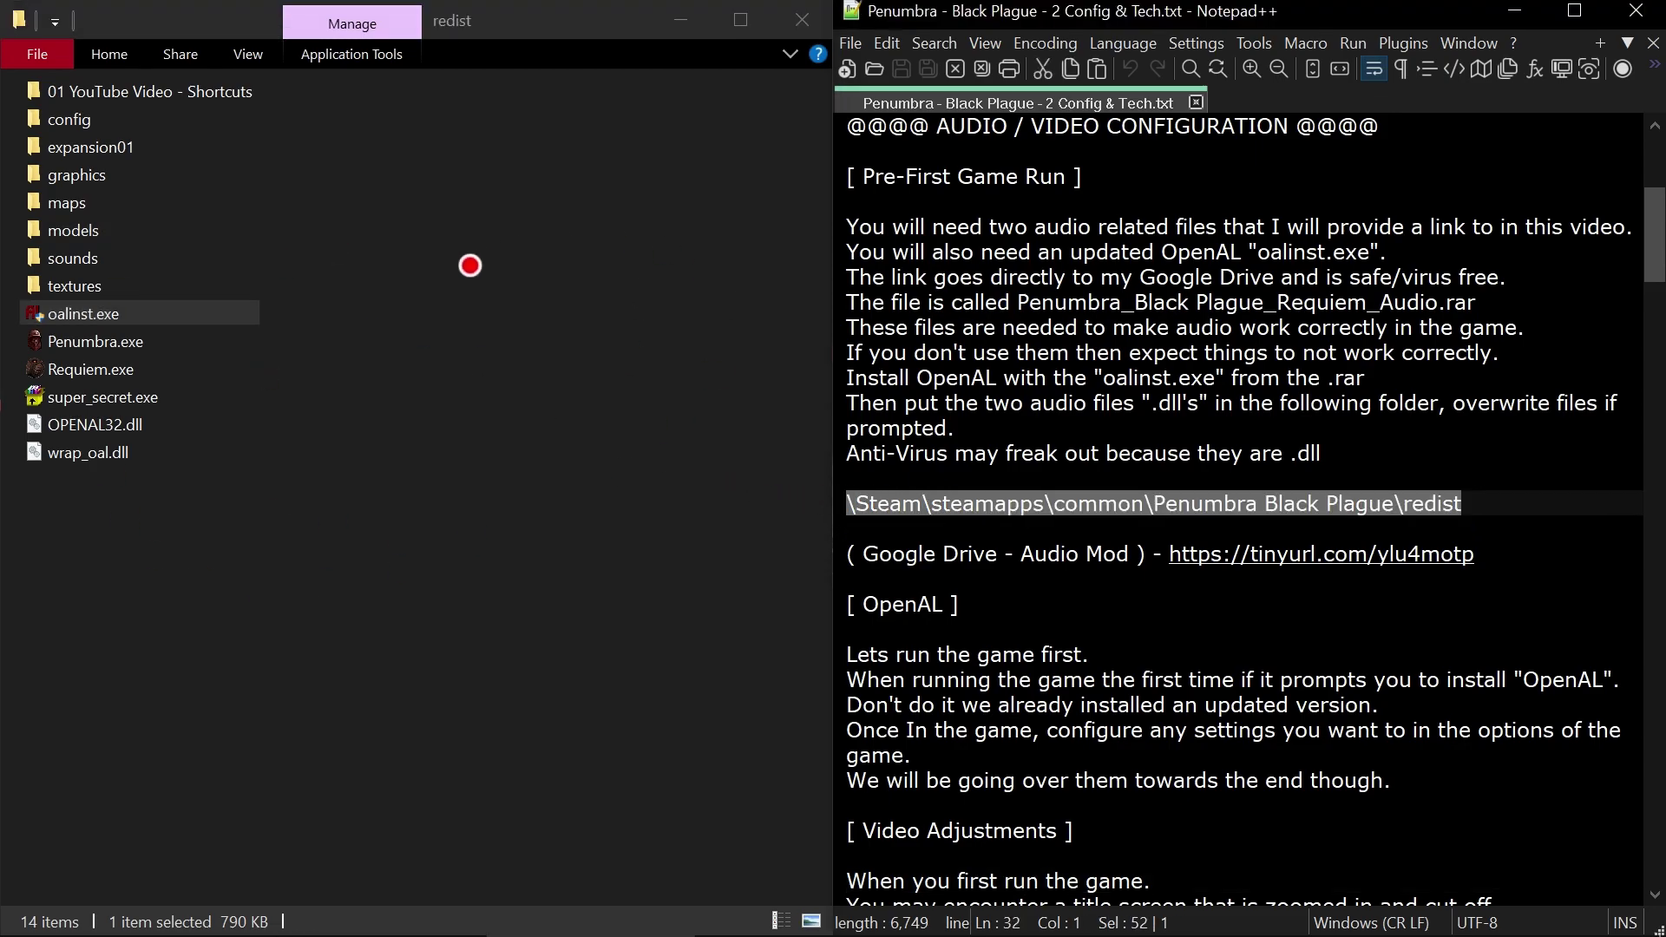
pyautogui.click(119, 315)
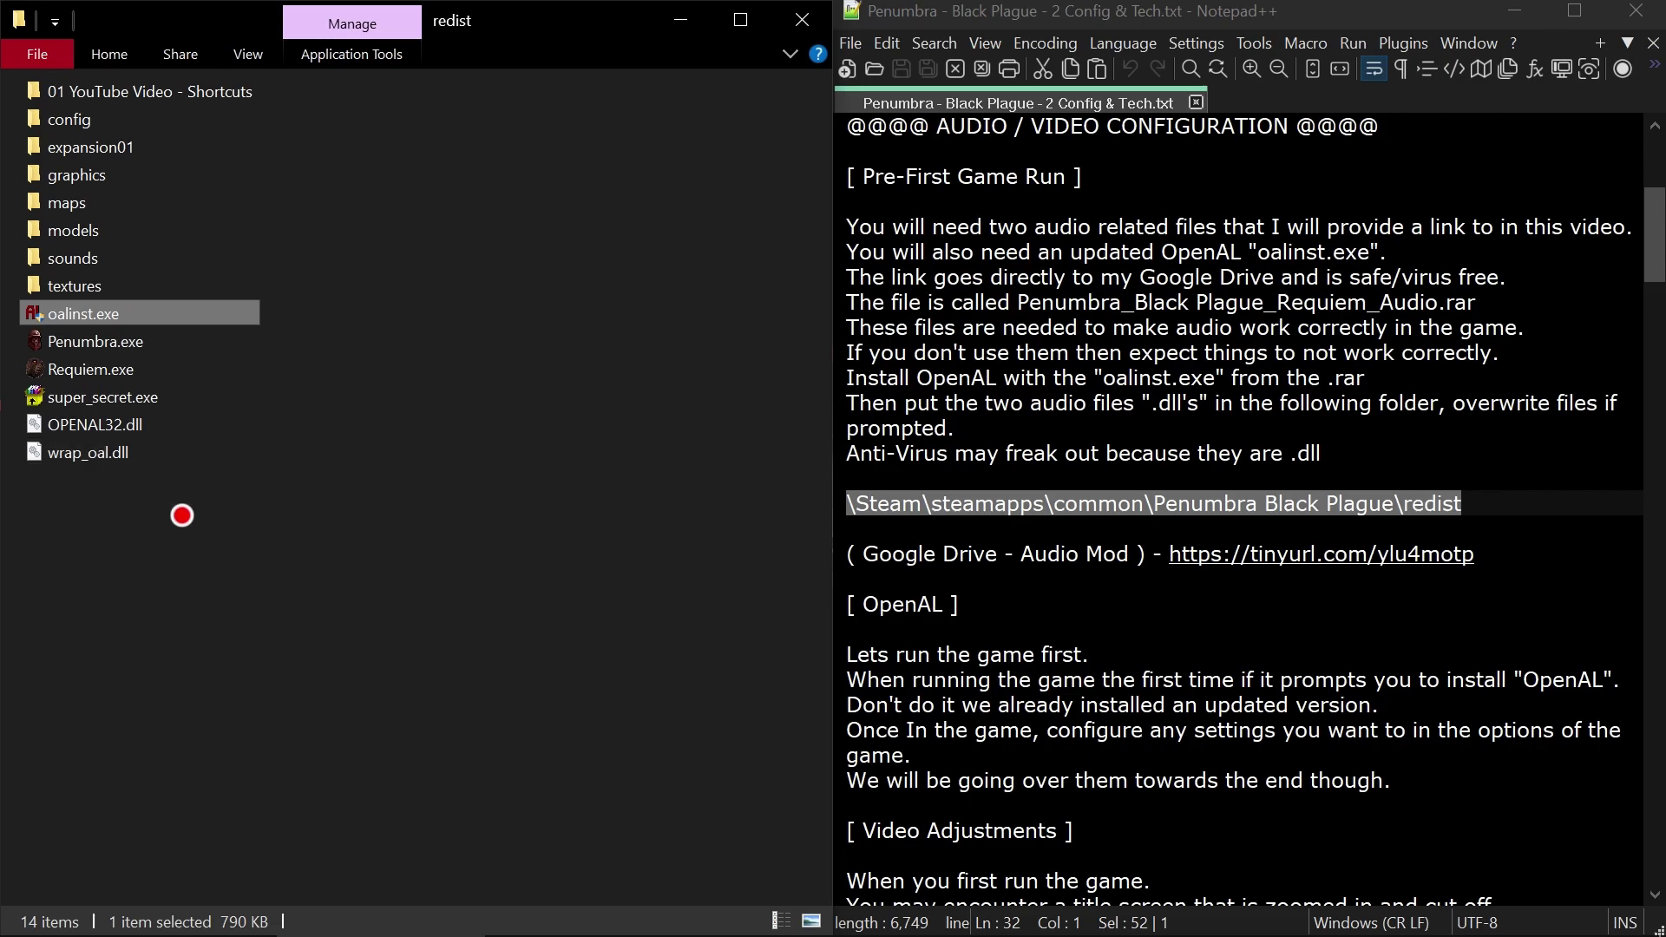
pyautogui.click(174, 500)
pyautogui.moveTo(174, 500); pyautogui.dragTo(156, 447)
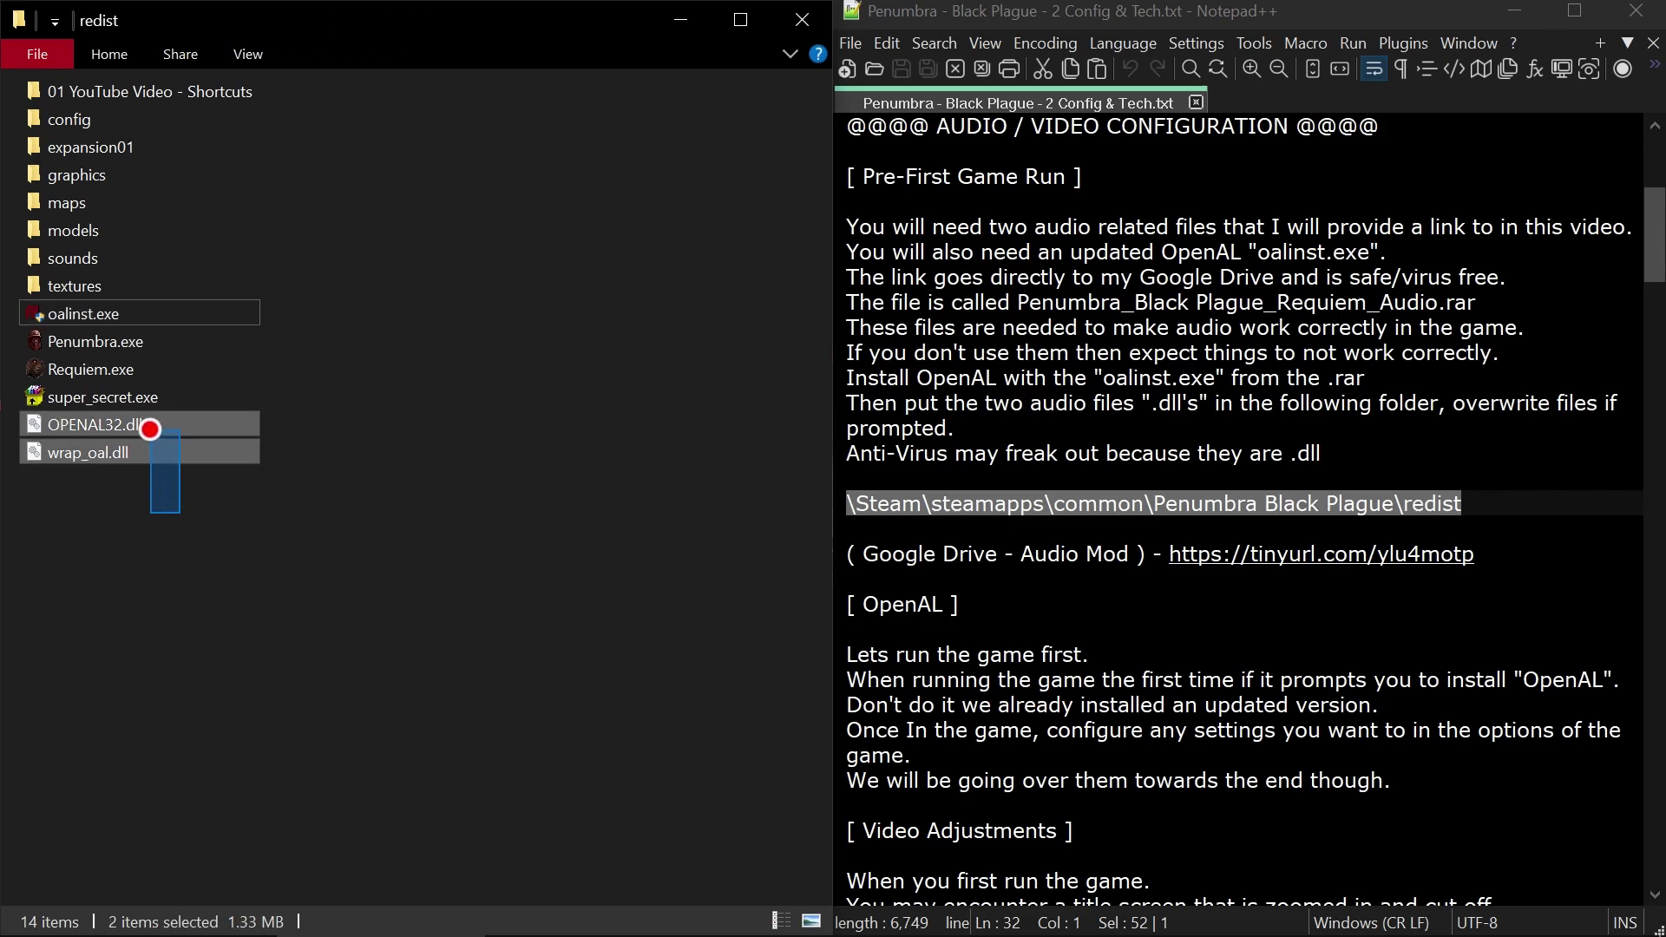
pyautogui.moveTo(150, 428); pyautogui.dragTo(152, 430)
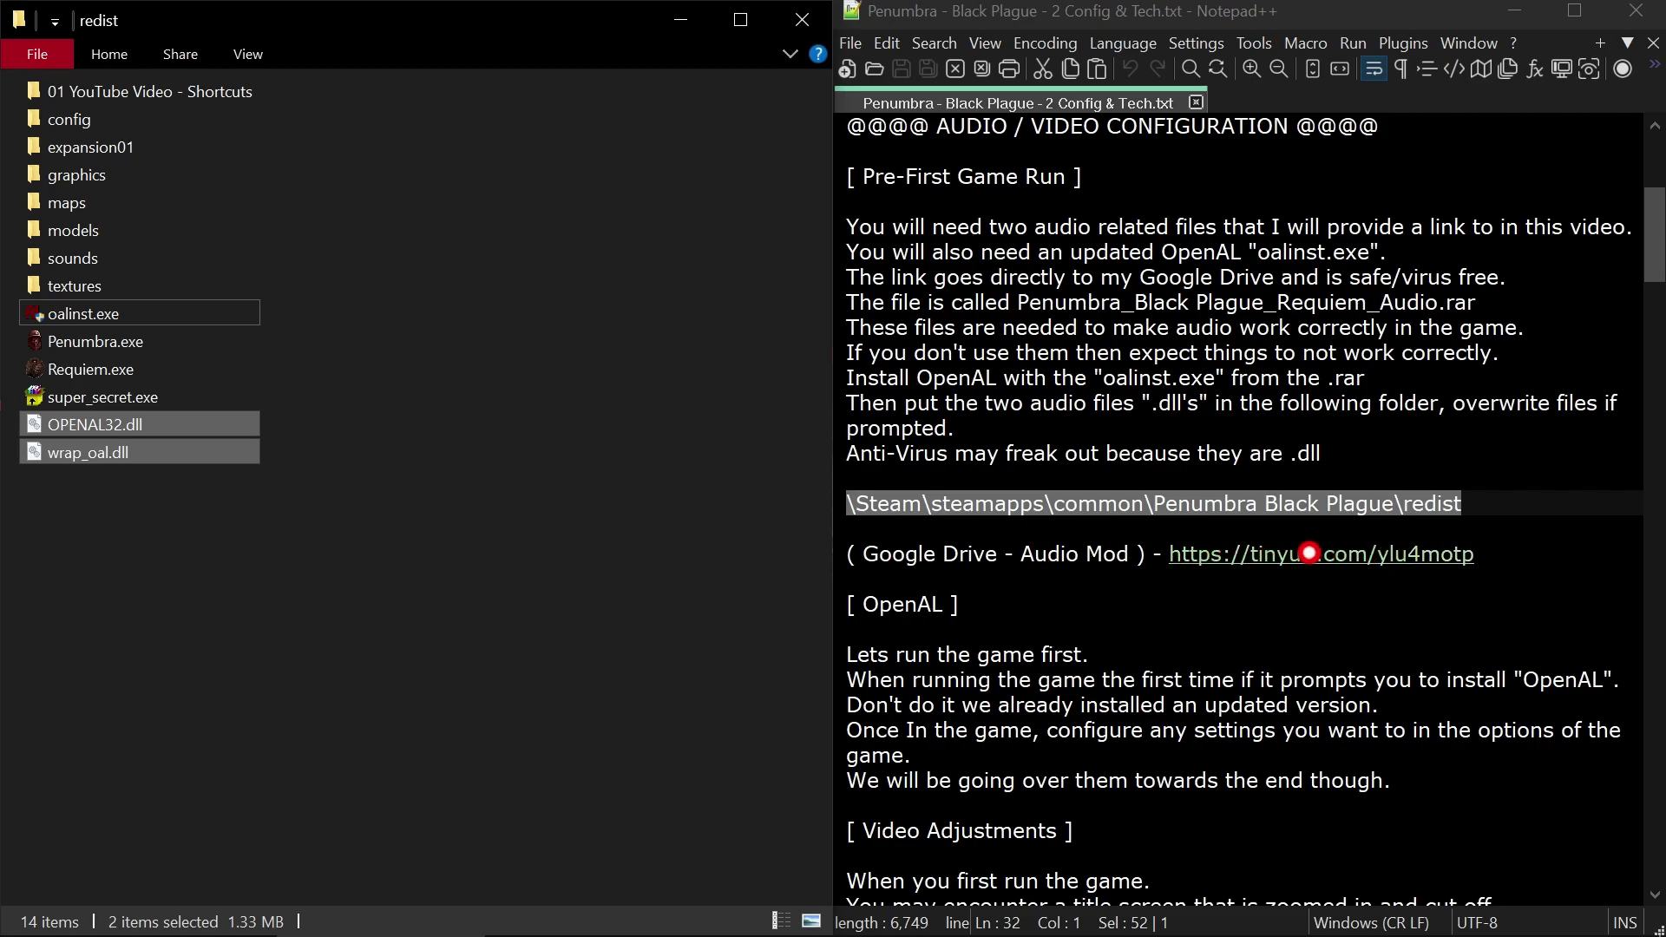
pyautogui.moveTo(845, 553); pyautogui.dragTo(1473, 550)
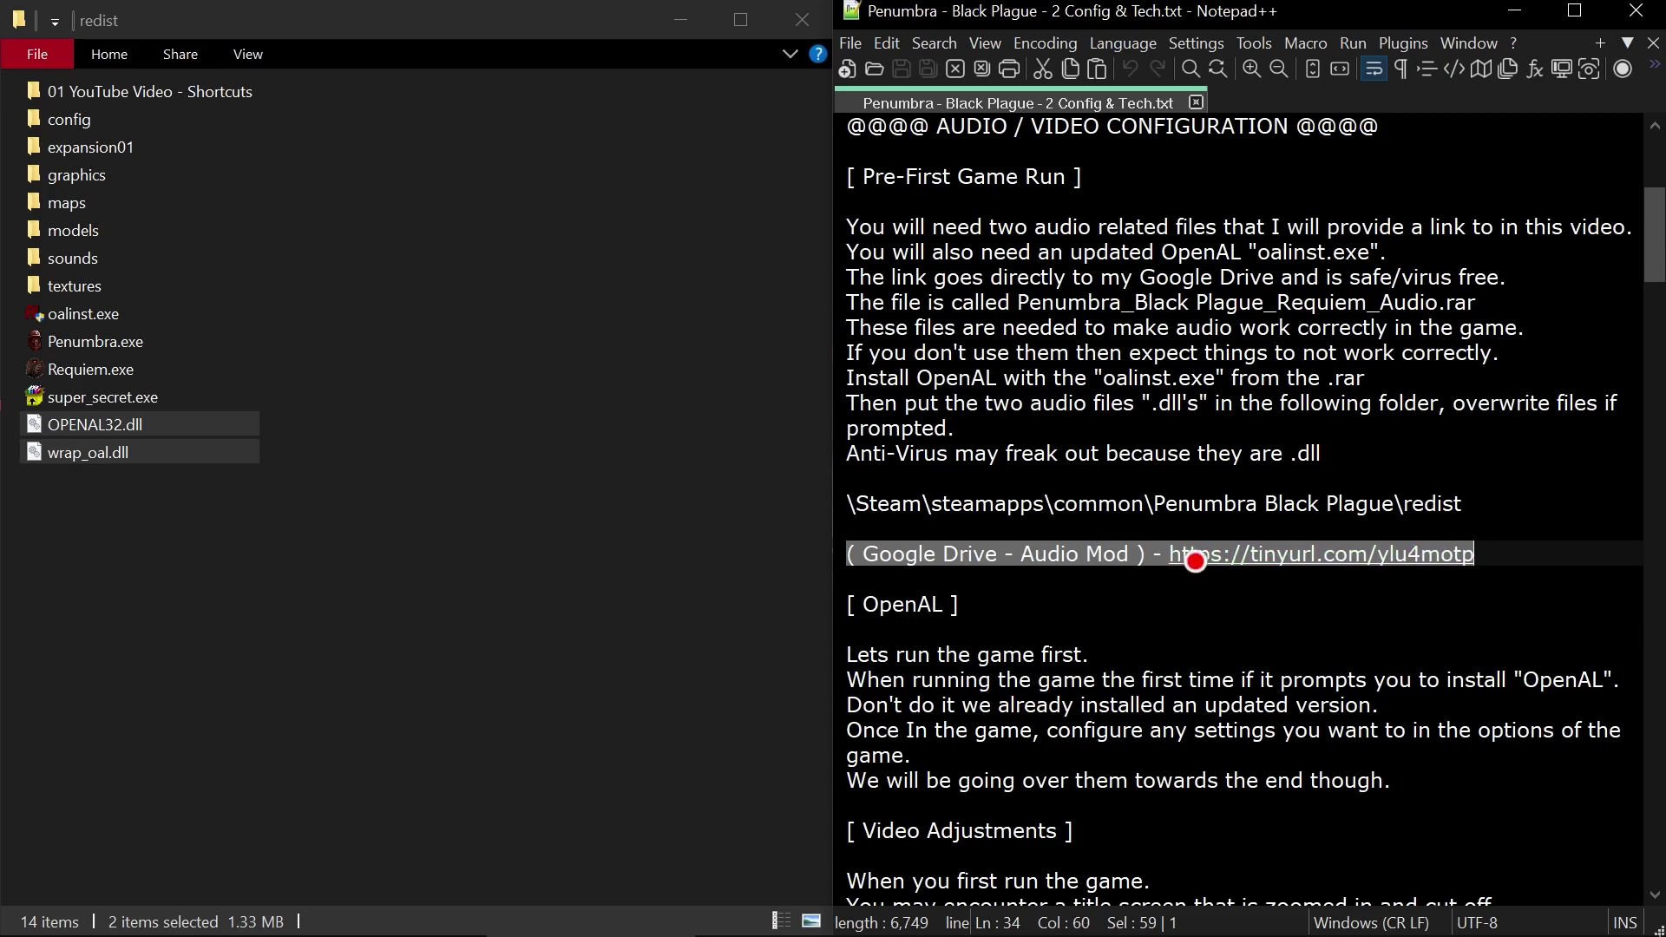
pyautogui.click(1558, 549)
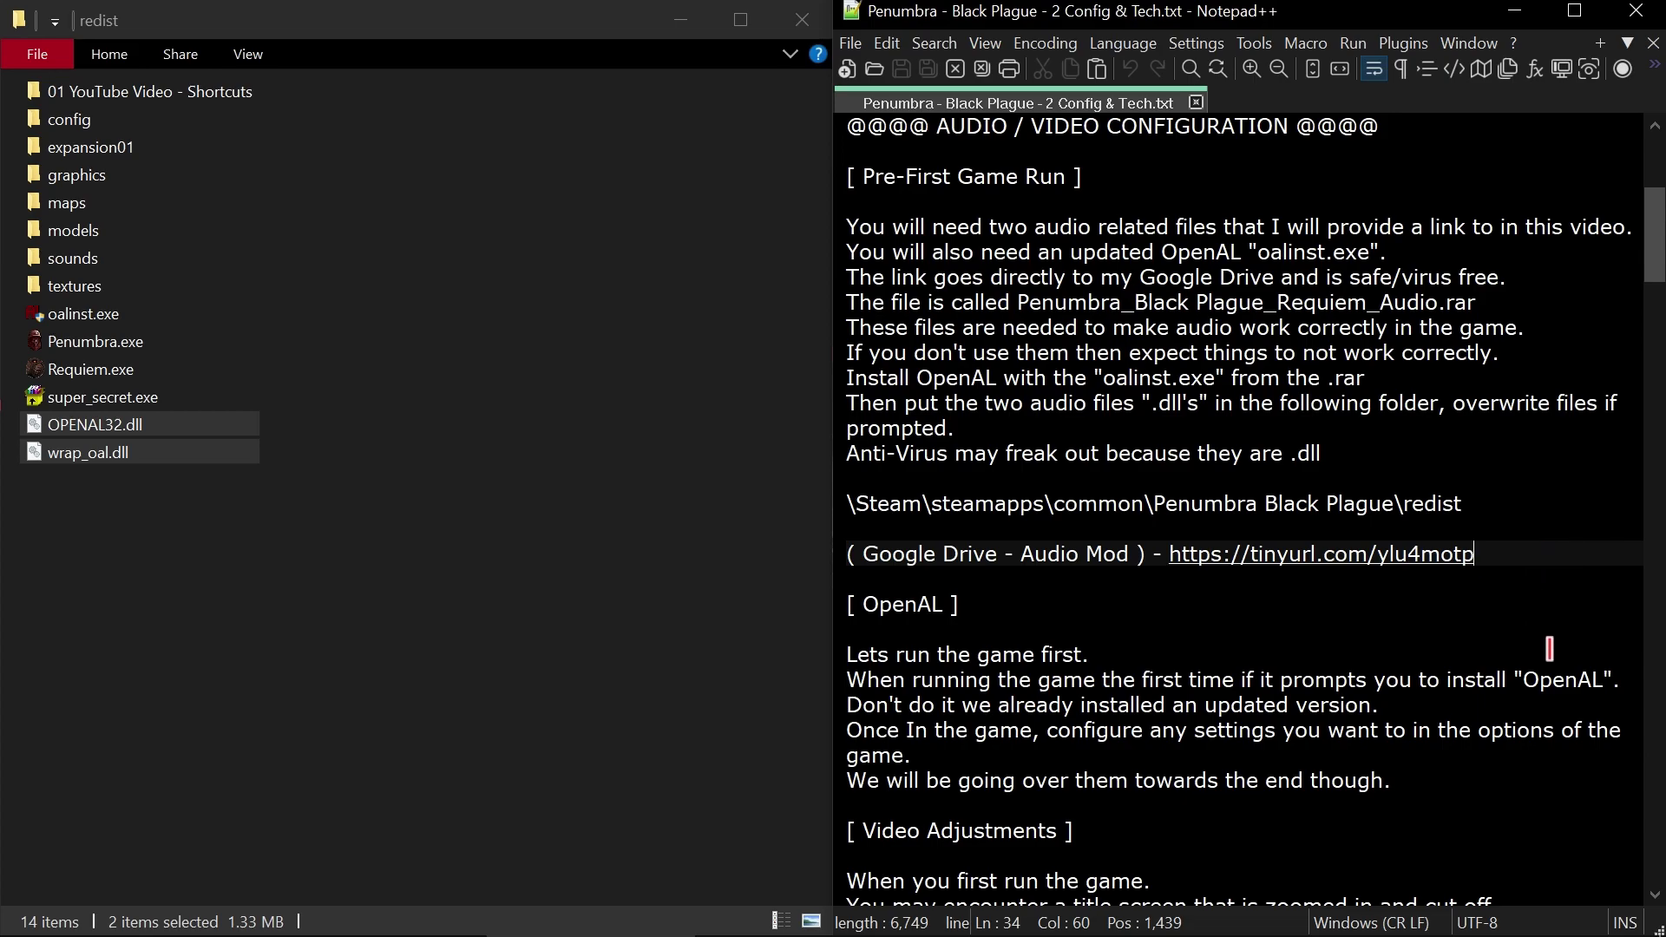
# Step: Locate the OpenAL installer oalinst.exe and the game executables Penumbra.exe and Requiem.exe in the redist folder
pyautogui.click(122, 313)
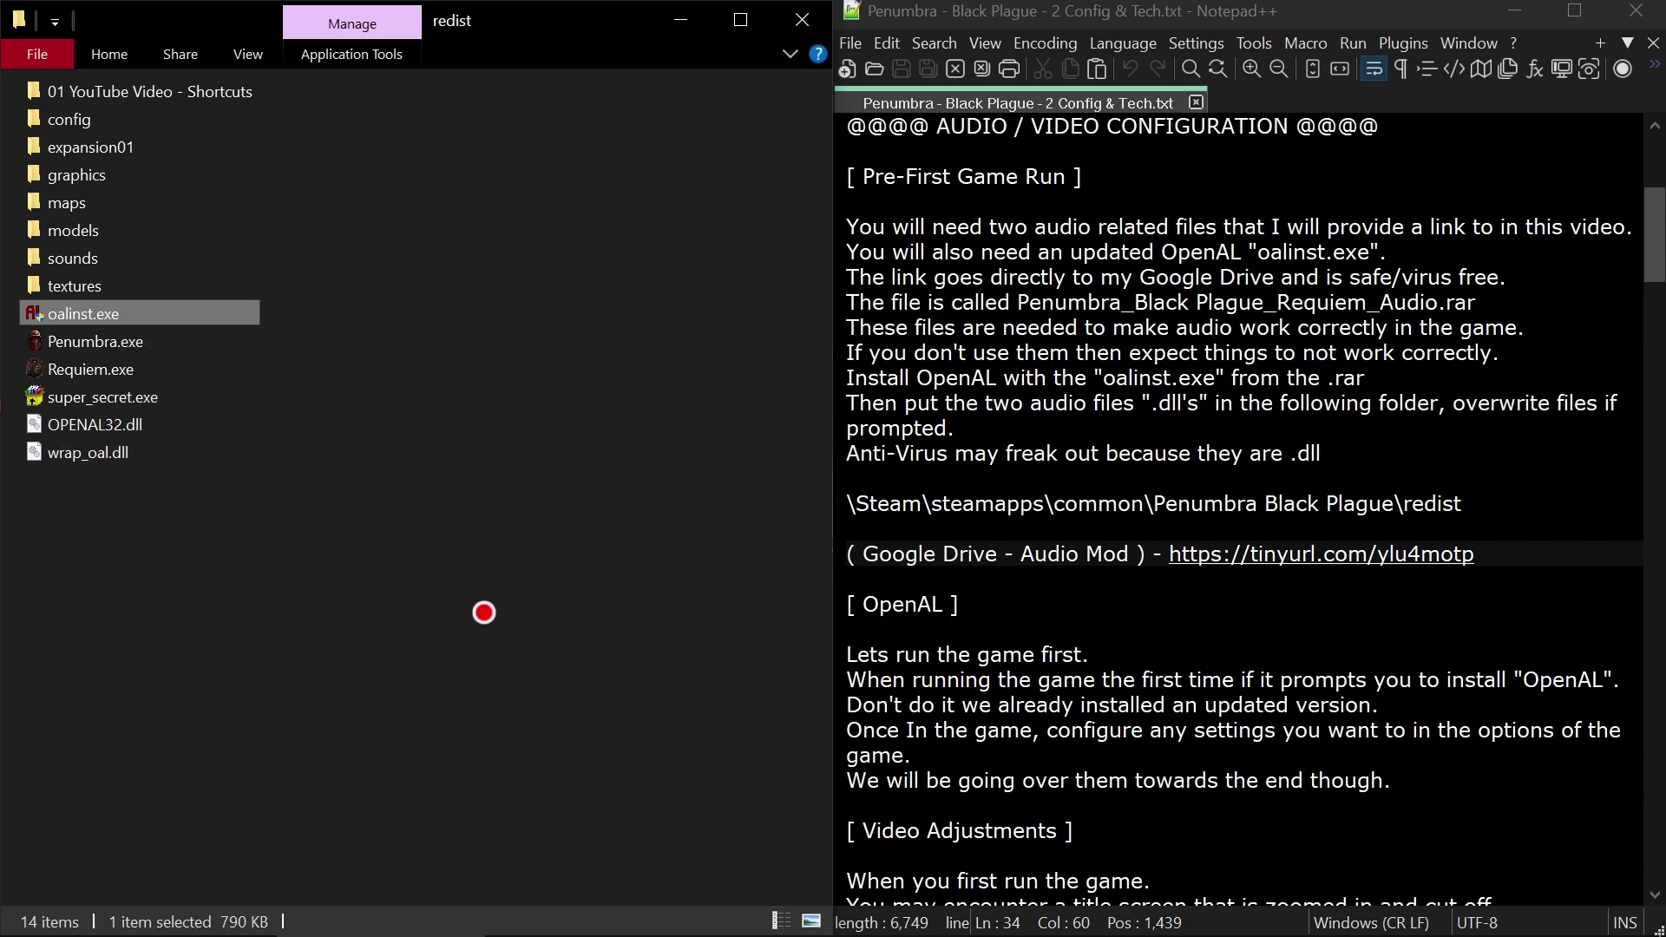
pyautogui.click(113, 341)
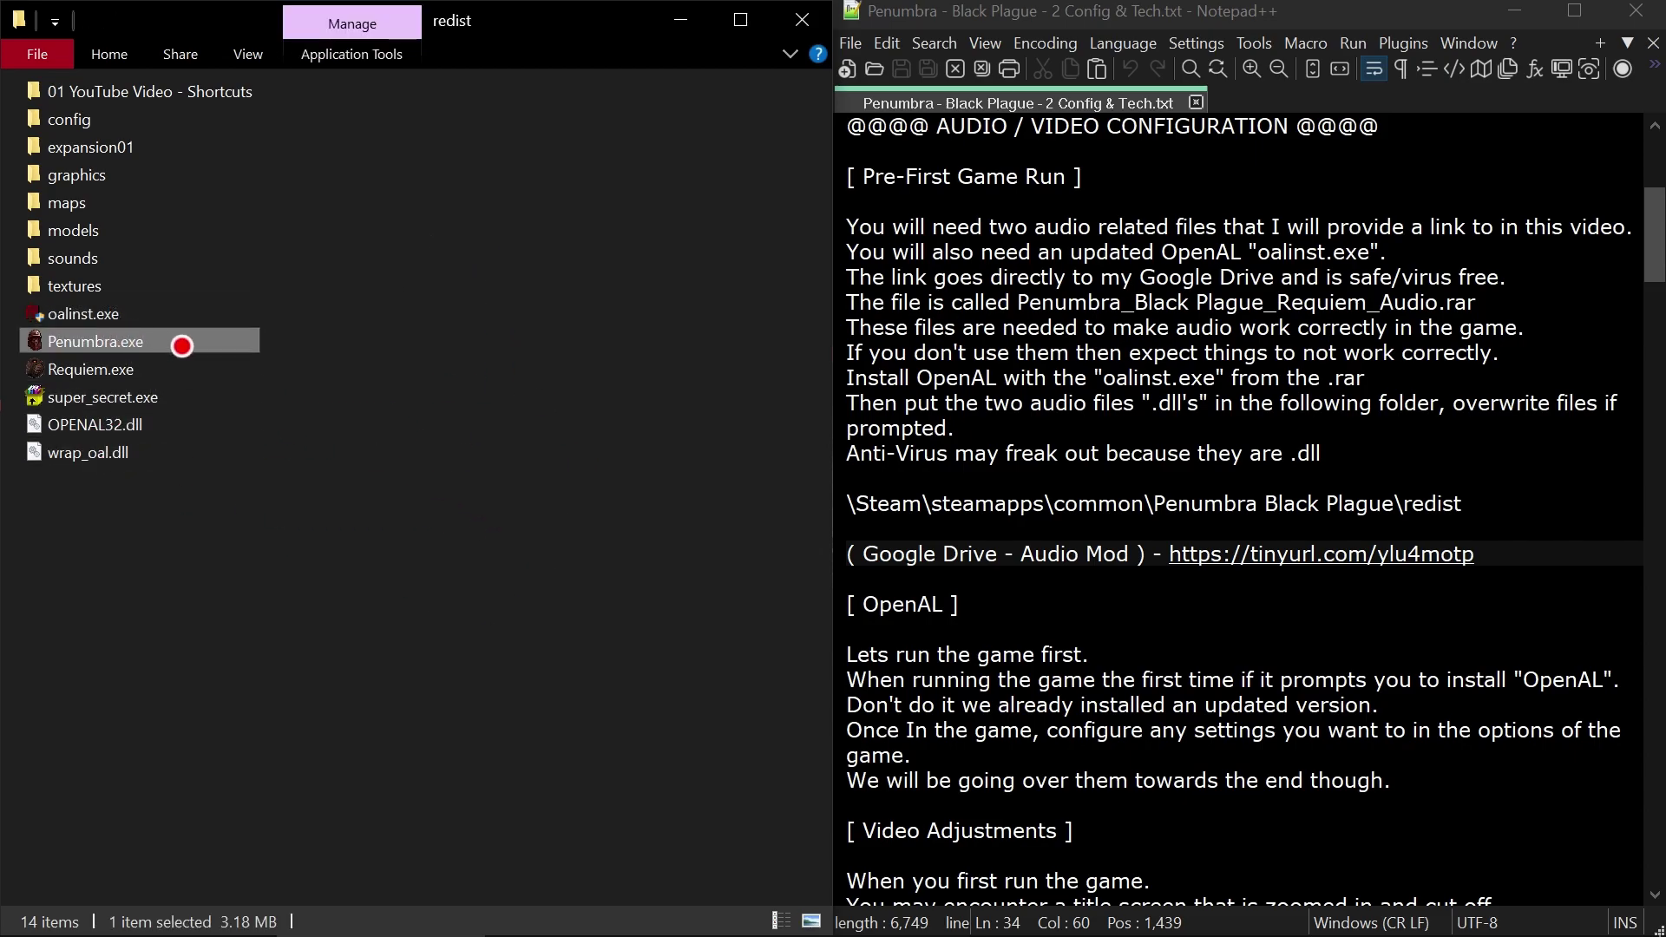
pyautogui.click(148, 371)
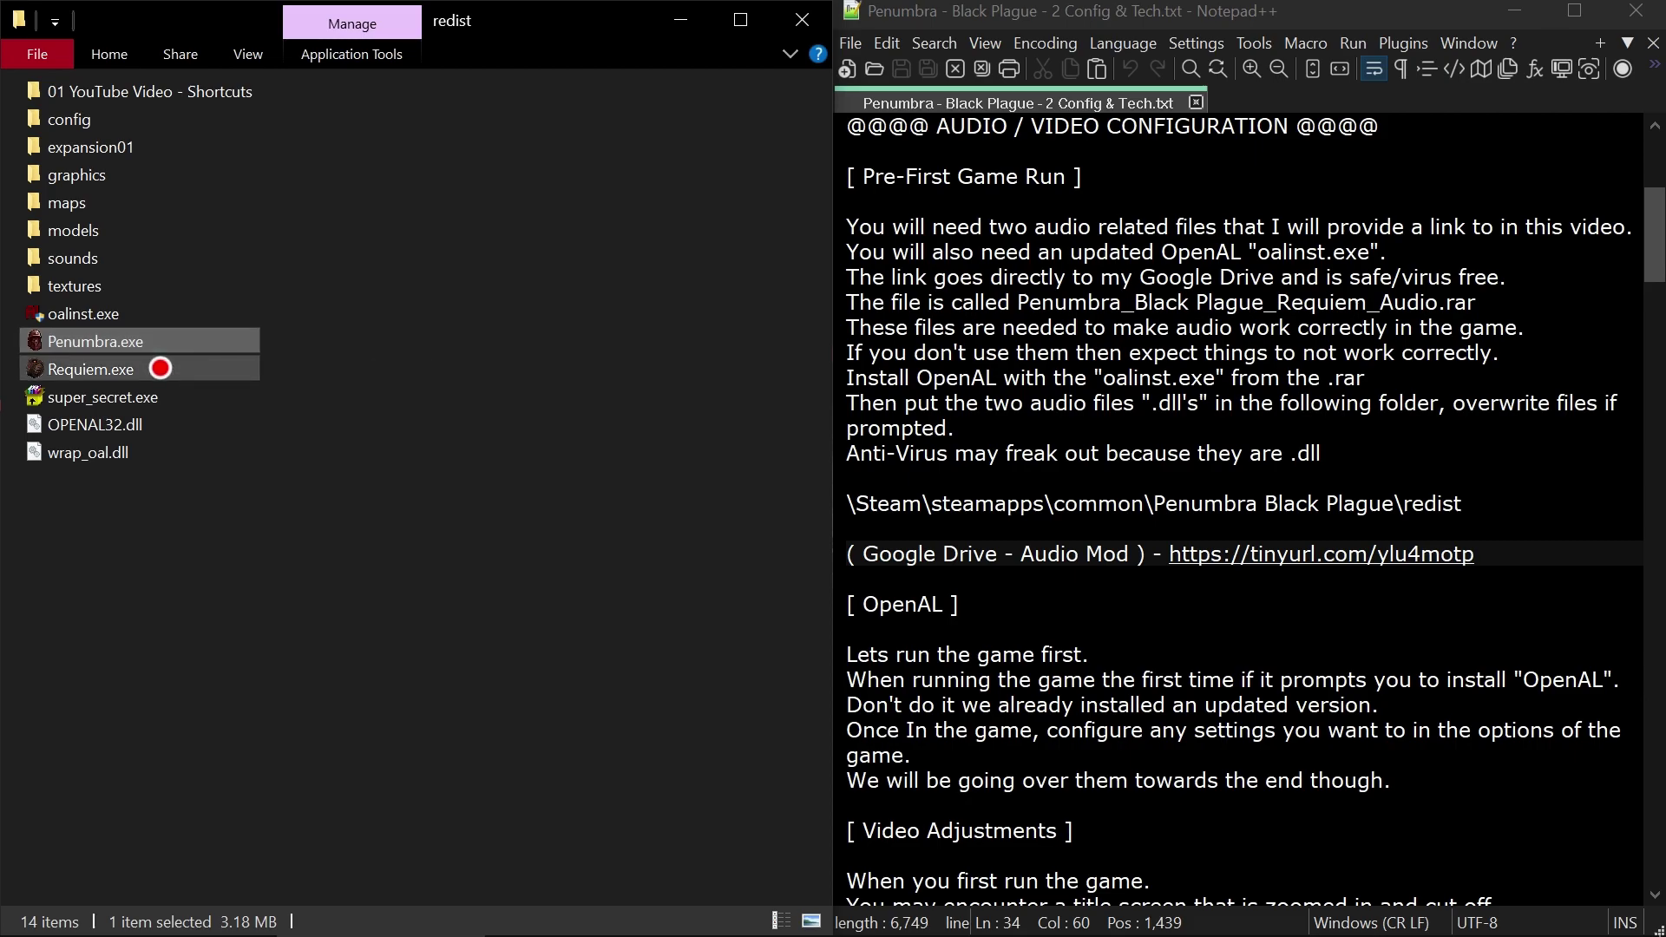
# Step: Read the notes on the first game run and the Video Adjustments for the high DPI scaling override
pyautogui.click(1301, 602)
pyautogui.press('Down')
pyautogui.press('Down')
pyautogui.press('Down')
pyautogui.press('Down')
pyautogui.press('Down')
pyautogui.press('Down')
pyautogui.press('Down')
pyautogui.press('Down')
pyautogui.press('Down')
pyautogui.press('Down')
pyautogui.press('Down')
pyautogui.press('Down')
pyautogui.press('Down')
pyautogui.press('Down')
pyautogui.press('Down')
pyautogui.press('Down')
pyautogui.press('Down')
pyautogui.press('Down')
pyautogui.press('Down')
pyautogui.press('Down')
pyautogui.press('Down')
pyautogui.press('Down')
pyautogui.press('Down')
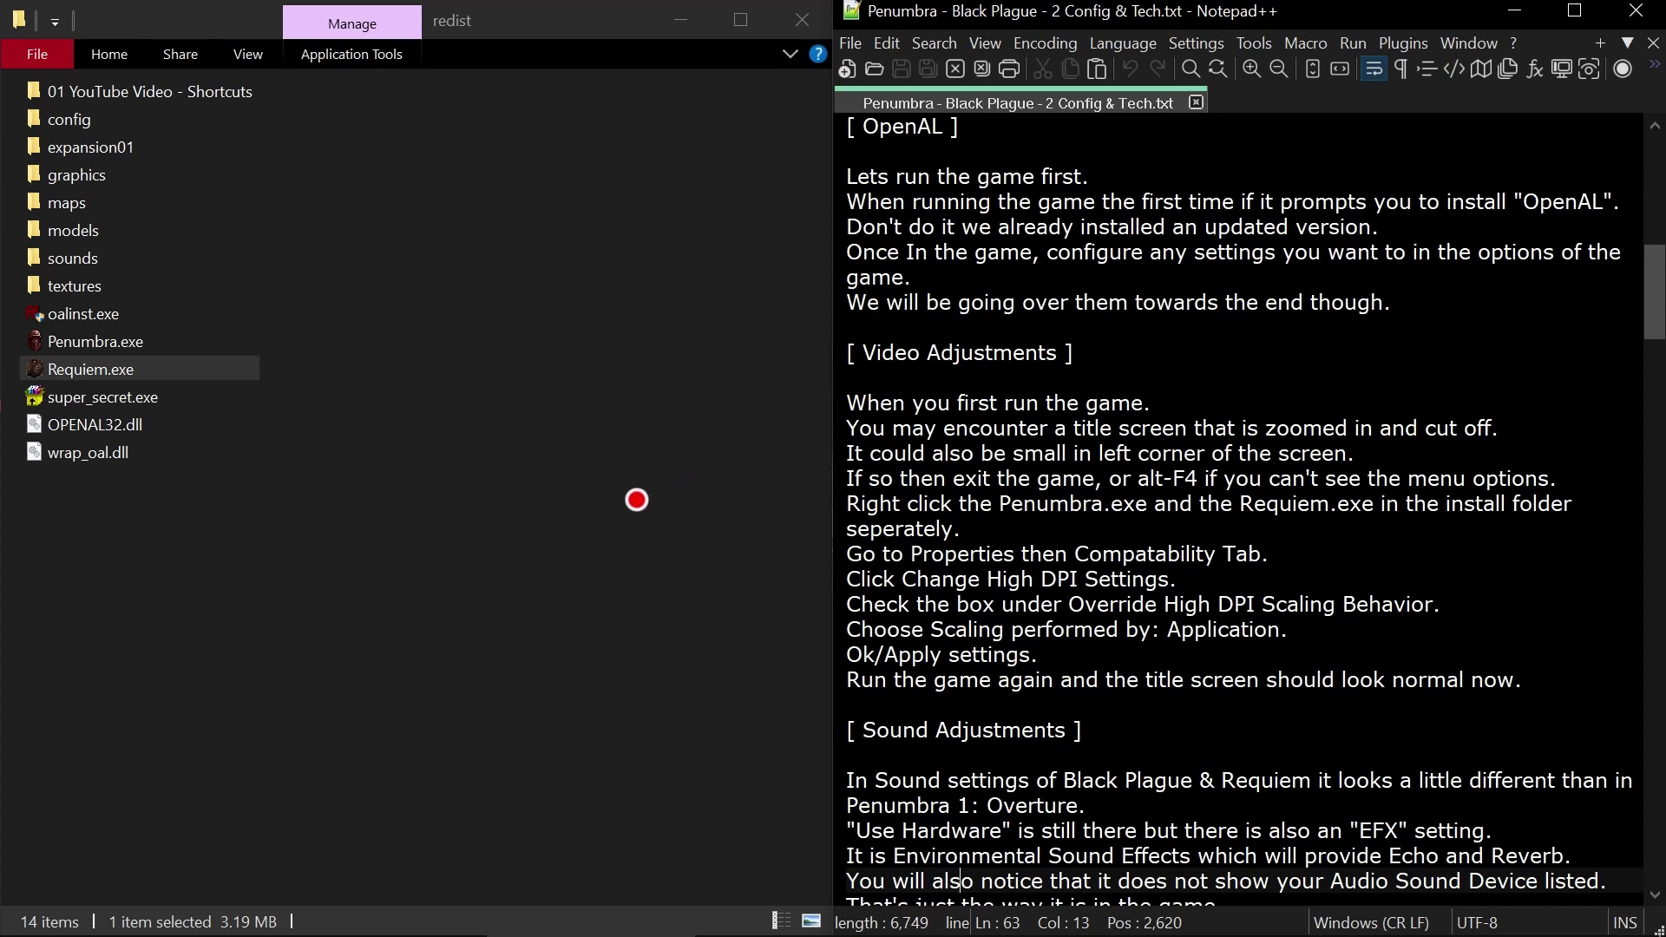
# Step: Read the Sound Adjustments notes on the Use Hardware and EFX settings, up to the Settings.cfg heading
pyautogui.click(1331, 877)
pyautogui.press('Down')
pyautogui.press('Down')
pyautogui.press('Down')
pyautogui.press('Down')
pyautogui.press('Down')
pyautogui.press('Down')
pyautogui.press('Down')
pyautogui.press('Down')
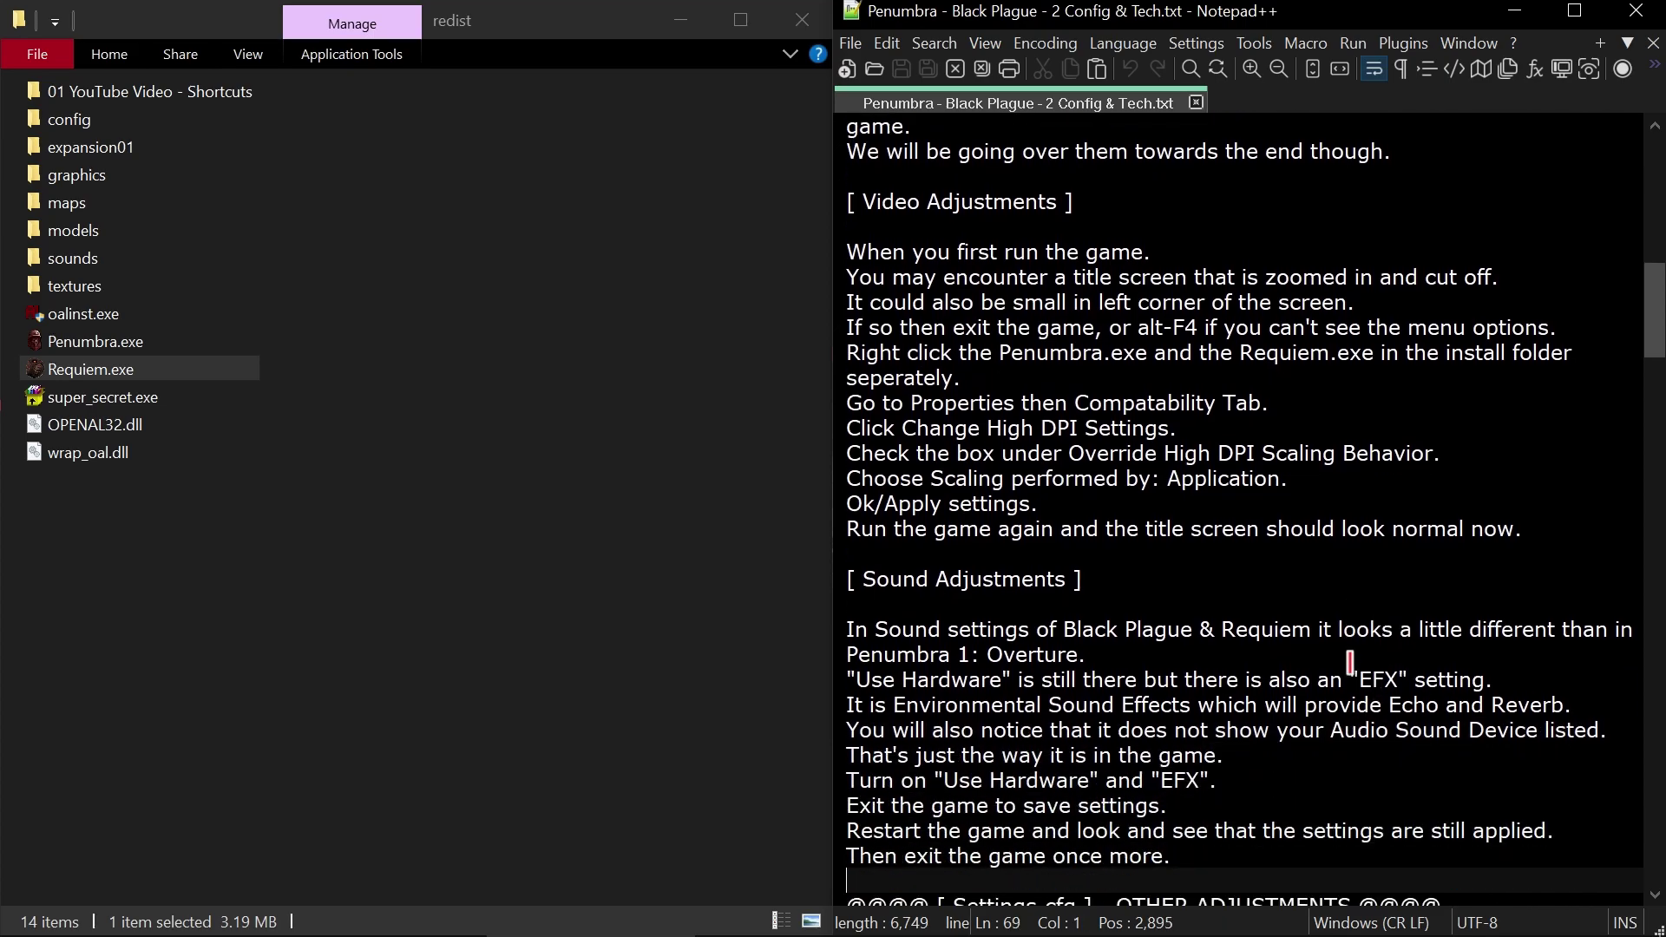
pyautogui.press('Down')
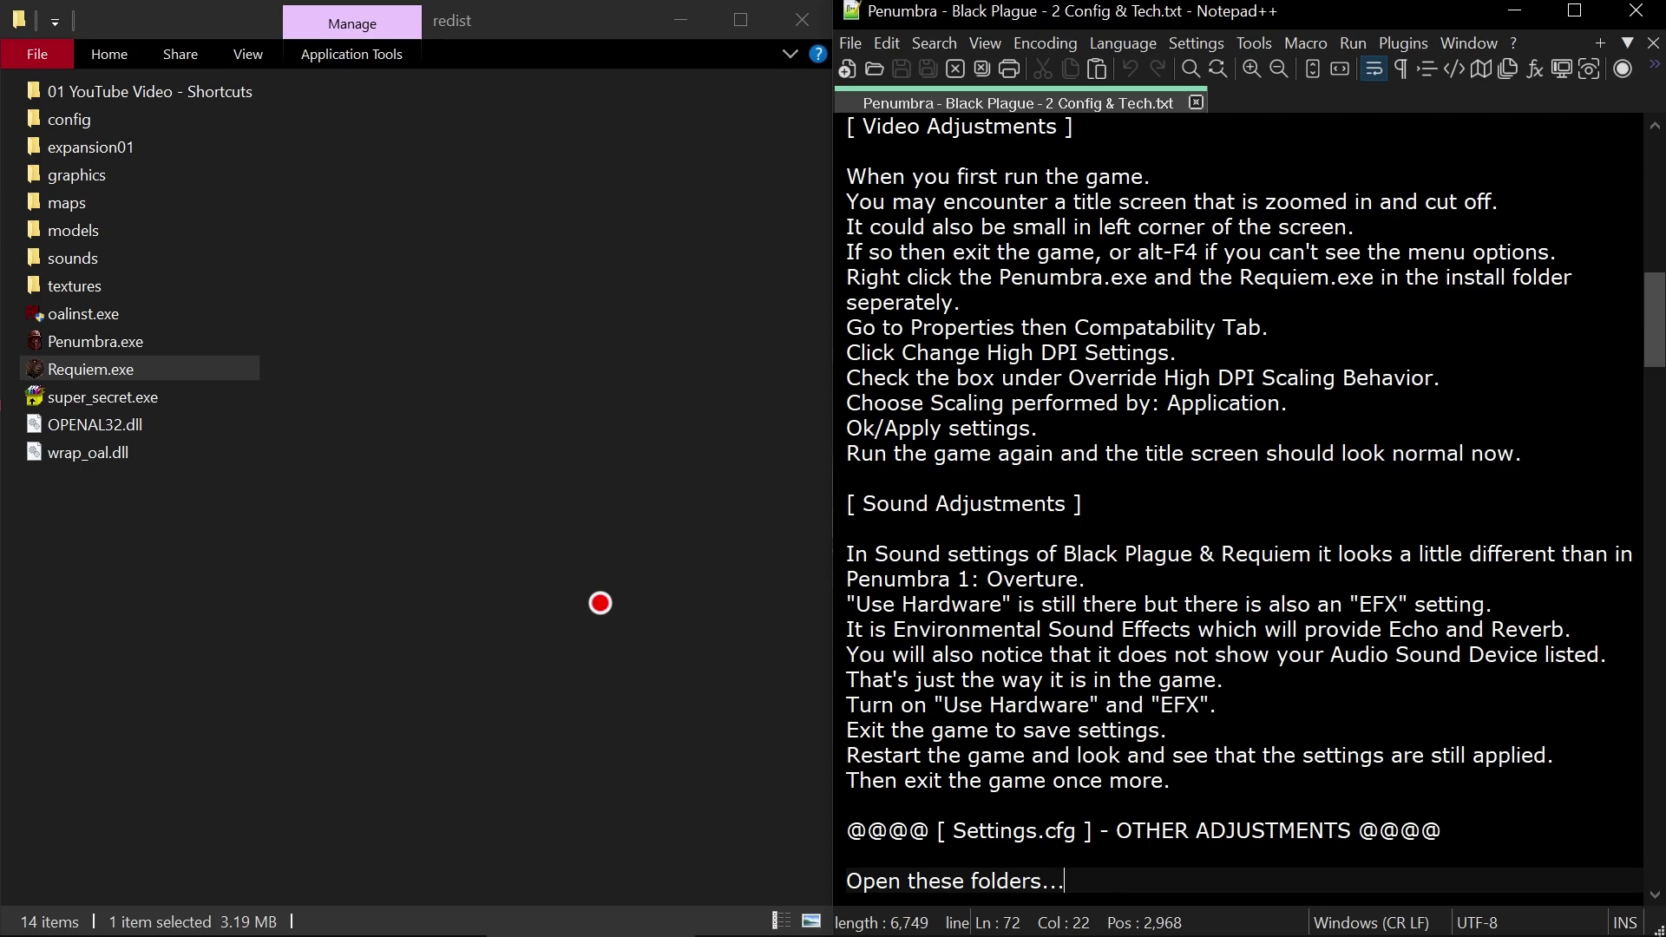
# Step: Override the high DPI scaling behavior of Penumbra.exe with scaling performed by Application, and save its compatibility properties
pyautogui.click(107, 339)
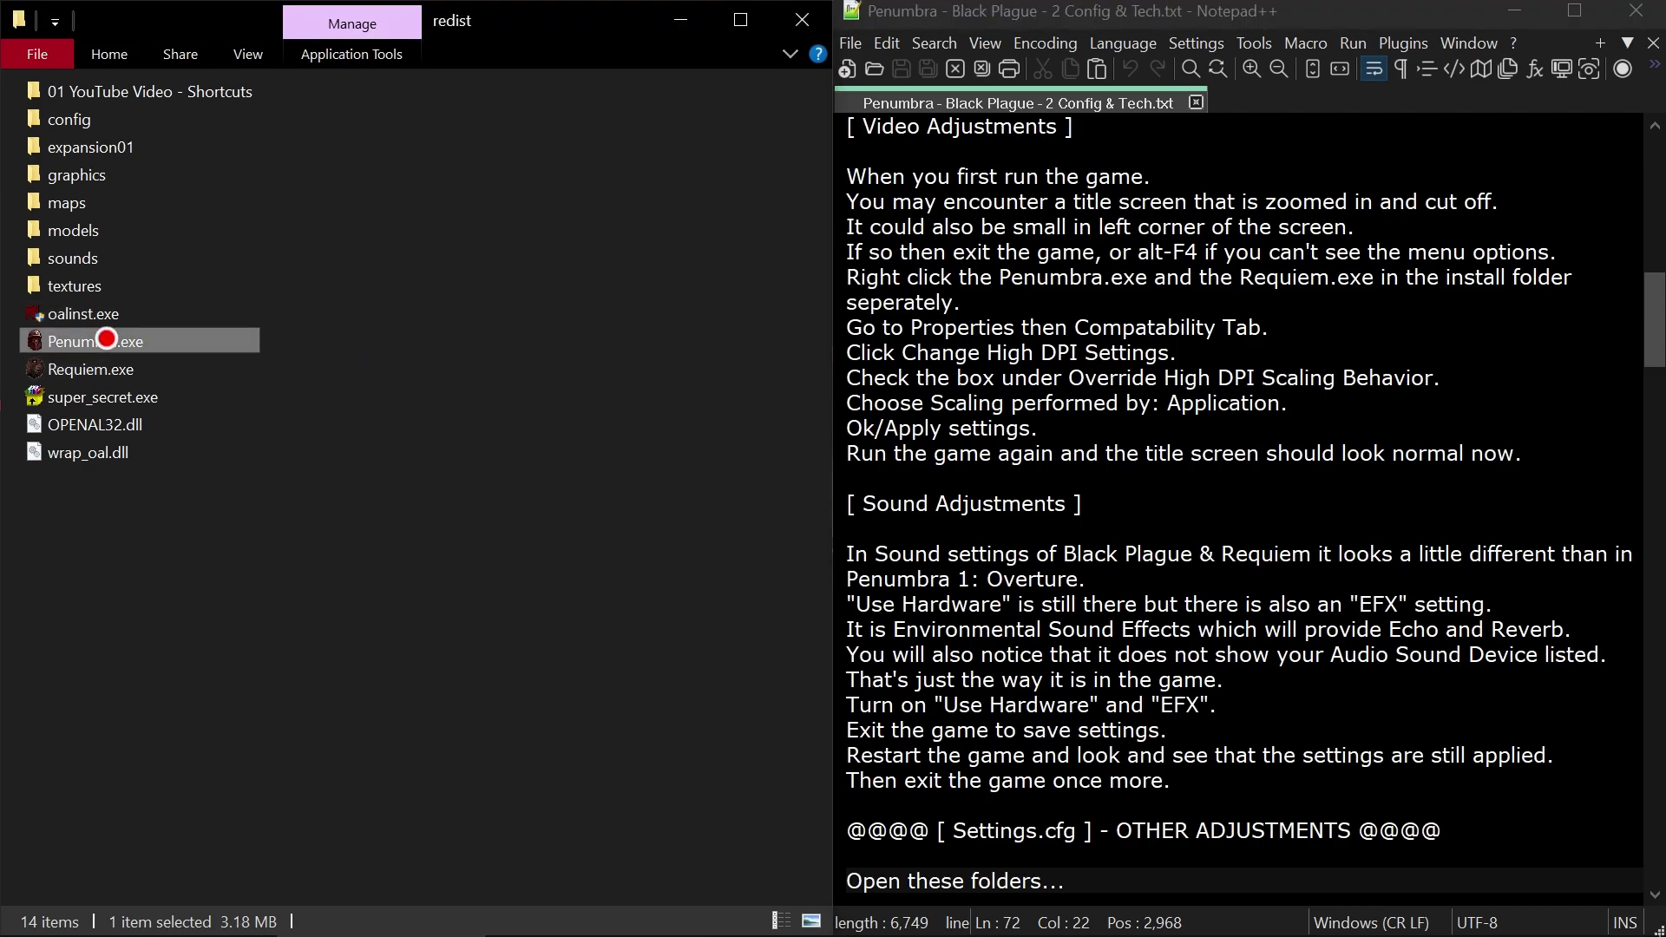
pyautogui.rightClick(107, 339)
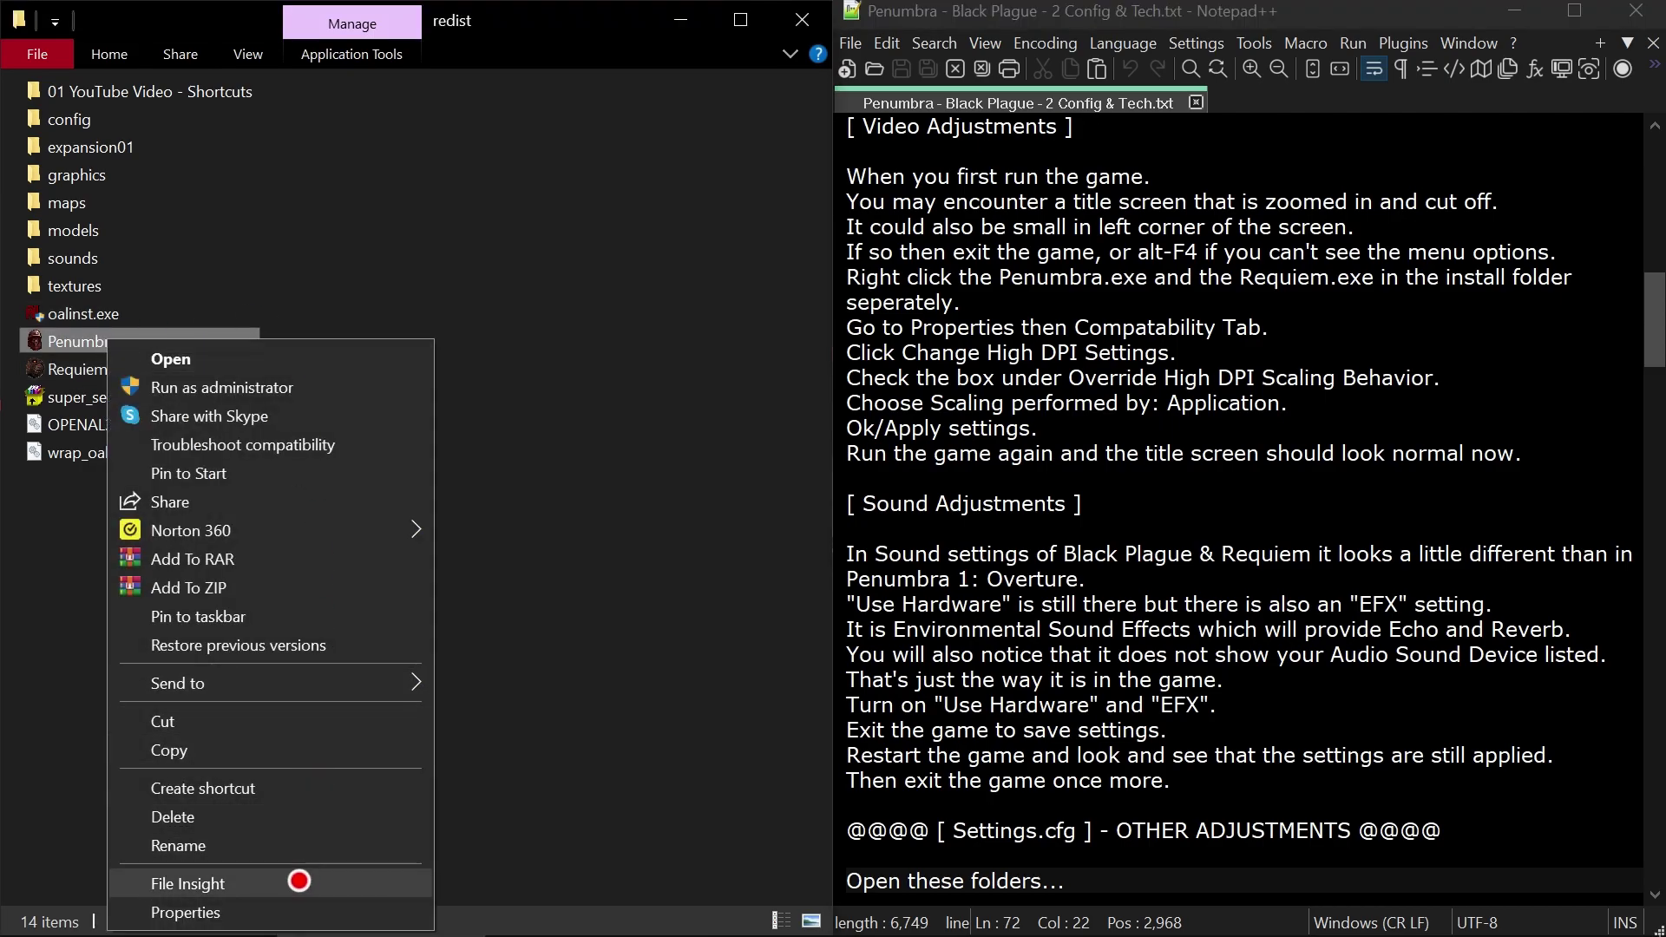
pyautogui.click(287, 916)
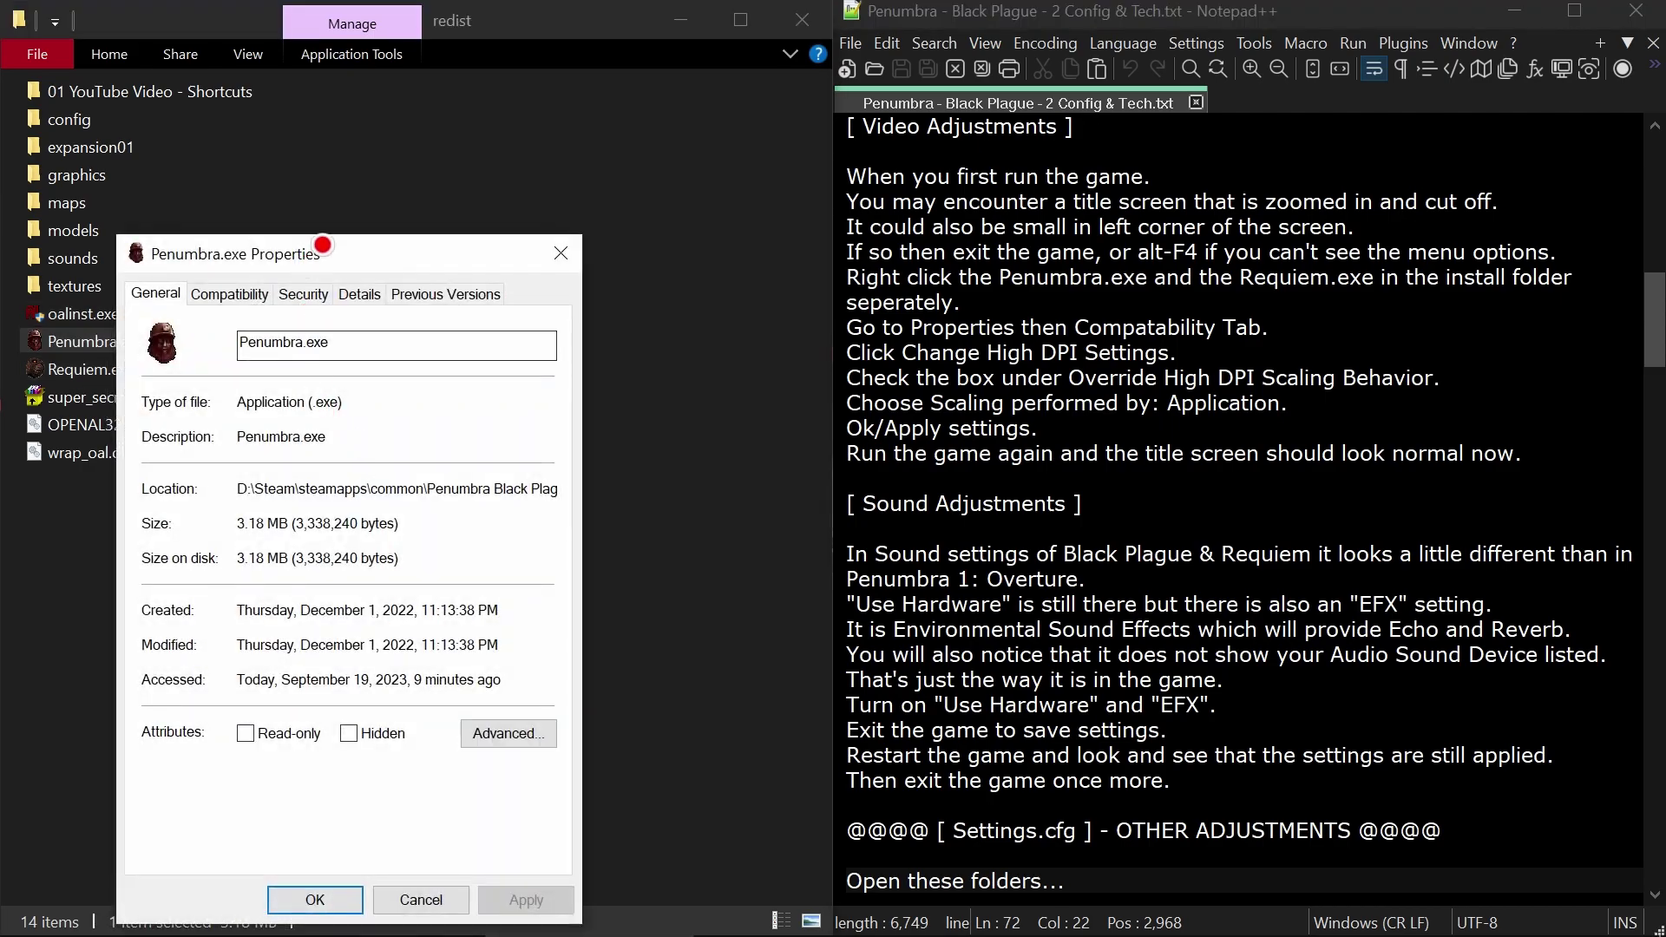
pyautogui.moveTo(420, 201); pyautogui.dragTo(484, 128)
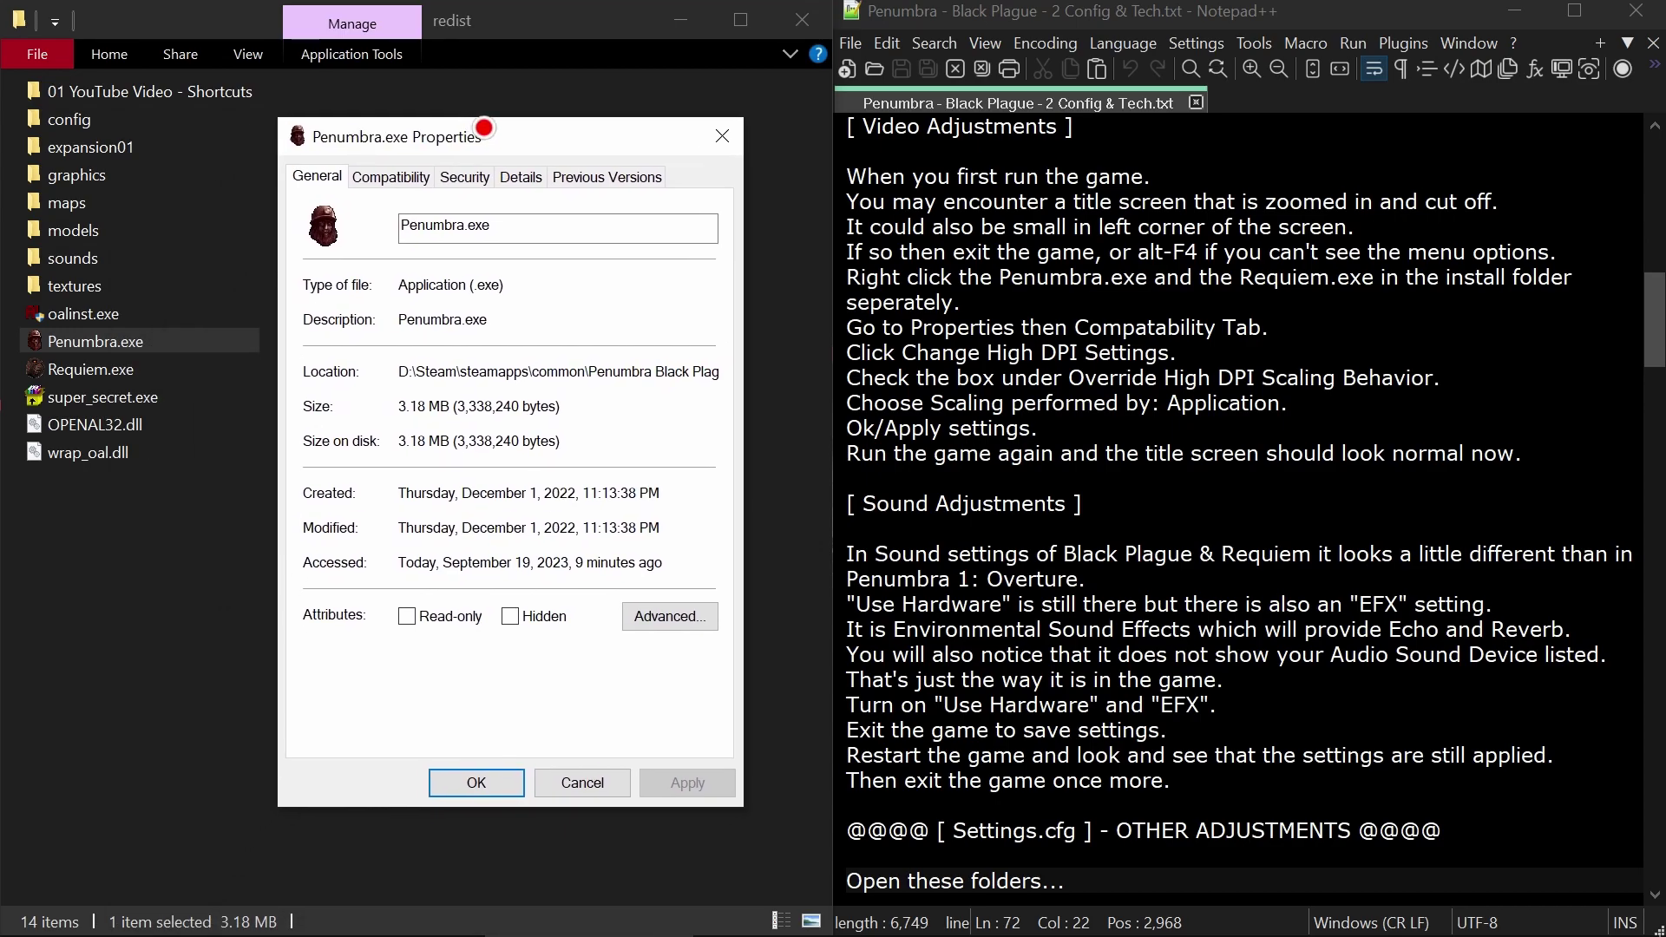
pyautogui.click(398, 179)
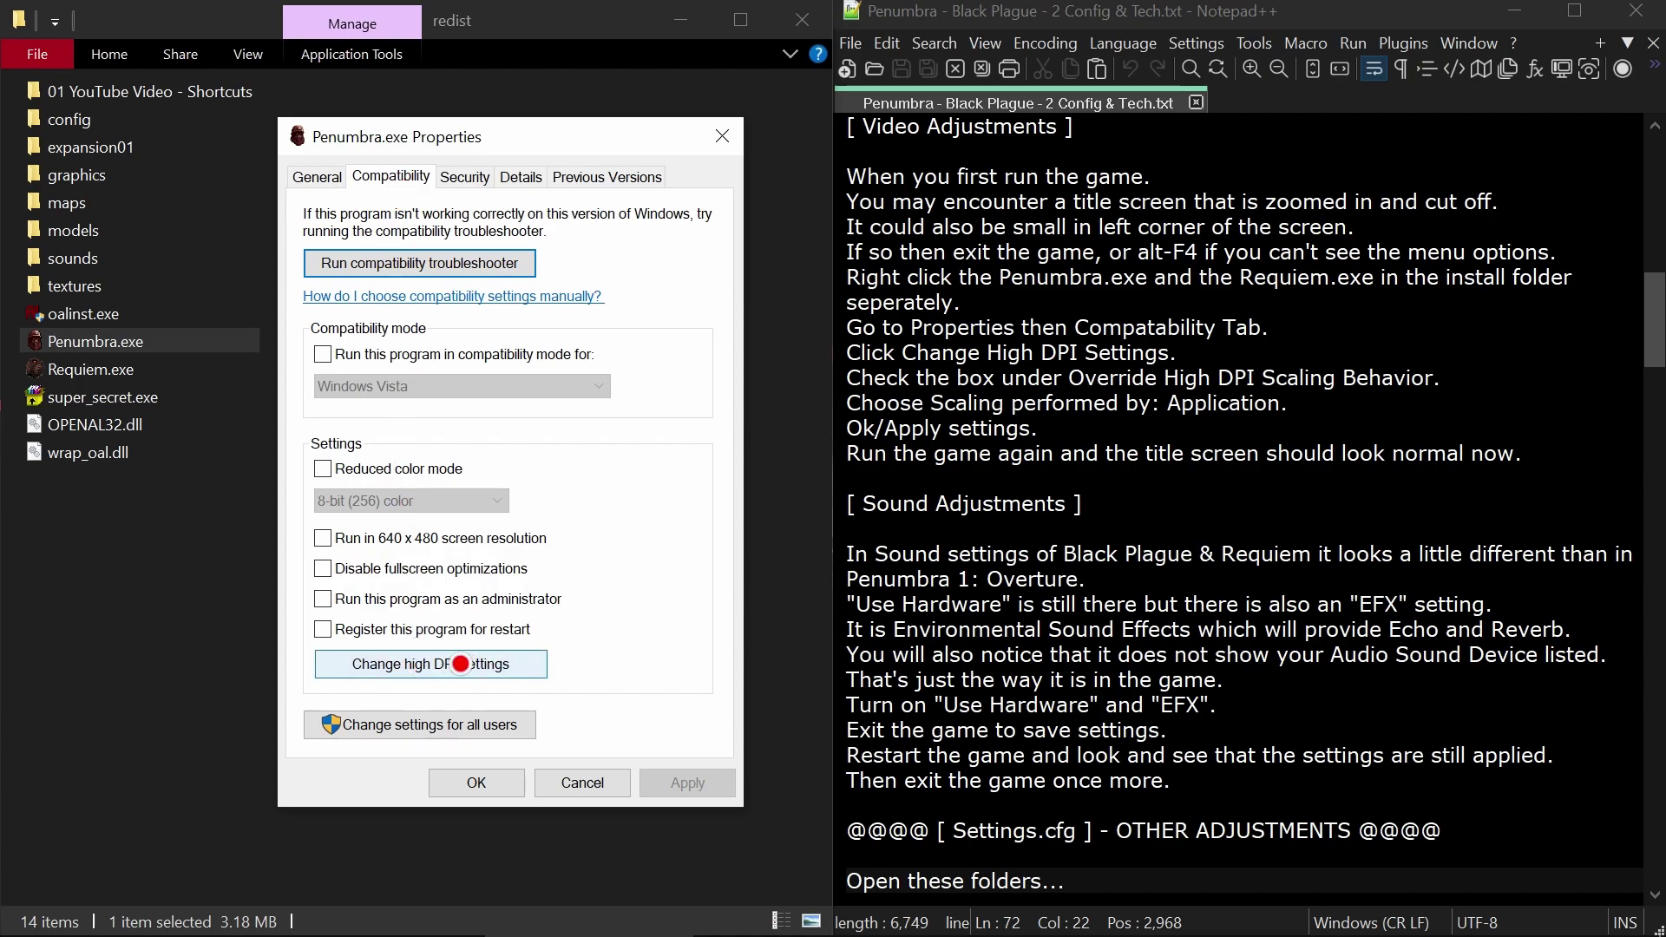
pyautogui.click(461, 664)
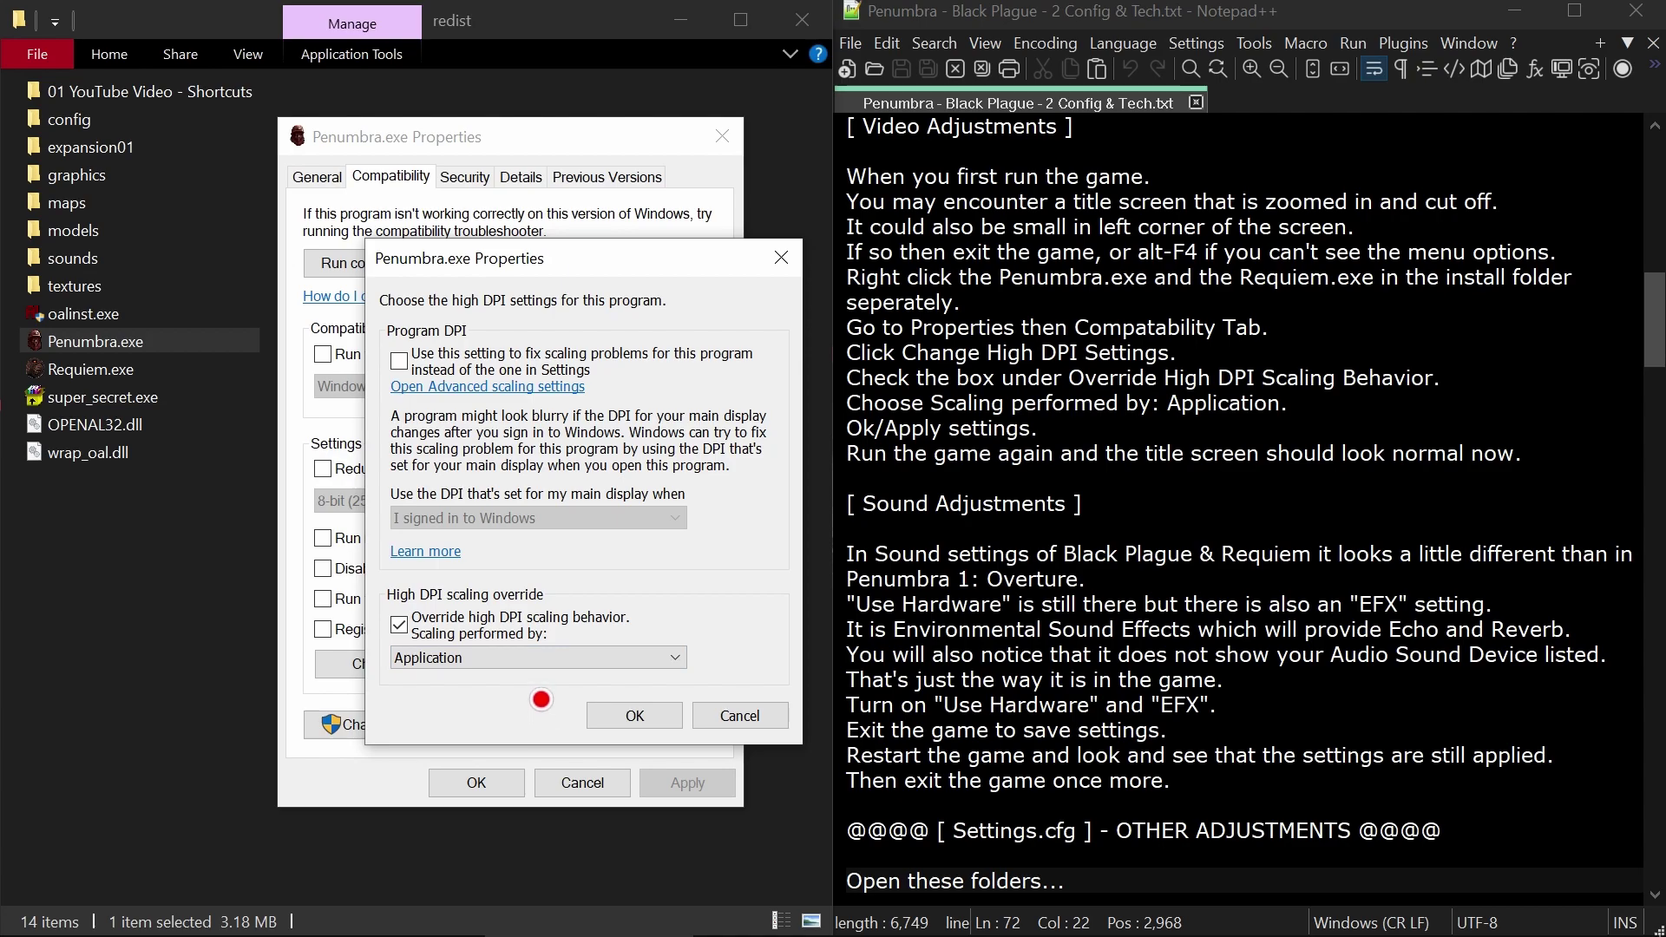
pyautogui.click(425, 662)
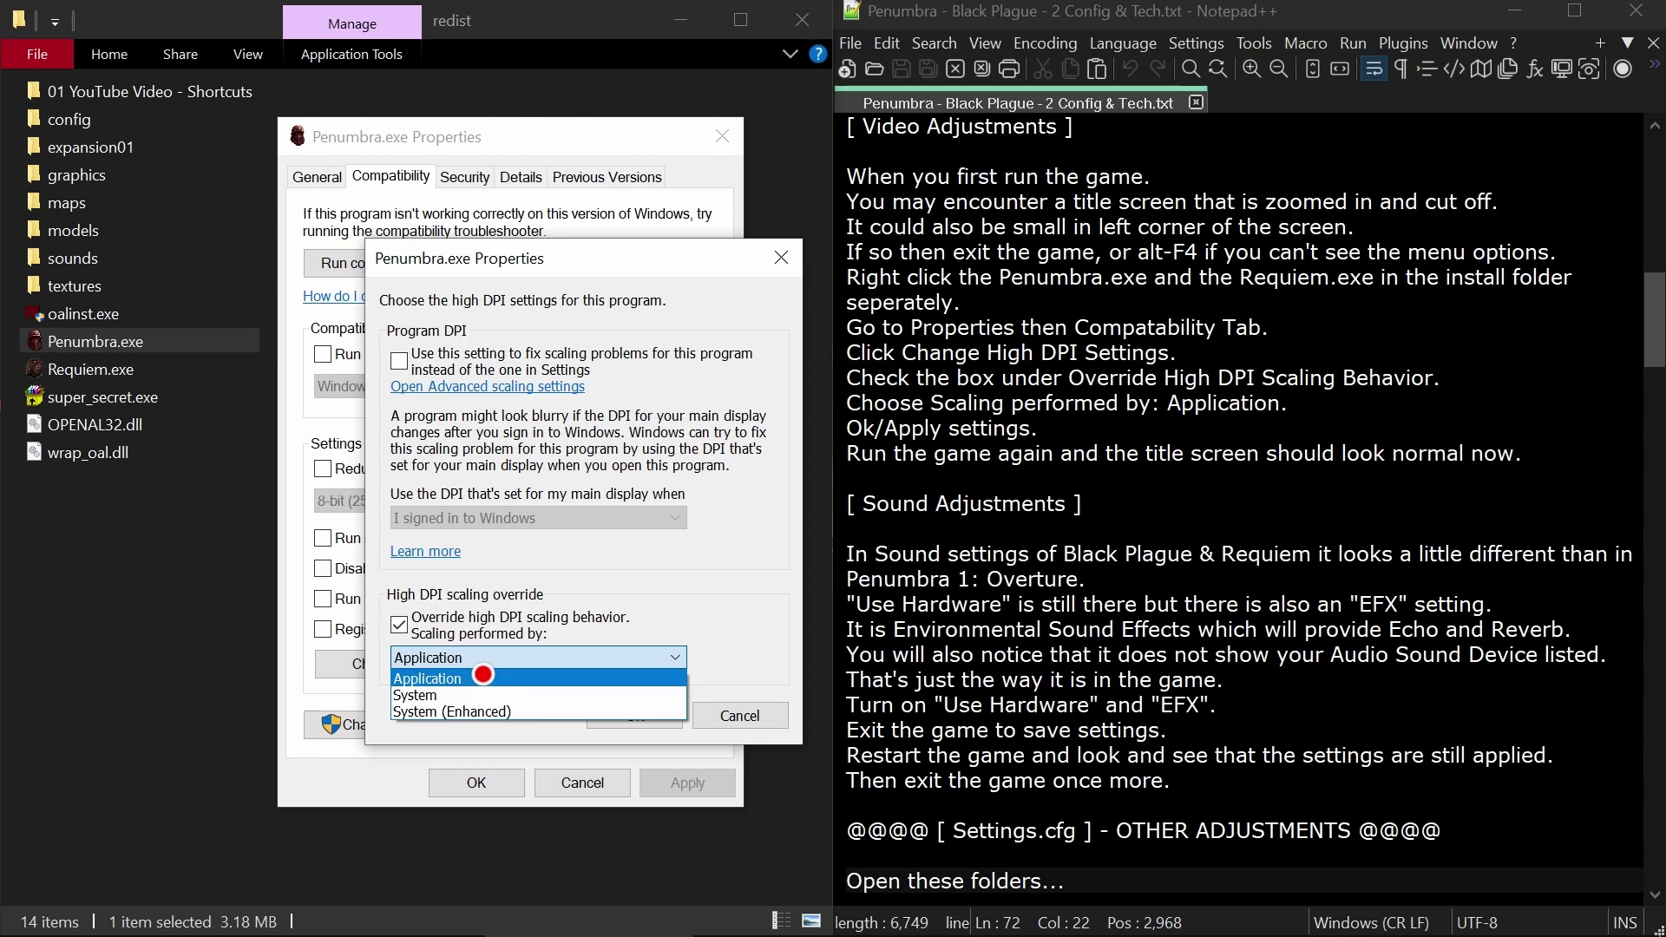
pyautogui.click(368, 779)
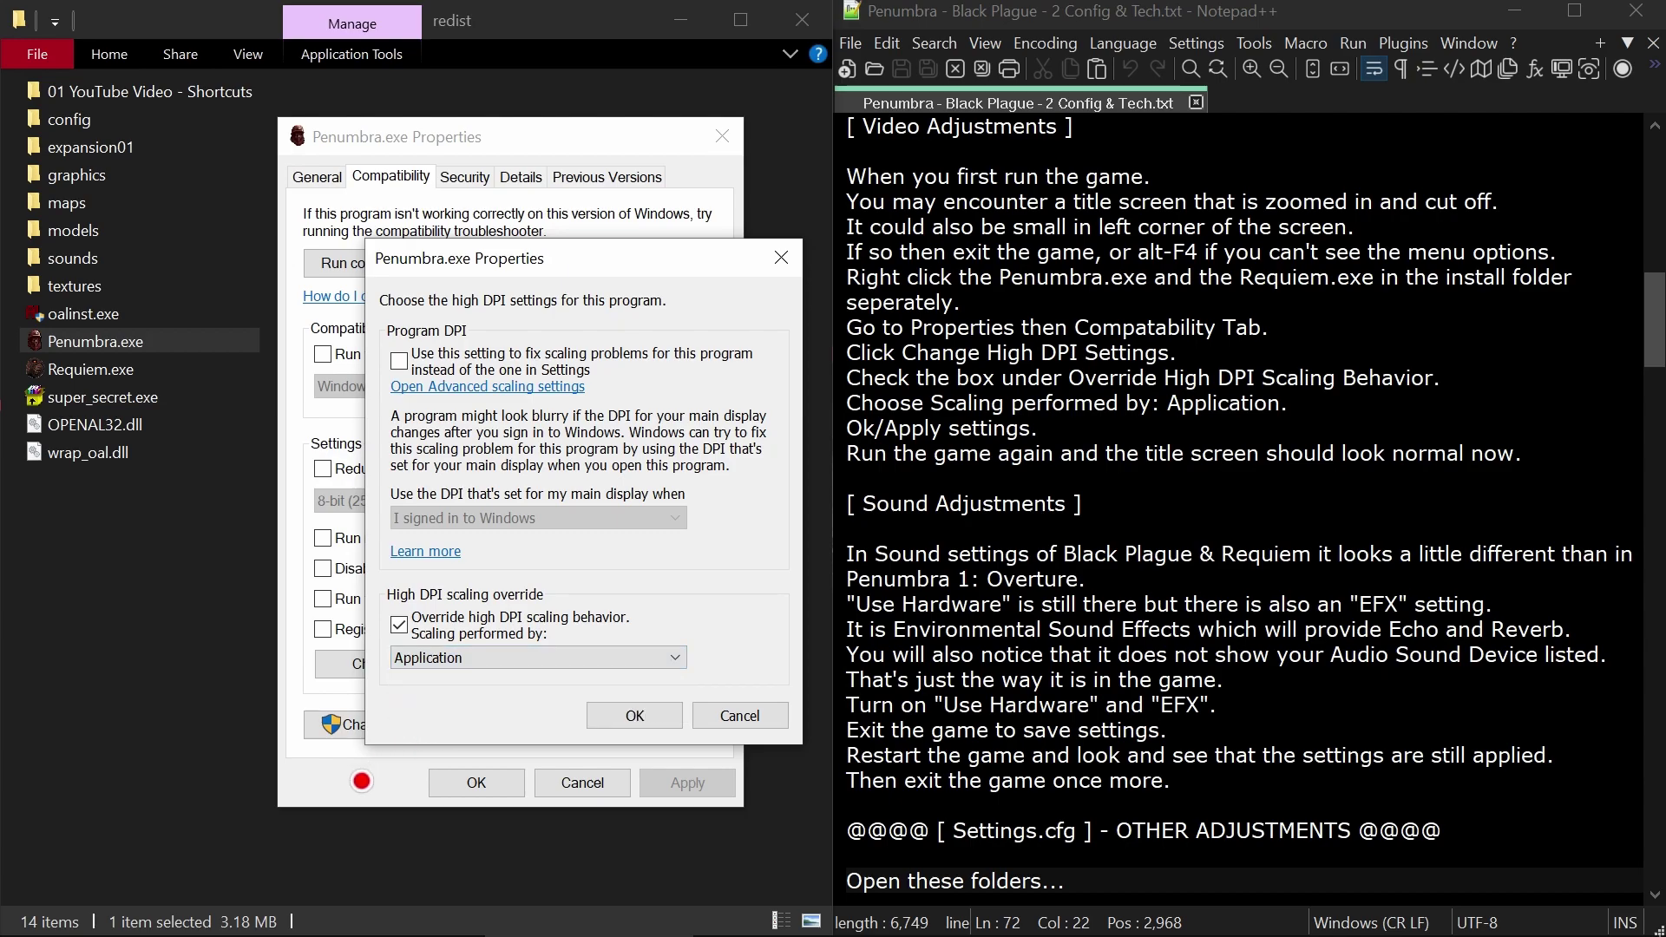
pyautogui.click(642, 717)
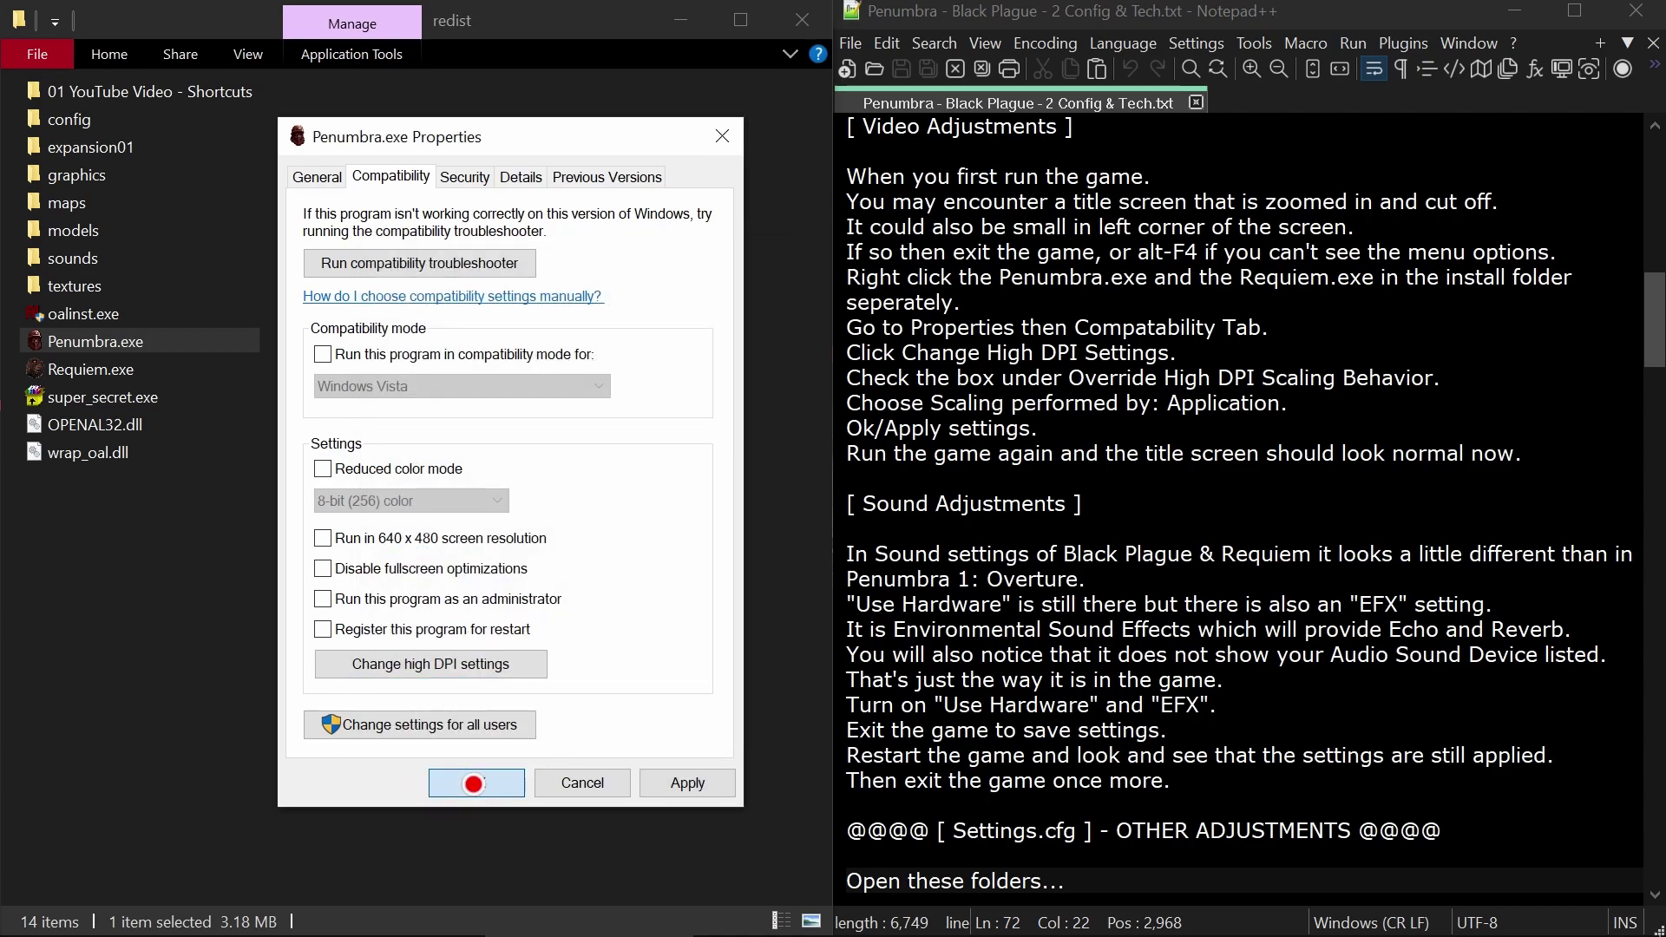
pyautogui.click(477, 781)
# Step: Check that Requiem.exe overrides high DPI scaling with scaling performed by Application, and accept its compatibility properties
pyautogui.click(118, 365)
pyautogui.rightClick(111, 366)
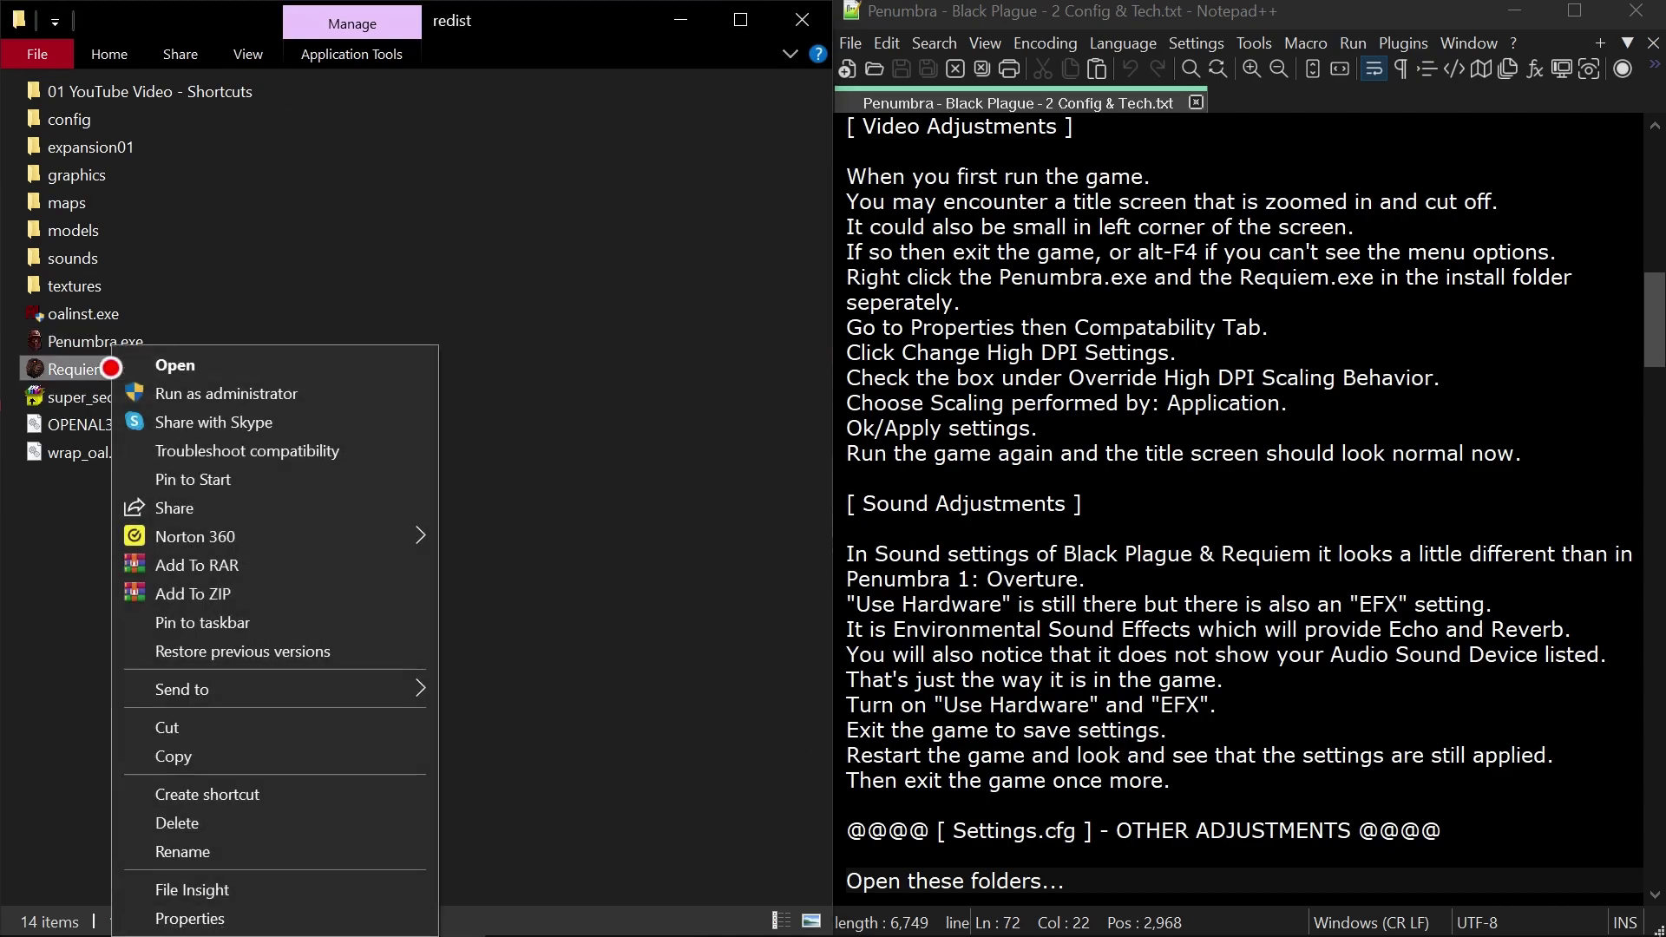
pyautogui.click(252, 917)
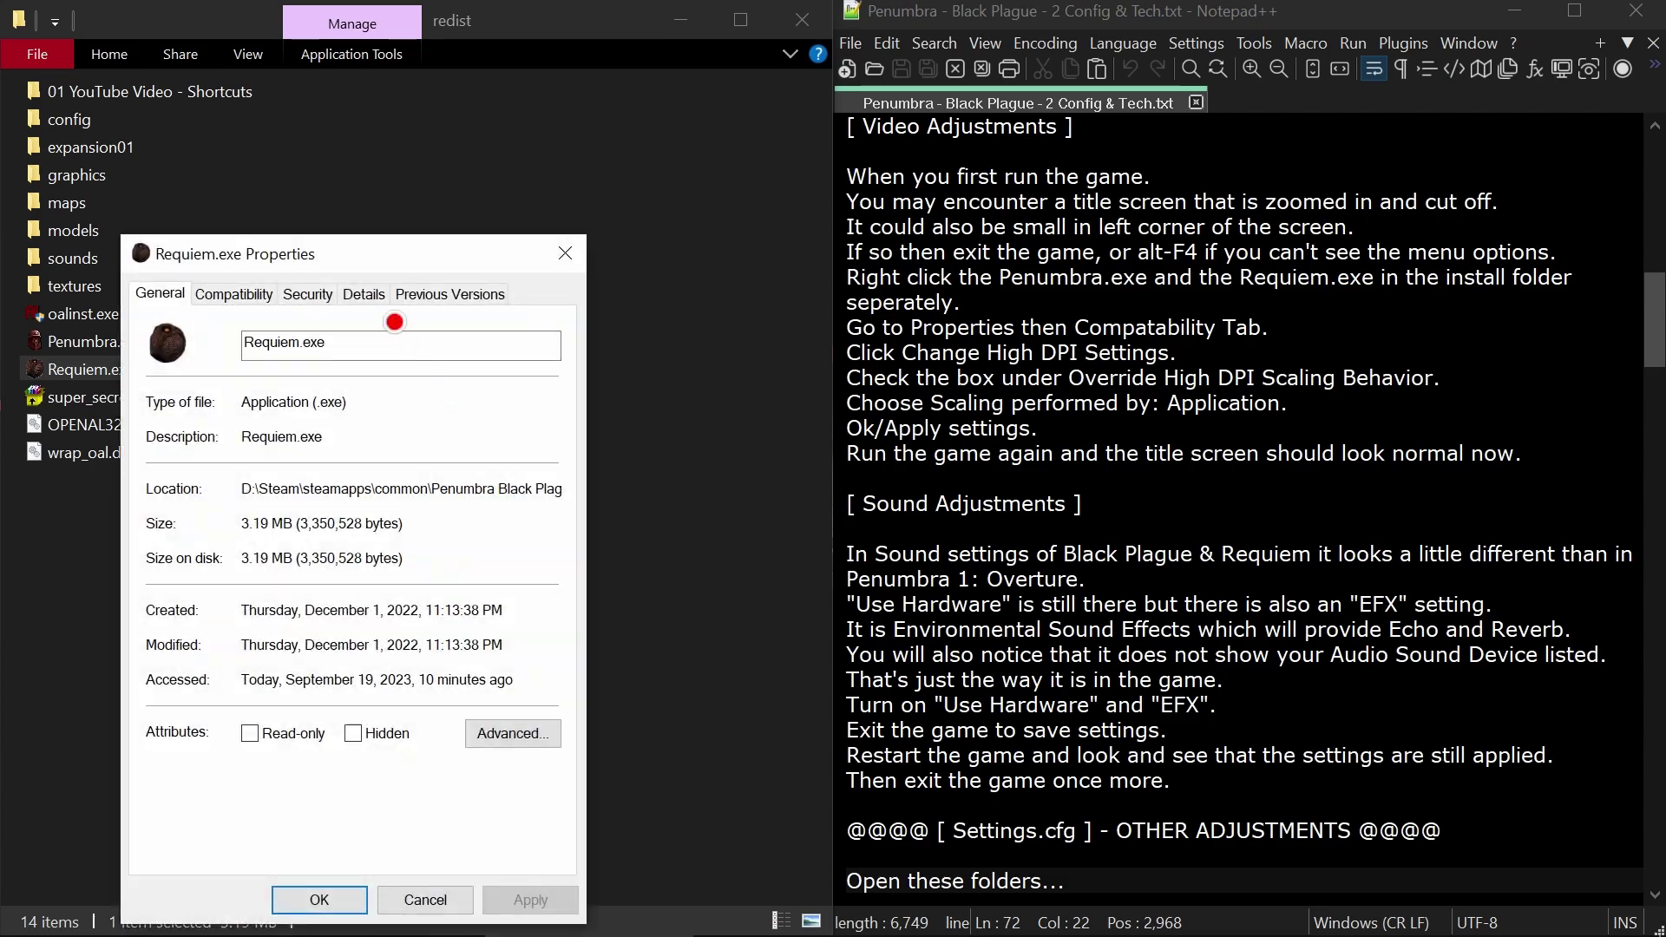
pyautogui.click(232, 296)
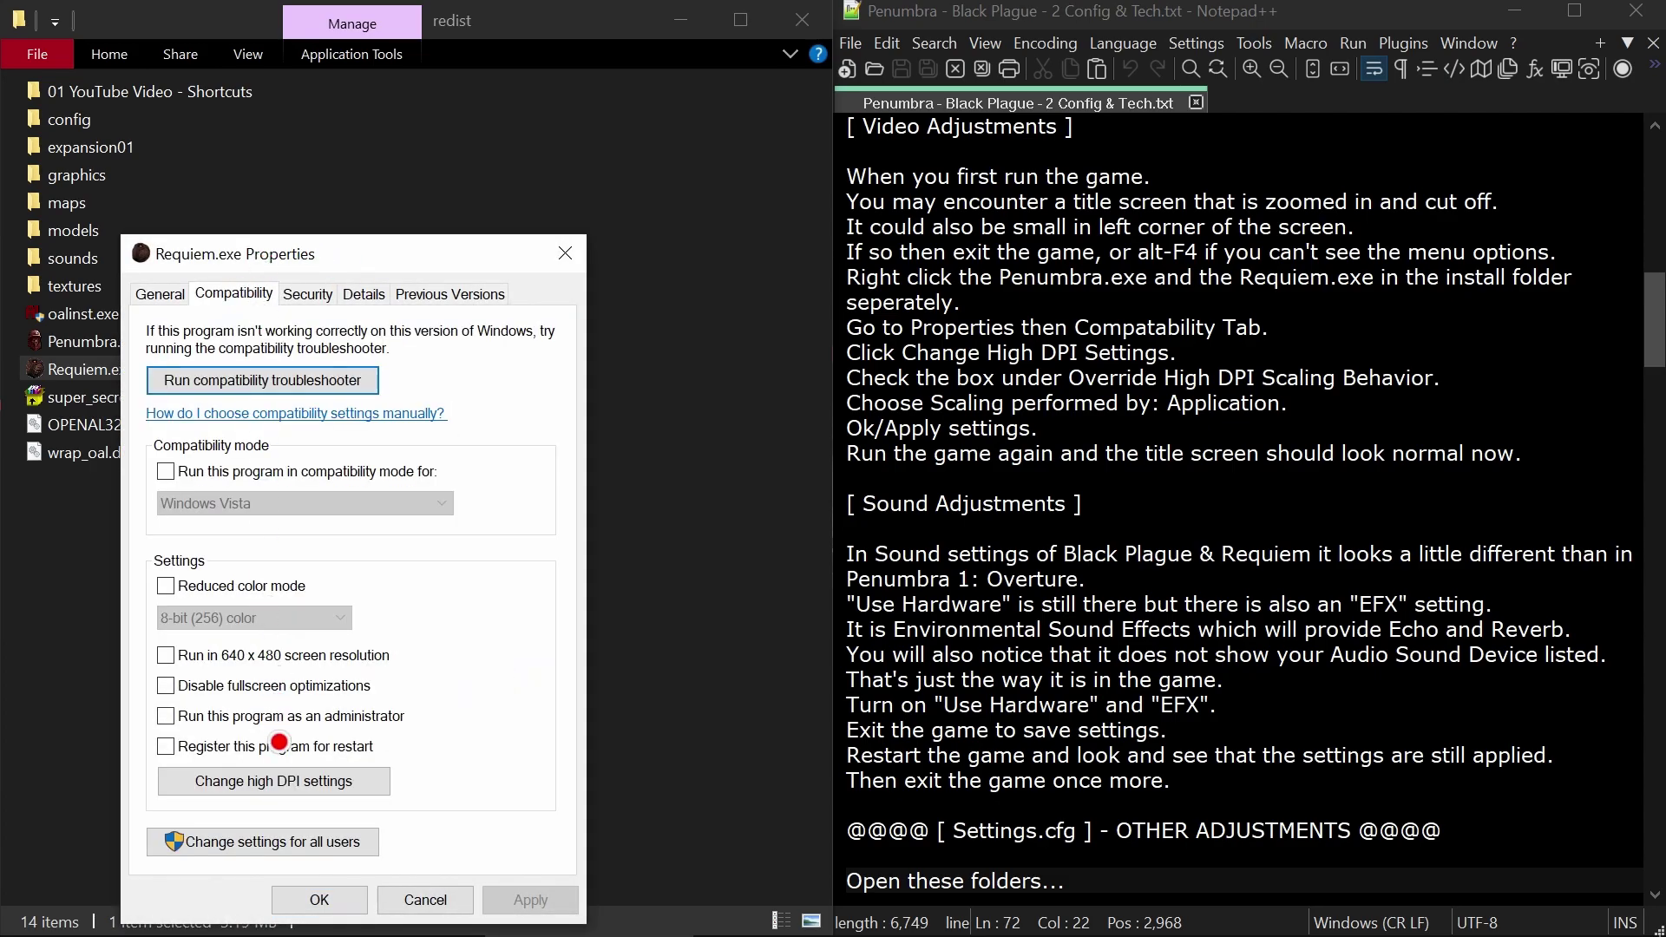
pyautogui.click(236, 782)
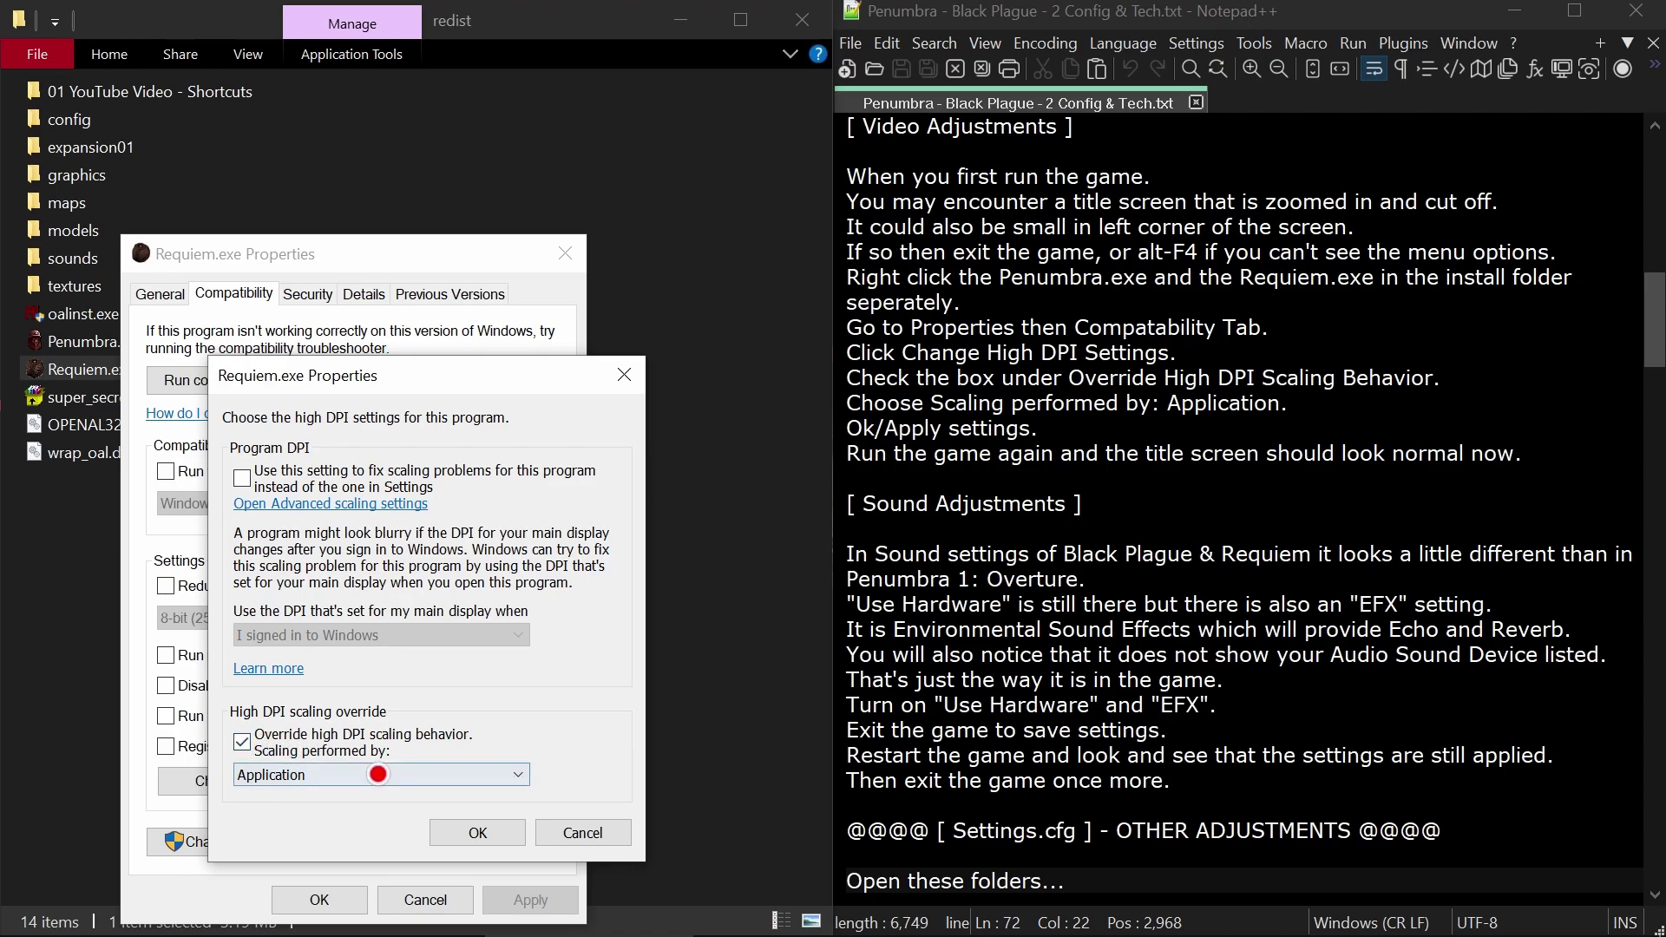
pyautogui.click(477, 831)
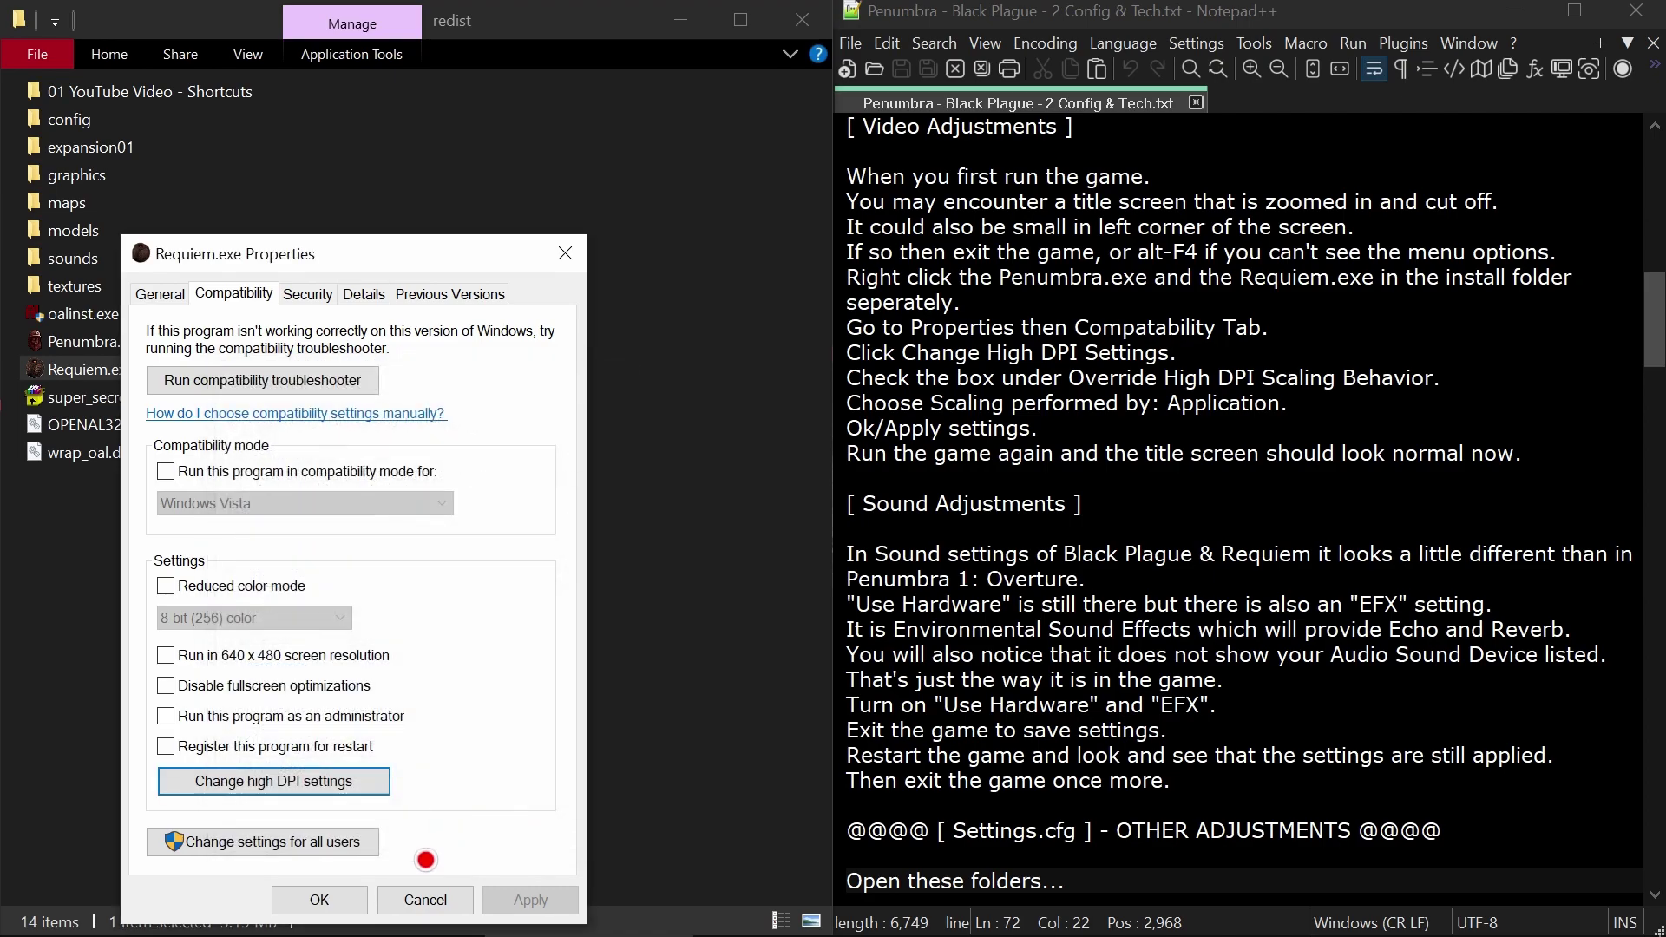
pyautogui.click(323, 899)
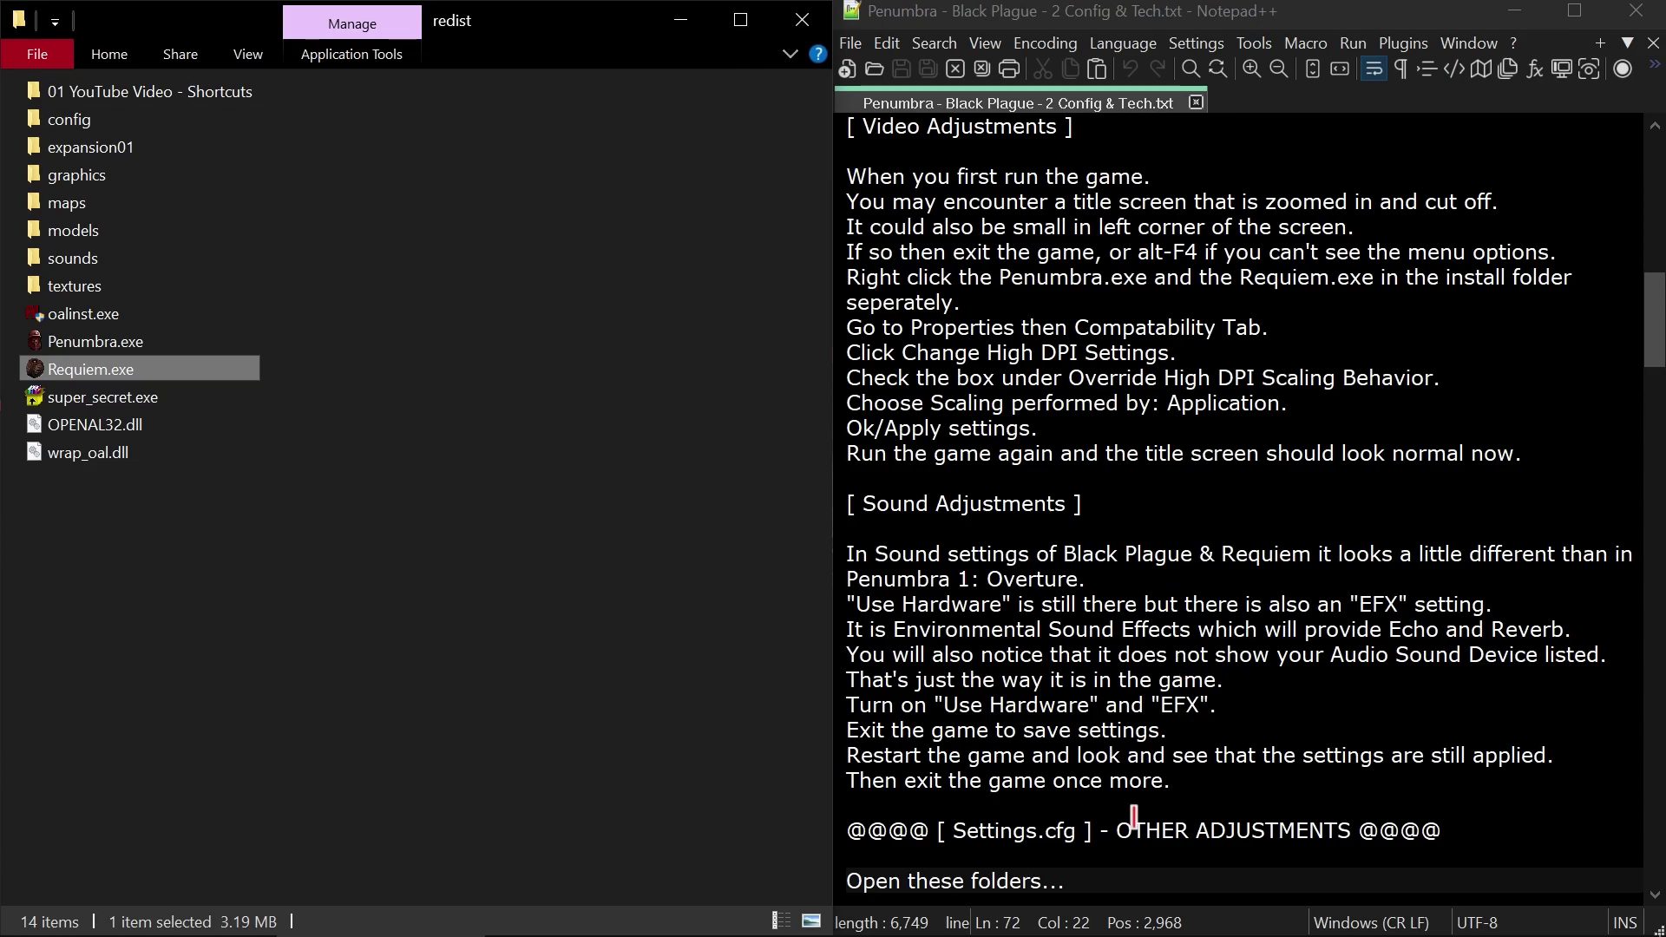
# Step: Read the Settings.cfg notes on the Black Plague and Requiem document folders and the UseSoundHardware, UseEnvironmentalAudio and DeviceName lines
pyautogui.click(1108, 859)
pyautogui.press('Down')
pyautogui.press('Down')
pyautogui.press('Down')
pyautogui.press('Down')
pyautogui.press('Down')
pyautogui.press('Down')
pyautogui.press('Down')
pyautogui.press('Down')
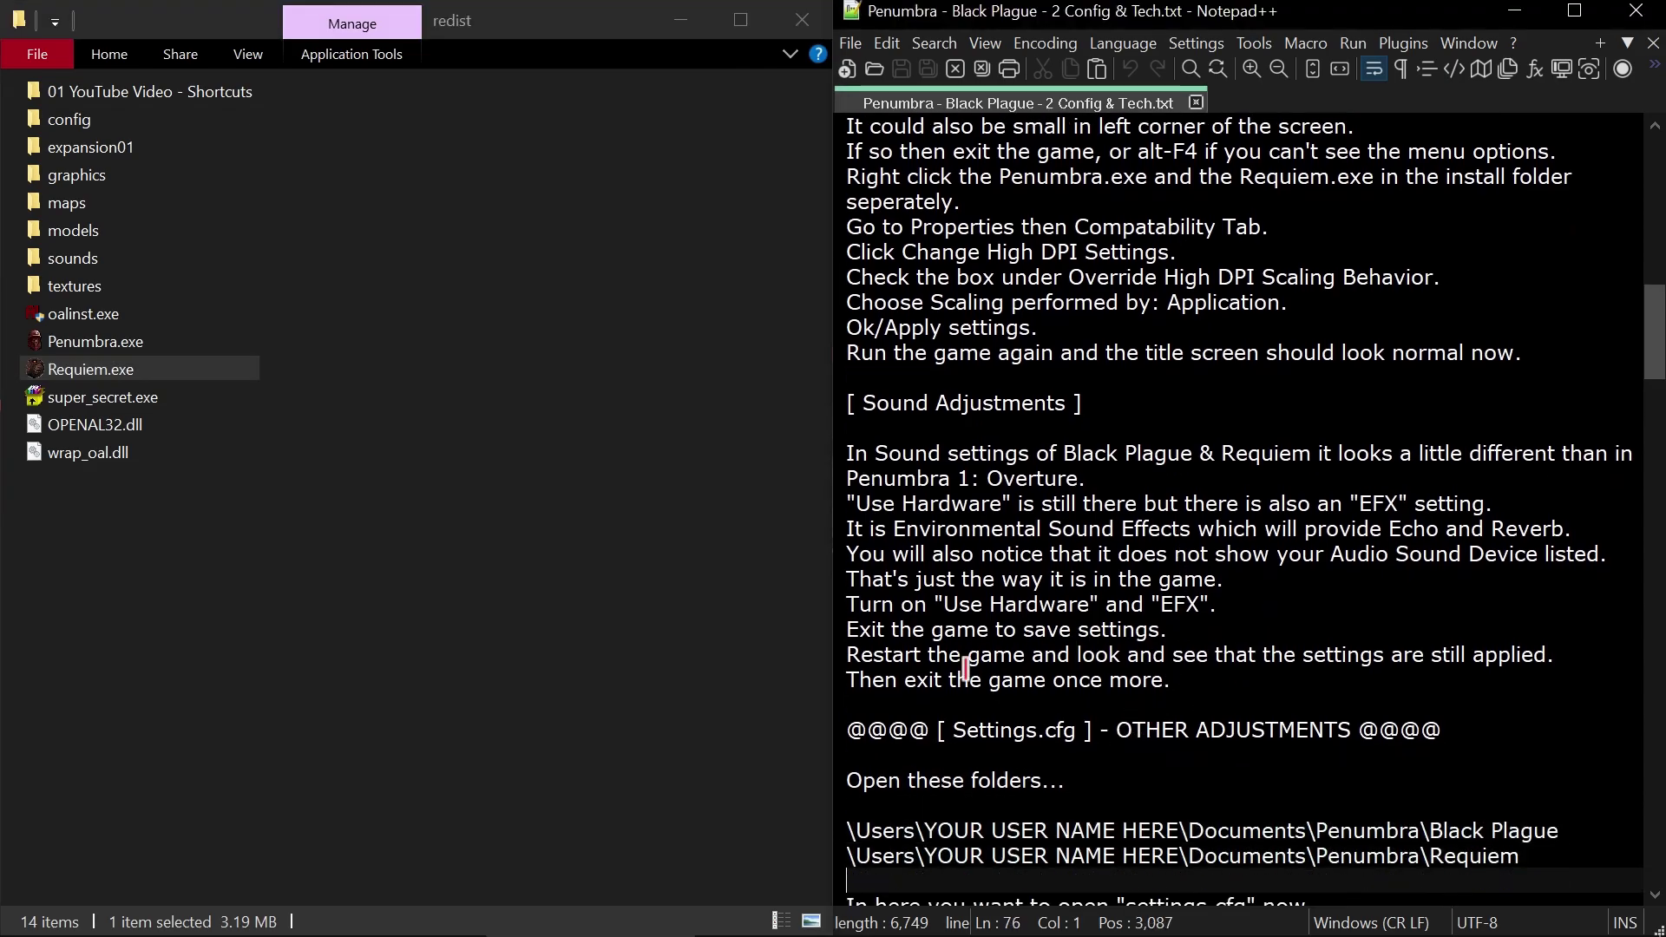
pyautogui.press('Down')
pyautogui.press('Down')
pyautogui.press('Down')
pyautogui.press('Down')
pyautogui.press('Down')
pyautogui.press('Down')
pyautogui.press('Down')
pyautogui.press('Down')
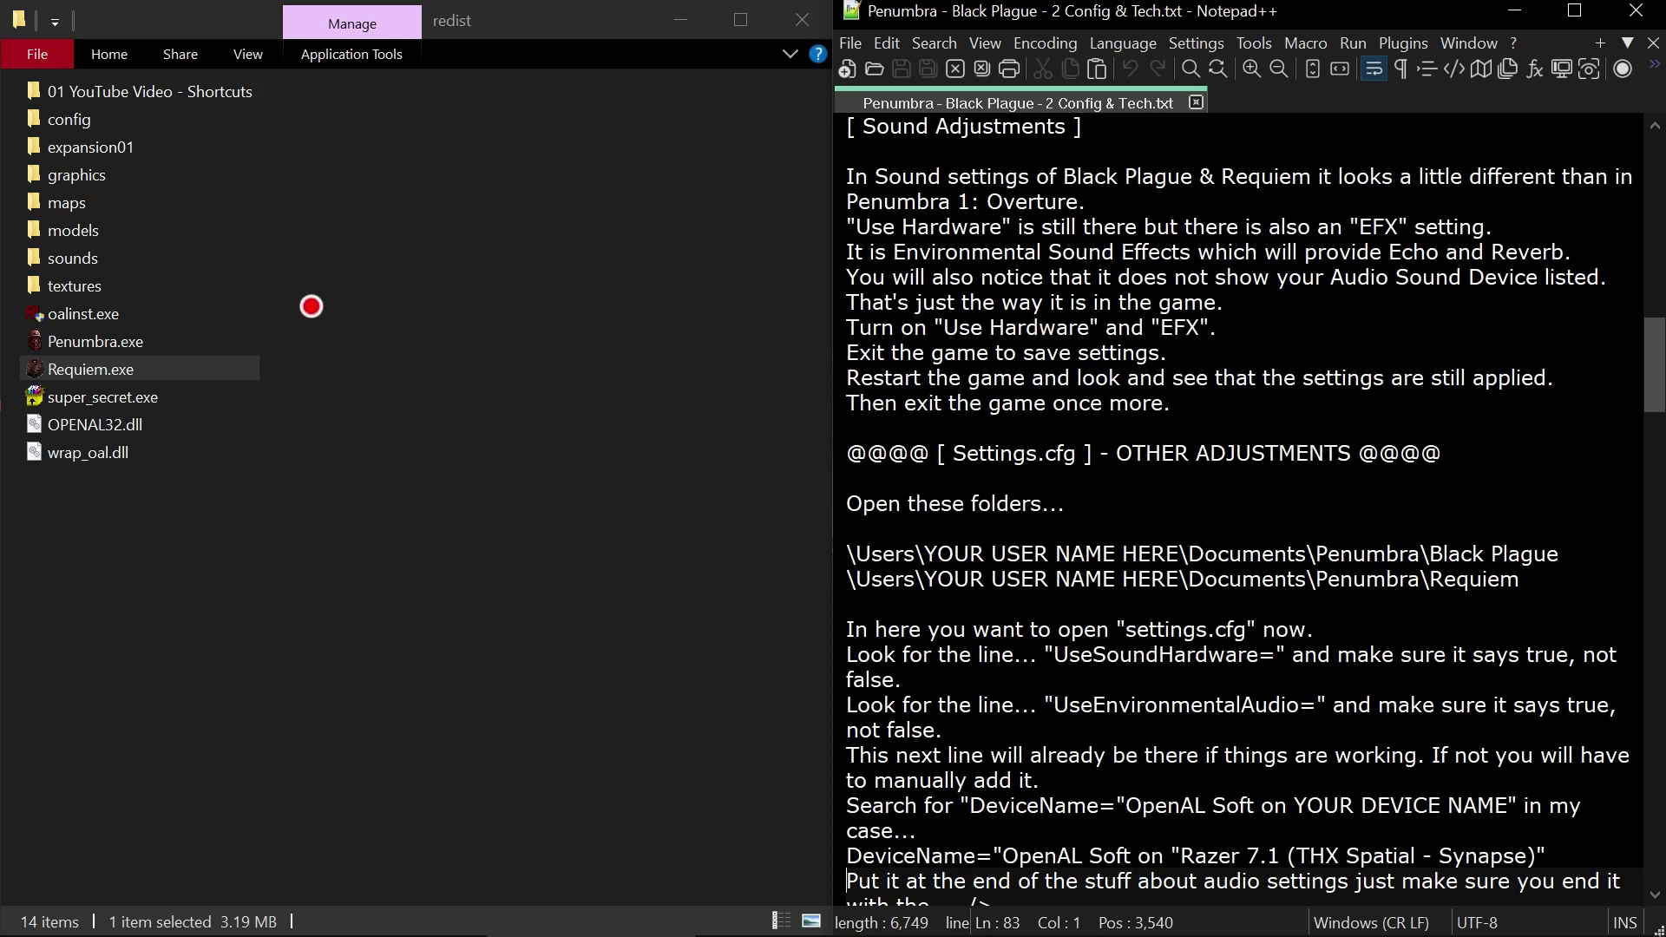
# Step: Locate oalinst.exe in the redist folder and select the OPENAL32.dll and wrap_oal.dll files
pyautogui.click(139, 314)
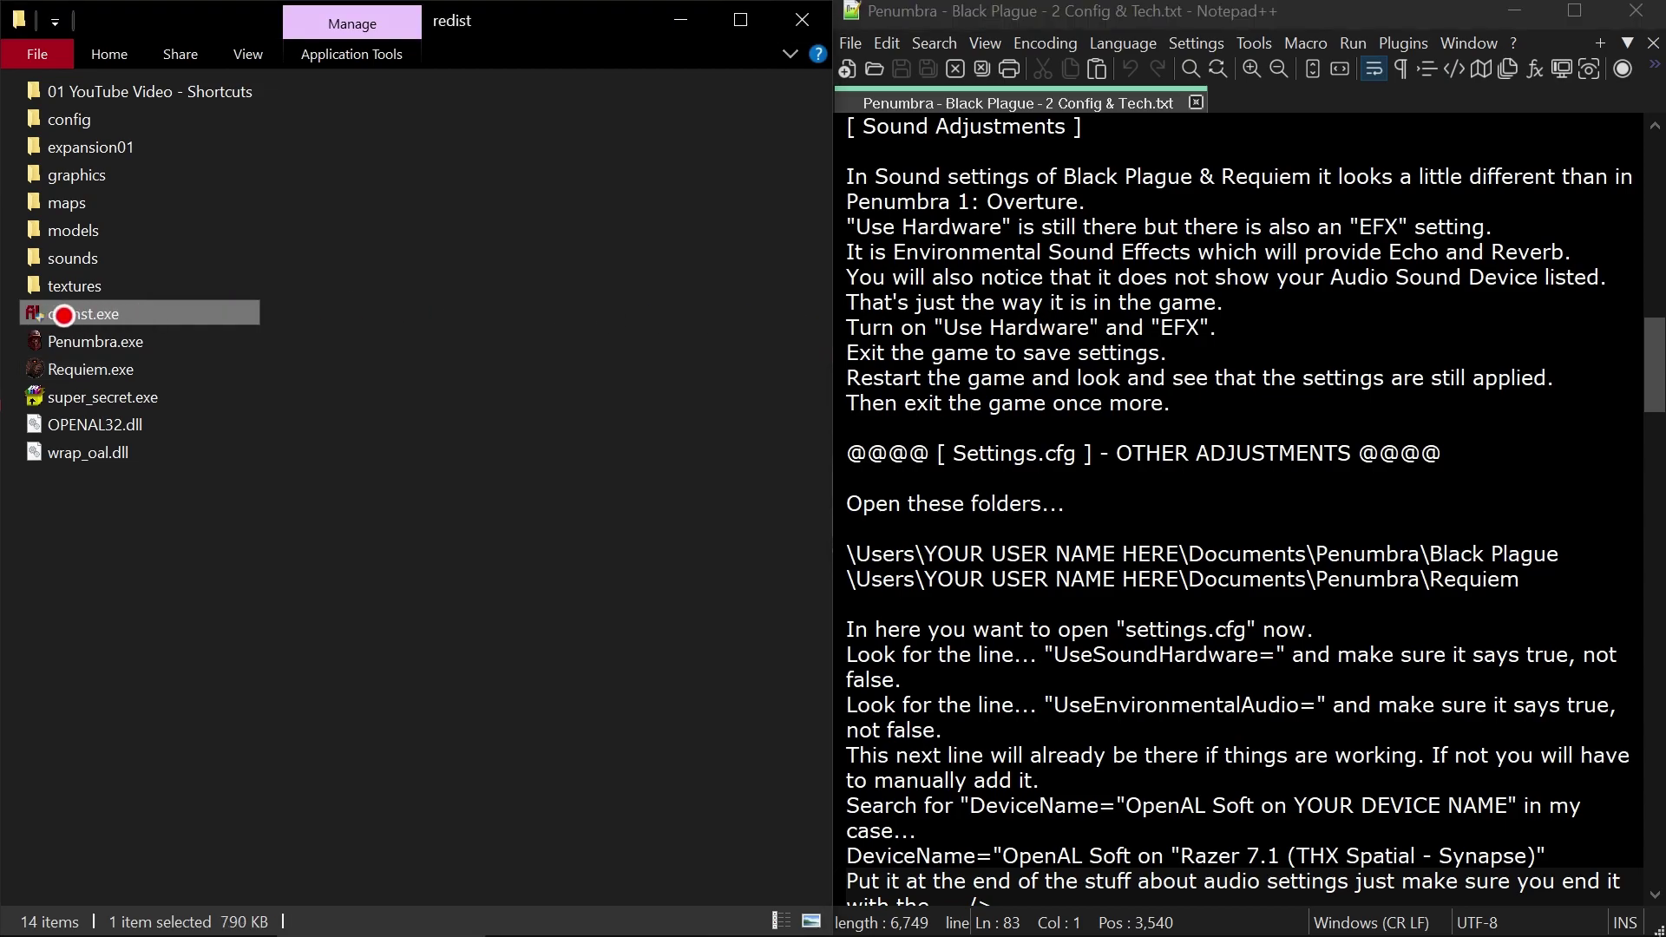
pyautogui.moveTo(158, 508); pyautogui.dragTo(134, 430)
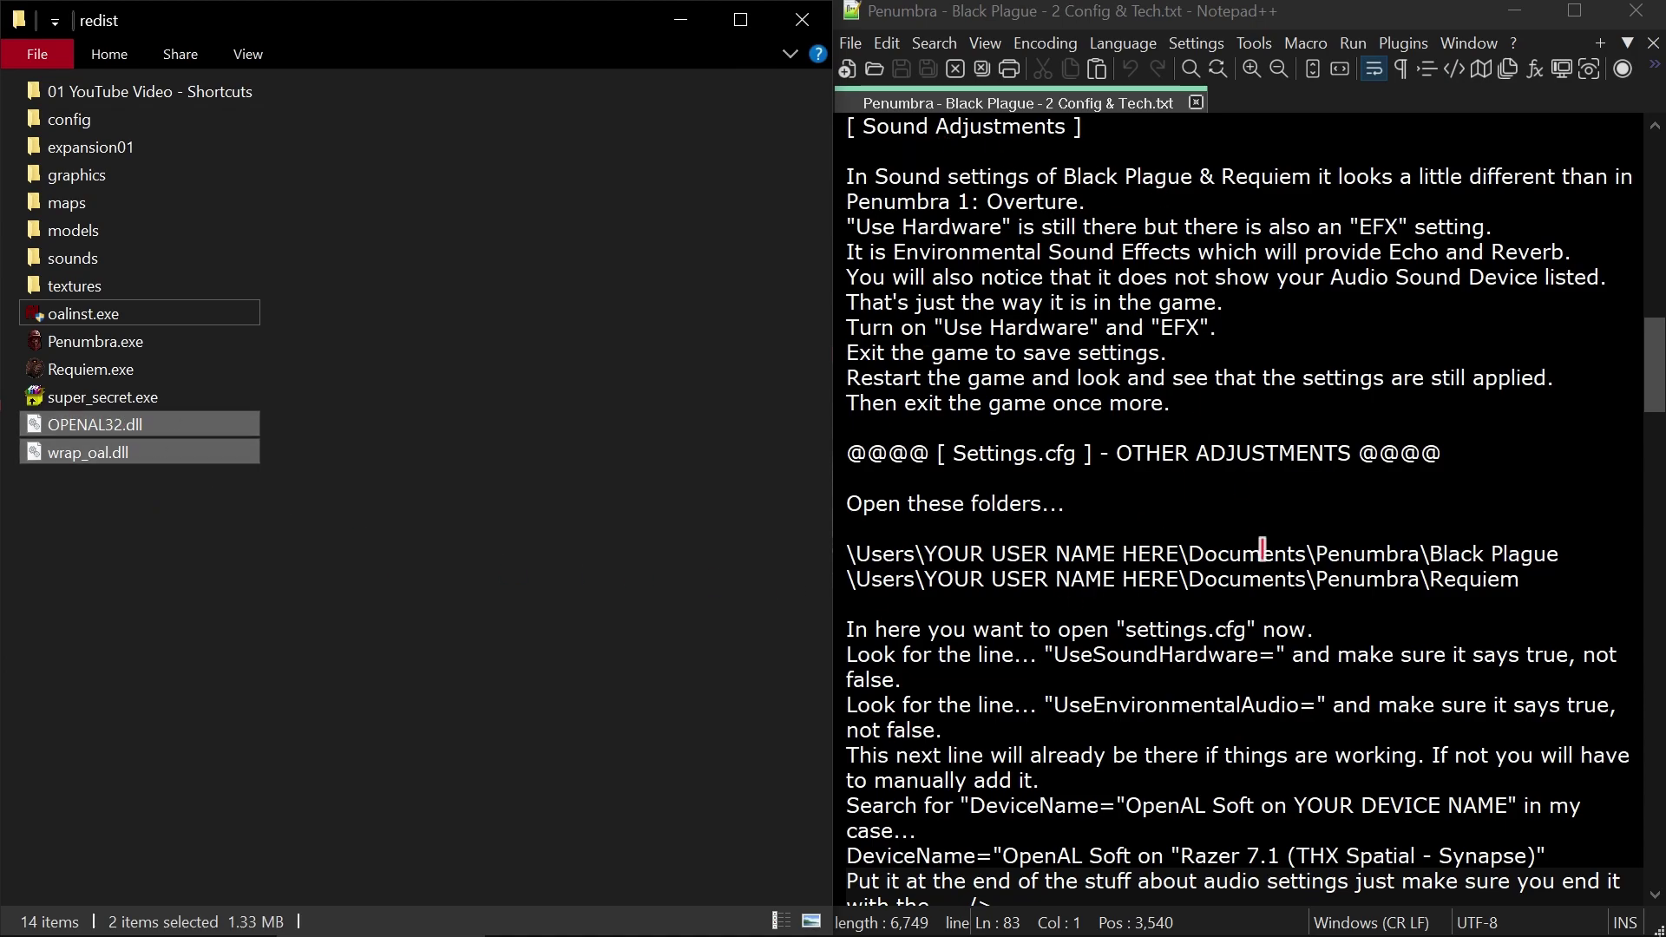
# Step: Read the notes on ending the DeviceName line, AllowQuickSave, and the weapon swing, intro, Vsync and LimitFPS settings
pyautogui.click(1302, 855)
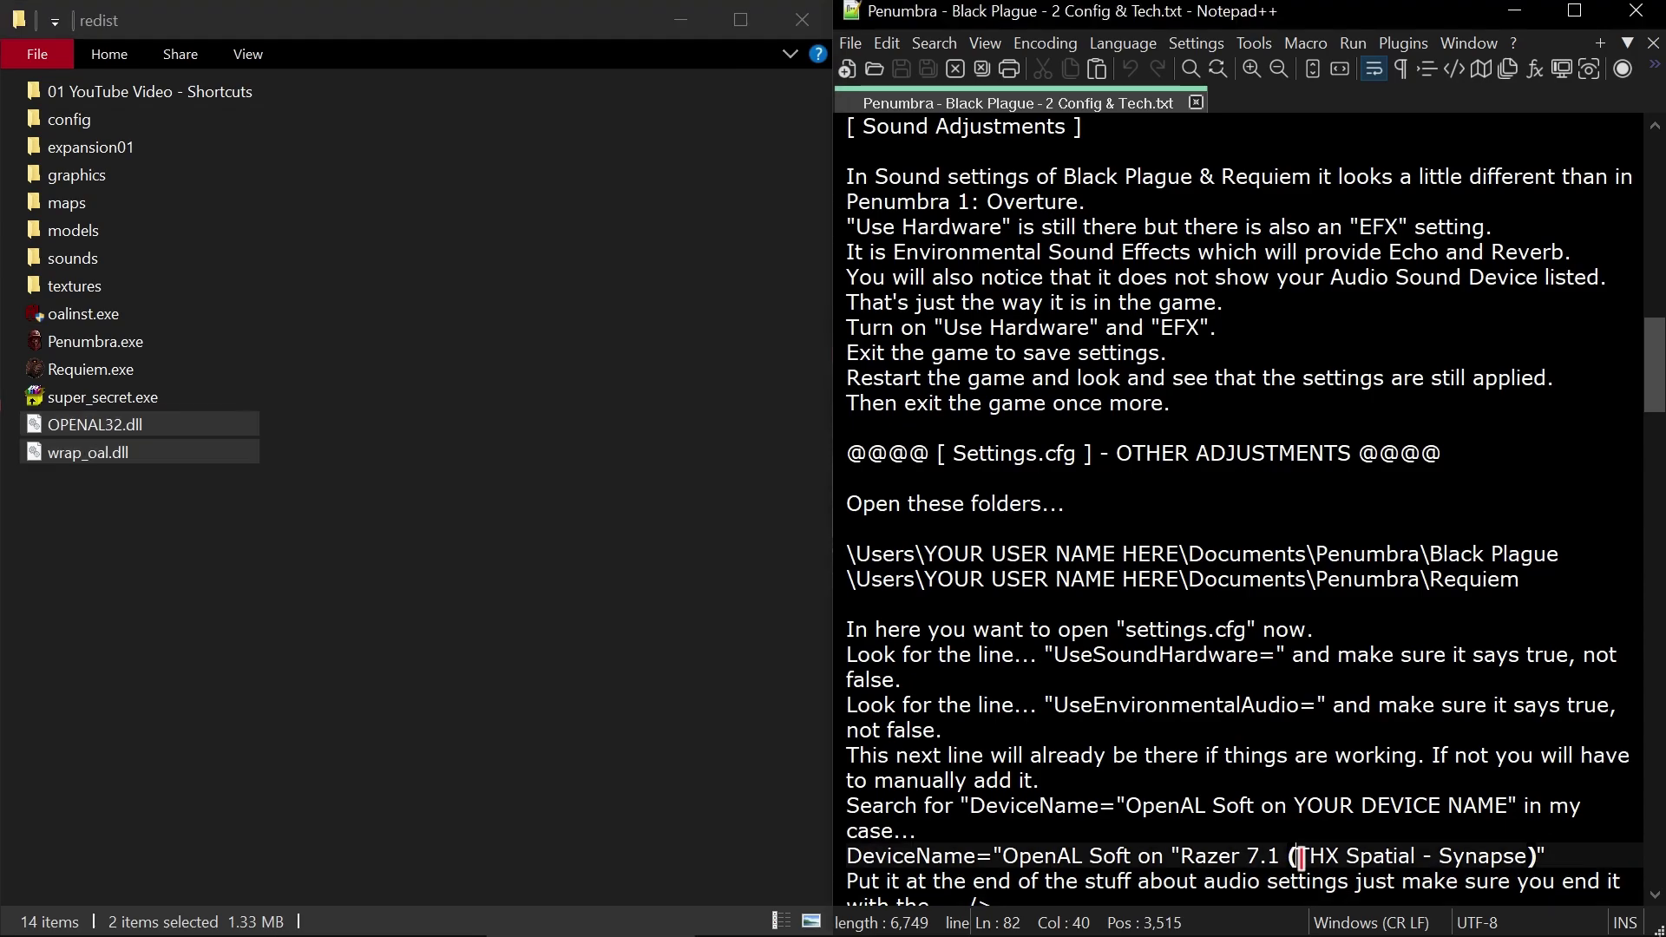
pyautogui.press('Down')
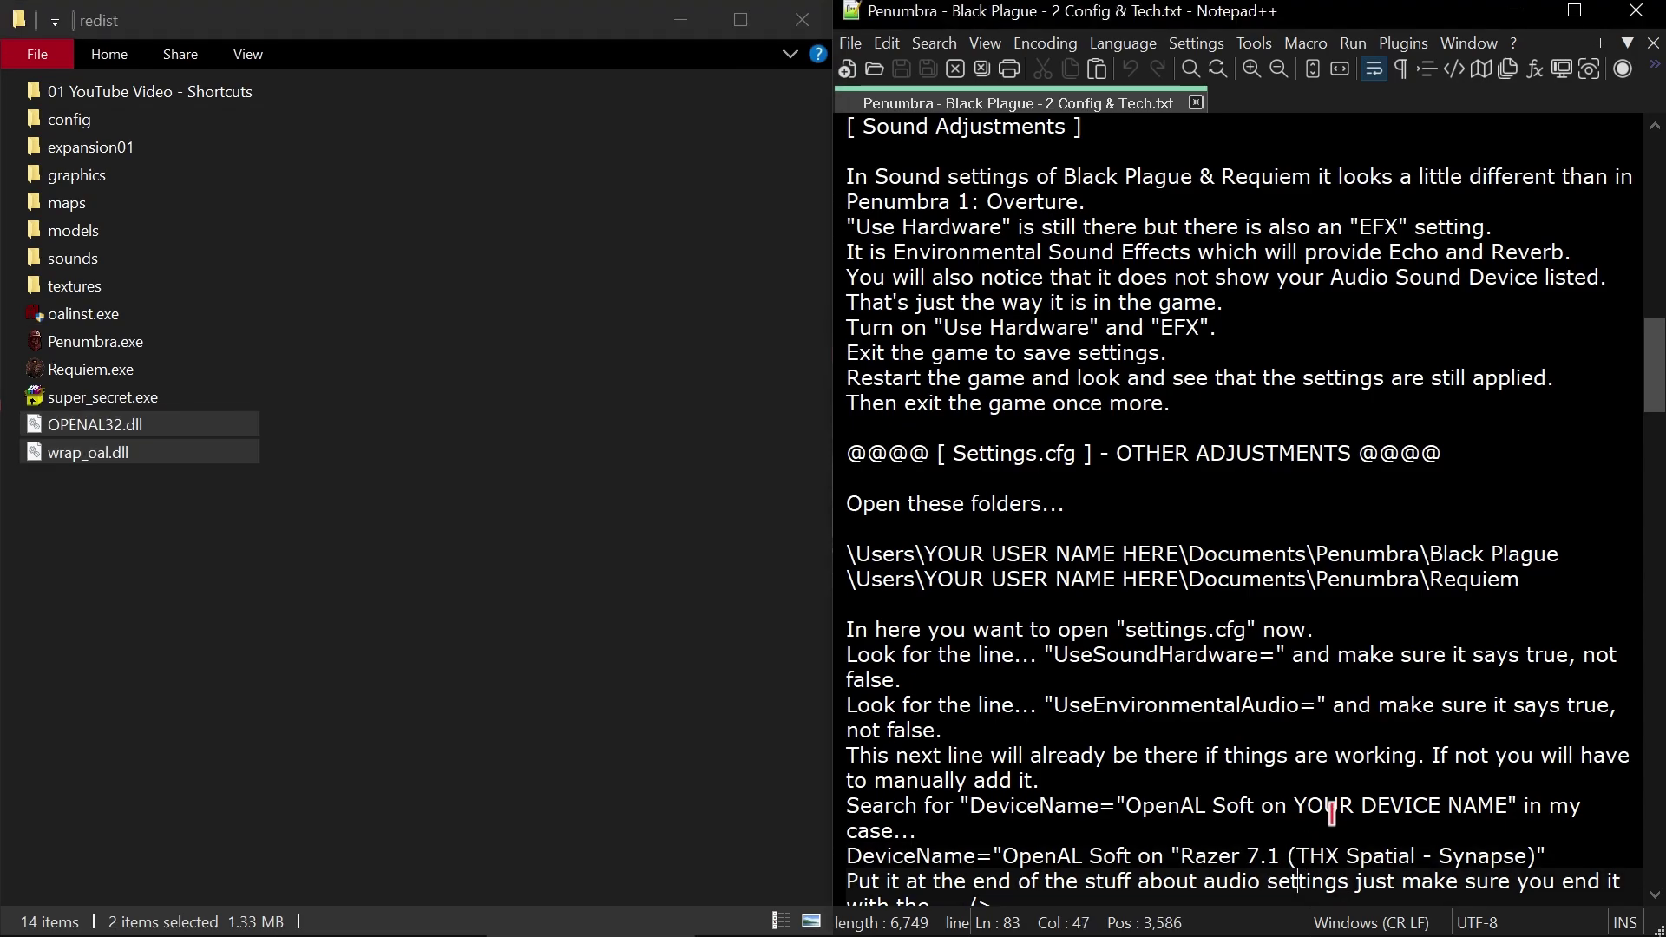
pyautogui.press('Down')
pyautogui.press('Down')
pyautogui.press('Down')
pyautogui.press('Down')
pyautogui.press('Down')
pyautogui.press('Down')
pyautogui.press('Down')
pyautogui.press('Down')
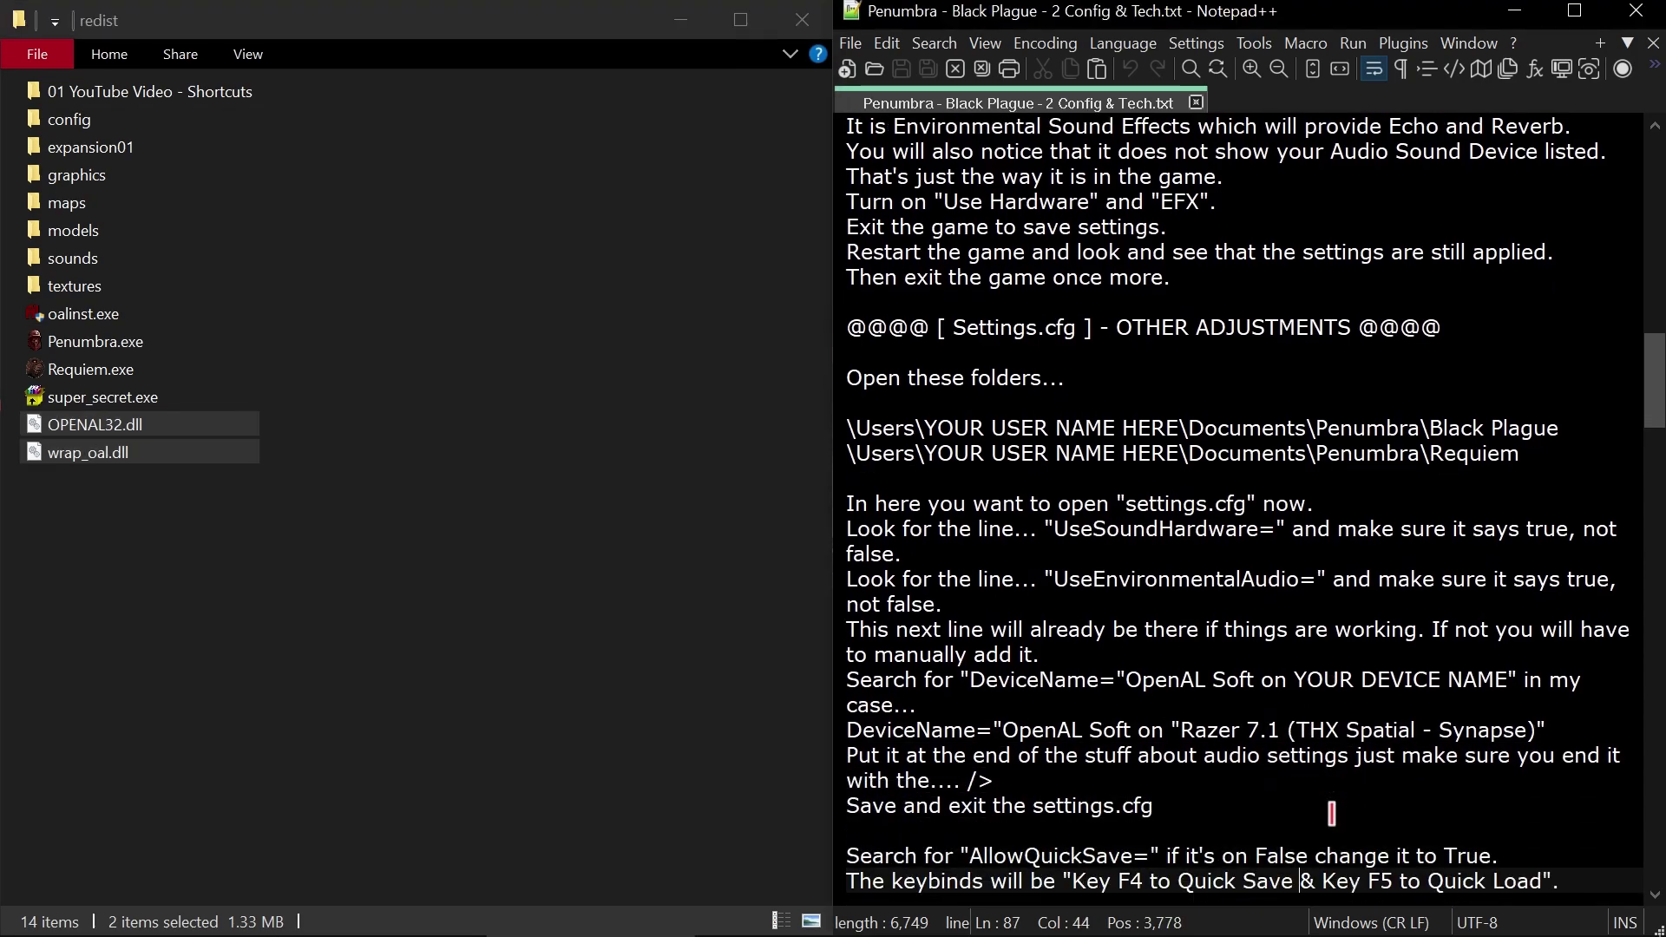
pyautogui.press('Down')
pyautogui.press('Down')
pyautogui.press('Down')
pyautogui.press('Down')
pyautogui.press('Down')
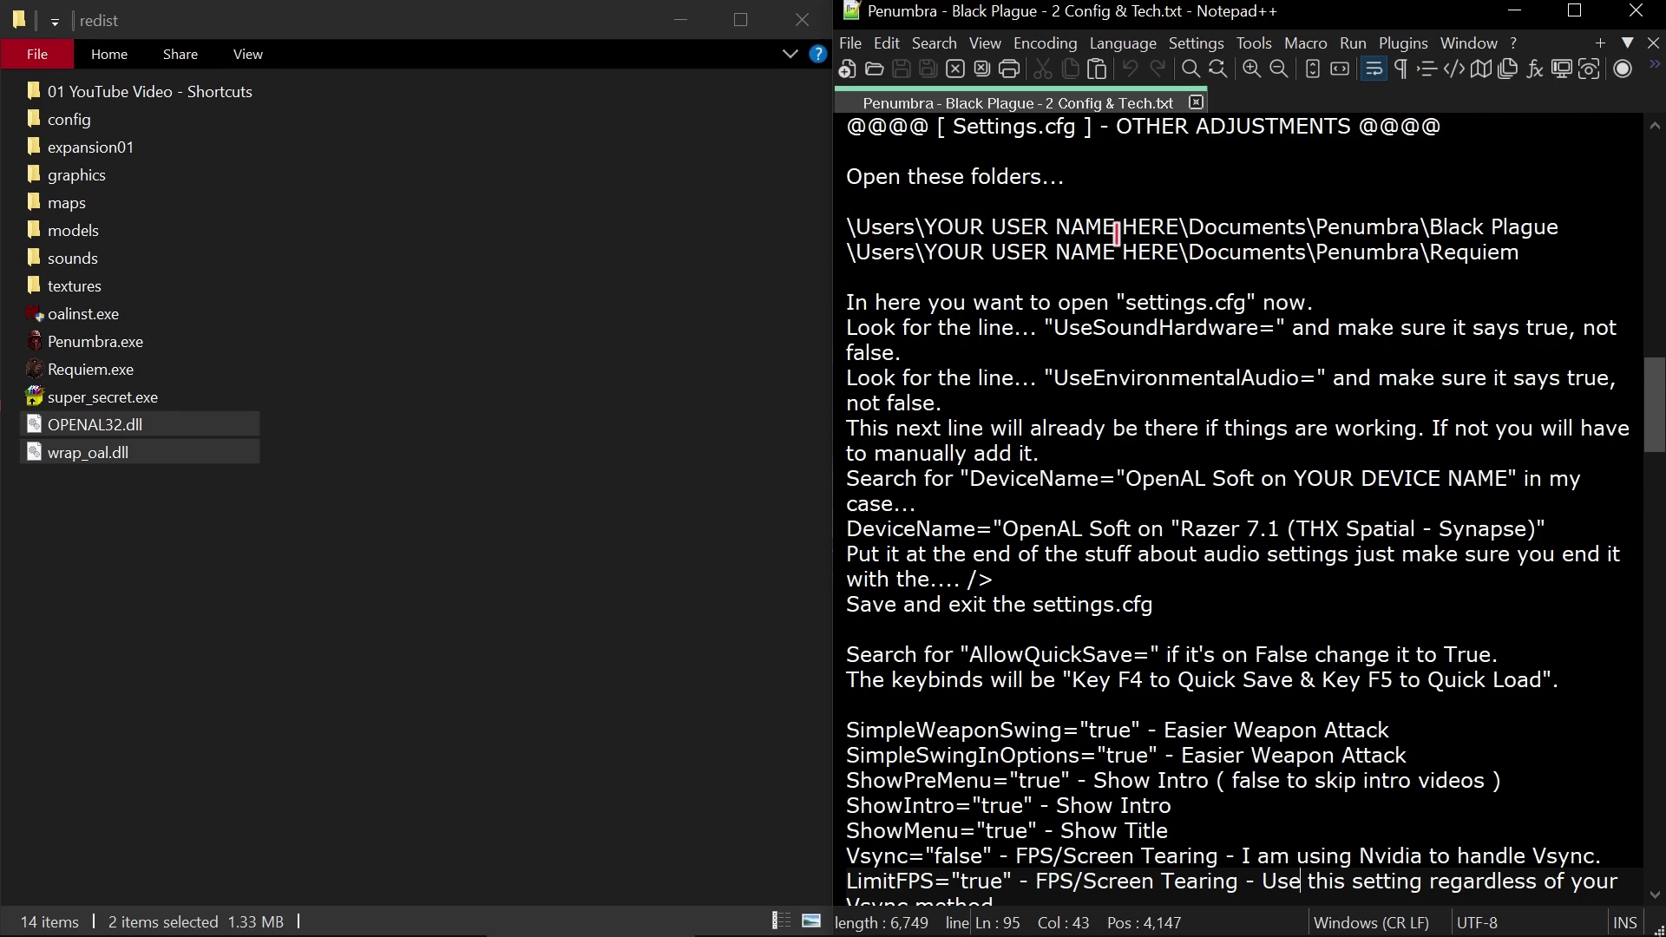
# Step: Review the Black Plague documents path in the notes and open that folder through its Settings shortcut in 01 YouTube Video - Shortcuts
pyautogui.moveTo(1180, 227); pyautogui.dragTo(925, 224)
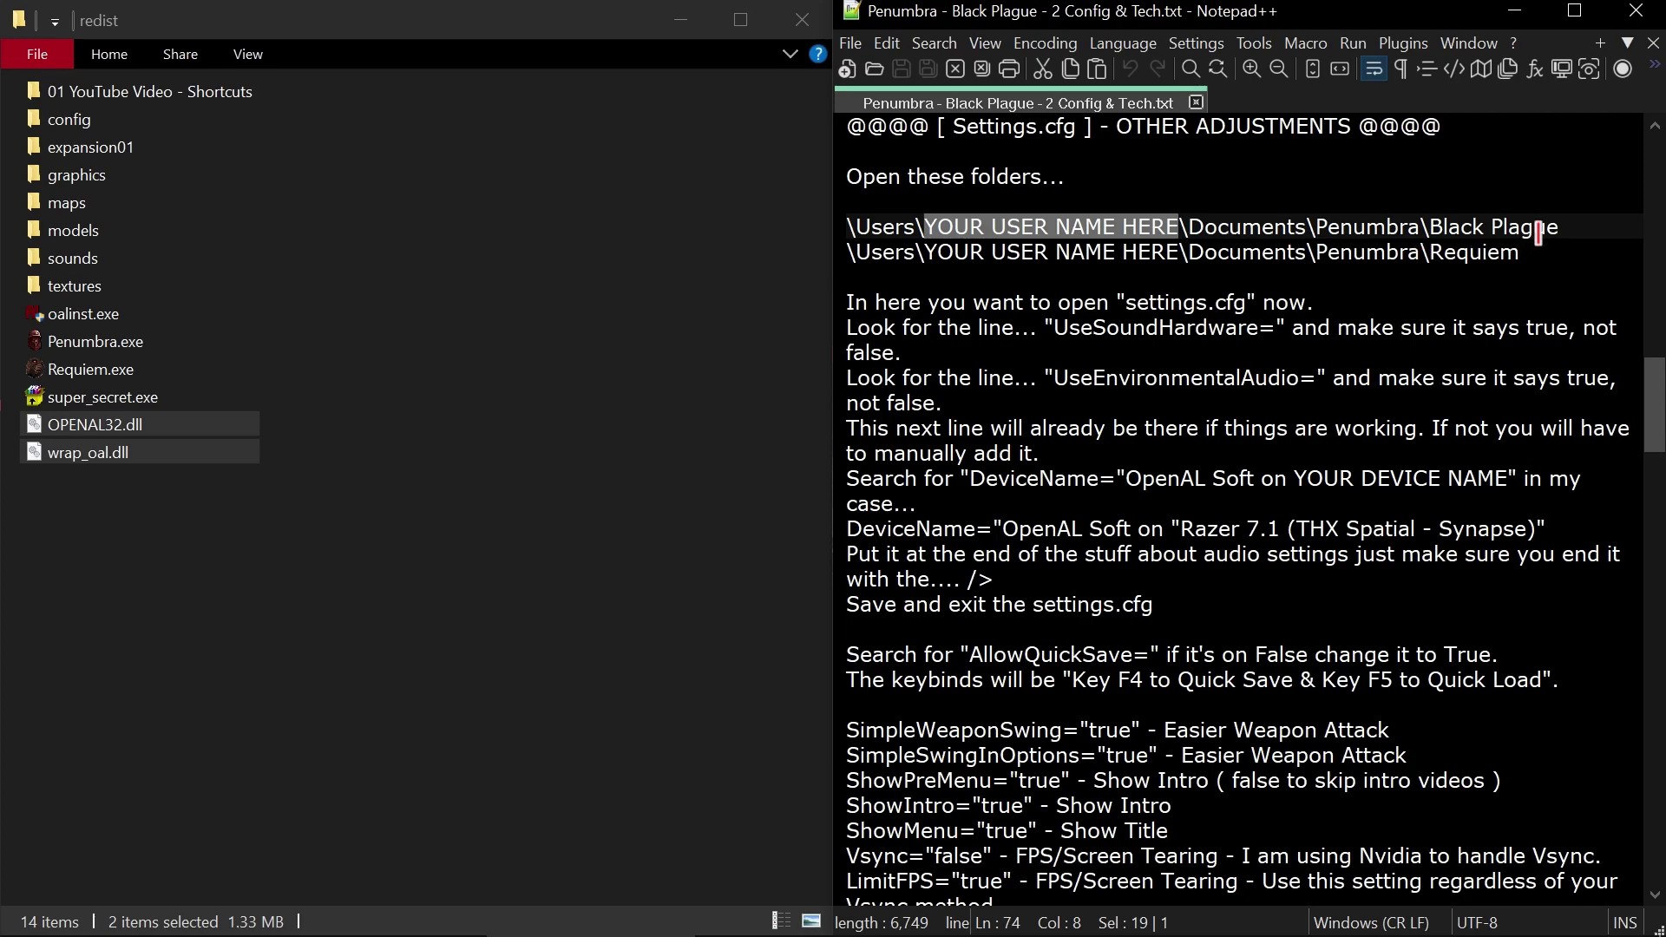
pyautogui.click(1576, 225)
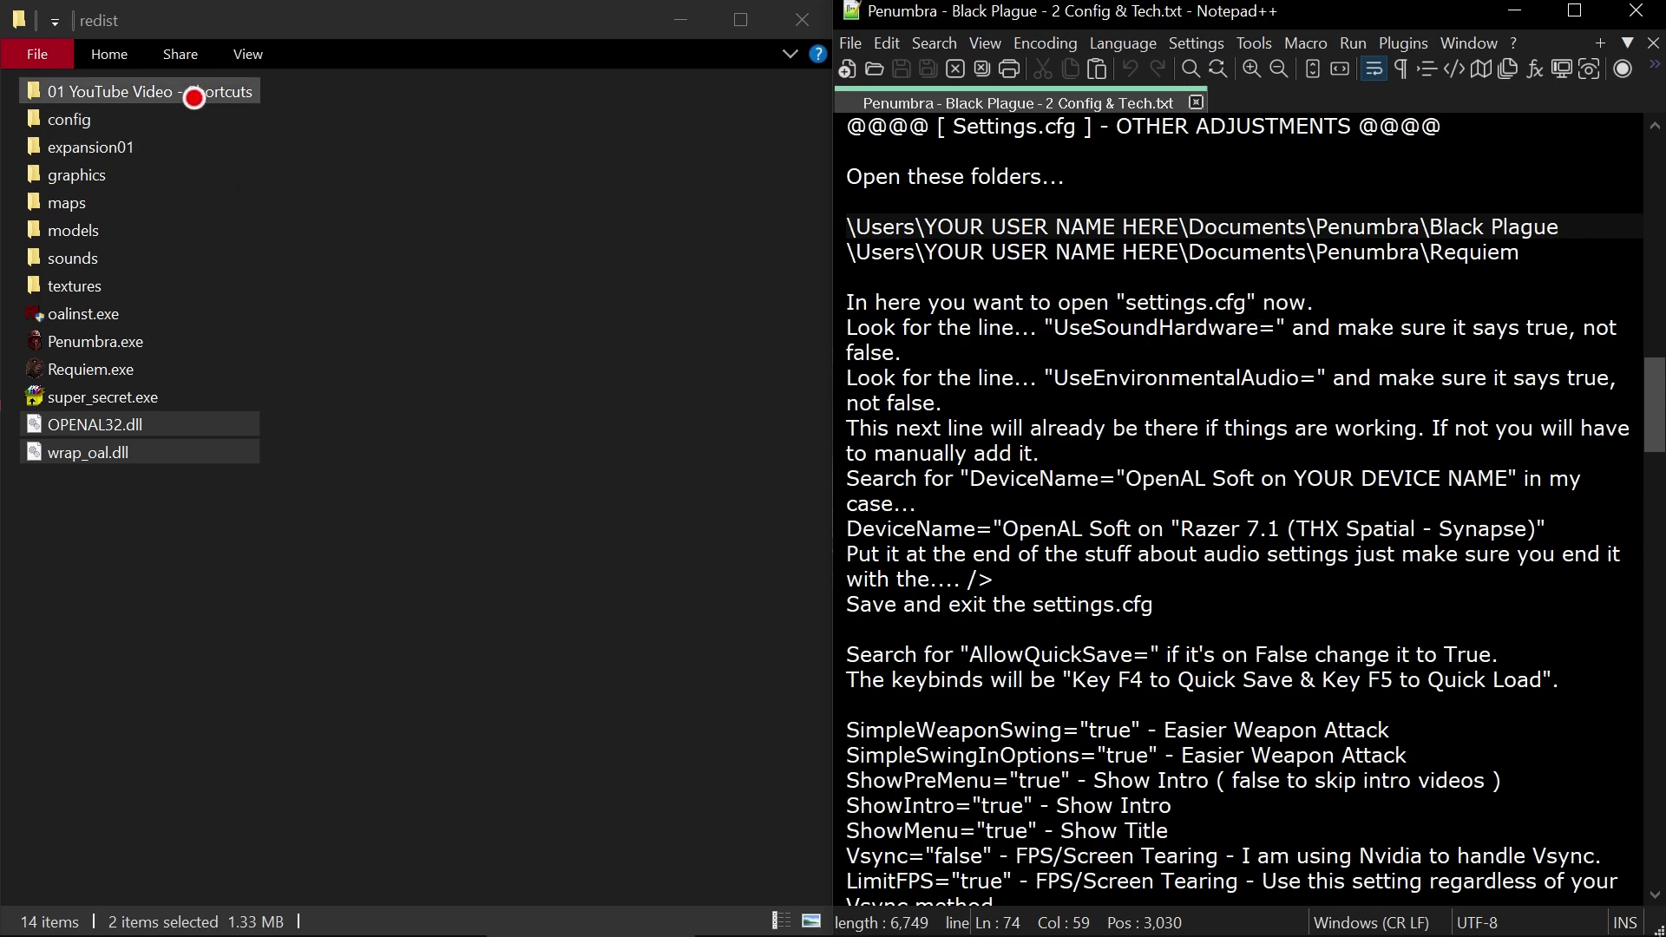
pyautogui.click(194, 97)
pyautogui.doubleClick(195, 97)
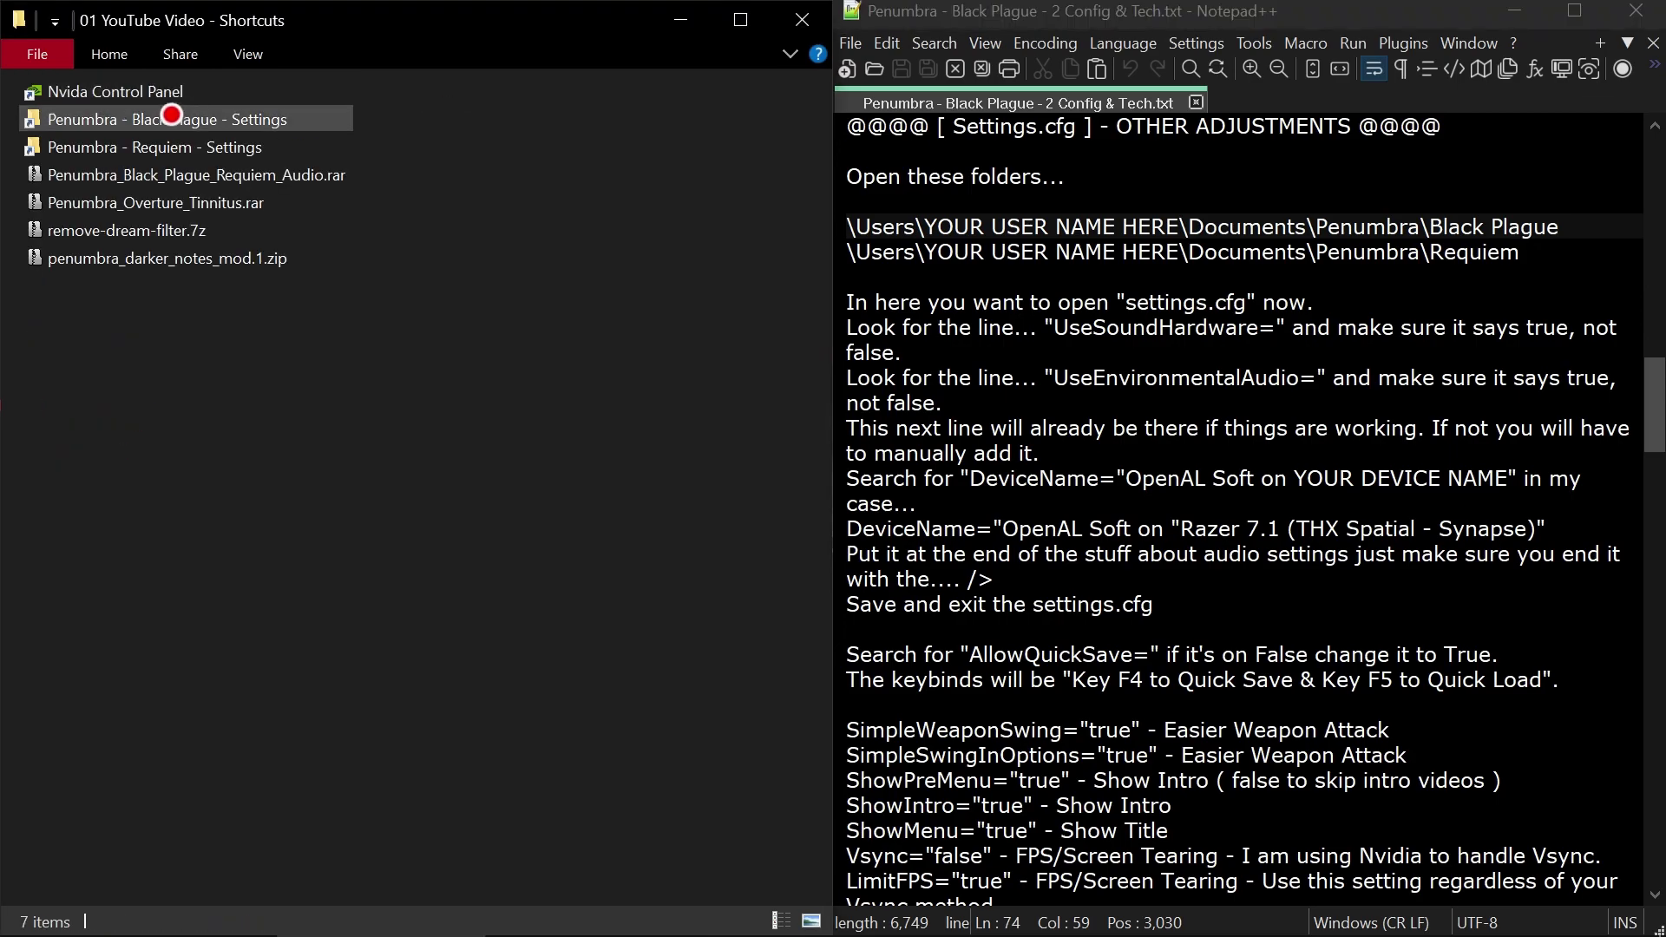
pyautogui.doubleClick(171, 118)
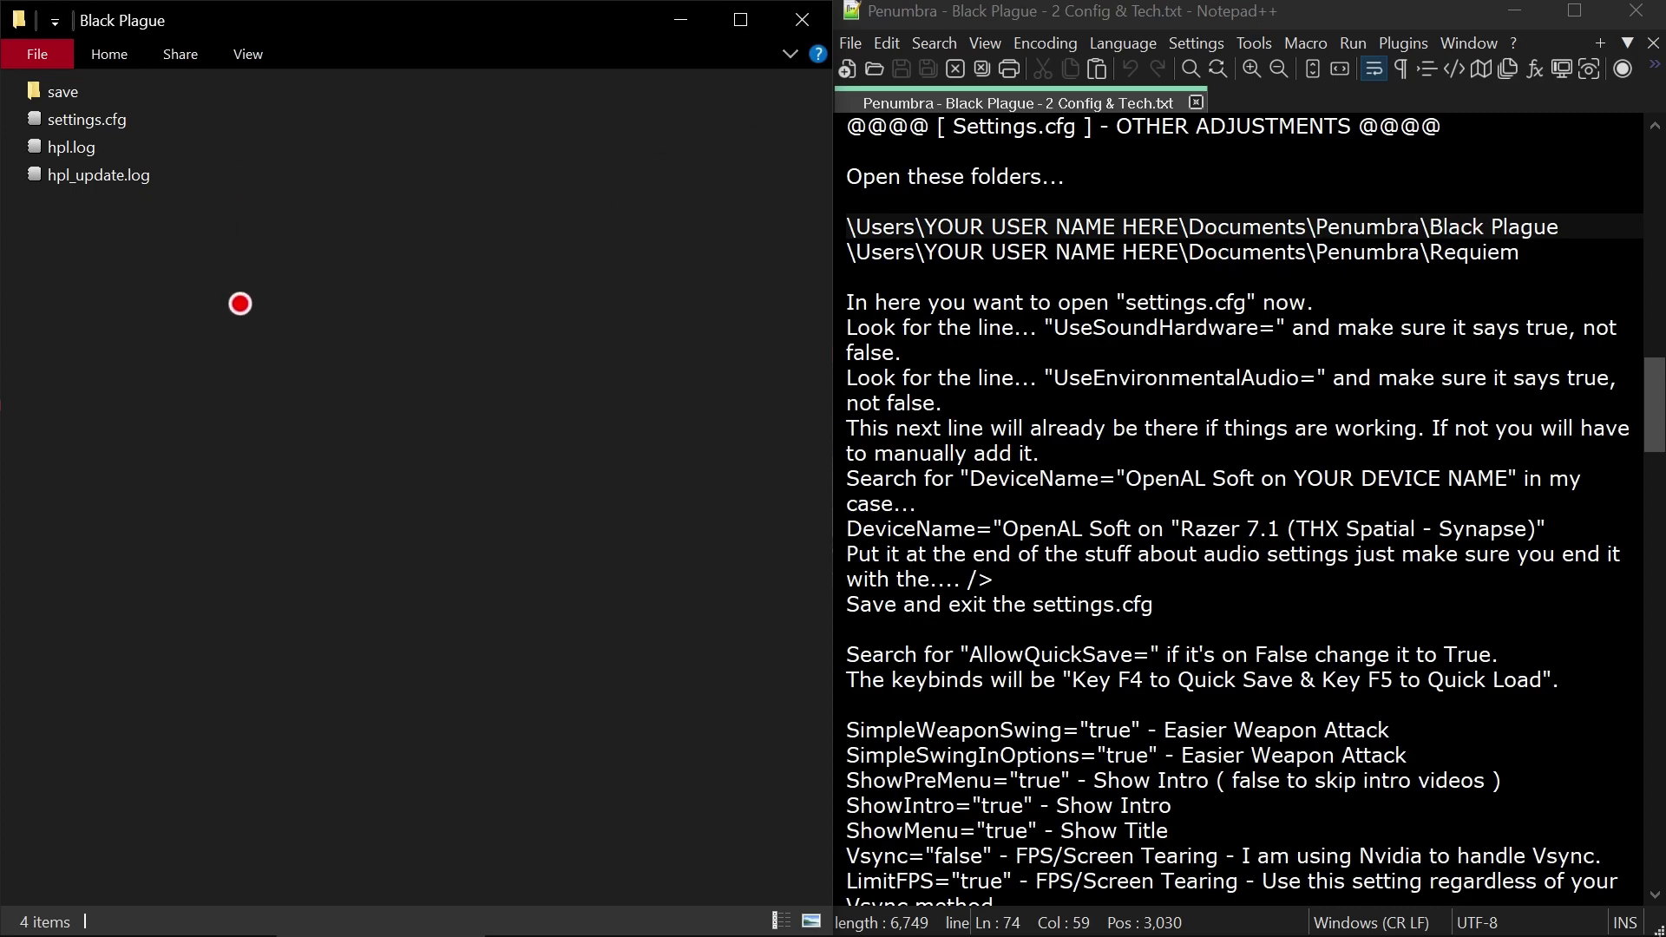
pyautogui.moveTo(240, 301); pyautogui.dragTo(184, 216)
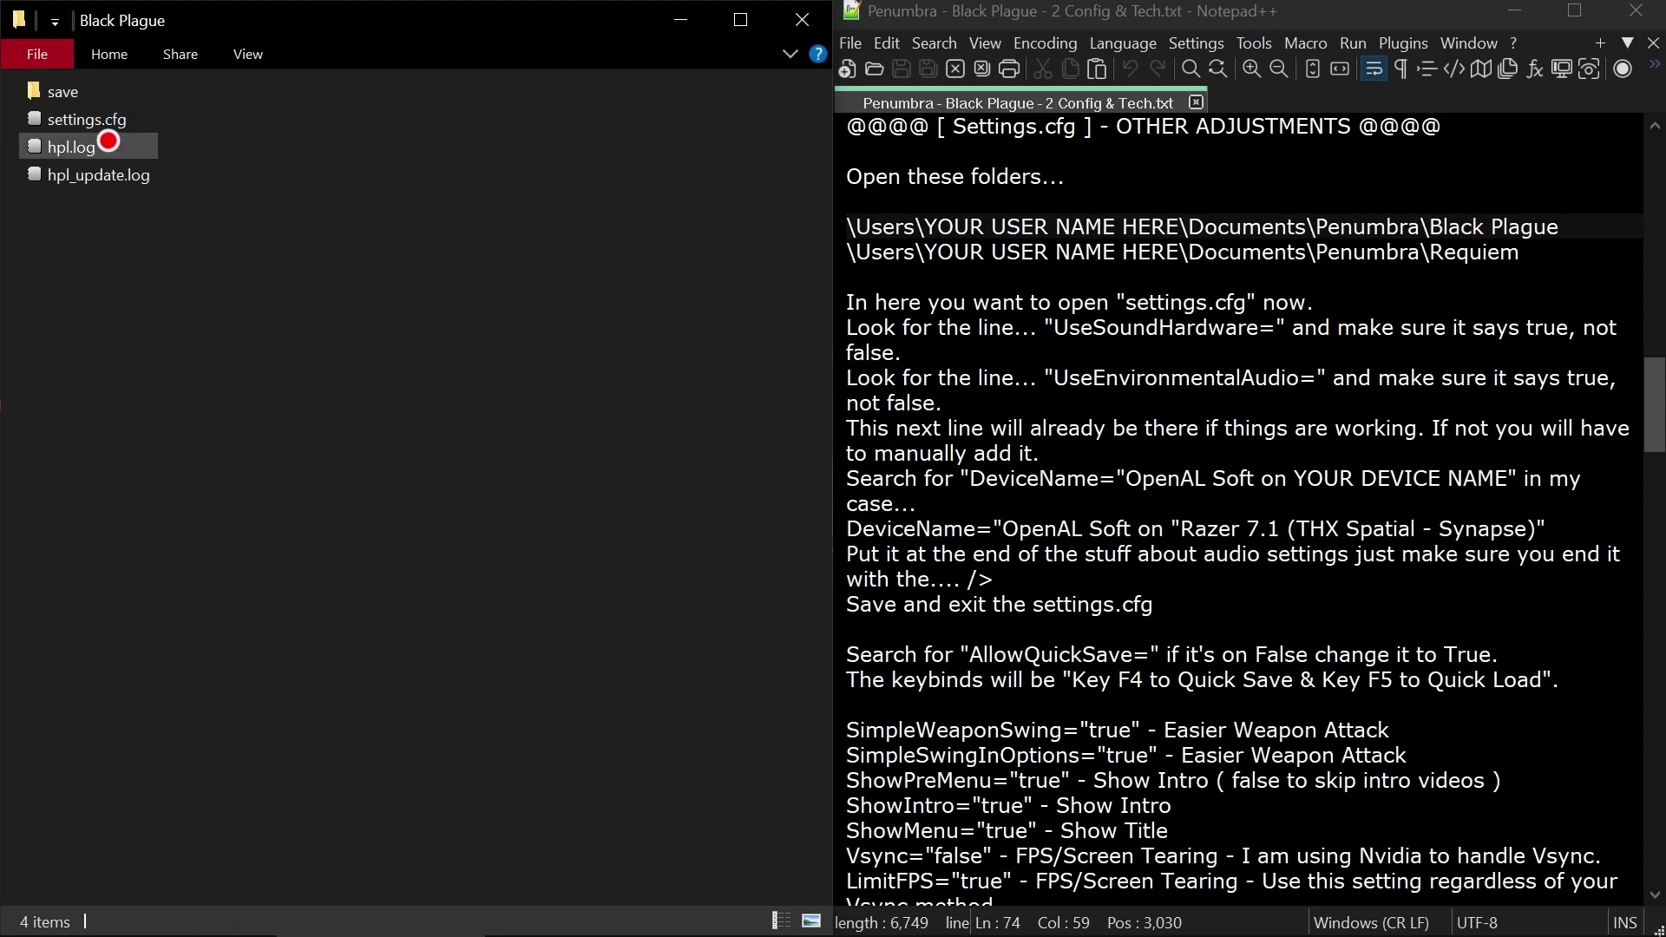
pyautogui.click(106, 114)
pyautogui.doubleClick(106, 113)
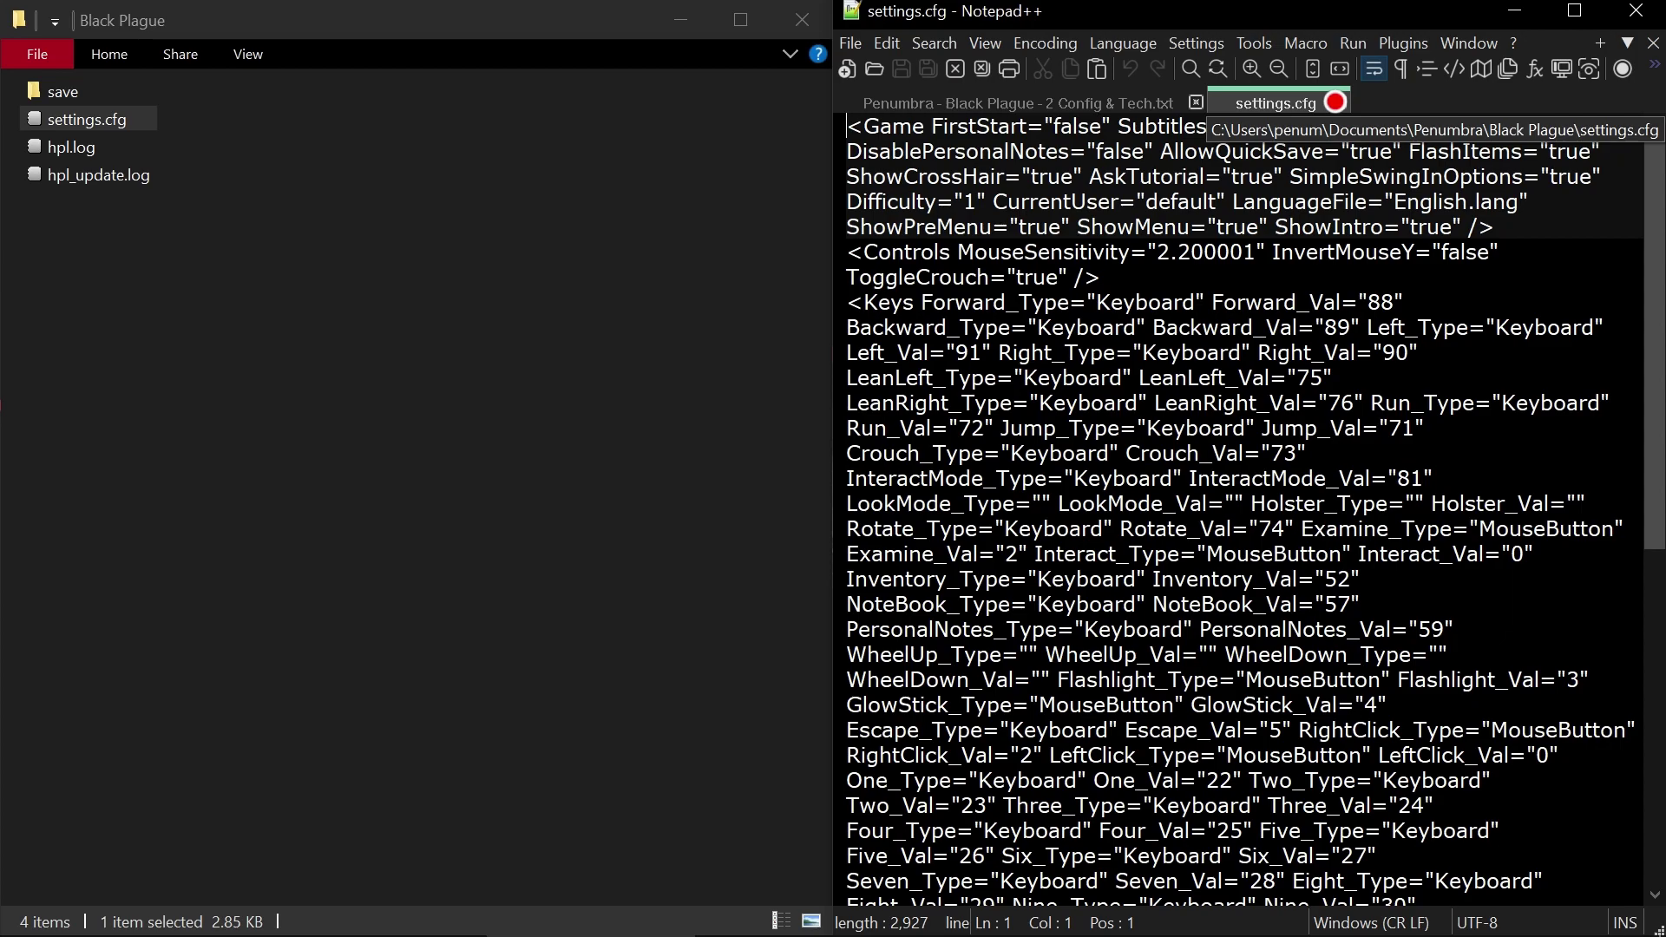
pyautogui.click(1335, 103)
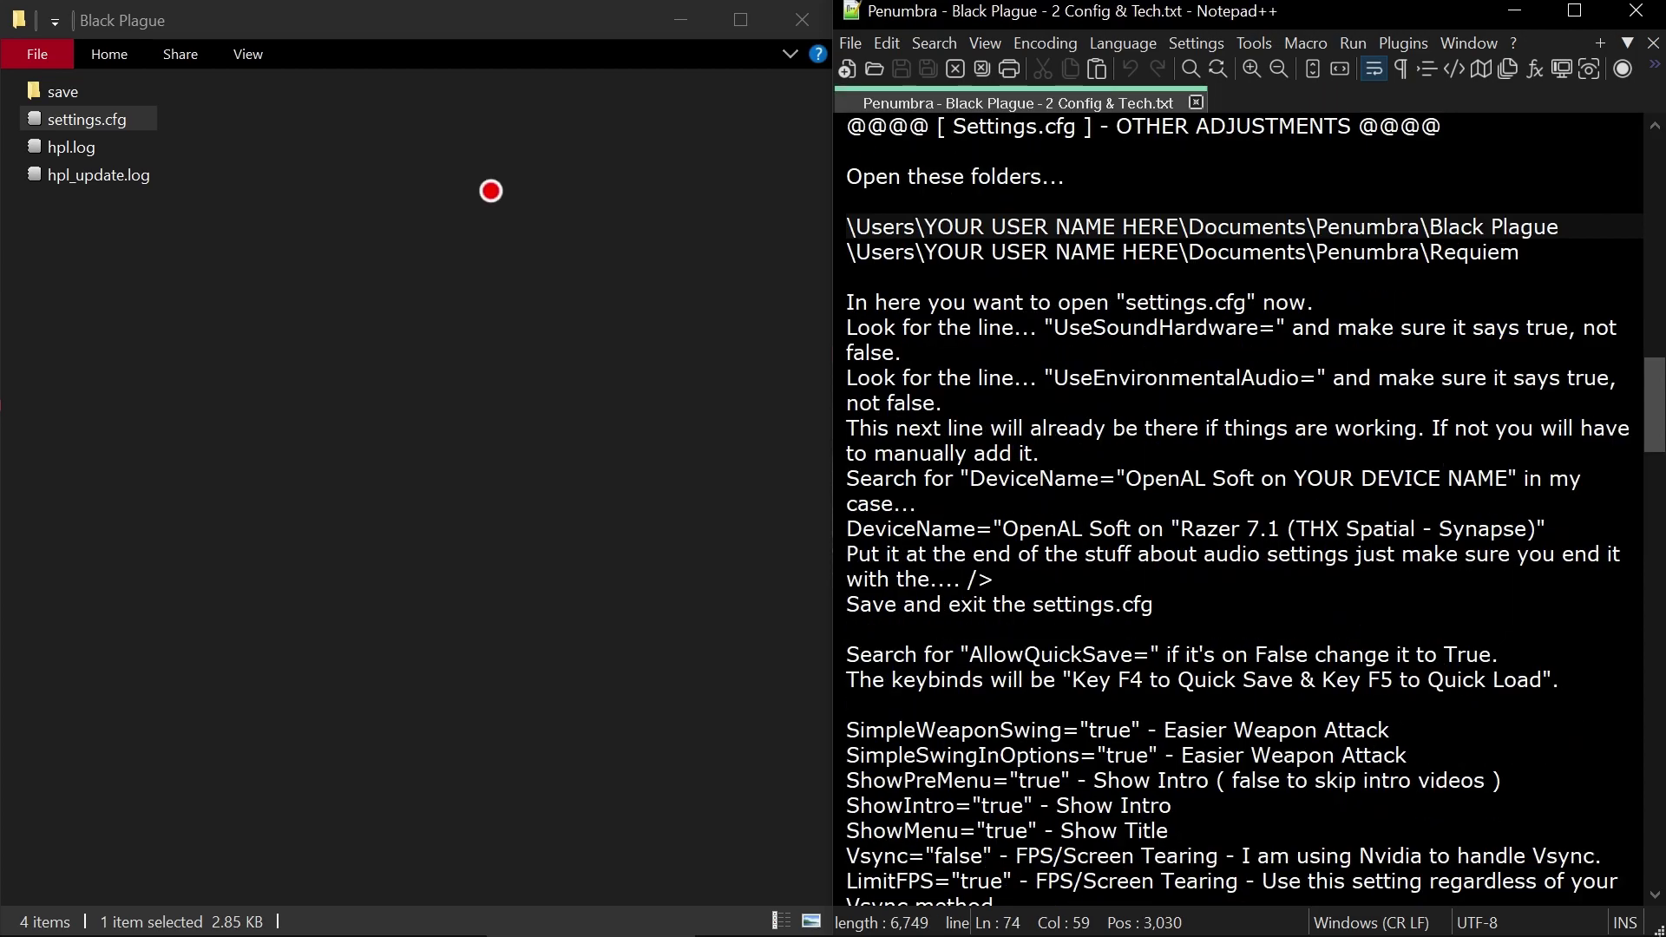
# Step: Open the Black Plague settings.cfg with Notepad and fit its window beside the notes
pyautogui.rightClick(98, 110)
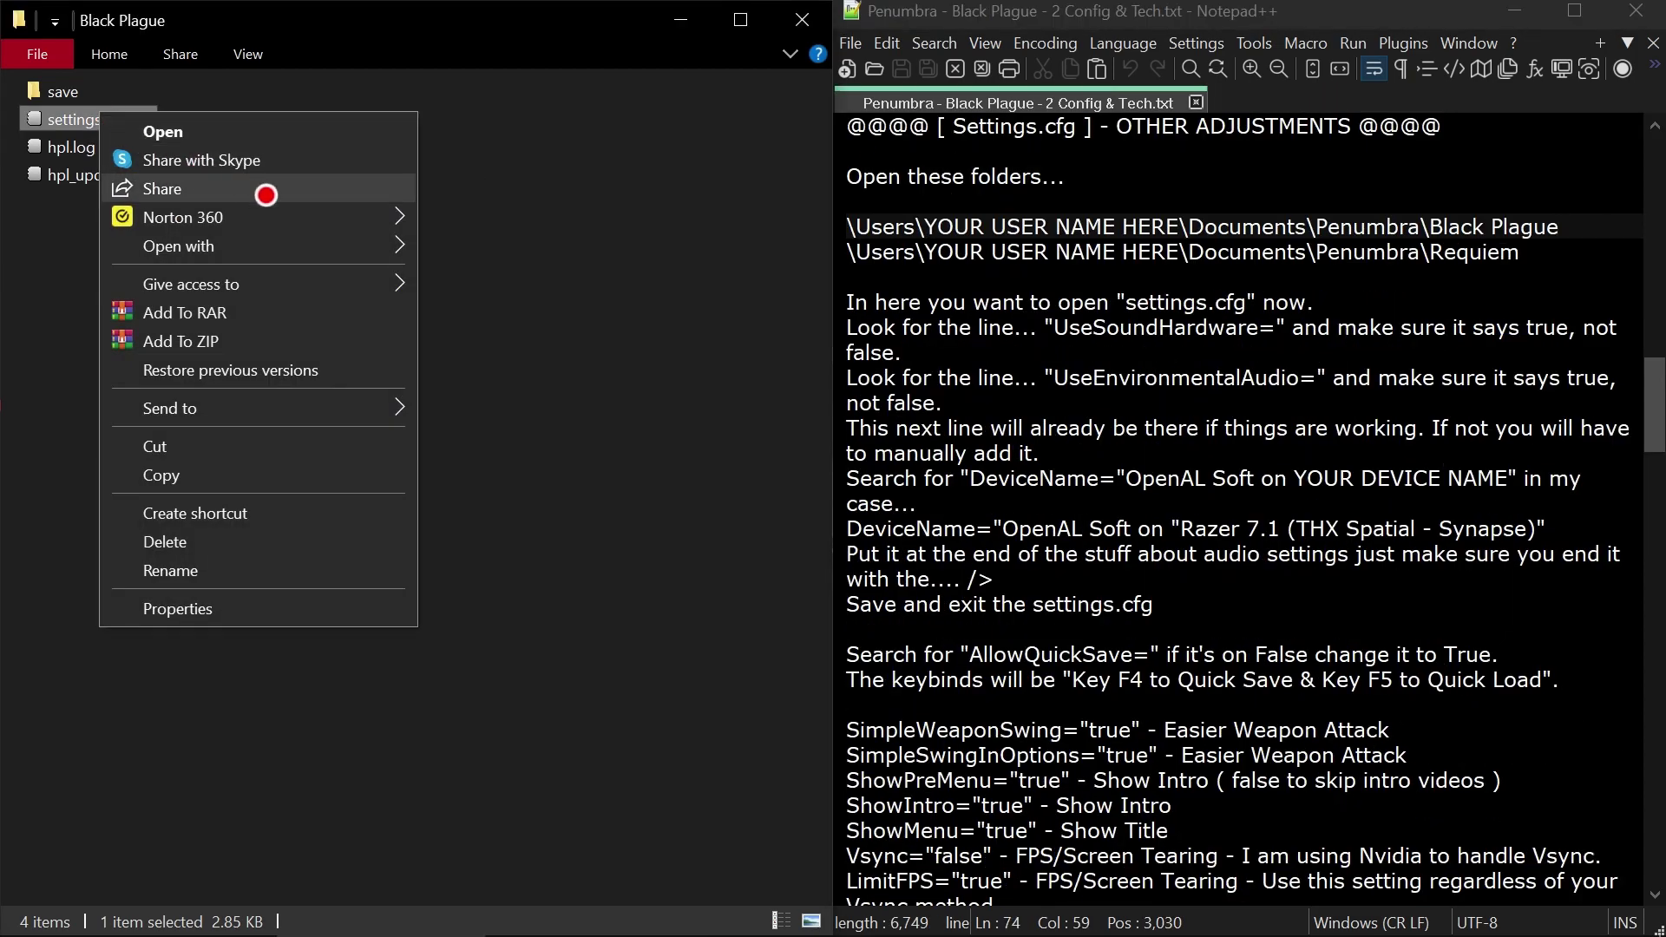
pyautogui.moveTo(391, 235)
pyautogui.click(498, 248)
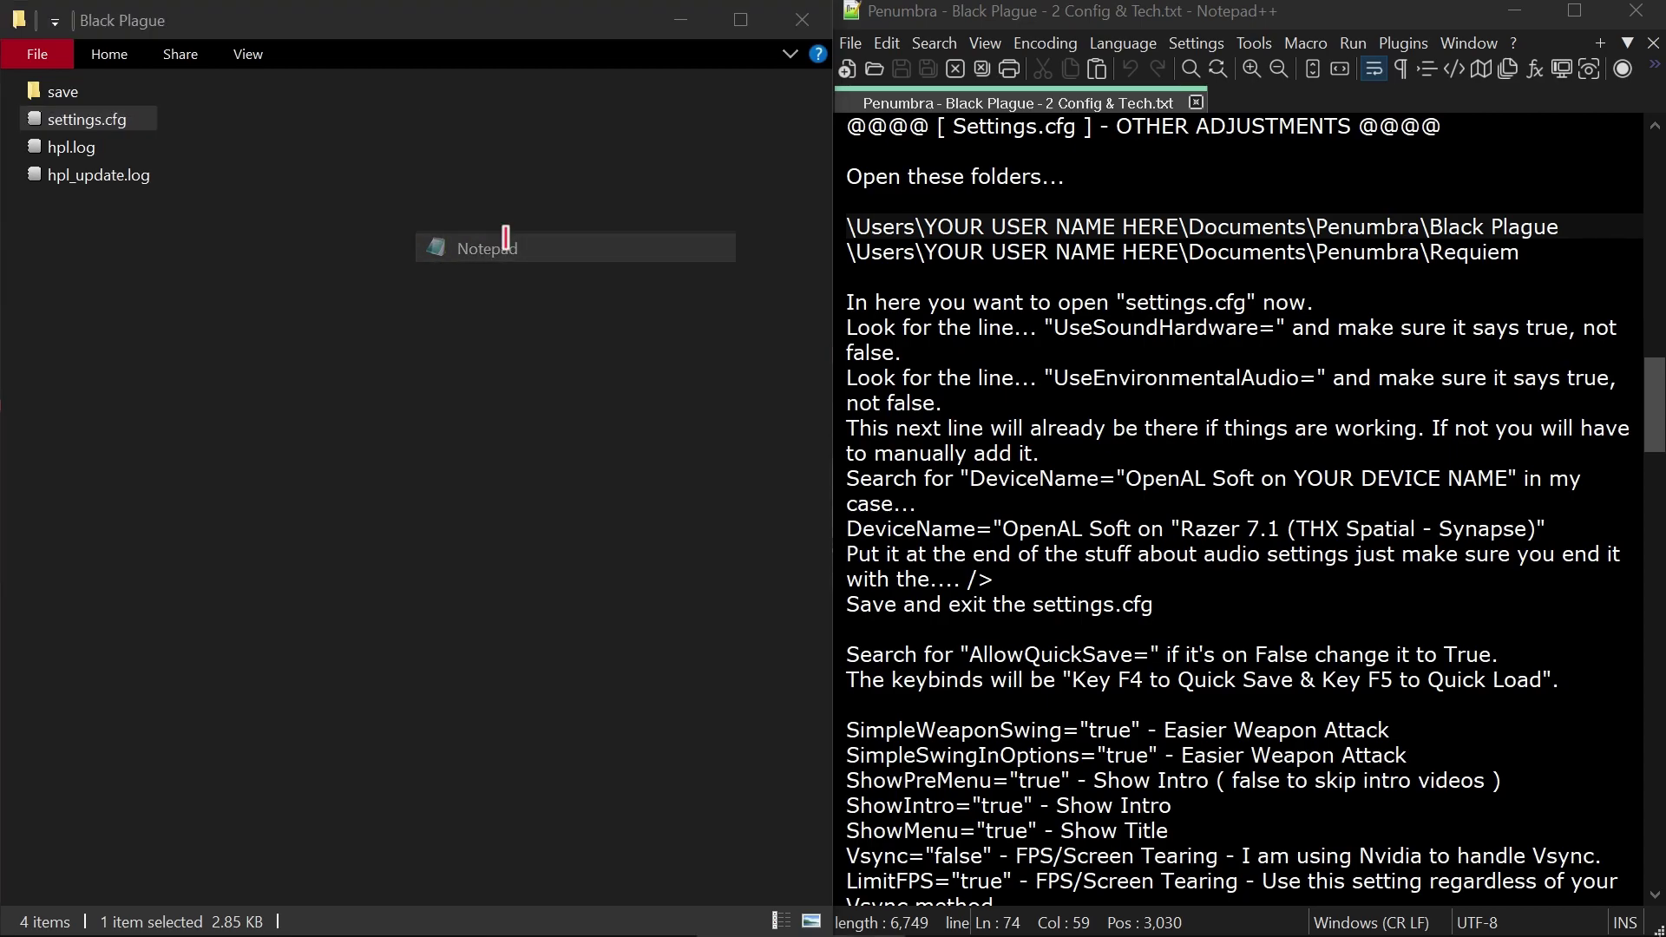
pyautogui.moveTo(848, 162); pyautogui.dragTo(695, 26)
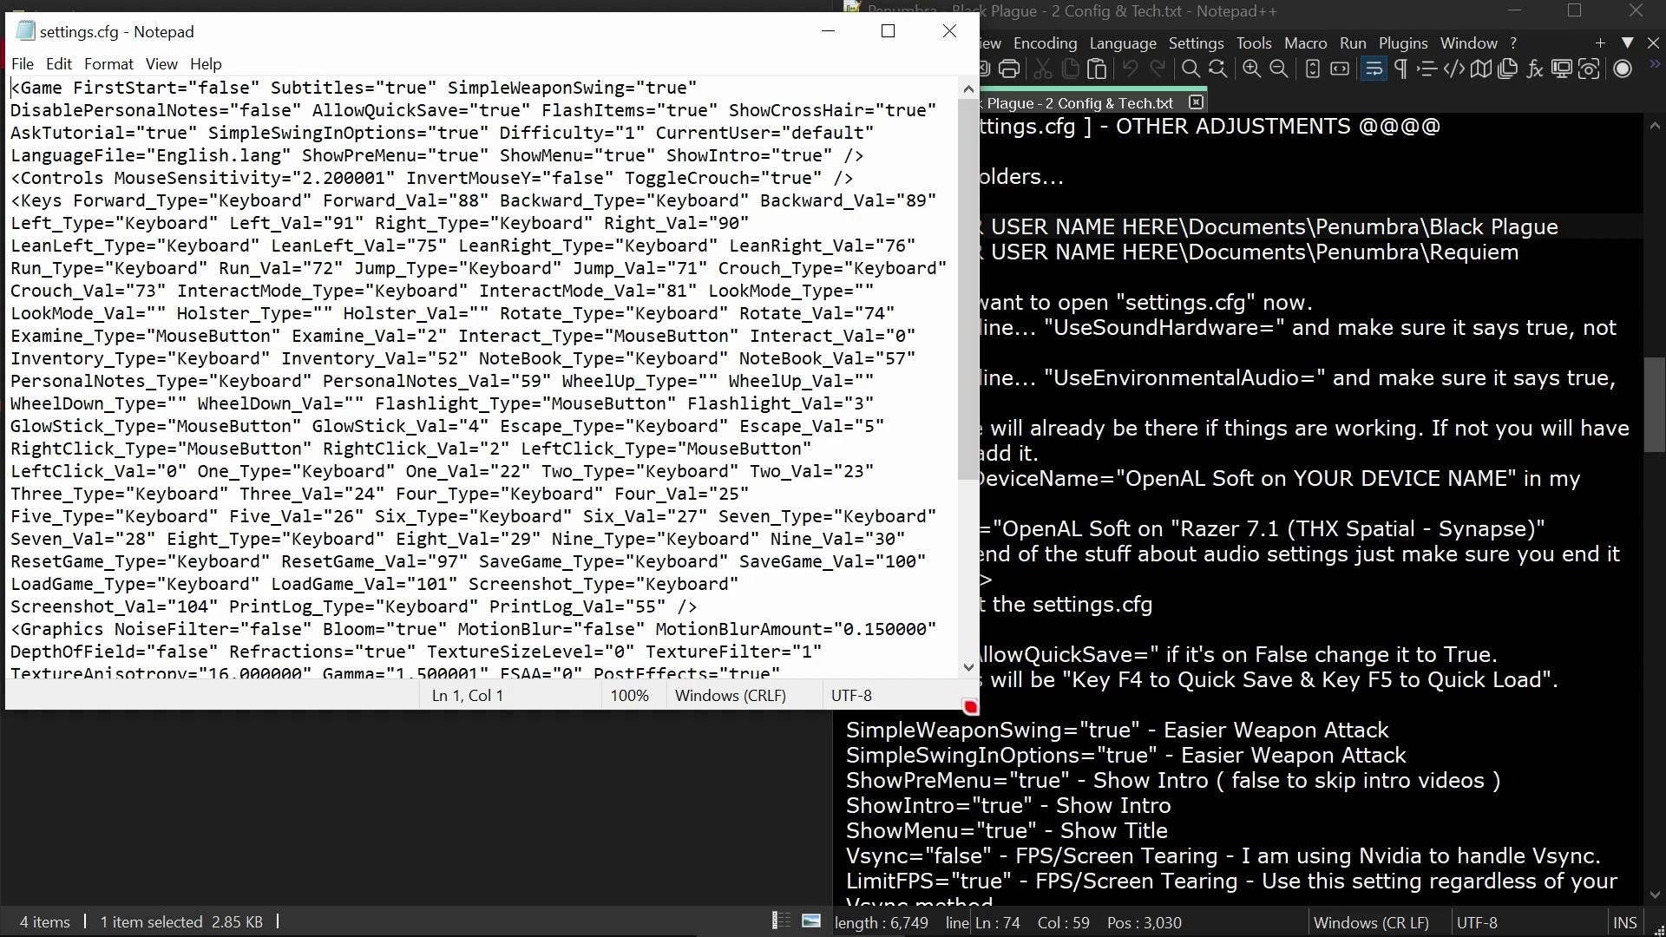
pyautogui.moveTo(976, 708); pyautogui.dragTo(812, 881)
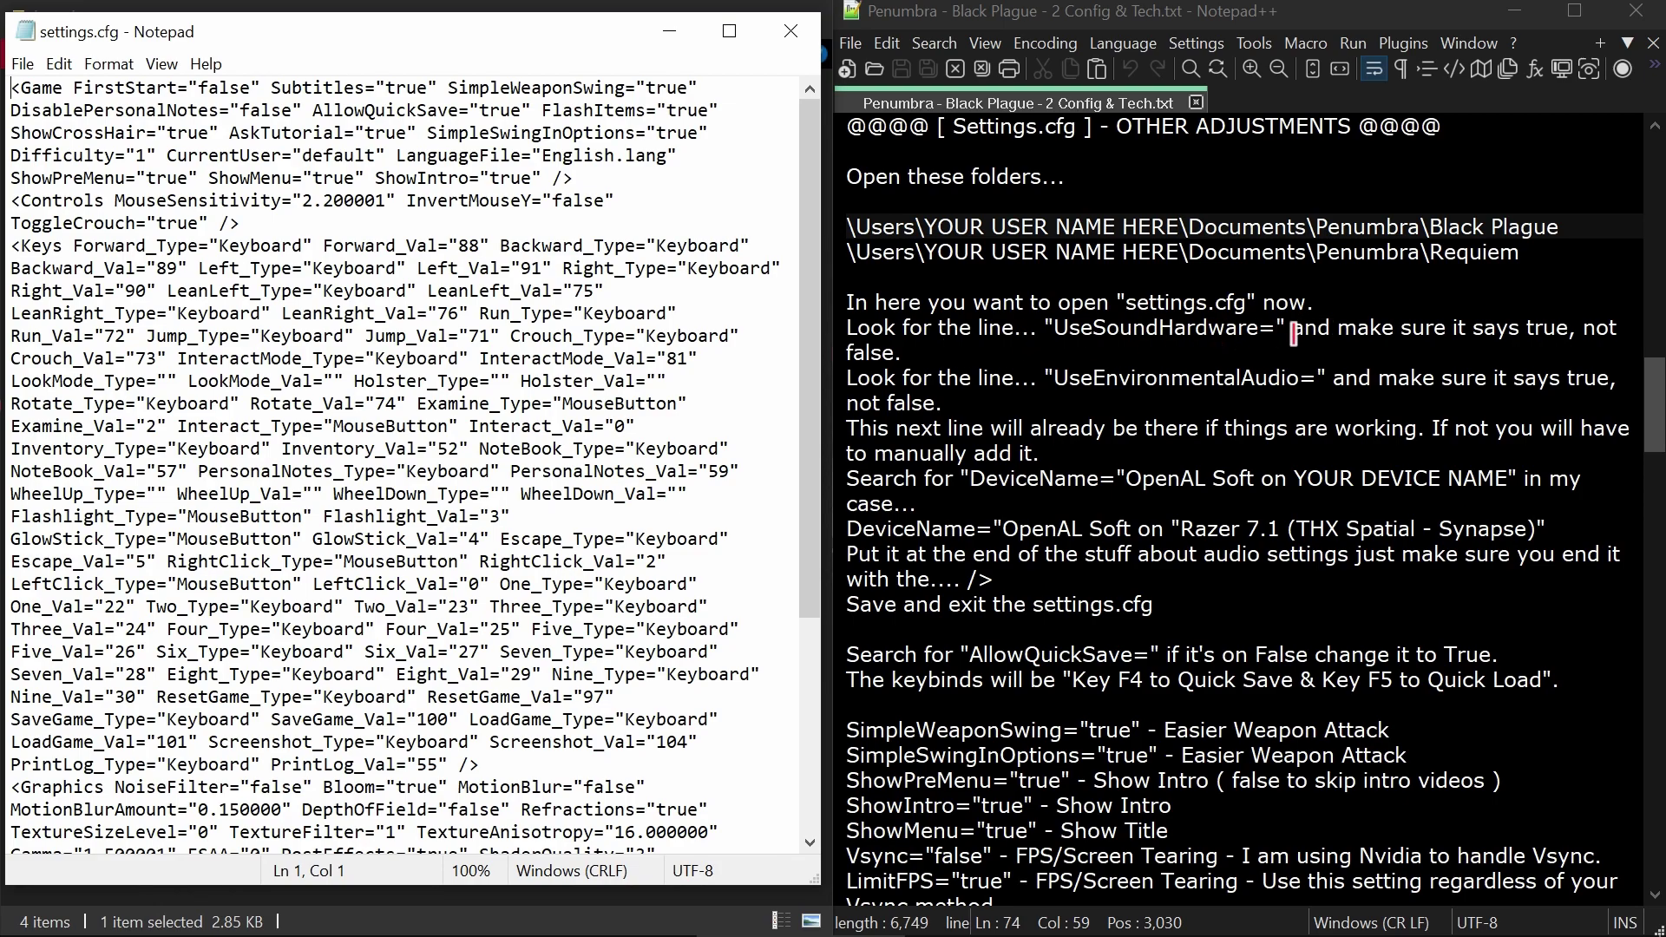
# Step: Copy "UseSoundHardware=" from the notes and search settings.cfg for it
pyautogui.moveTo(1280, 329); pyautogui.dragTo(1054, 330)
pyautogui.hotkey('ctrl', 'c')
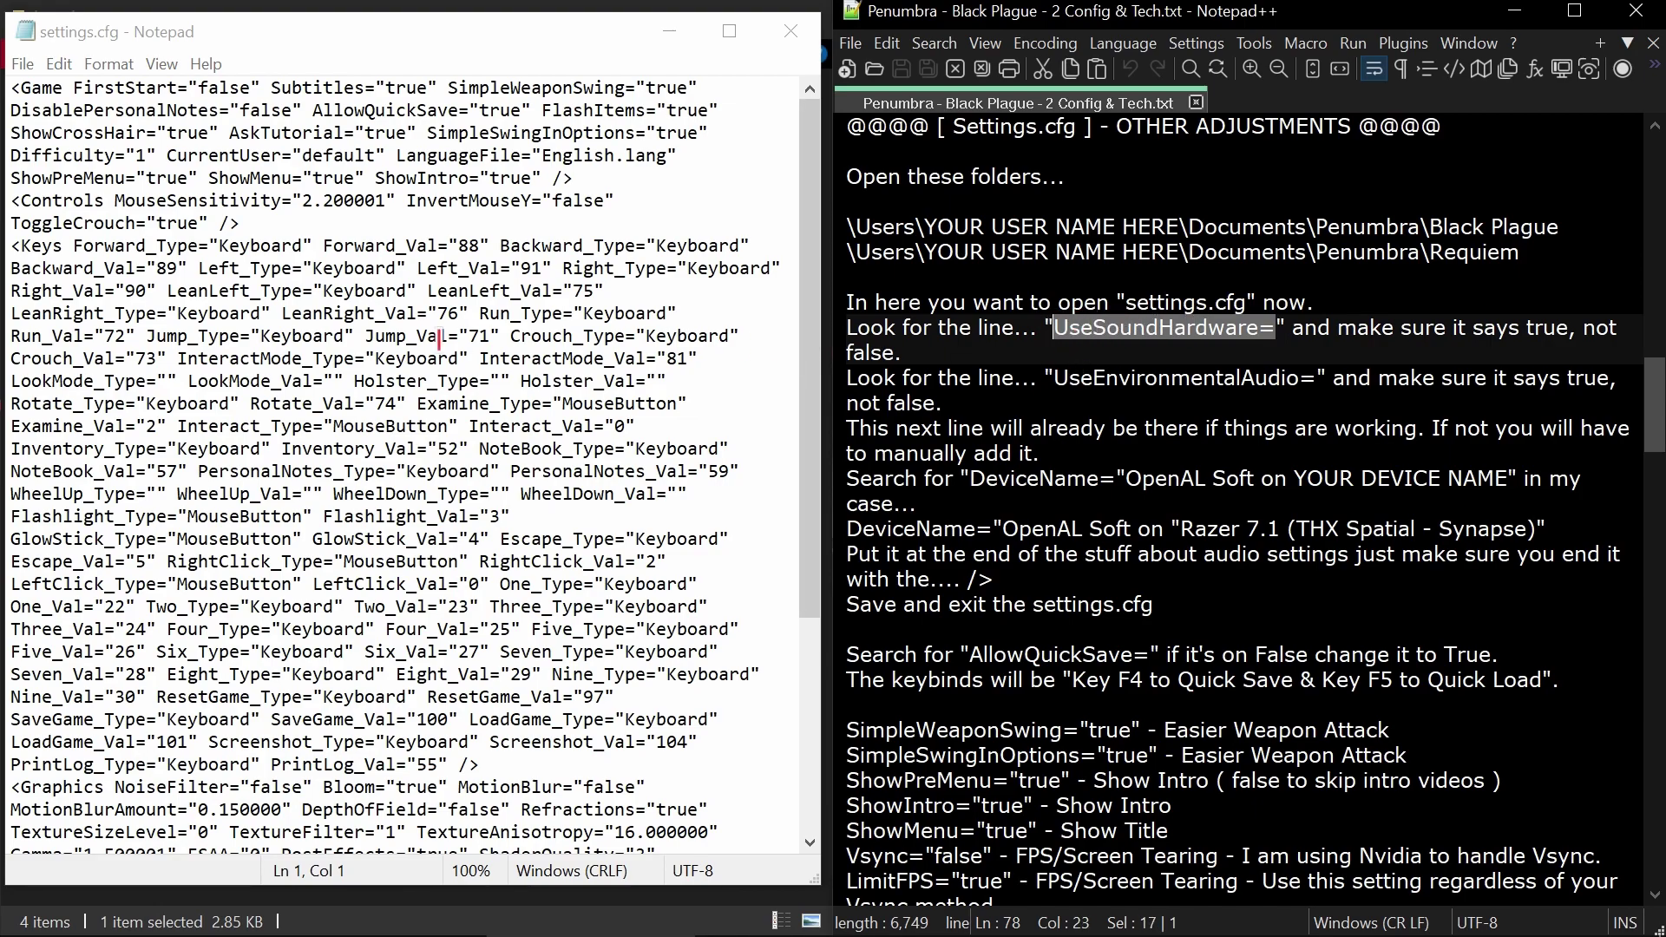
pyautogui.click(440, 338)
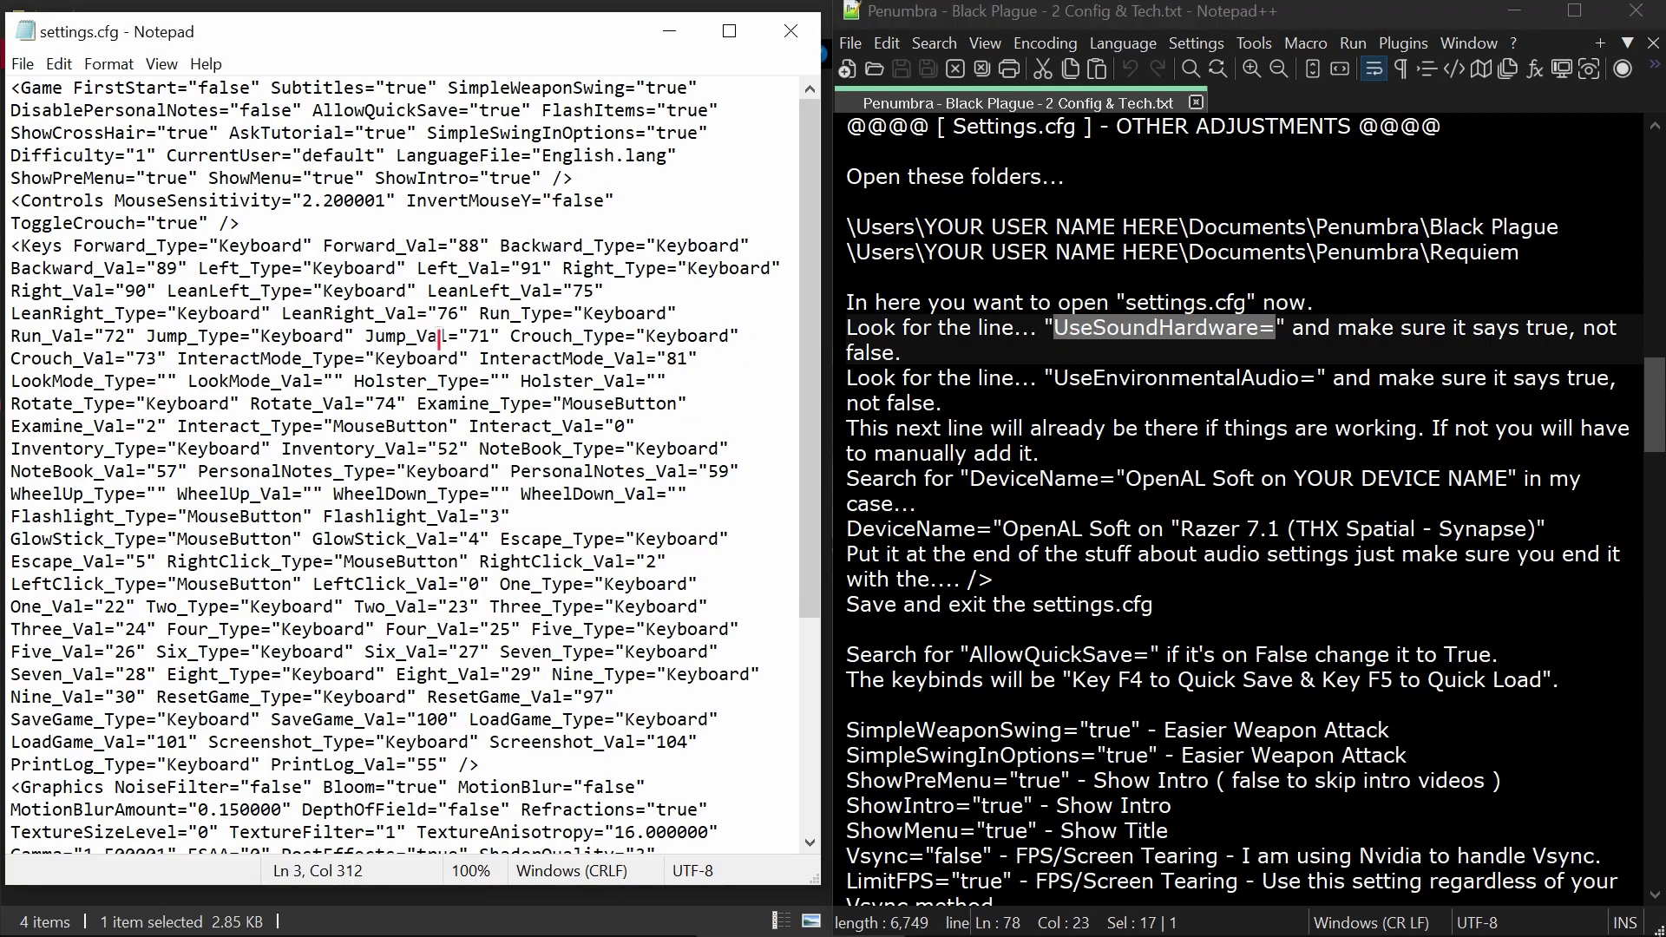
pyautogui.hotkey('ctrl', 'f')
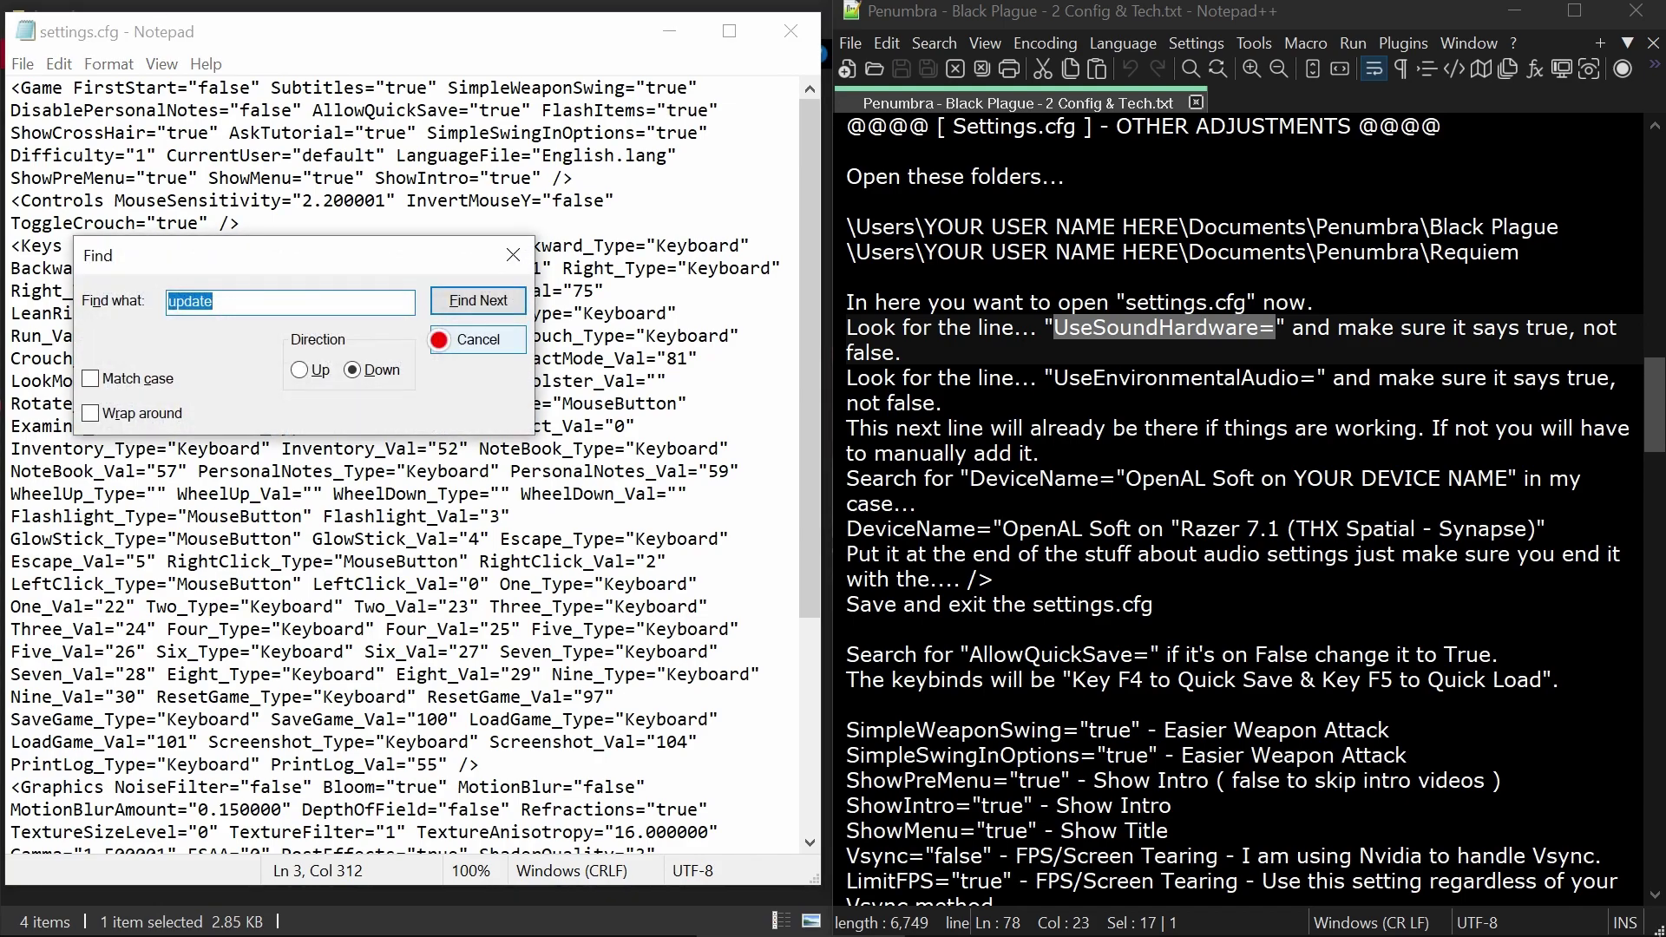
pyautogui.hotkey('ctrl', 'v')
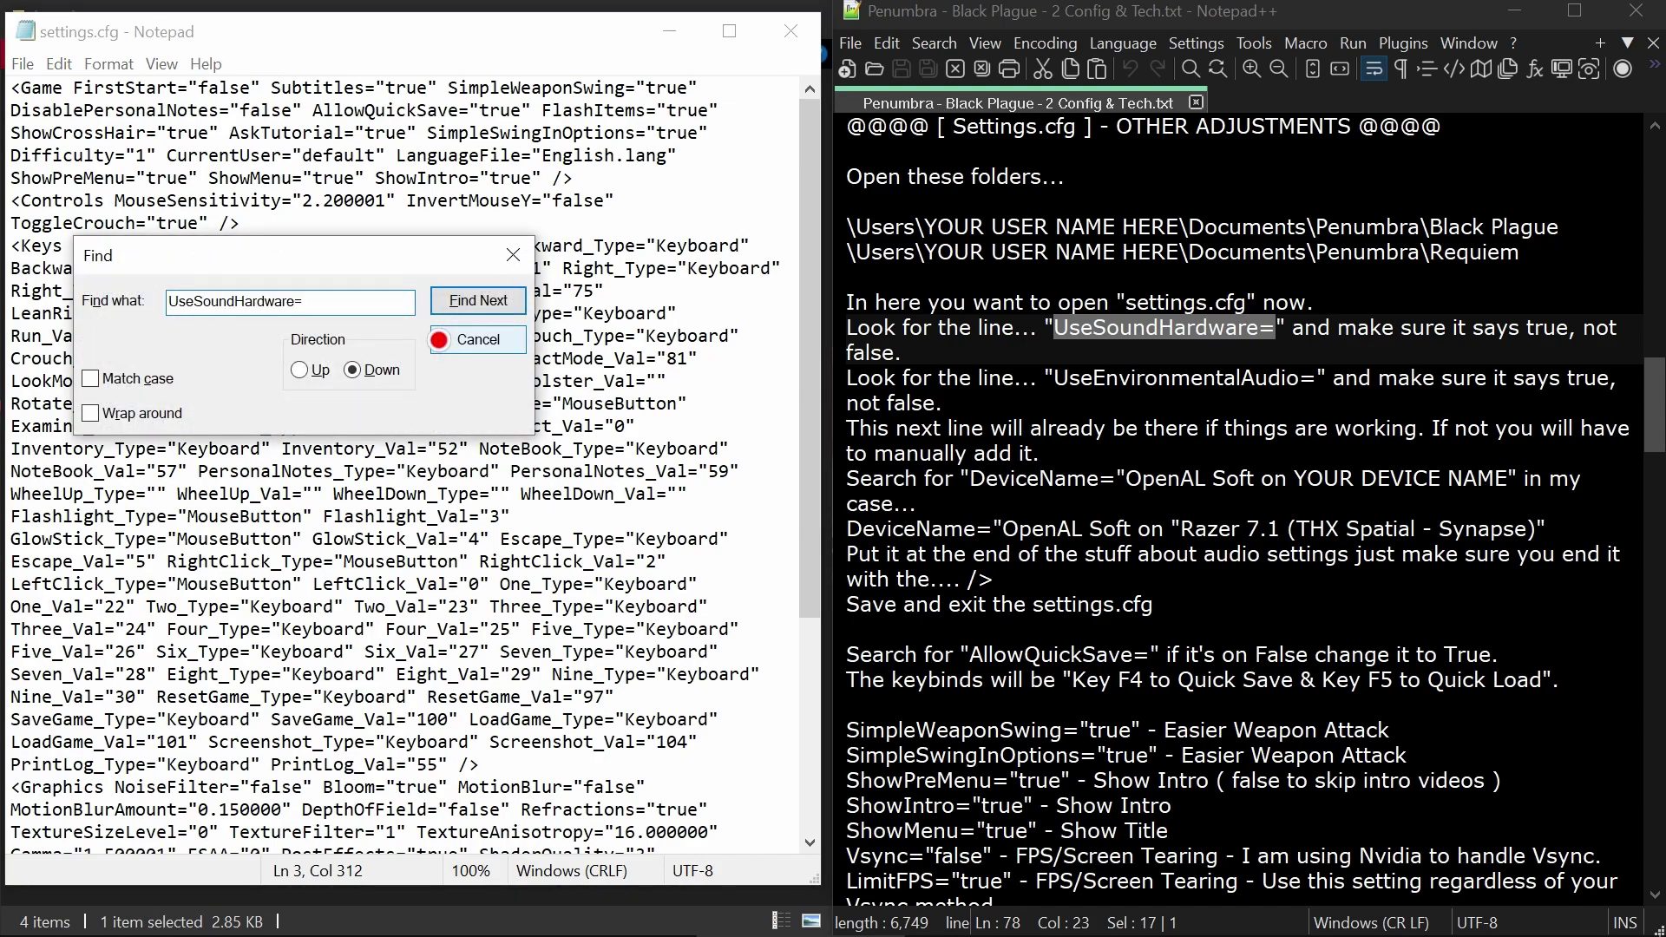
pyautogui.press('Return')
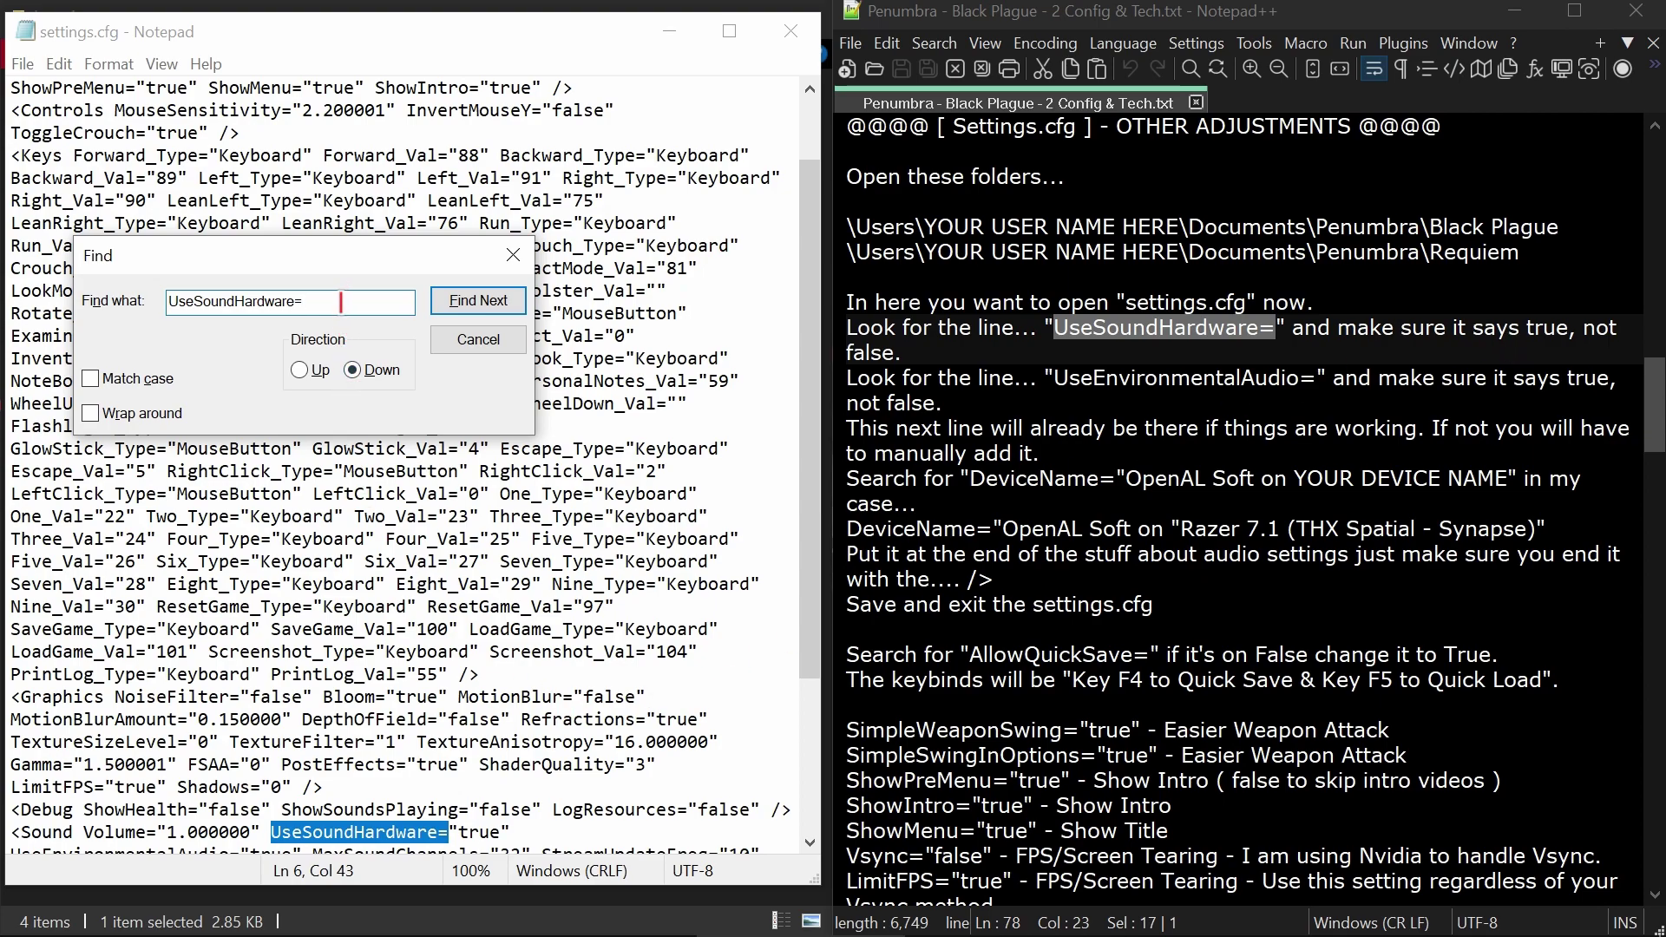
# Step: Copy "UseEnvironmentalAudio=" from the notes and search settings.cfg for it
pyautogui.doubleClick(336, 303)
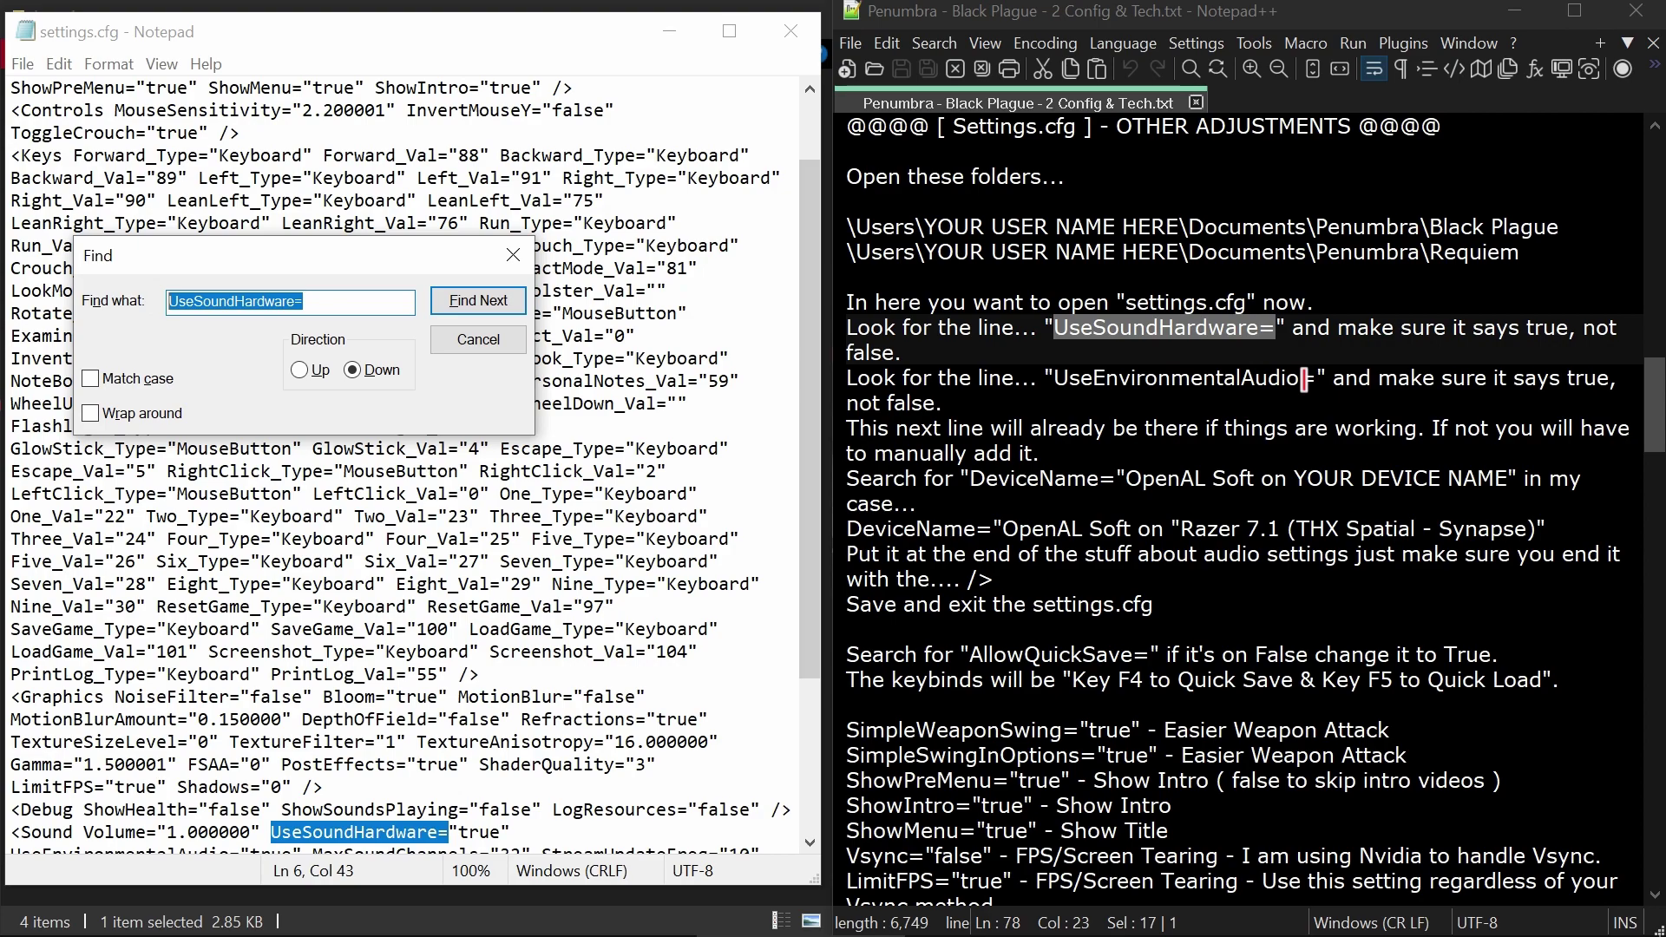
pyautogui.moveTo(1316, 379); pyautogui.dragTo(1053, 379)
pyautogui.hotkey('ctrl', 'c')
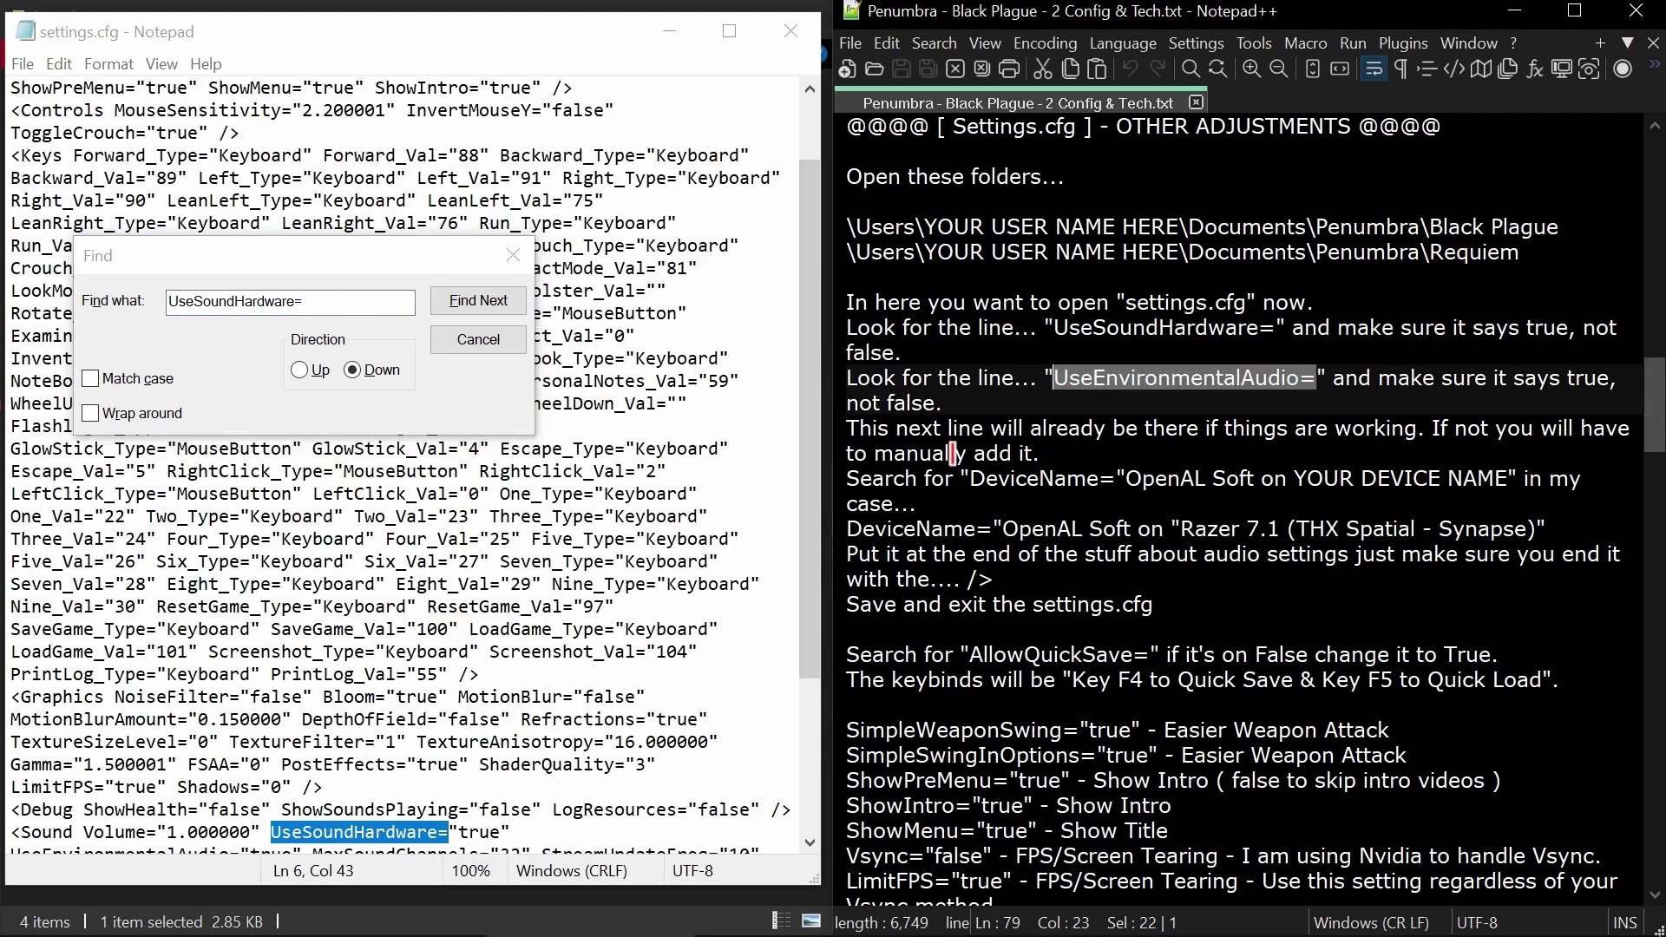
pyautogui.click(328, 323)
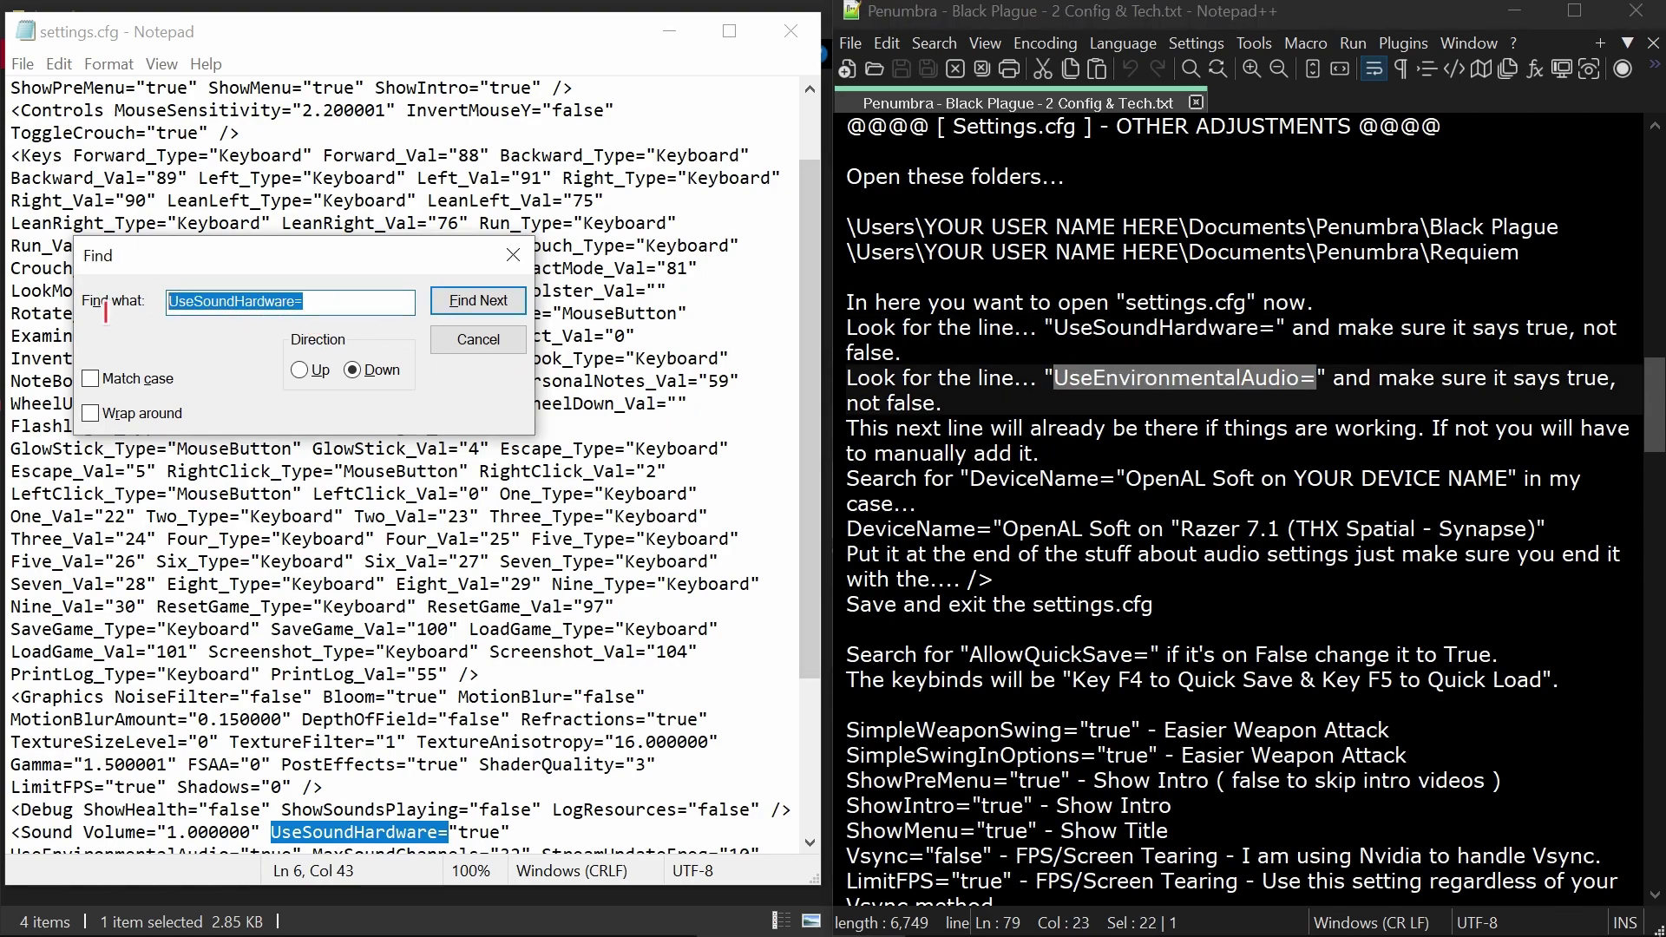
pyautogui.hotkey('ctrl', 'v')
pyautogui.click(460, 300)
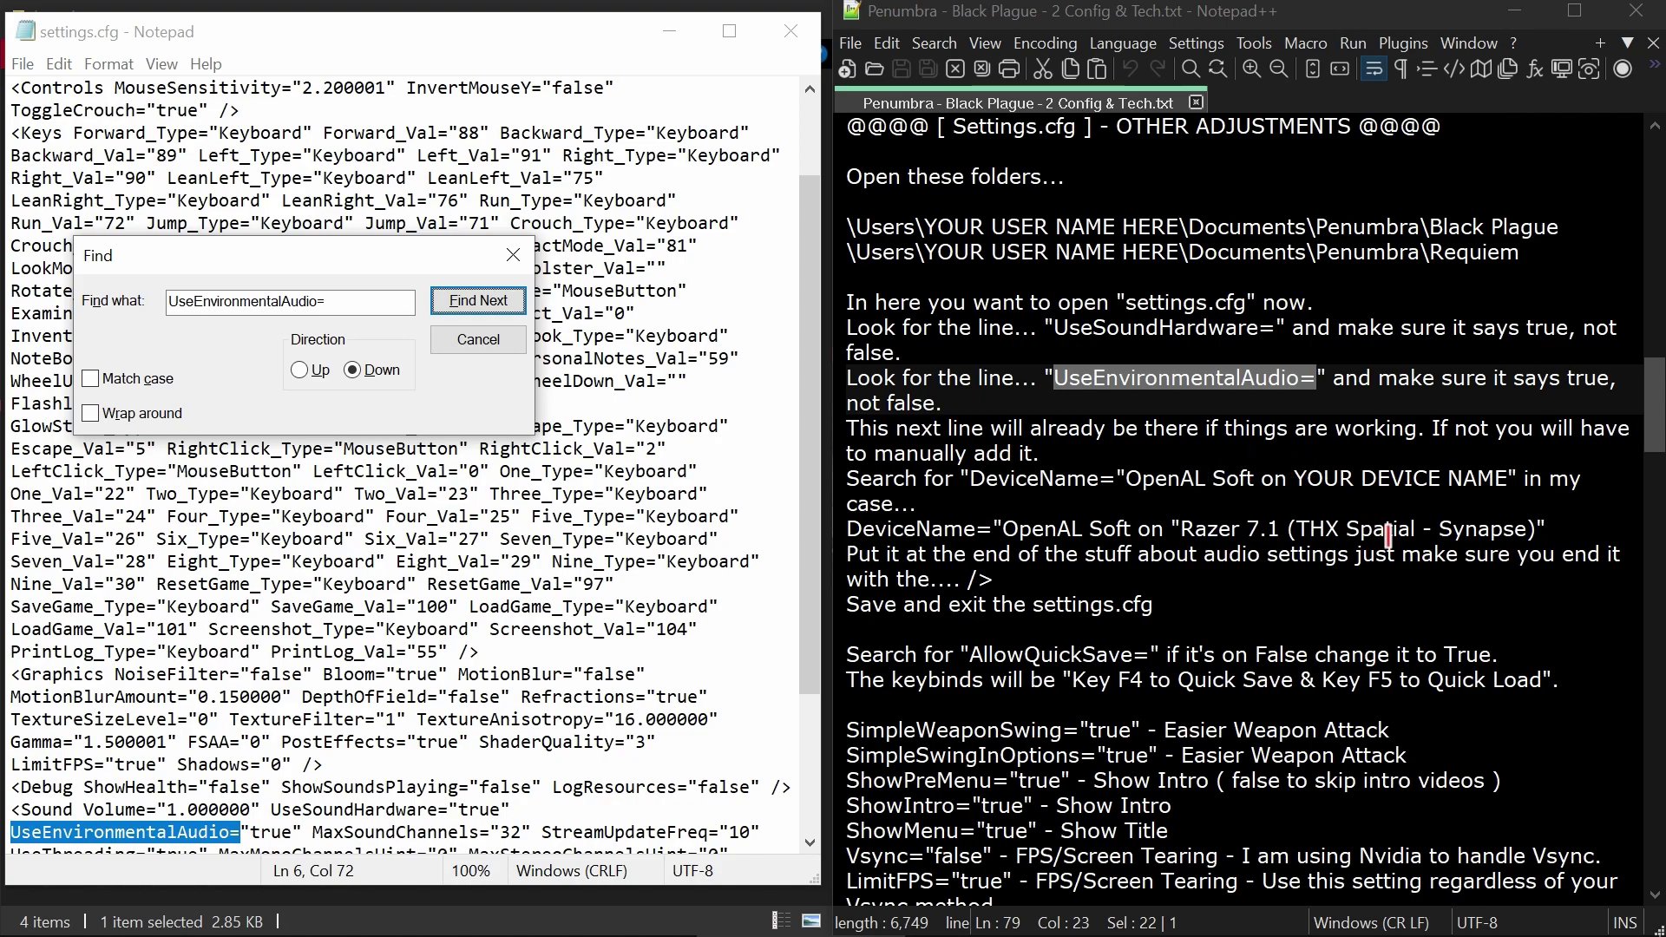
pyautogui.click(1482, 450)
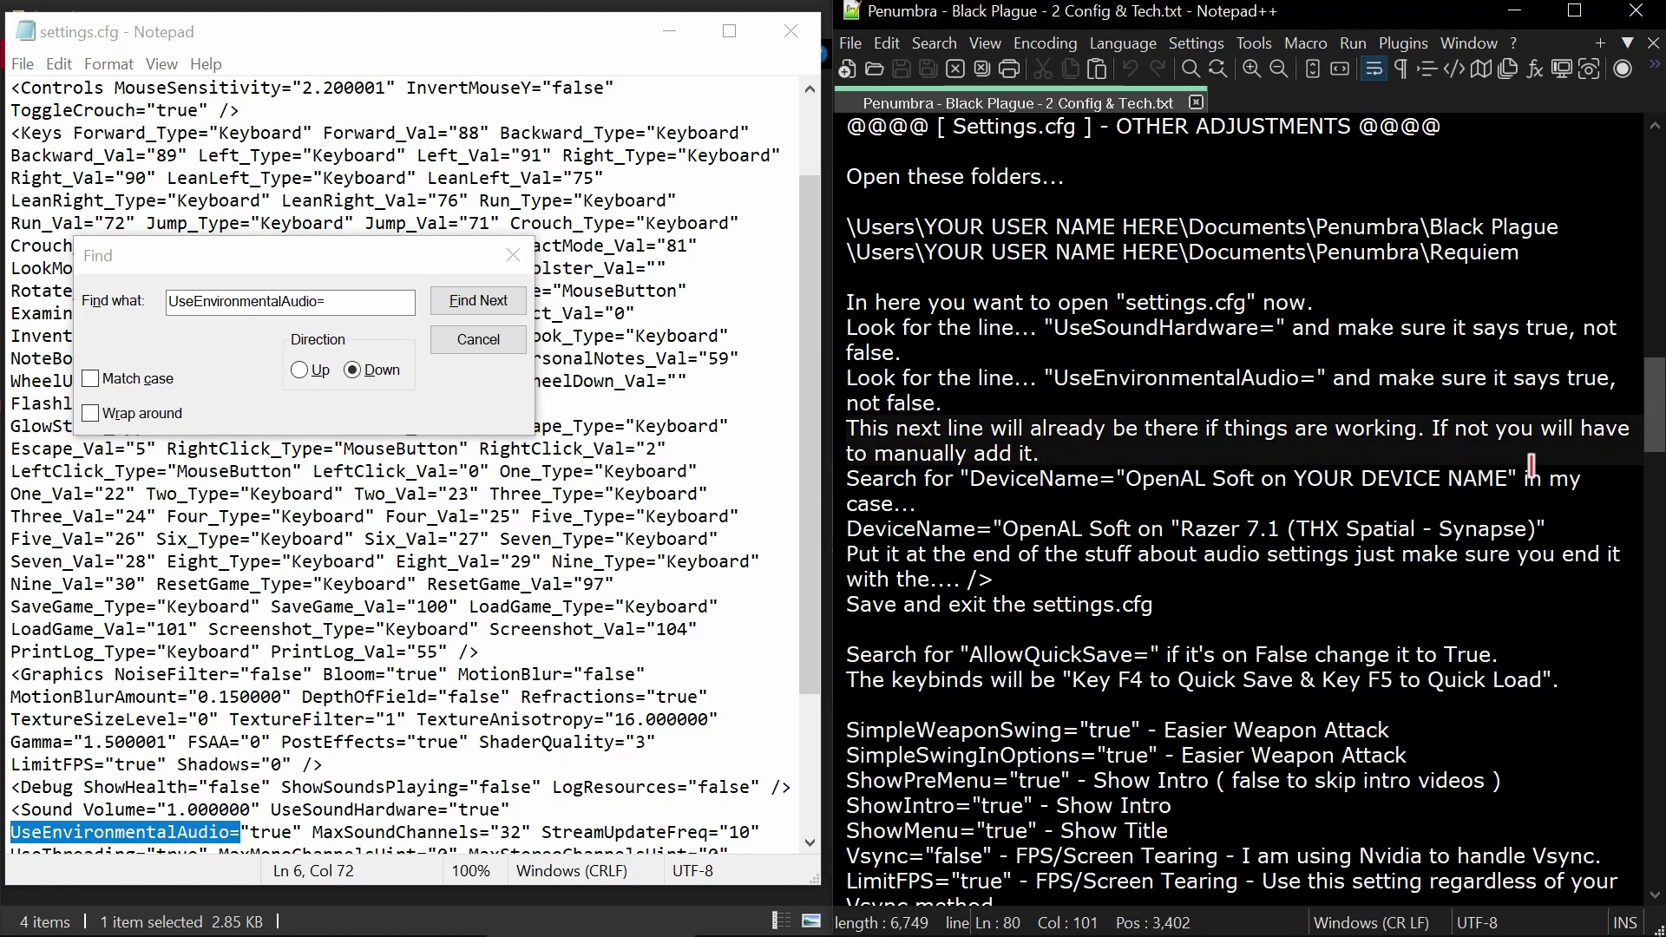
# Step: Put "If not you will have to manually add it." on its own line in the notes and save the file
pyautogui.click(1438, 427)
pyautogui.press('BackSpace')
pyautogui.press('Return')
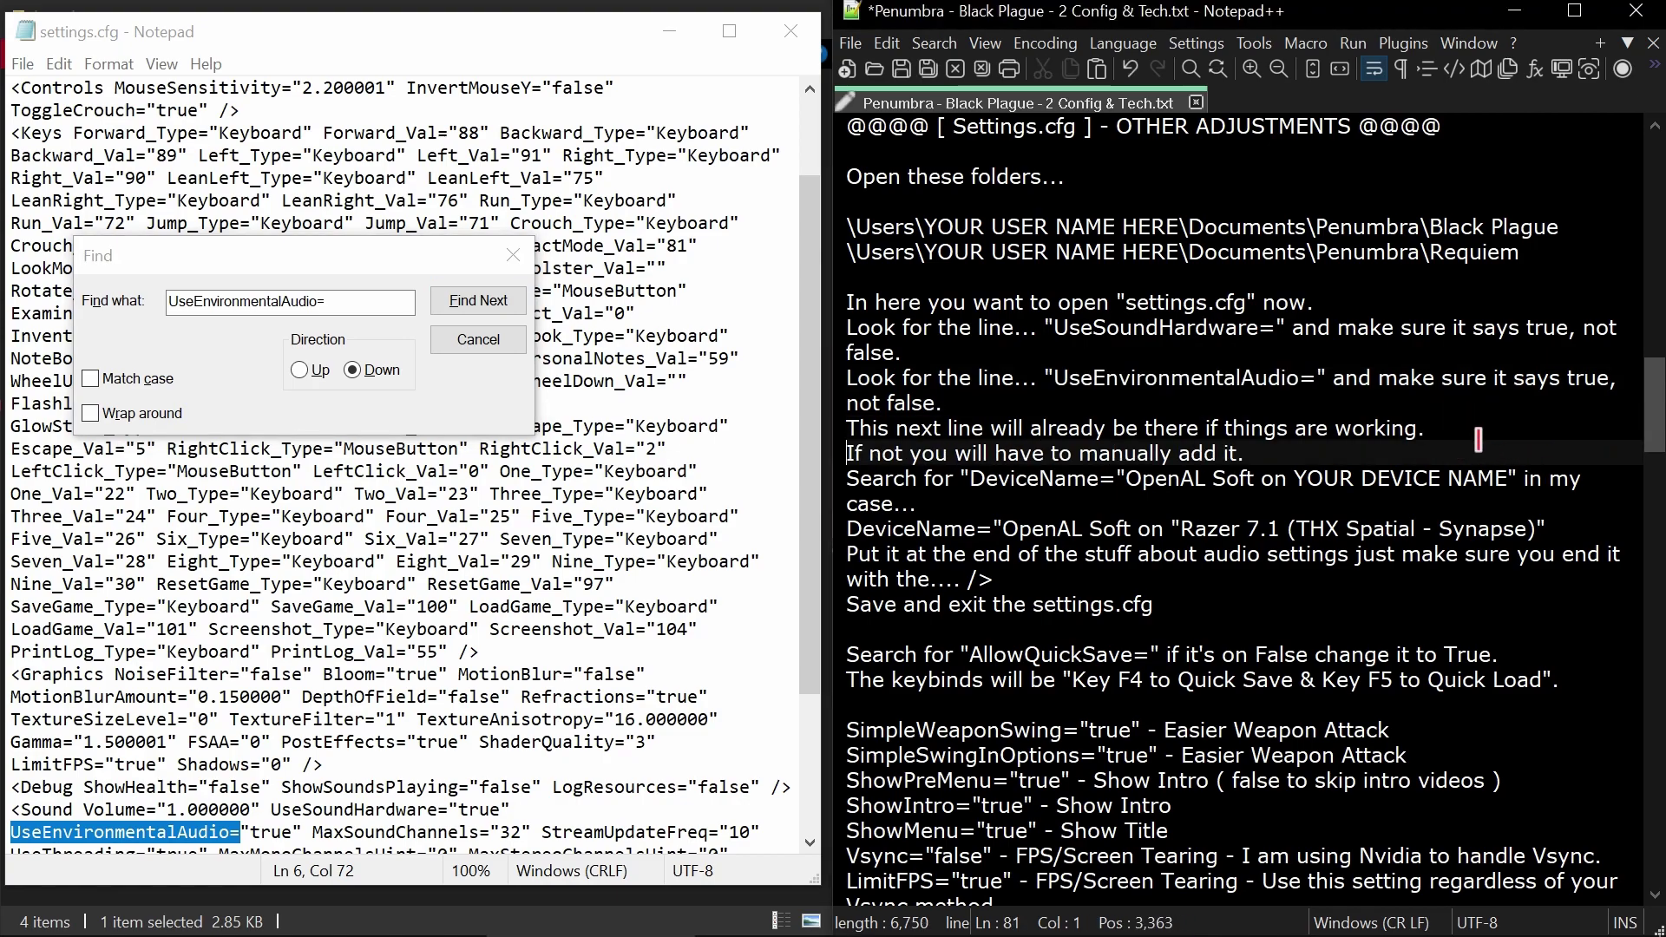
pyautogui.hotkey('ctrl', 's')
pyautogui.press('Down')
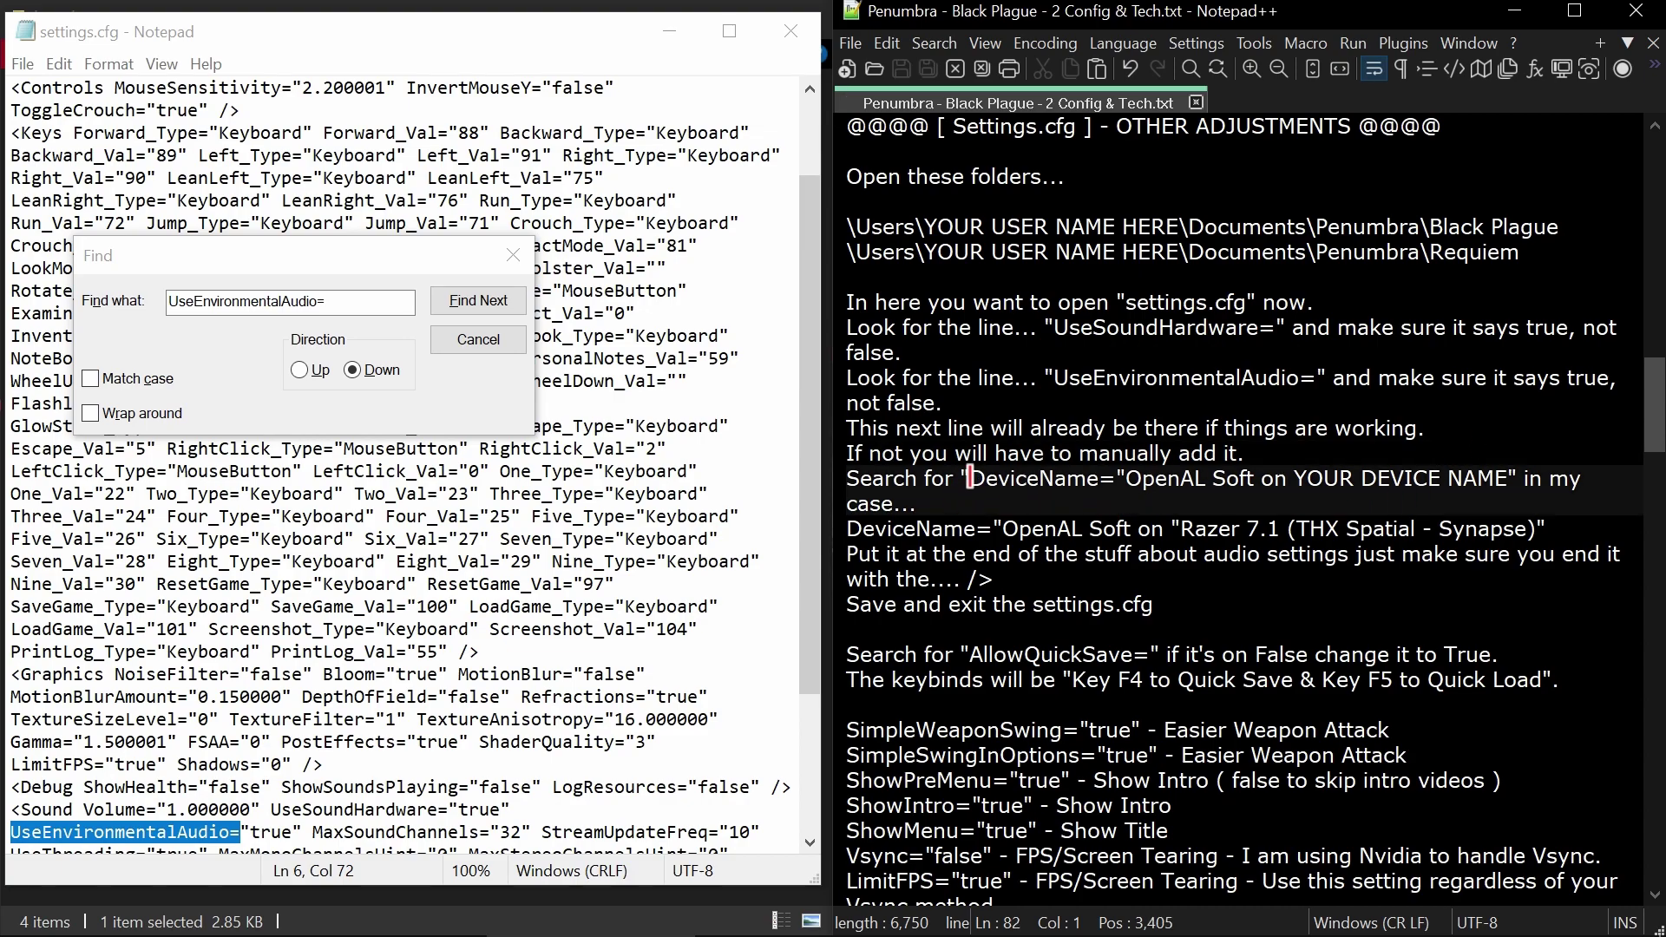
# Step: Copy "DeviceName="OpenAL Soft" from the notes and search settings.cfg for it
pyautogui.moveTo(969, 478); pyautogui.dragTo(1252, 469)
pyautogui.hotkey('ctrl', 'c')
pyautogui.click(334, 293)
pyautogui.hotkey('ctrl', 'a')
pyautogui.hotkey('ctrl', 'v')
pyautogui.click(478, 300)
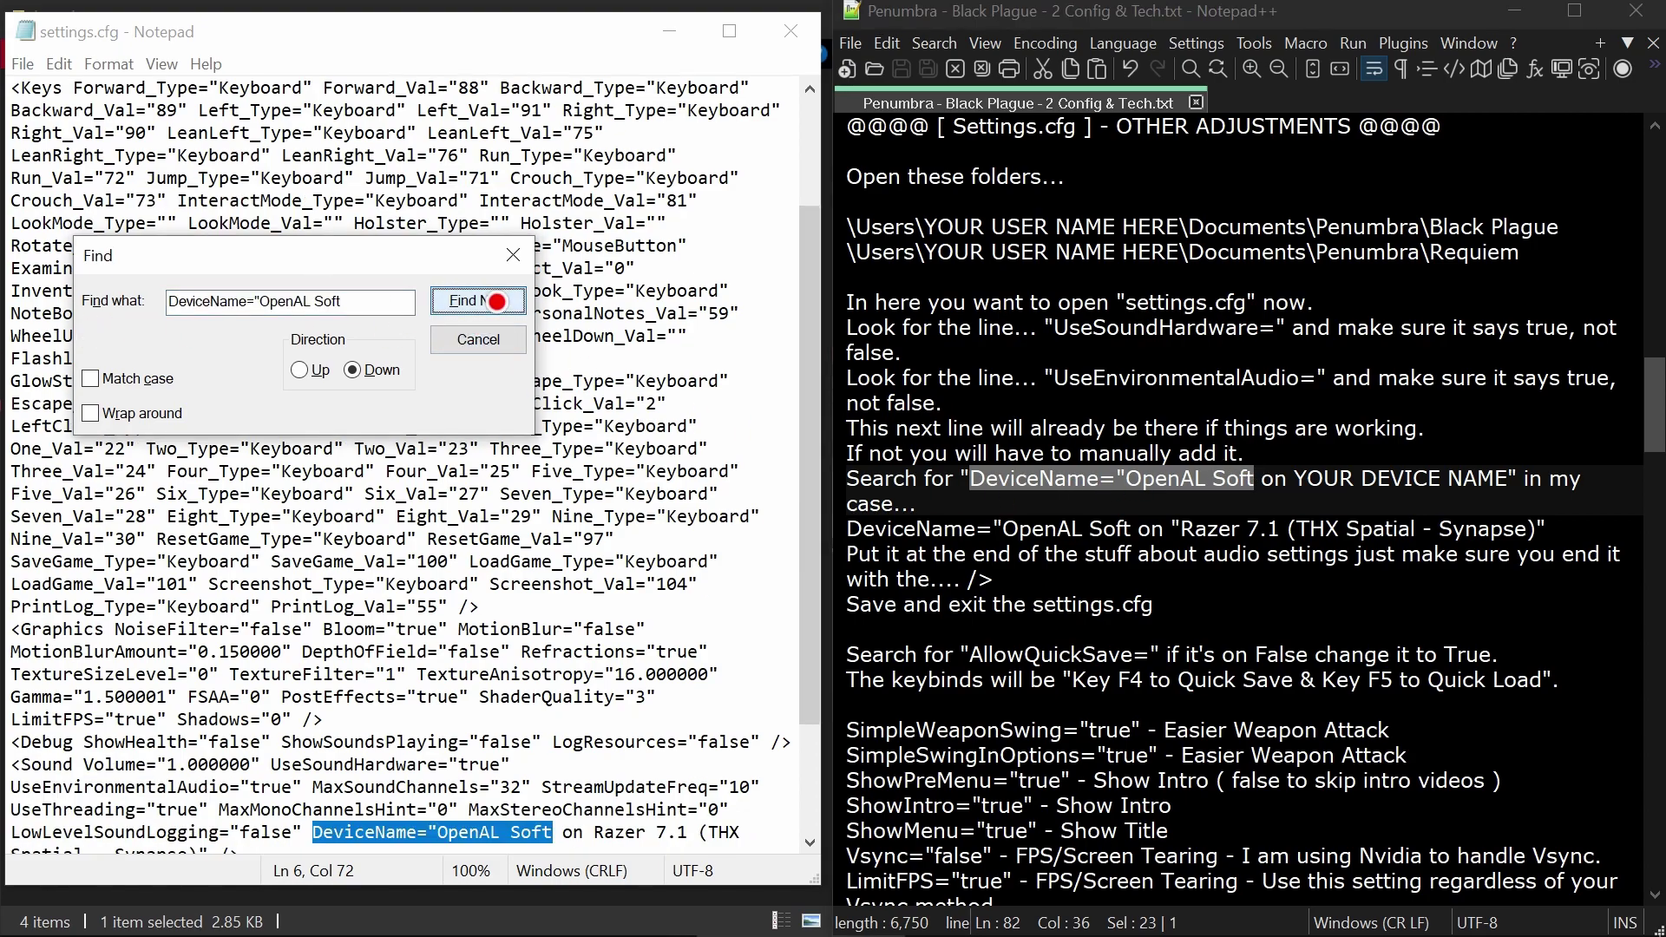
pyautogui.click(816, 852)
pyautogui.scroll(-2, 815, 852)
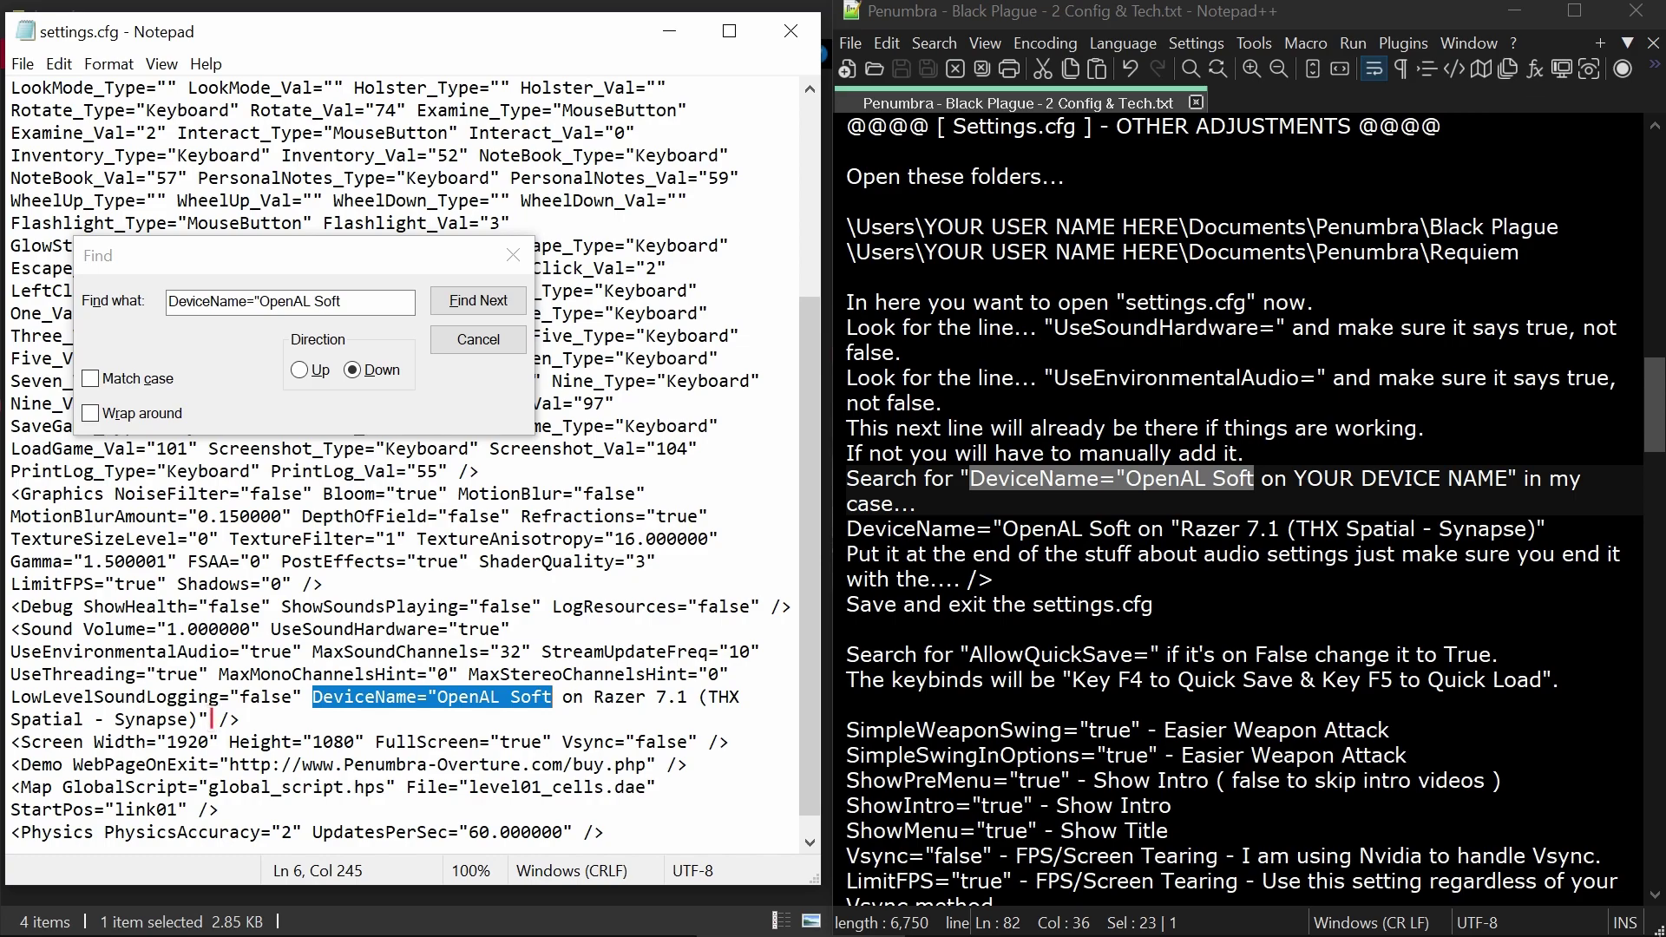
# Step: Examine the full DeviceName entry in settings.cfg and the "/>" that closes the sound section
pyautogui.moveTo(208, 719); pyautogui.dragTo(324, 696)
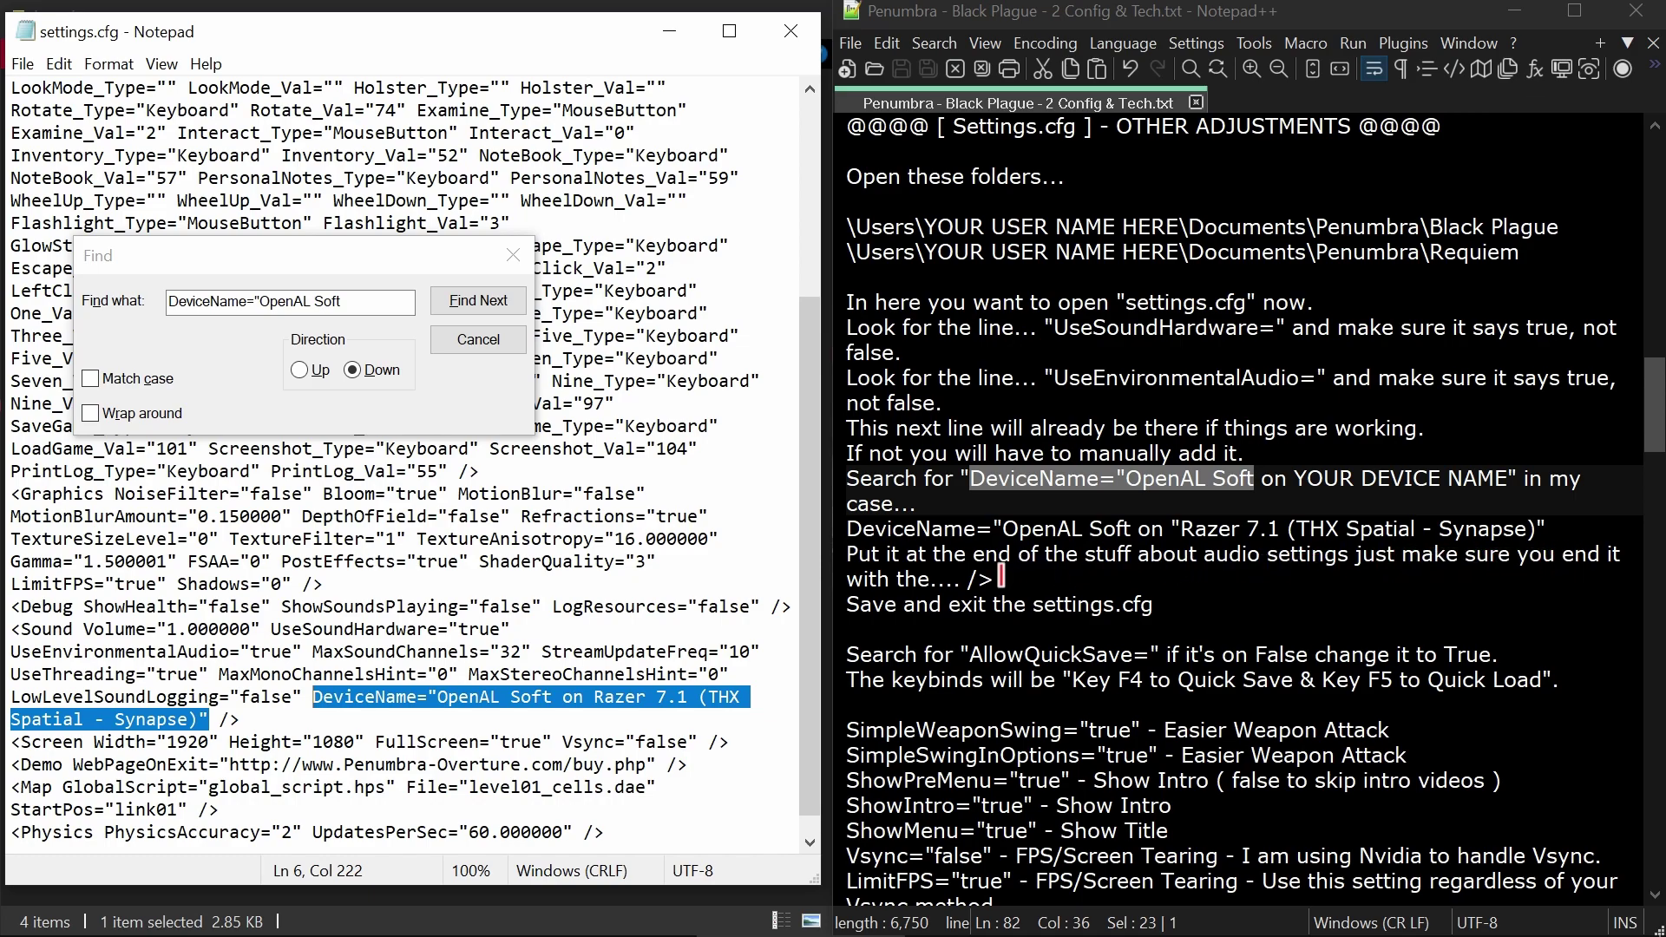
pyautogui.click(220, 720)
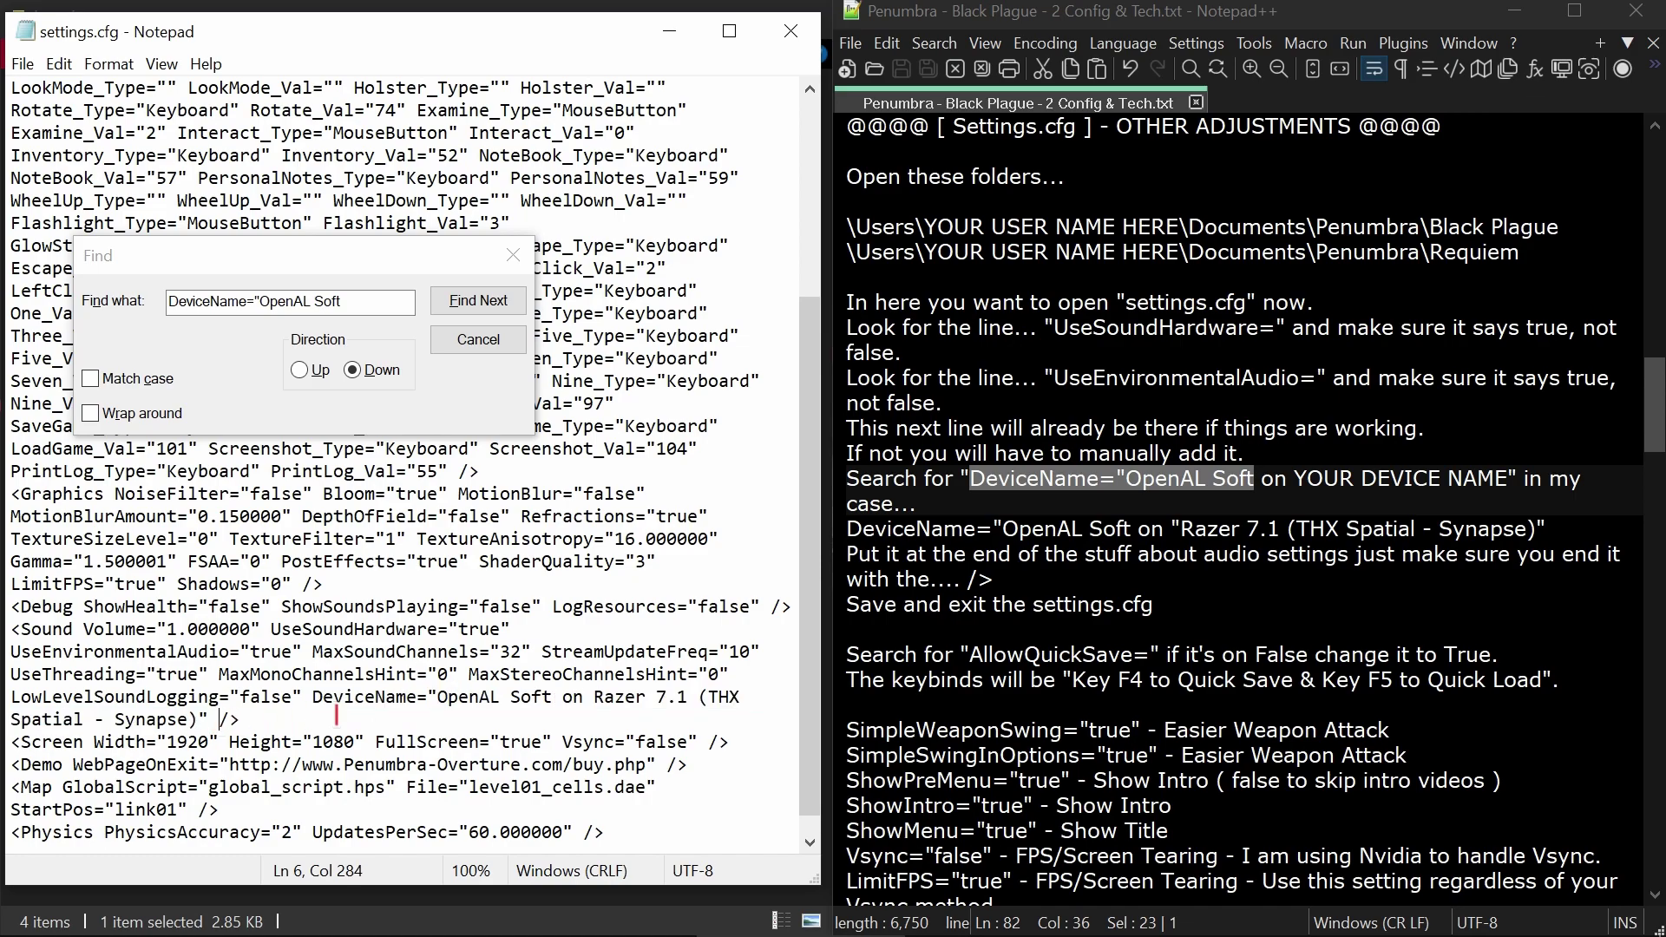
pyautogui.hotkey('shift', 'Right')
pyautogui.hotkey('shift', 'Right')
pyautogui.click(583, 696)
# Step: Compare the device name in the notes' DeviceName example with the current Windows playback device
pyautogui.moveTo(1180, 528); pyautogui.dragTo(1534, 528)
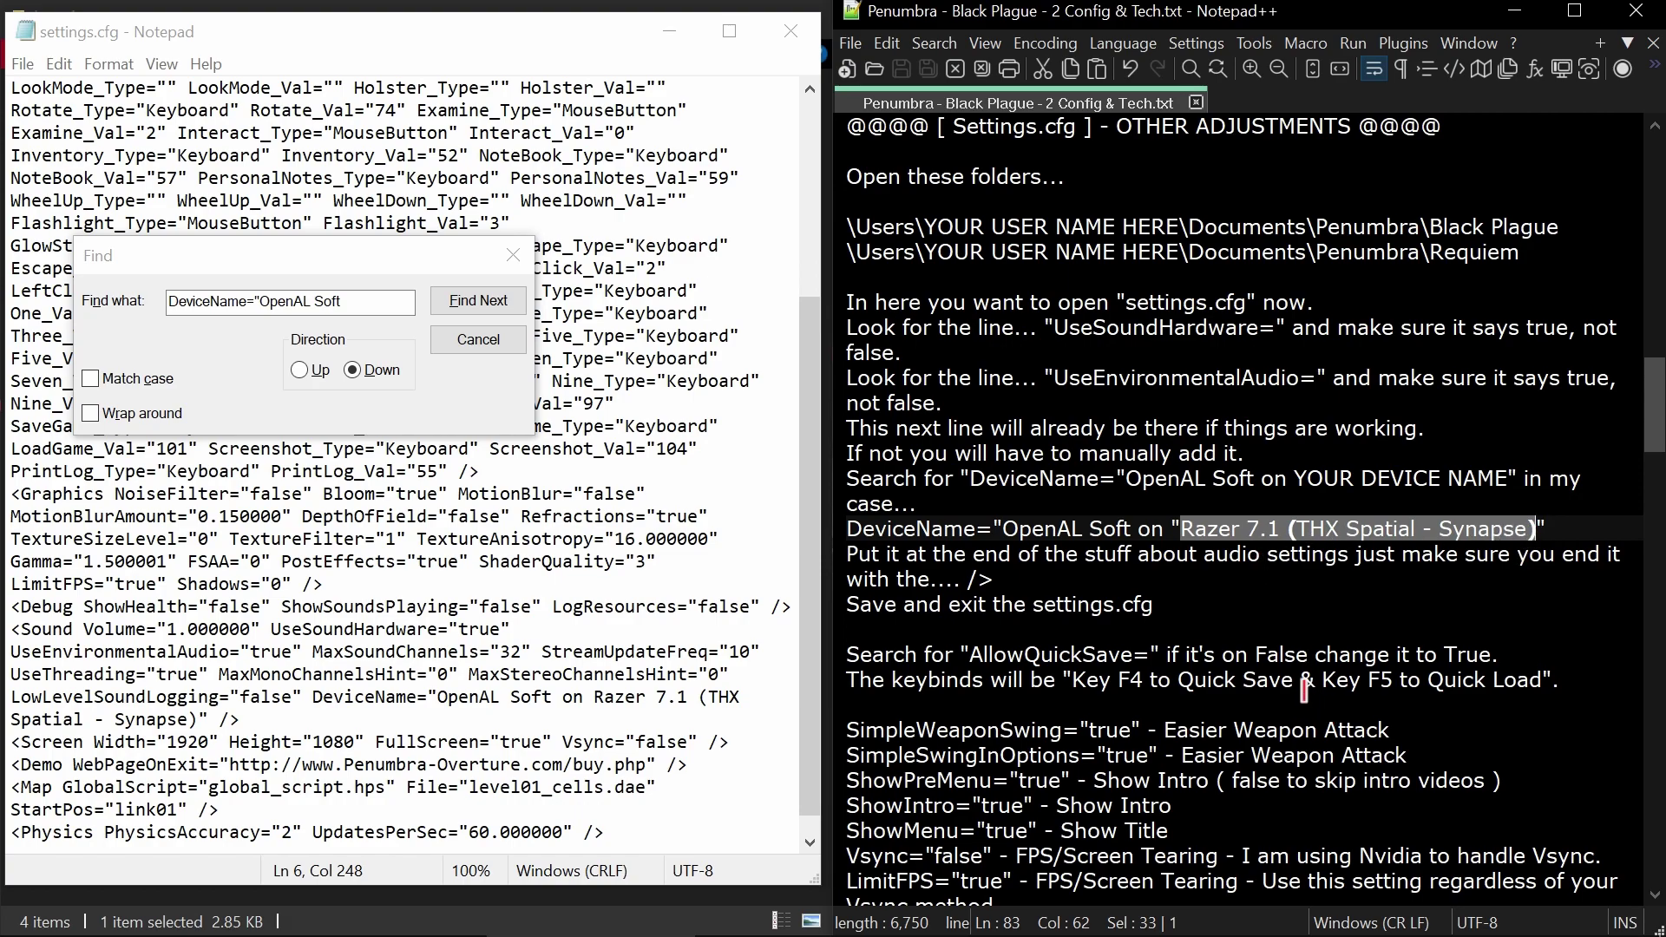
pyautogui.moveTo(1343, 932)
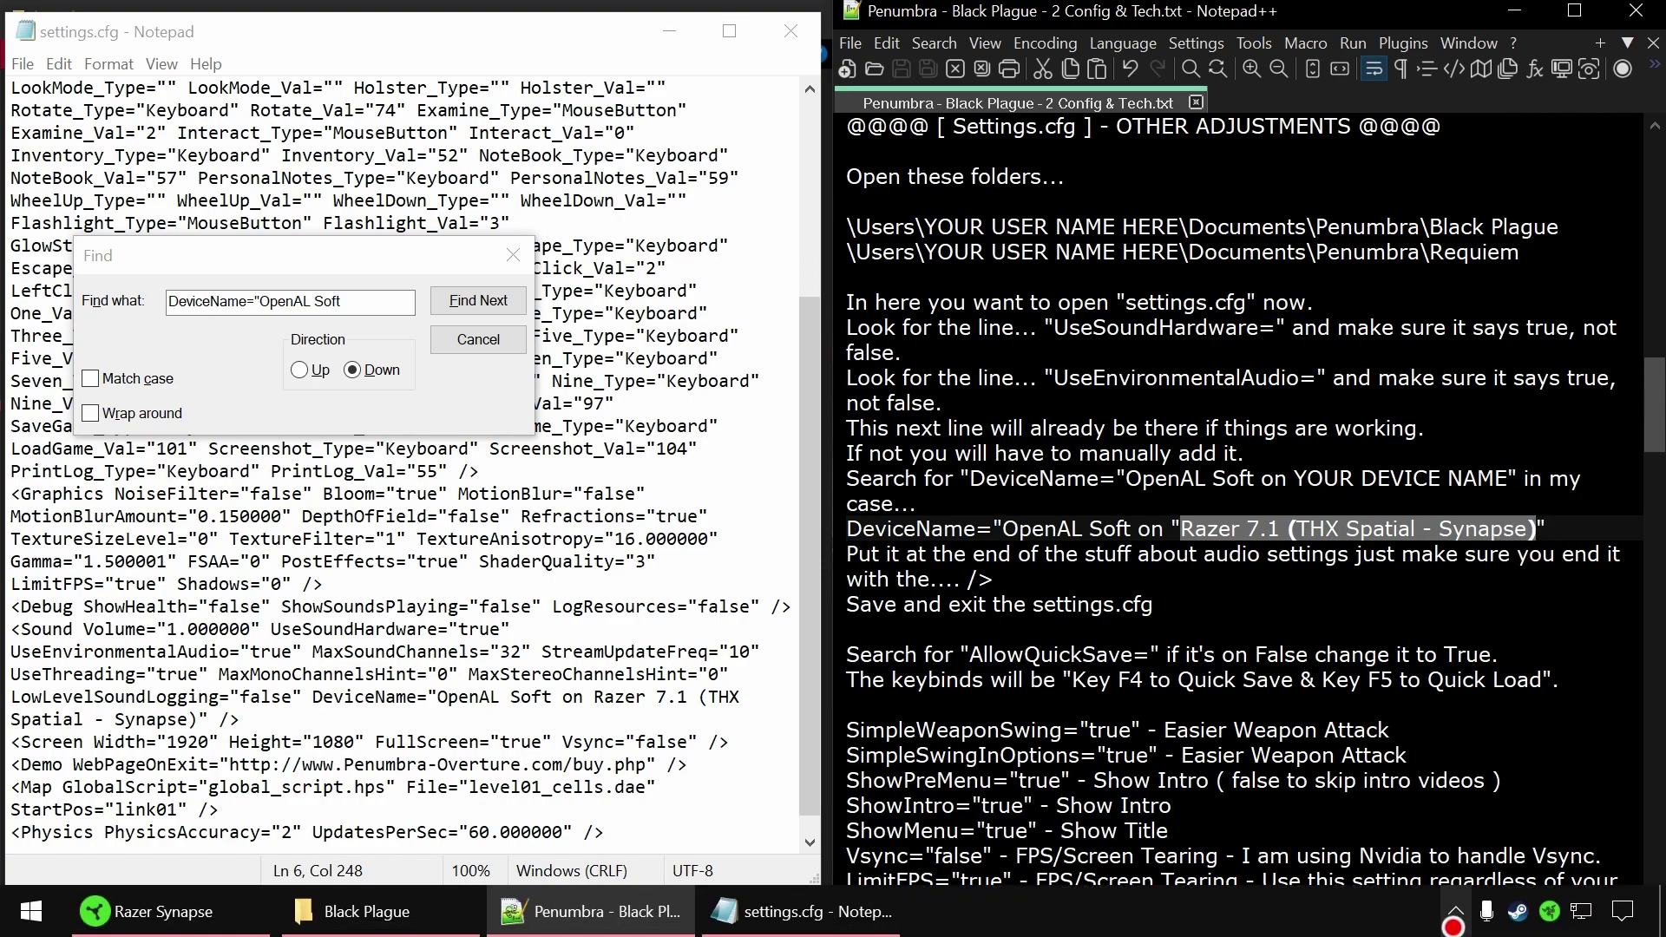
pyautogui.click(1454, 911)
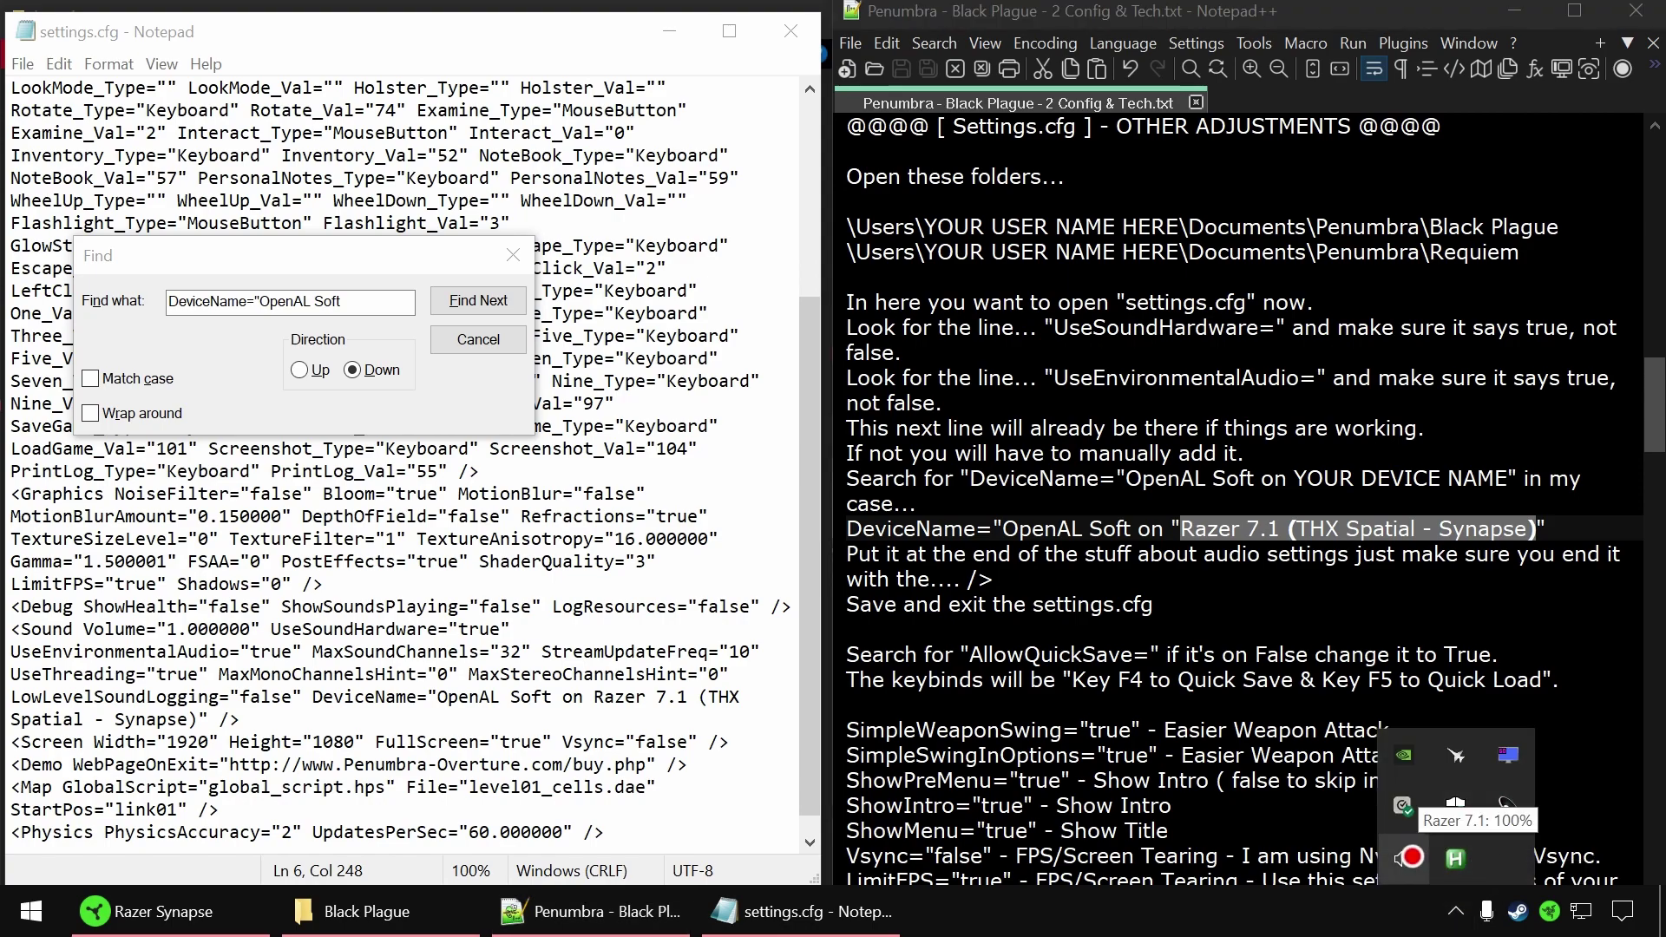
pyautogui.click(1409, 861)
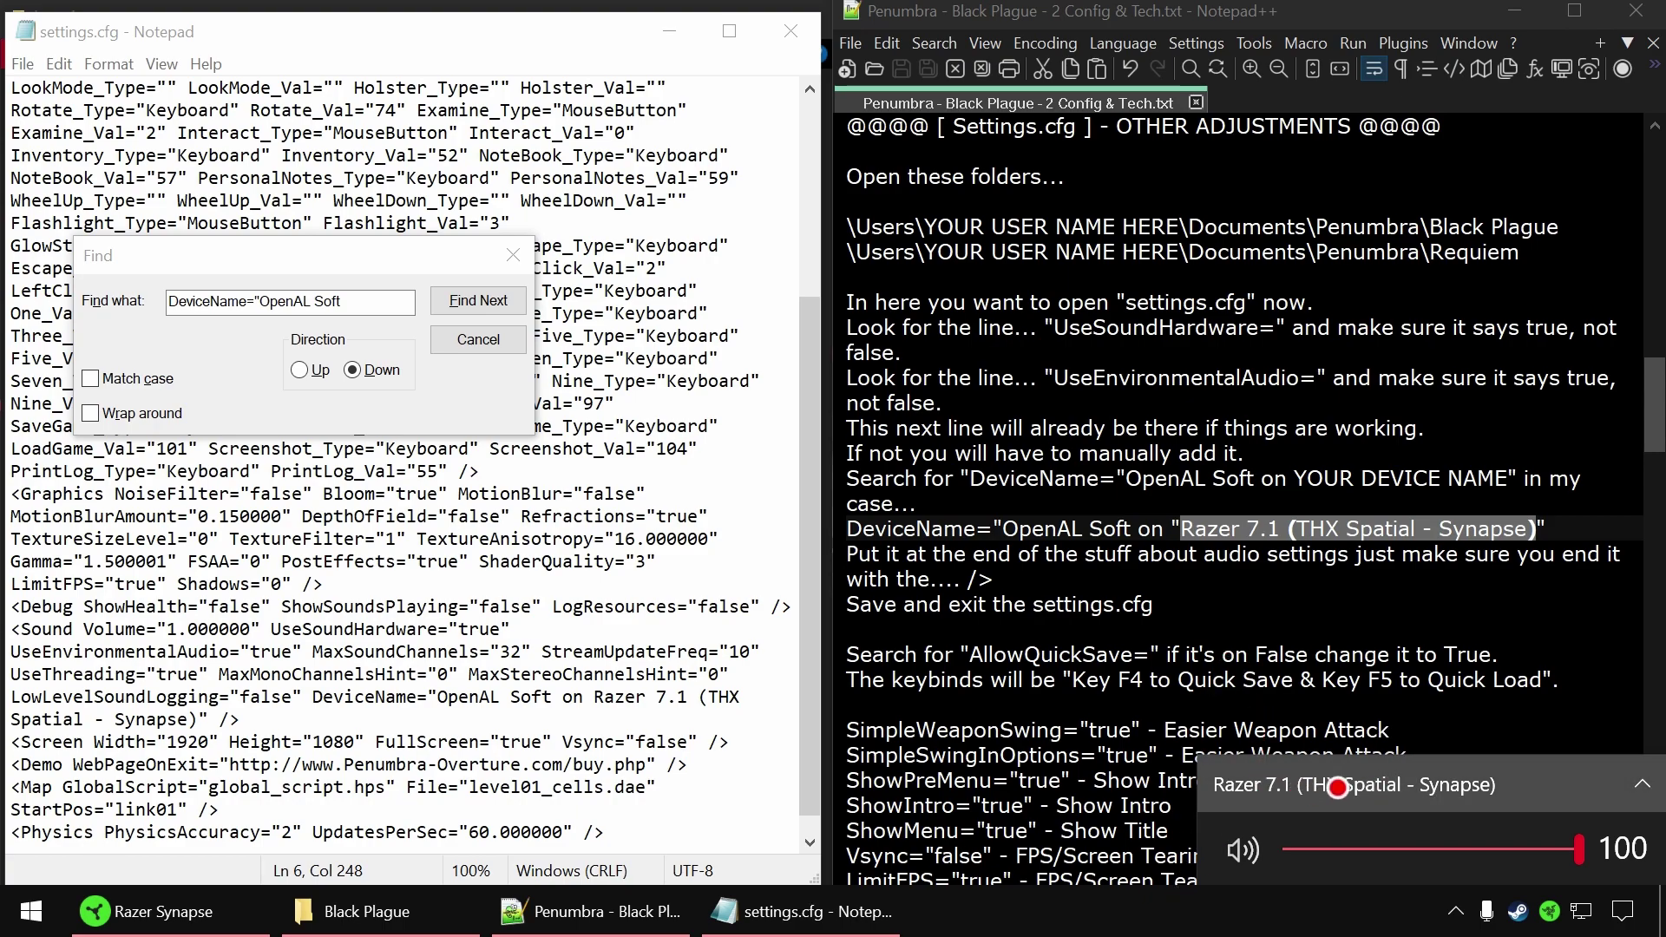
pyautogui.click(1265, 592)
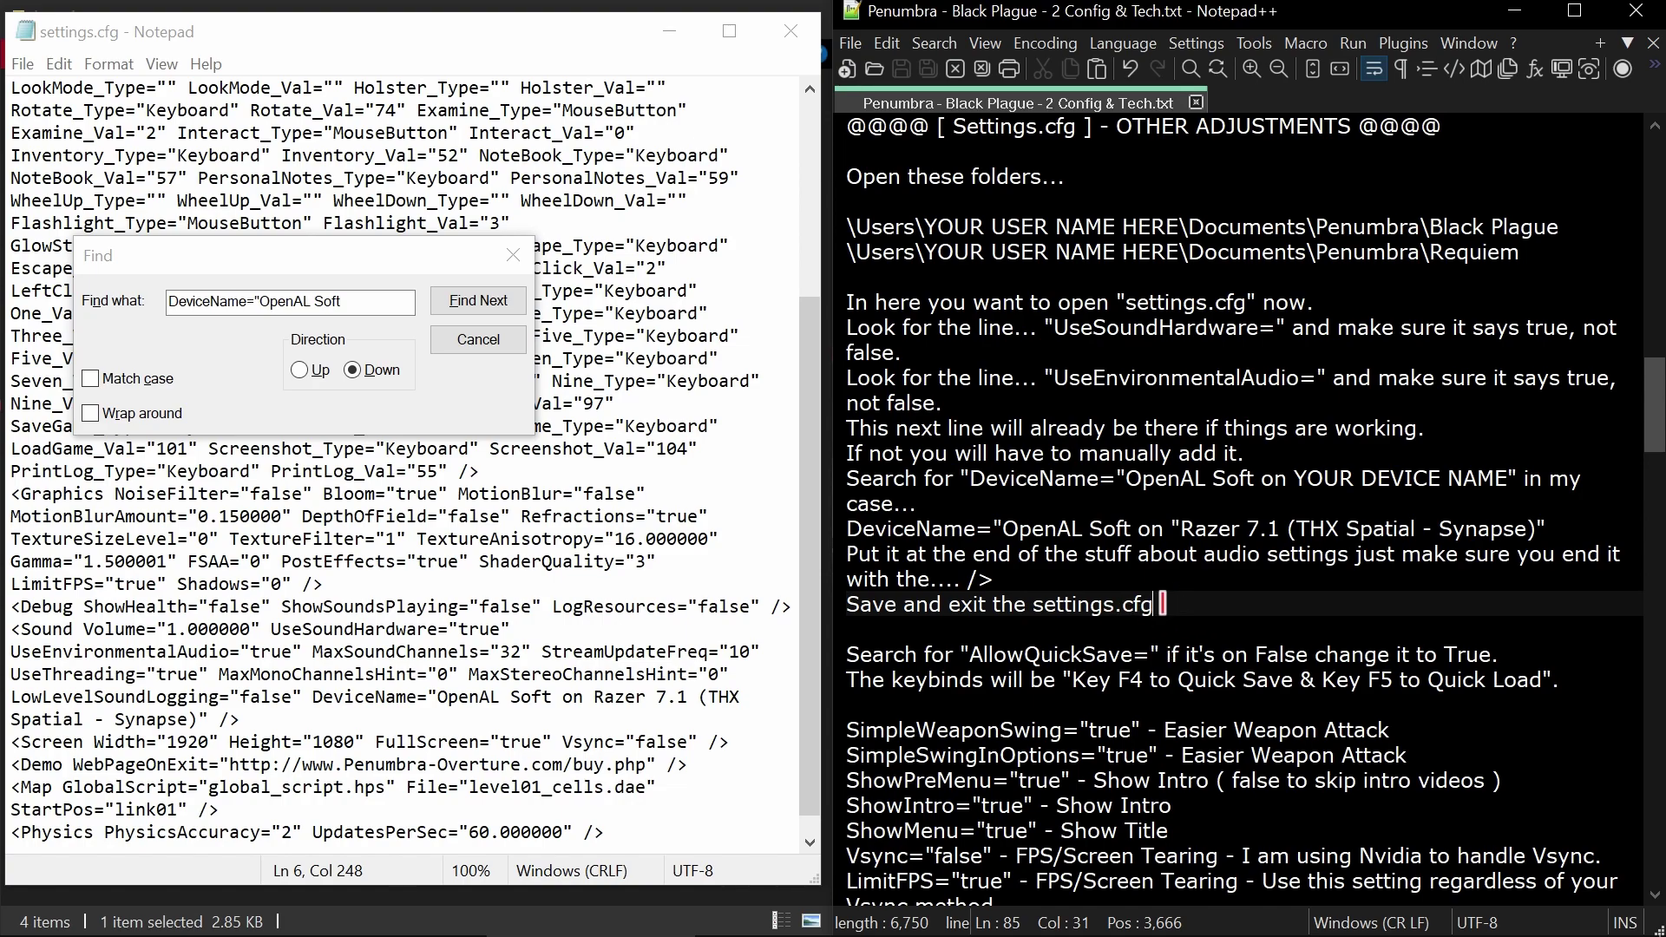
# Step: Read on through the notes from the save instruction to the Note section
pyautogui.press('Down')
pyautogui.press('Down')
pyautogui.press('Down')
pyautogui.press('Down')
pyautogui.press('Down')
pyautogui.press('Down')
pyautogui.press('Down')
pyautogui.press('Down')
pyautogui.press('Down')
pyautogui.press('Down')
pyautogui.press('Down')
pyautogui.press('Down')
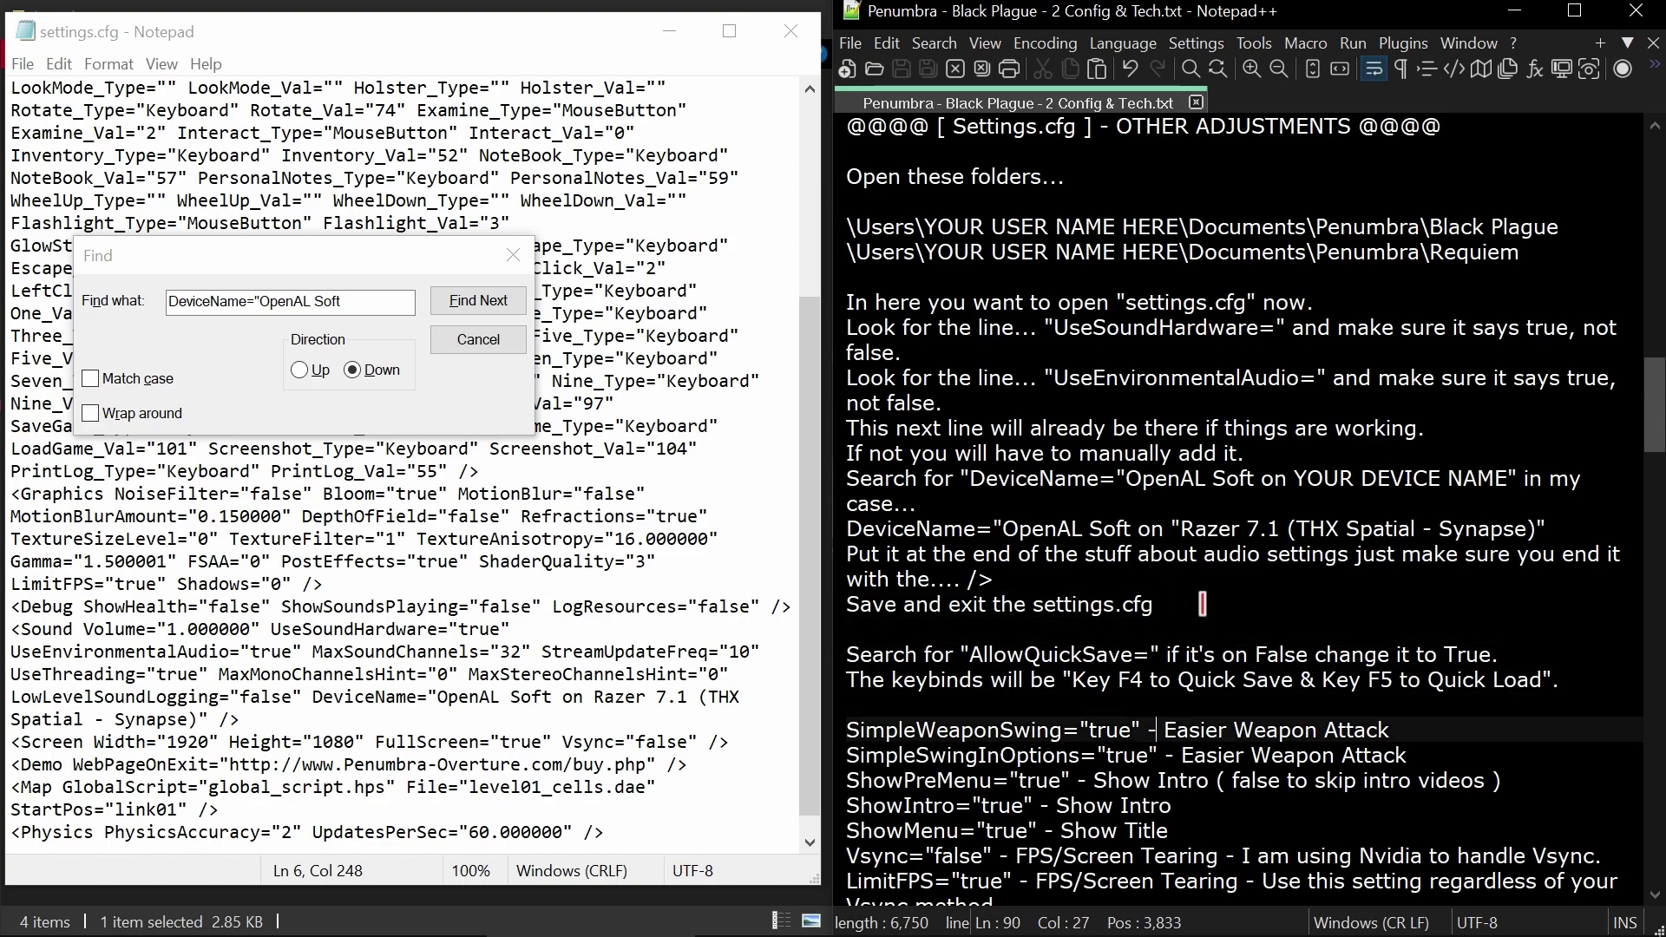
pyautogui.press('Down')
pyautogui.press('Down')
pyautogui.press('Down')
pyautogui.press('Down')
pyautogui.press('Down')
pyautogui.press('Down')
pyautogui.press('Down')
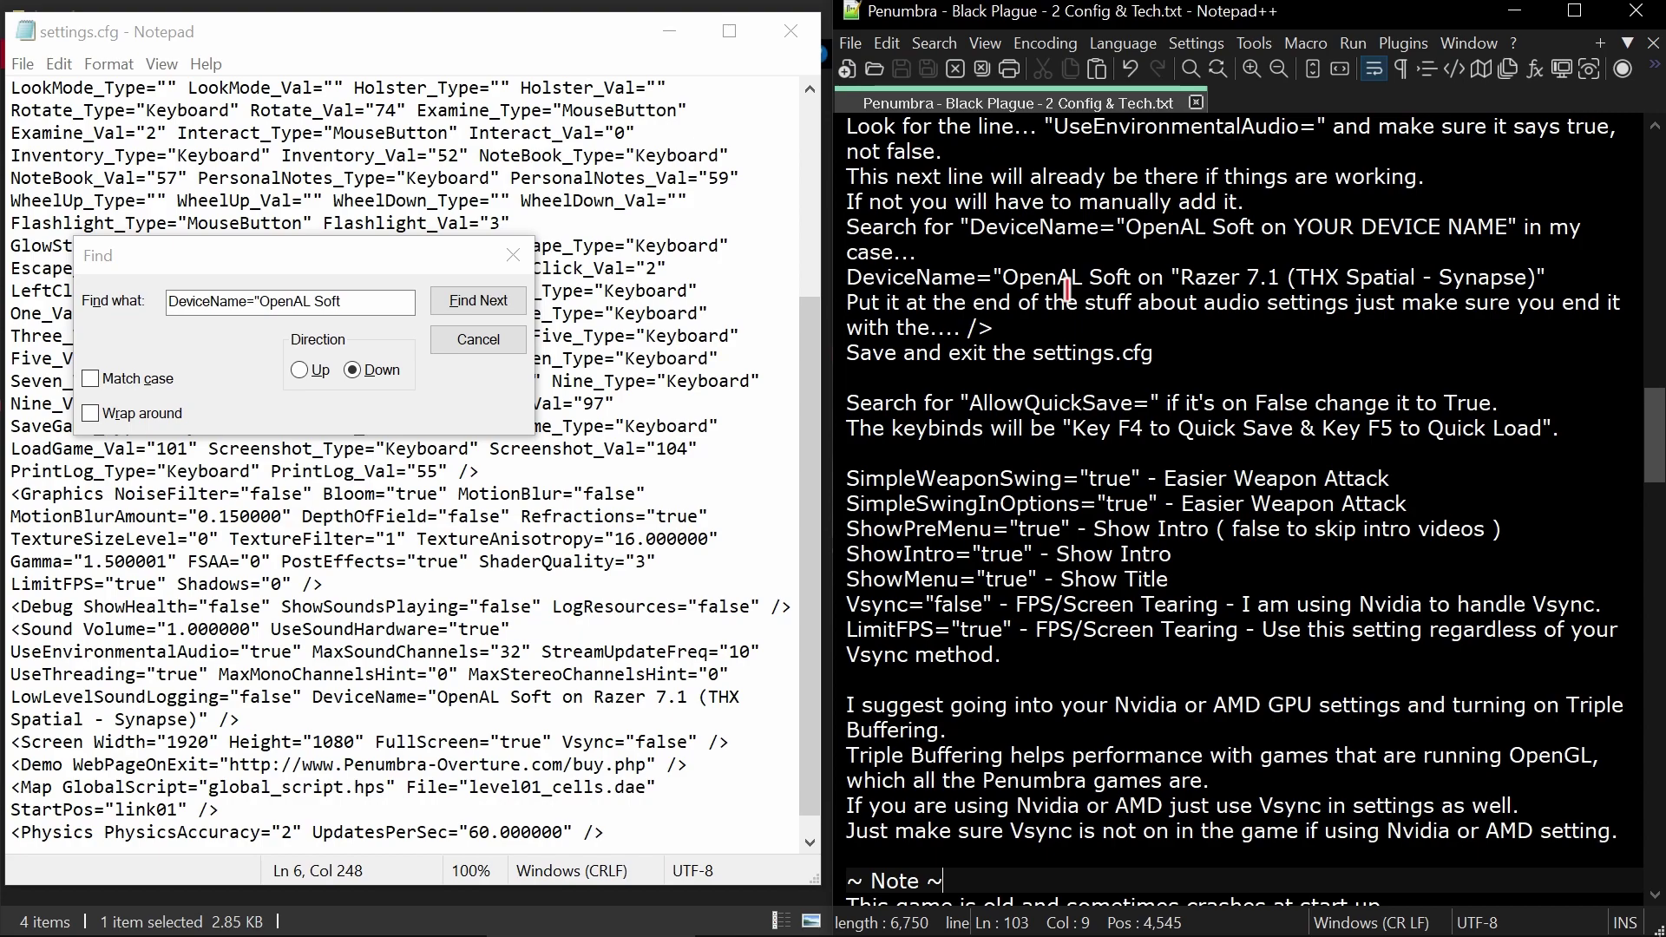
# Step: Copy "AllowQuickSave=" from the notes and search settings.cfg for it from the start of the file
pyautogui.moveTo(969, 402); pyautogui.dragTo(1150, 403)
pyautogui.hotkey('ctrl', 'c')
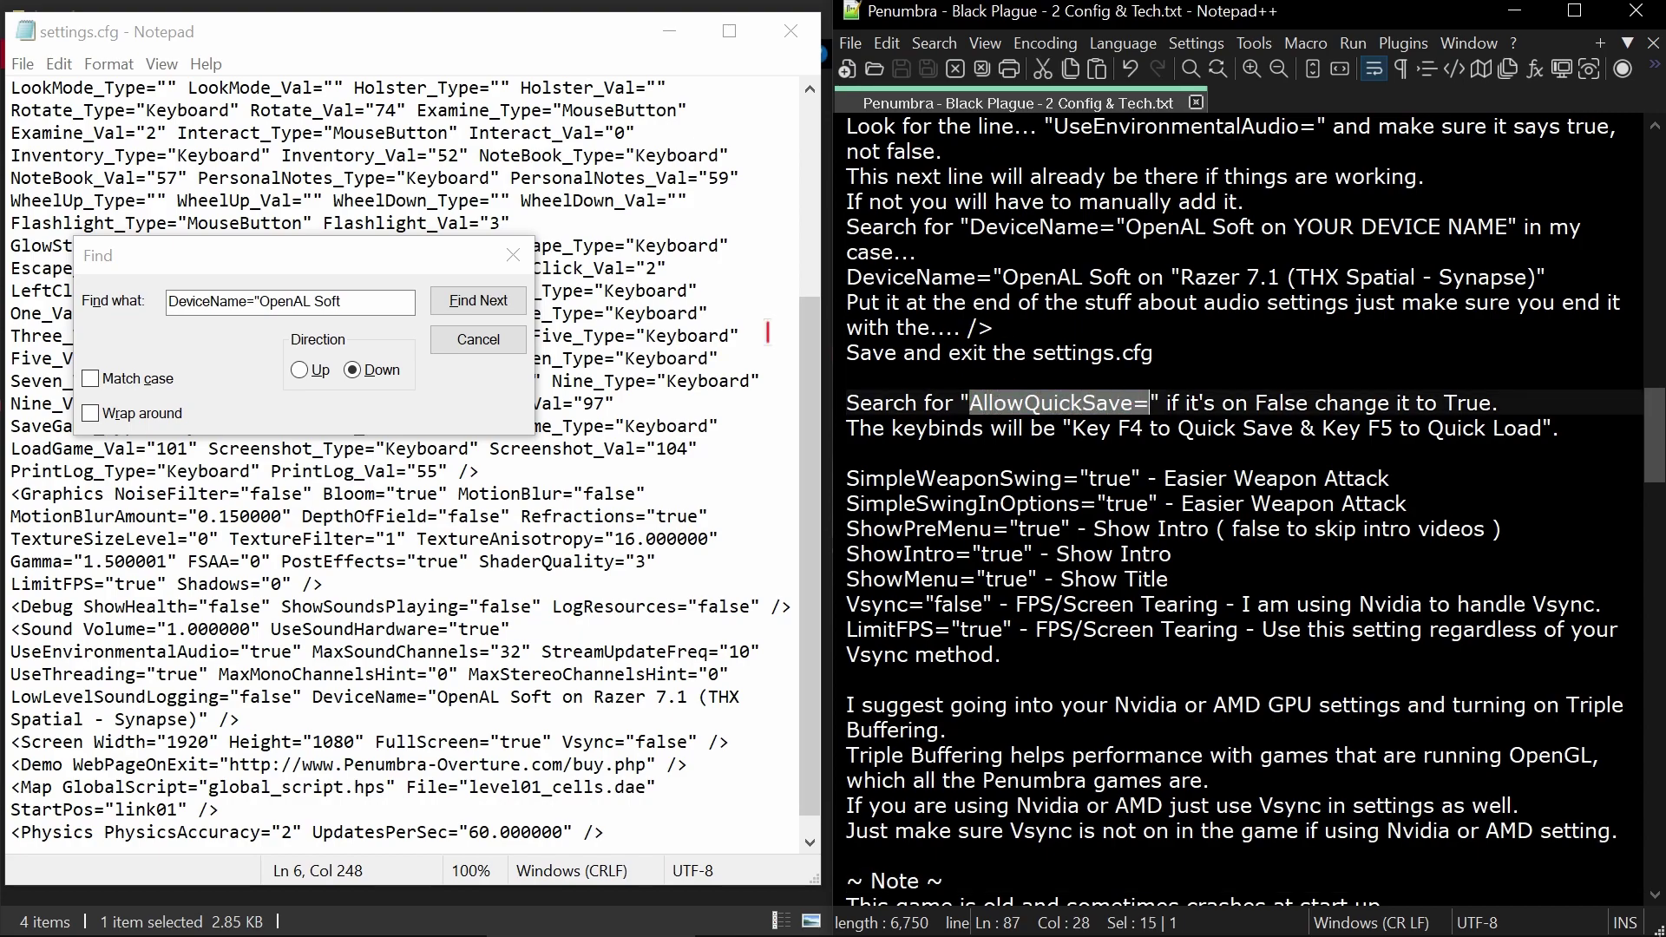
pyautogui.click(102, 297)
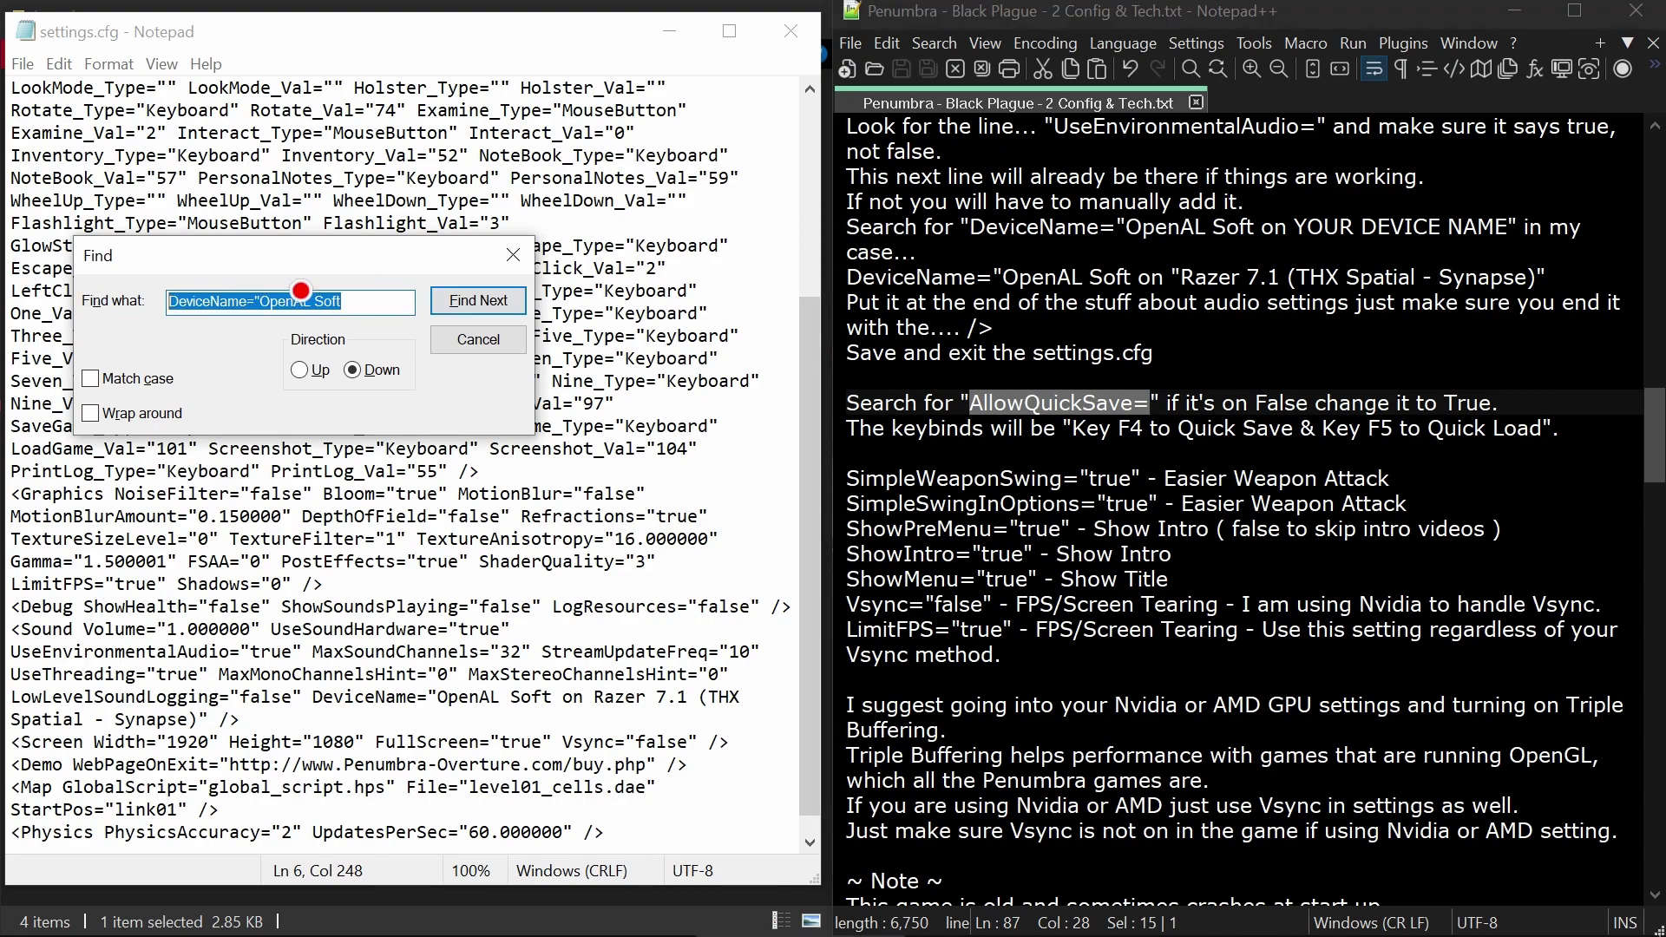
pyautogui.scroll(5, 409, 164)
pyautogui.click(106, 87)
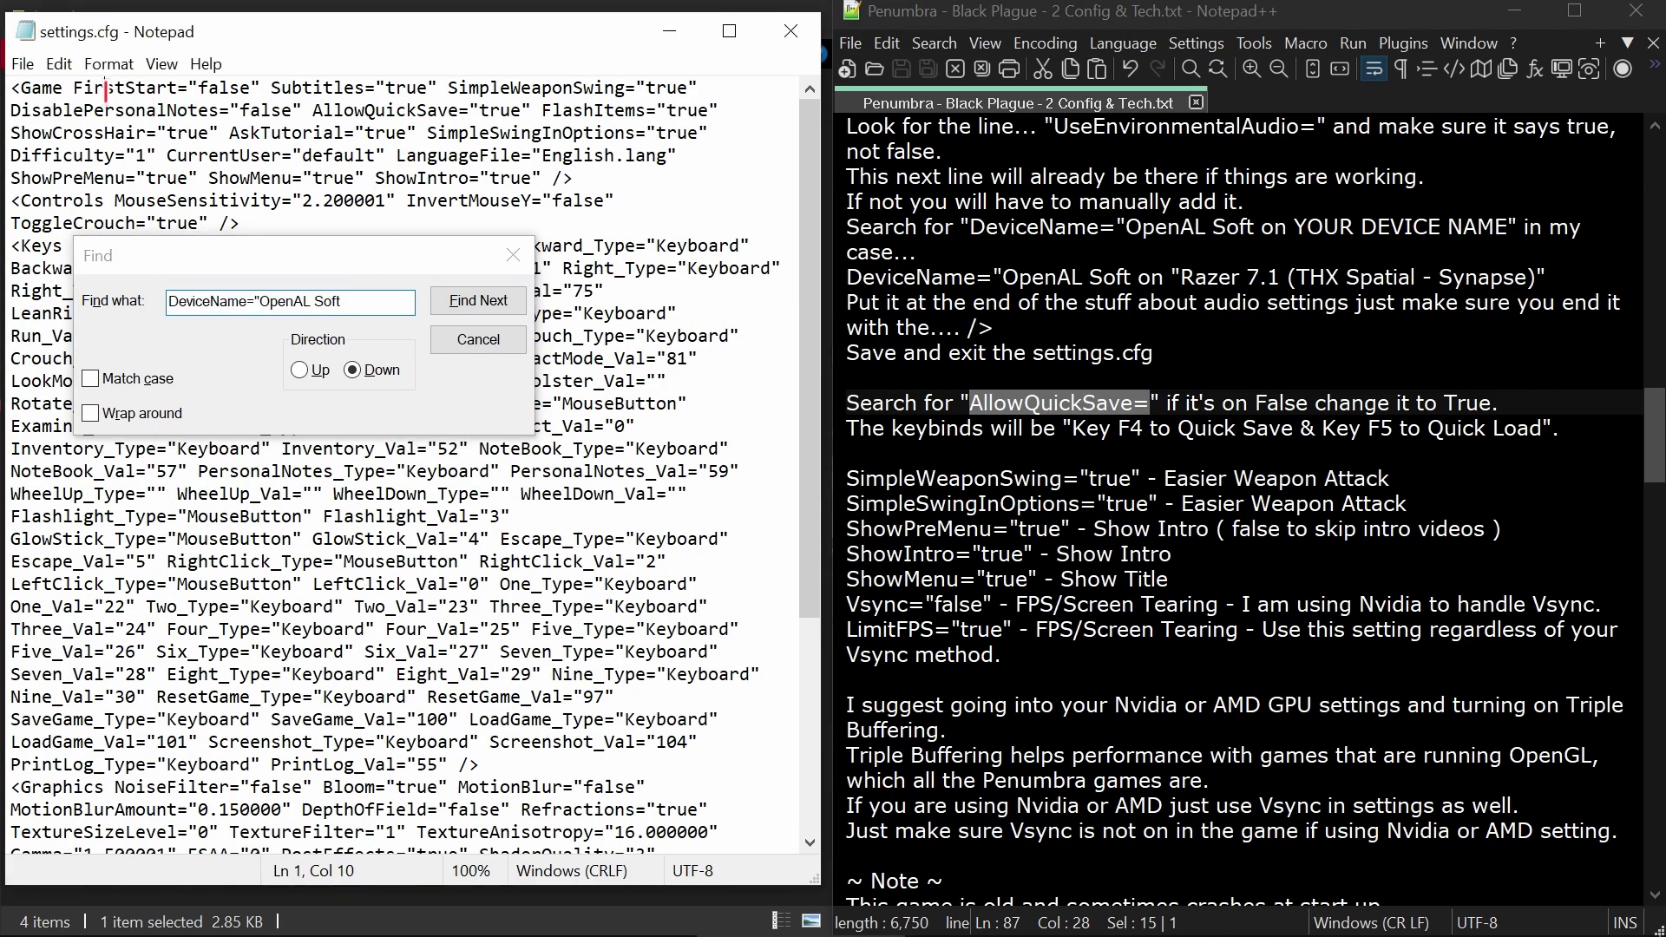
pyautogui.click(382, 305)
pyautogui.hotkey('ctrl', 'v')
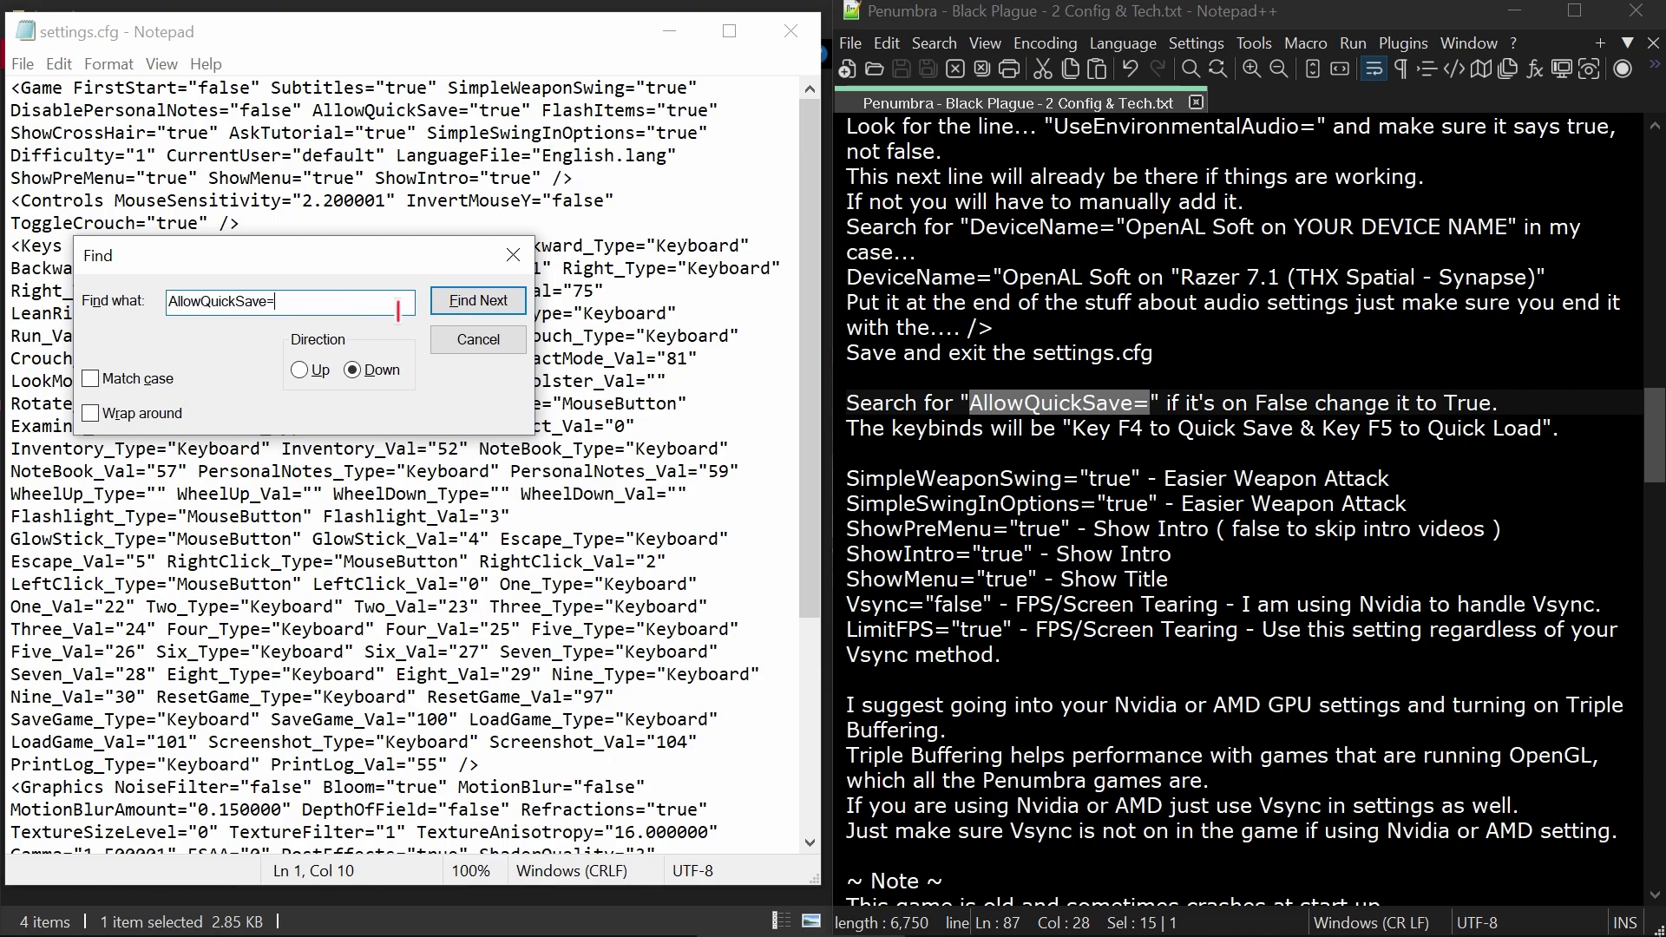
pyautogui.click(475, 301)
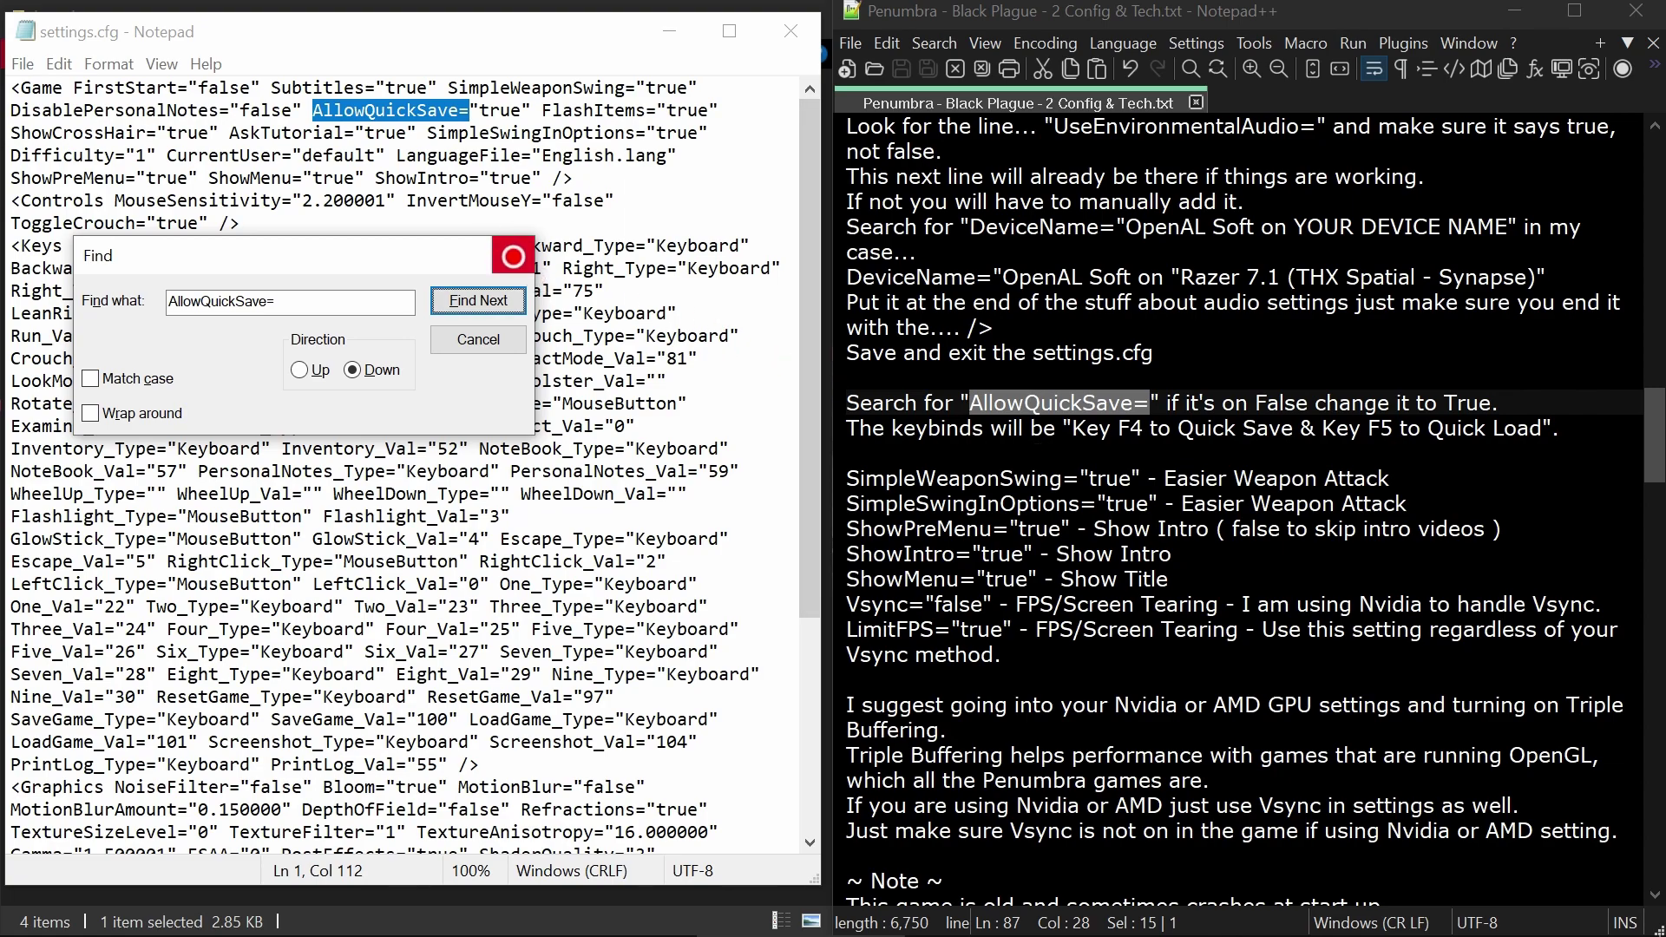
pyautogui.click(513, 255)
# Step: Review the notes from the LimitFPS line through the triple buffering and Vsync advice
pyautogui.click(1350, 649)
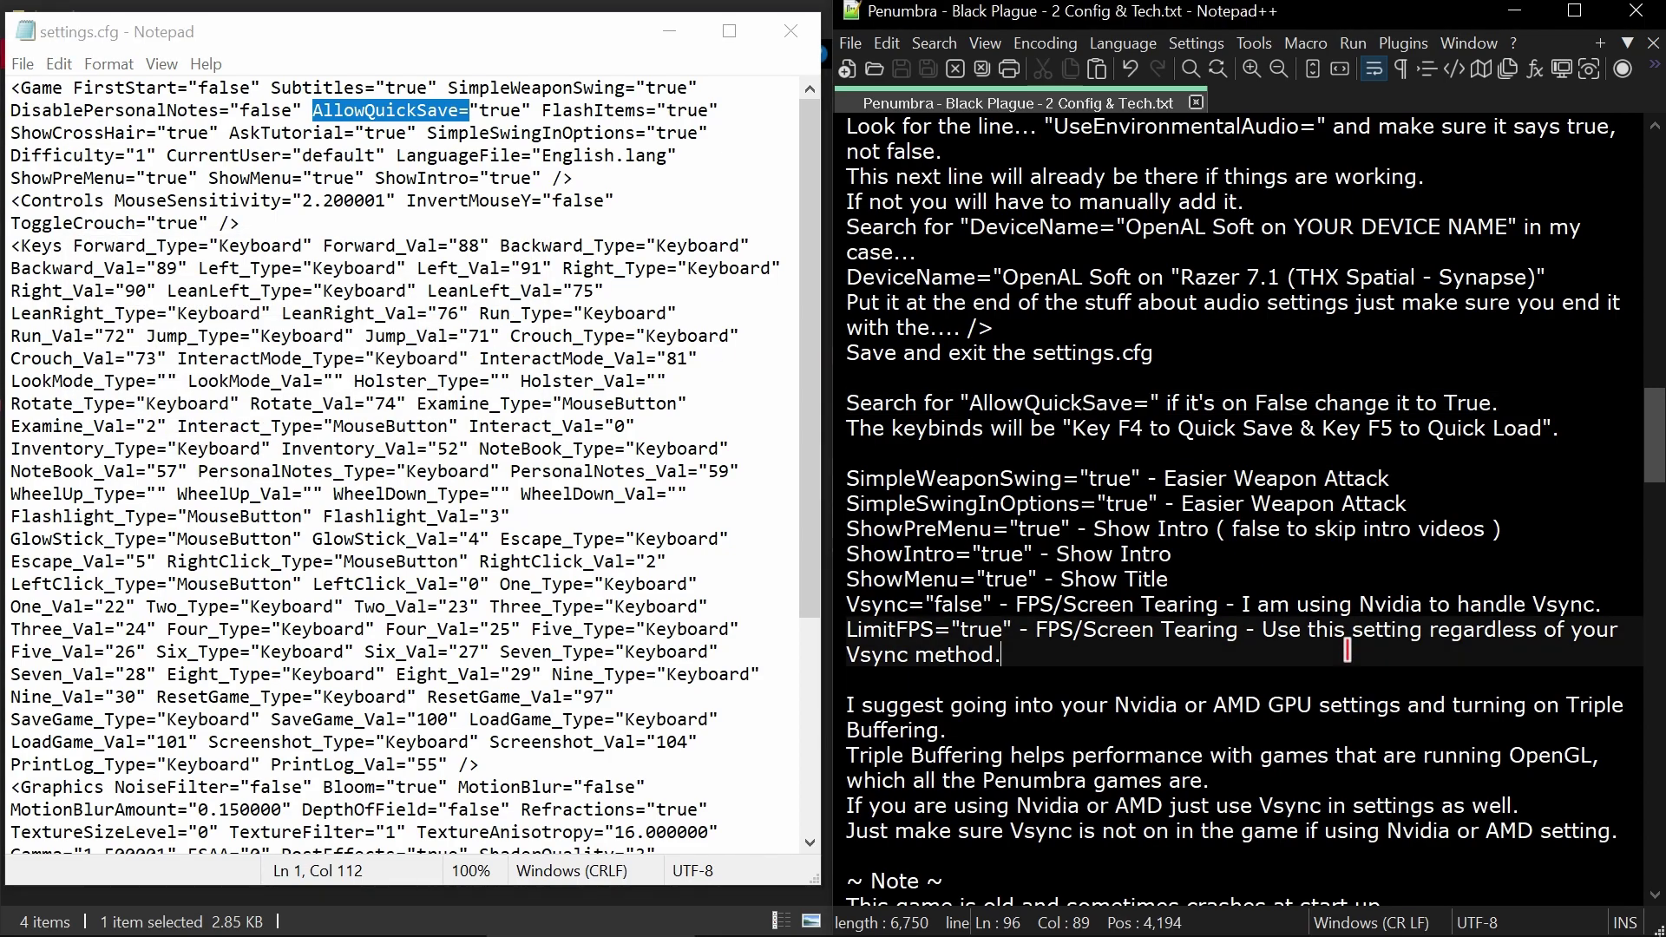
pyautogui.press('Down')
pyautogui.press('Down')
pyautogui.press('Down')
pyautogui.press('Down')
pyautogui.press('Down')
pyautogui.press('Down')
pyautogui.press('Down')
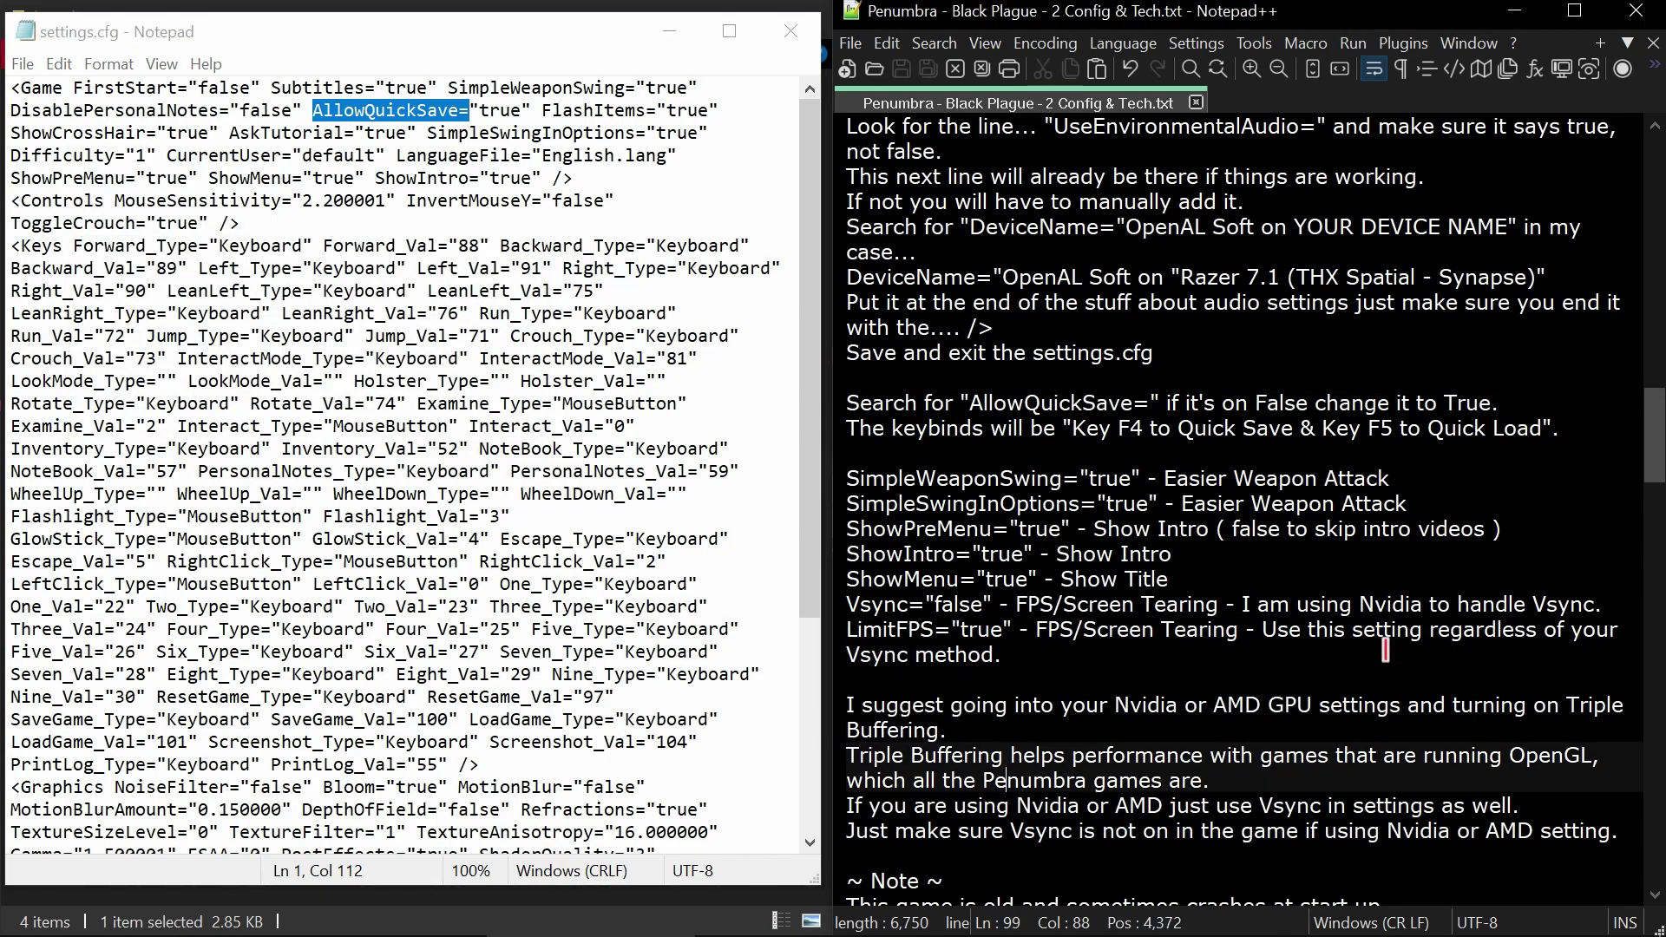
pyautogui.press('Down')
pyautogui.press('Down')
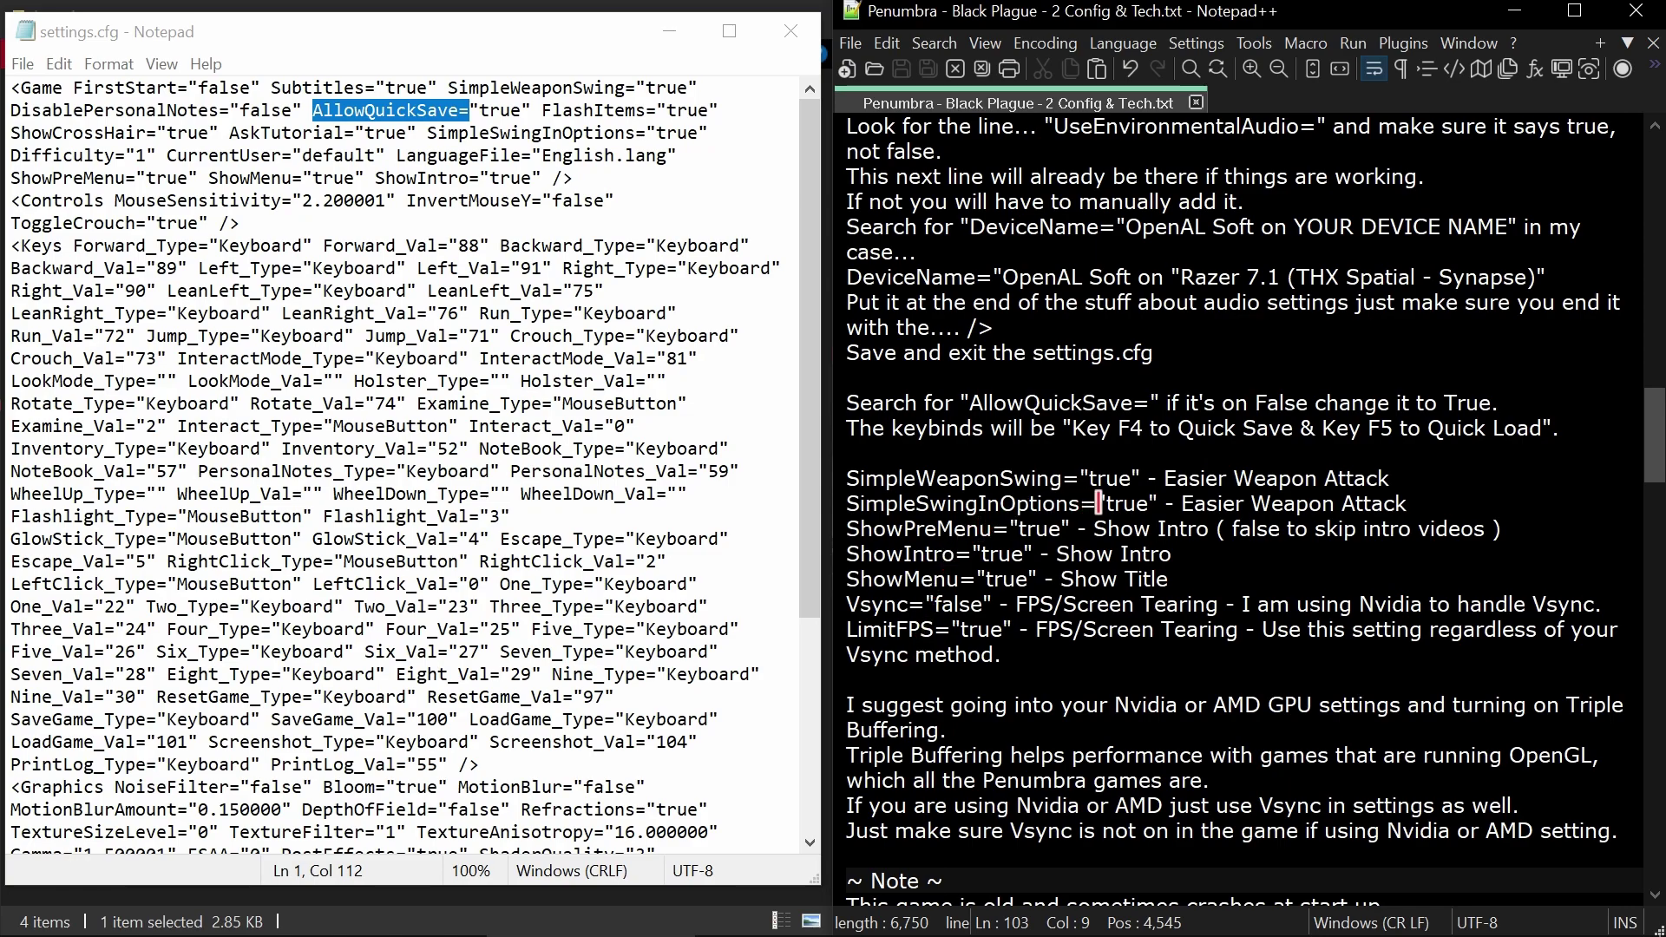
# Step: Copy "SimpleSwingInOptions=" from the notes, paste it inside the word "FirstStart" in settings.cfg, and search the file for it
pyautogui.moveTo(1099, 503); pyautogui.dragTo(847, 504)
pyautogui.hotkey('ctrl', 'c')
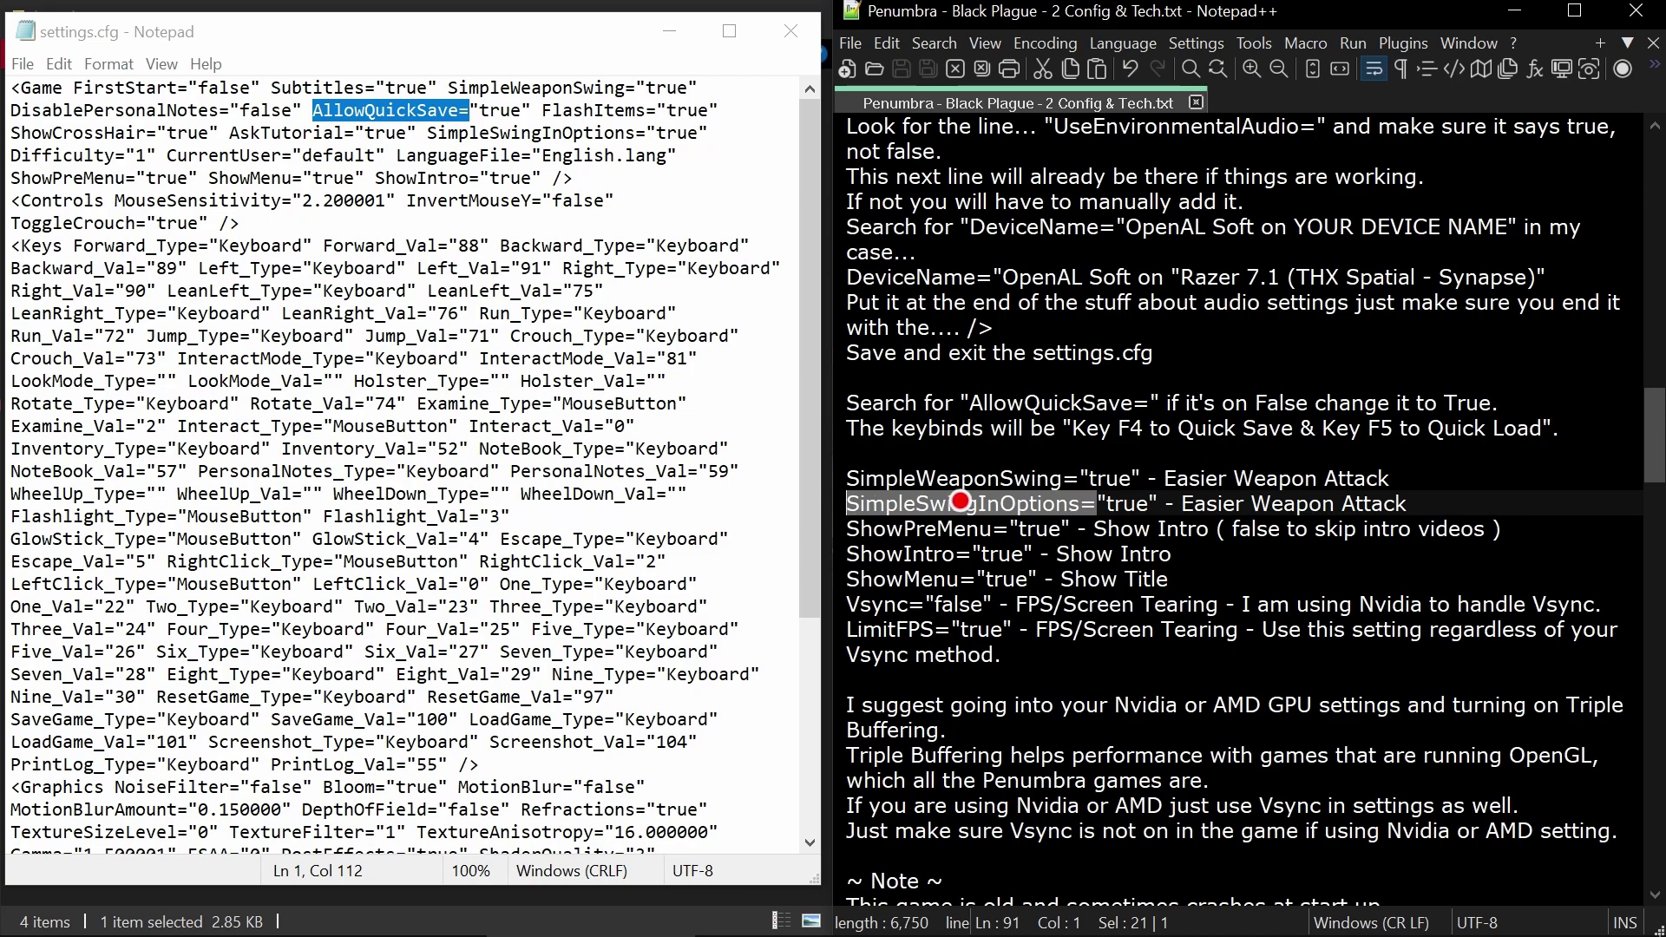
pyautogui.click(135, 87)
pyautogui.hotkey('ctrl', 'v')
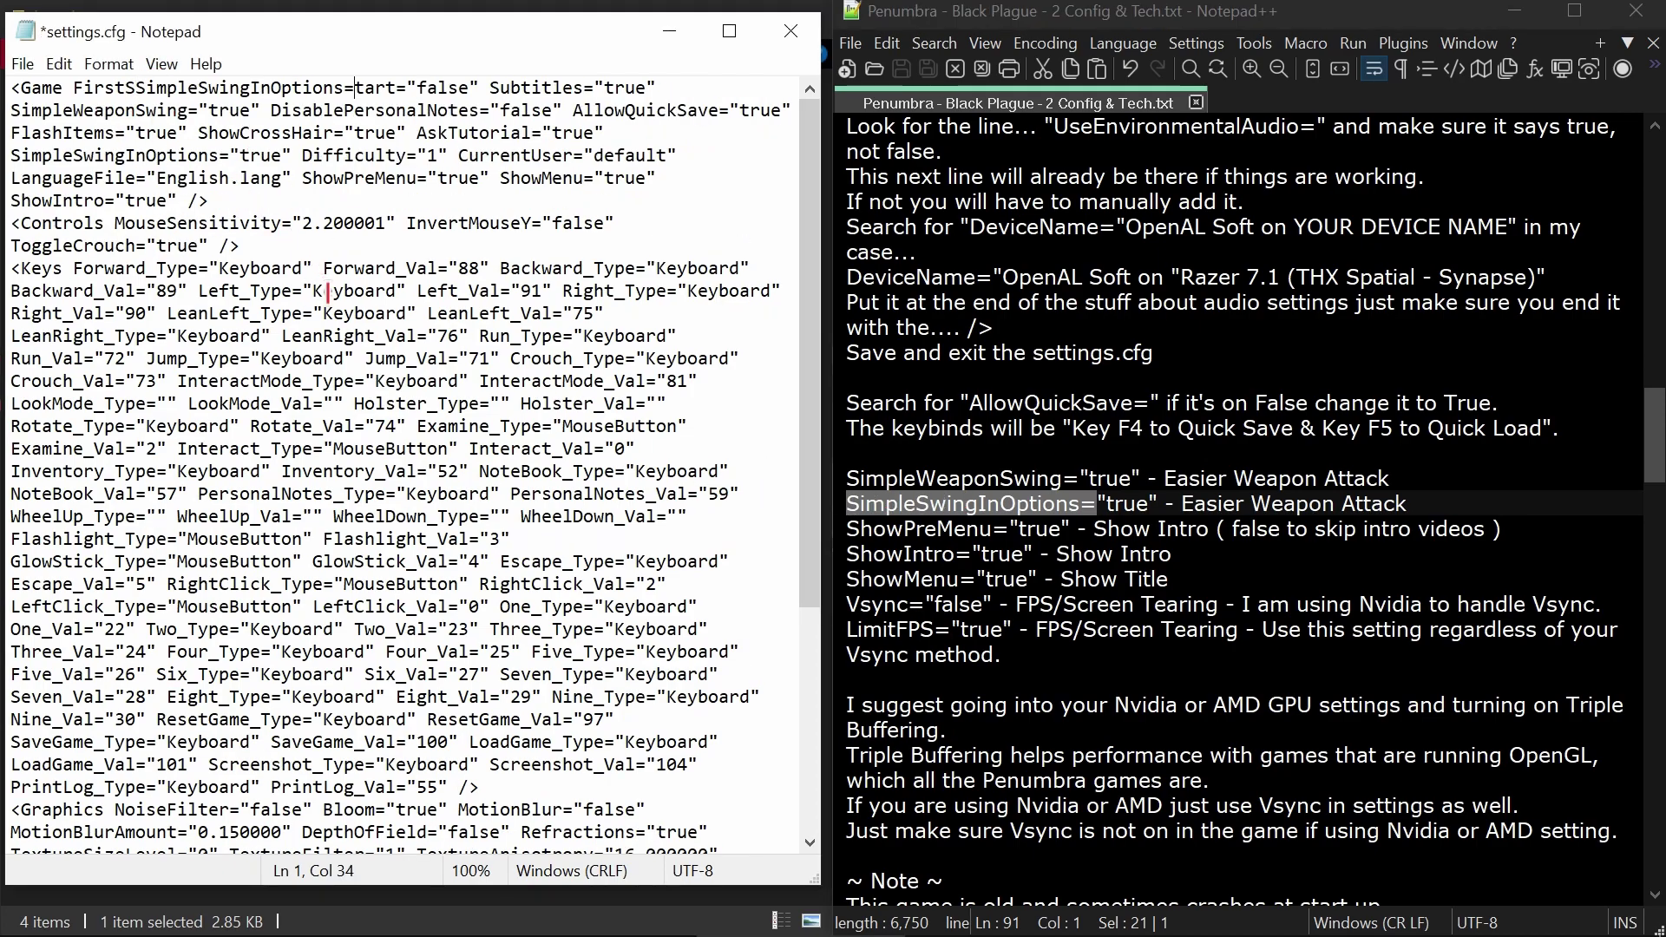
pyautogui.hotkey('ctrl', 'f')
pyautogui.hotkey('ctrl', 'v')
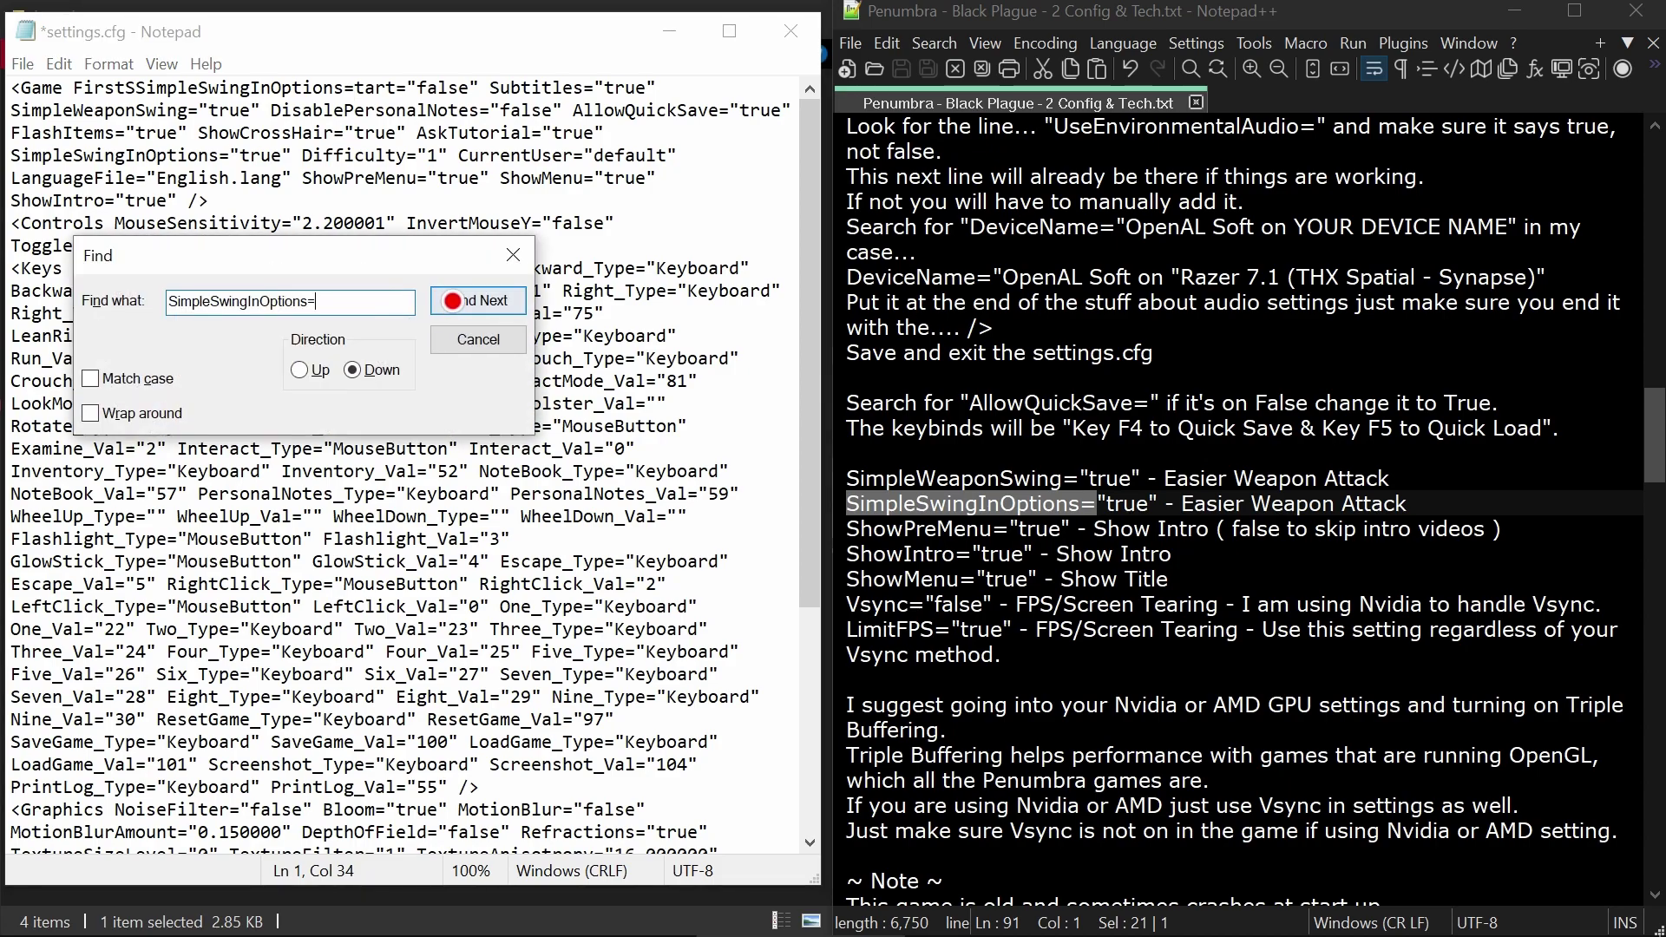
pyautogui.click(452, 300)
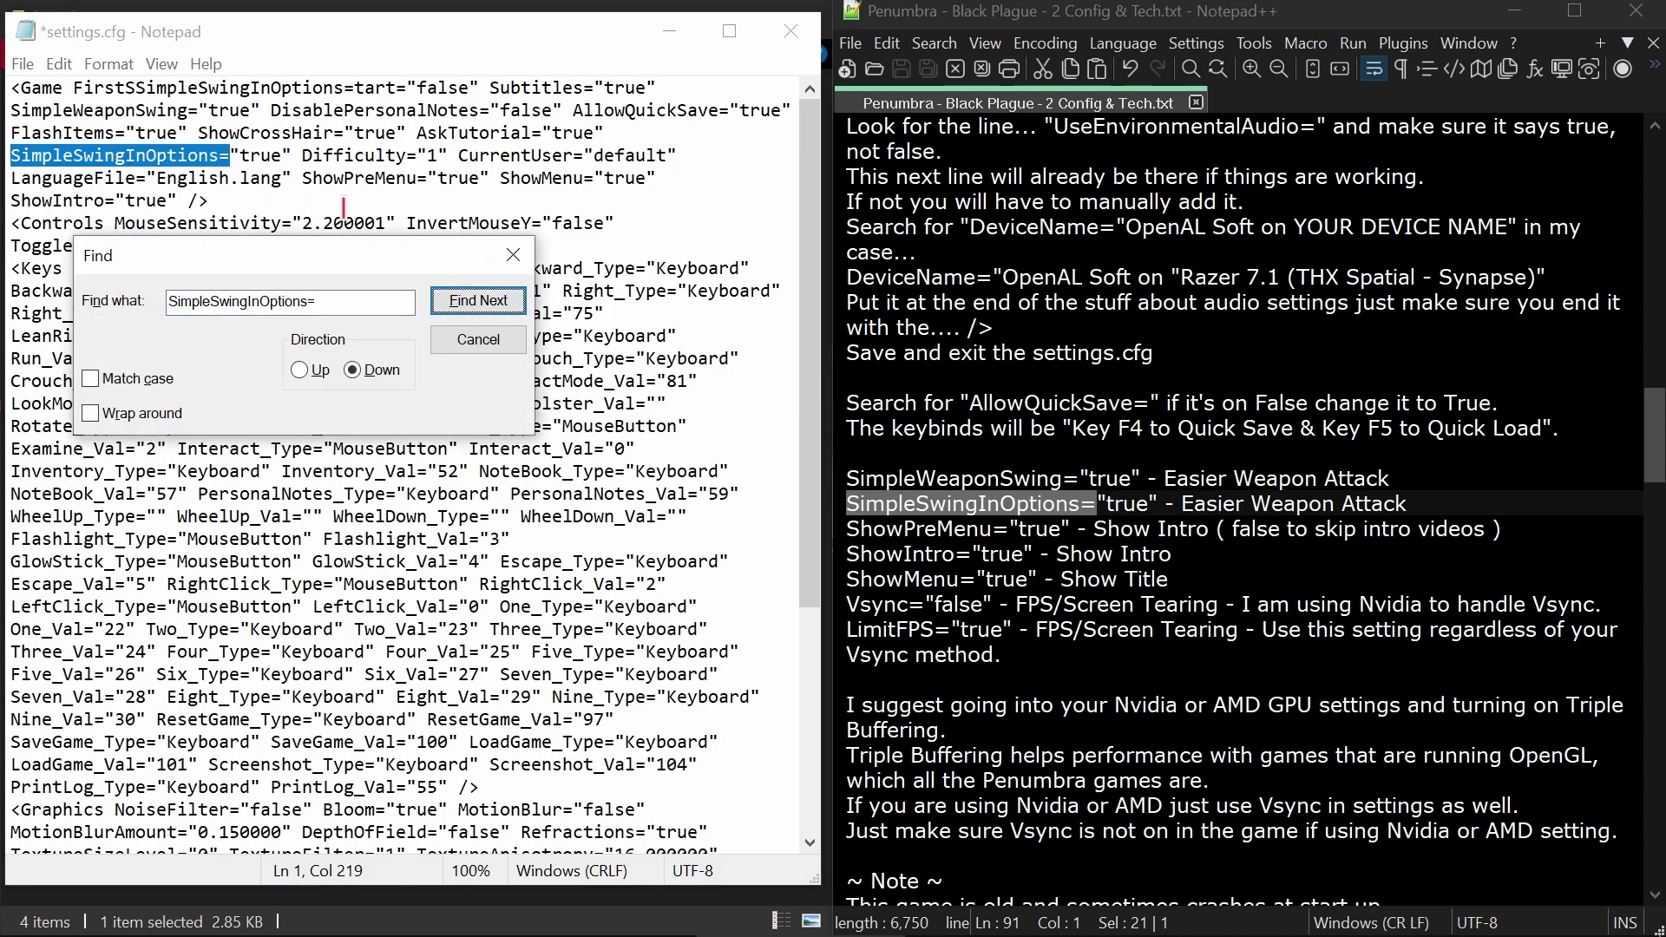
pyautogui.click(524, 245)
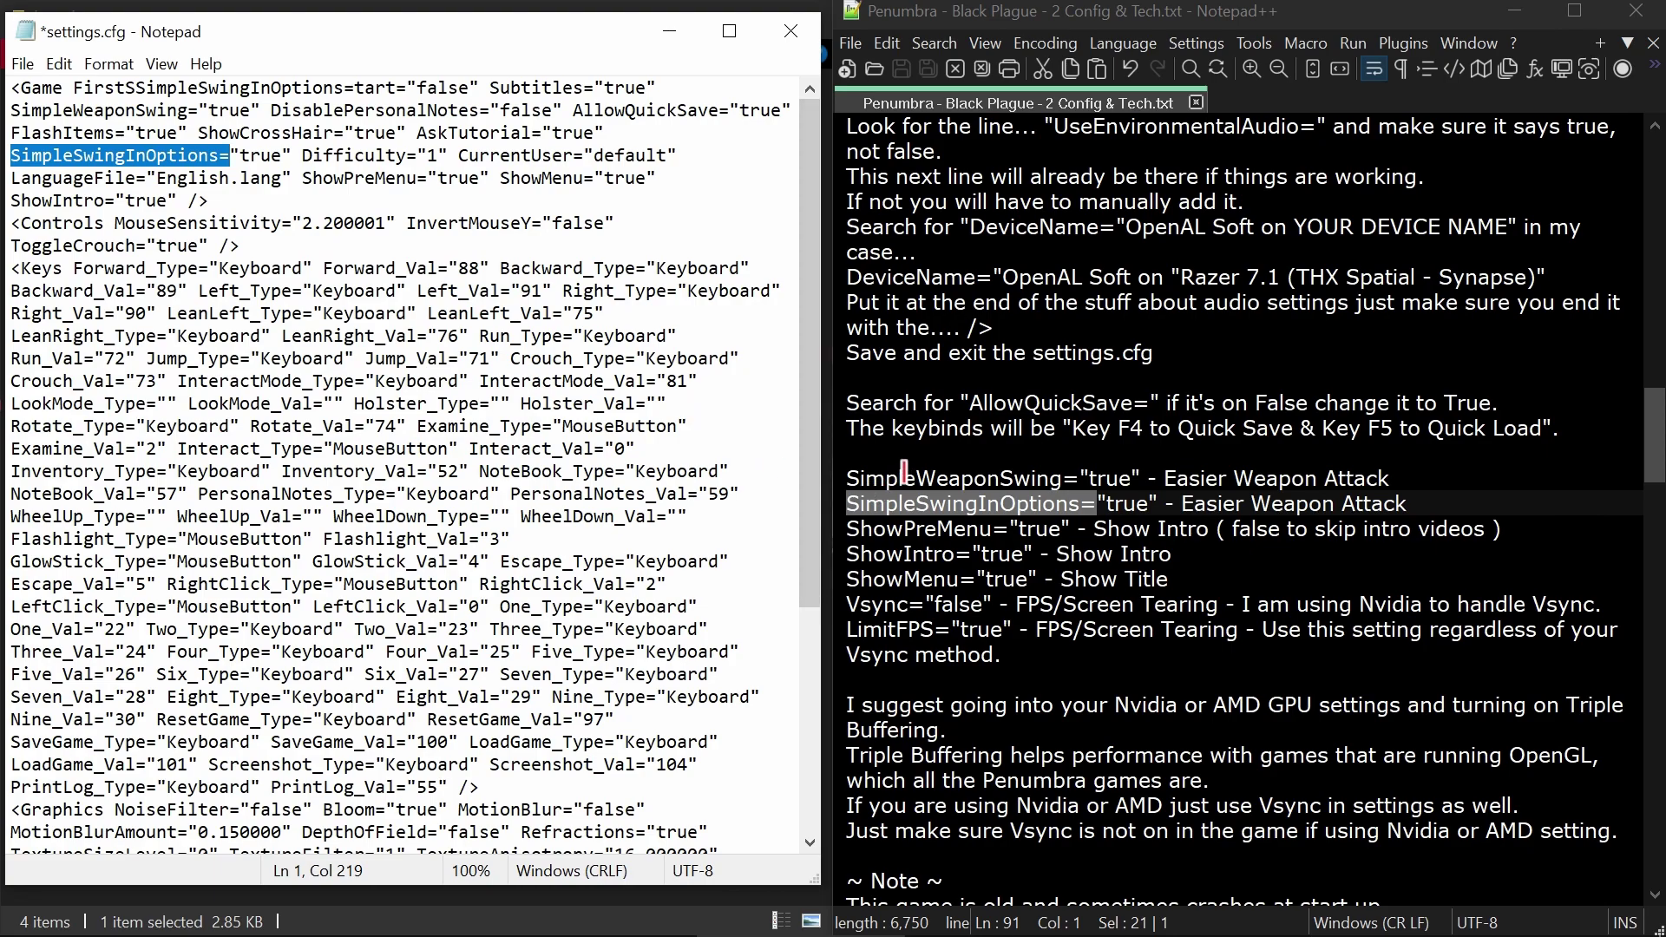
pyautogui.click(905, 477)
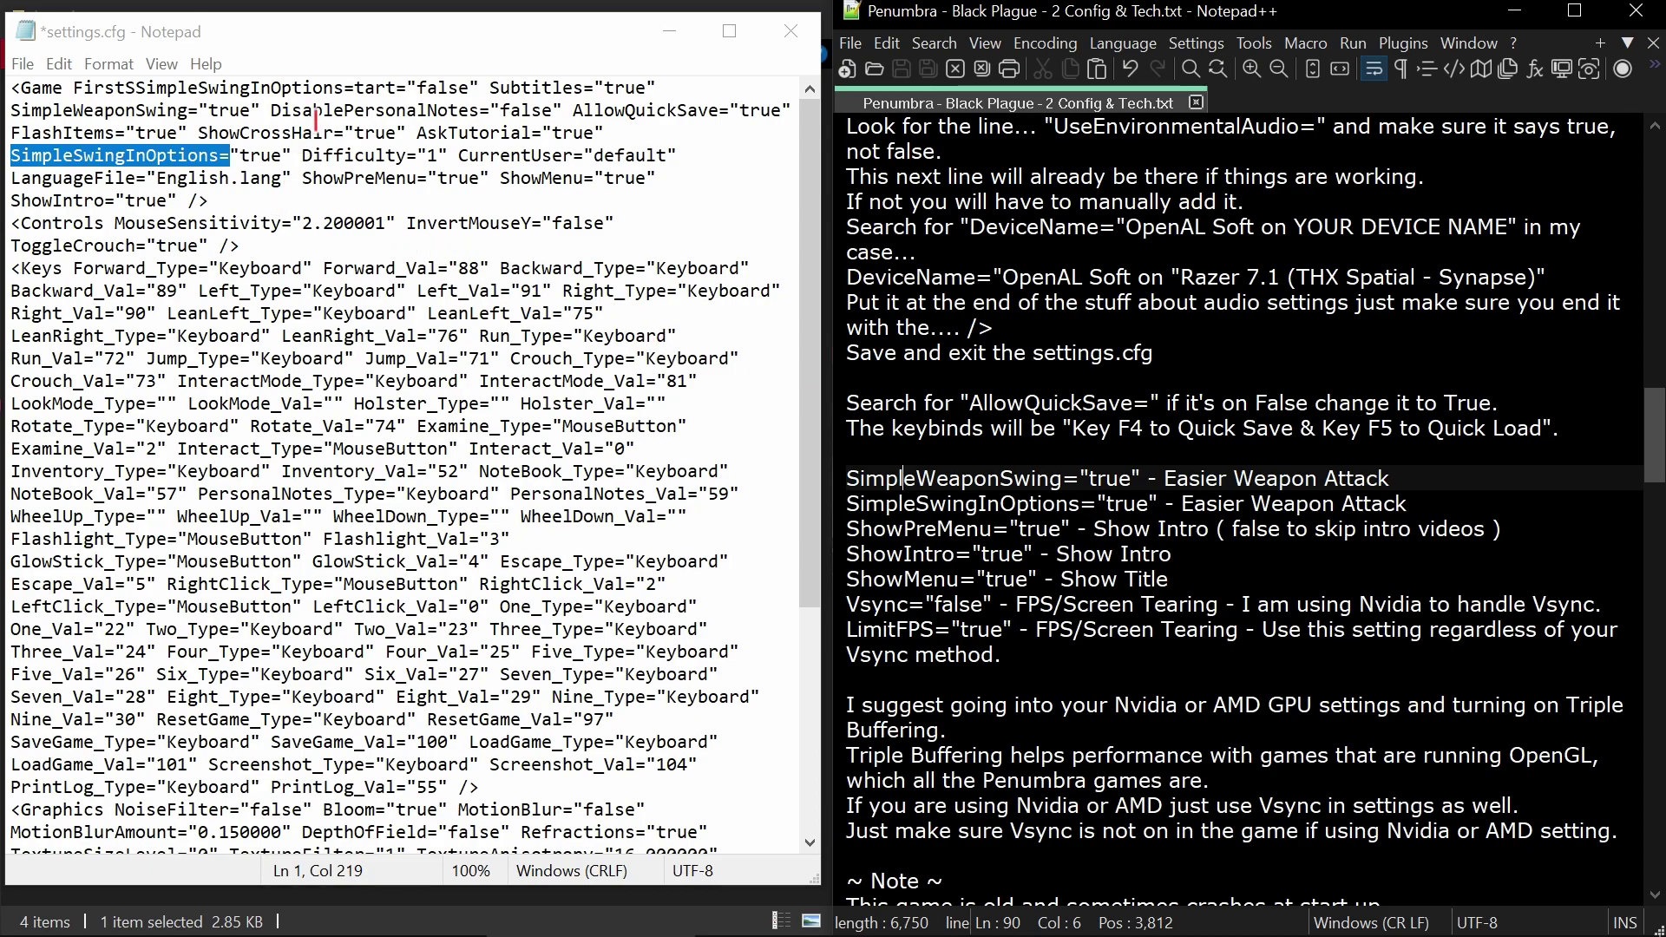
# Step: Search settings.cfg for "vsync" and review the Vsync and LimitFPS advice in the notes
pyautogui.click(330, 90)
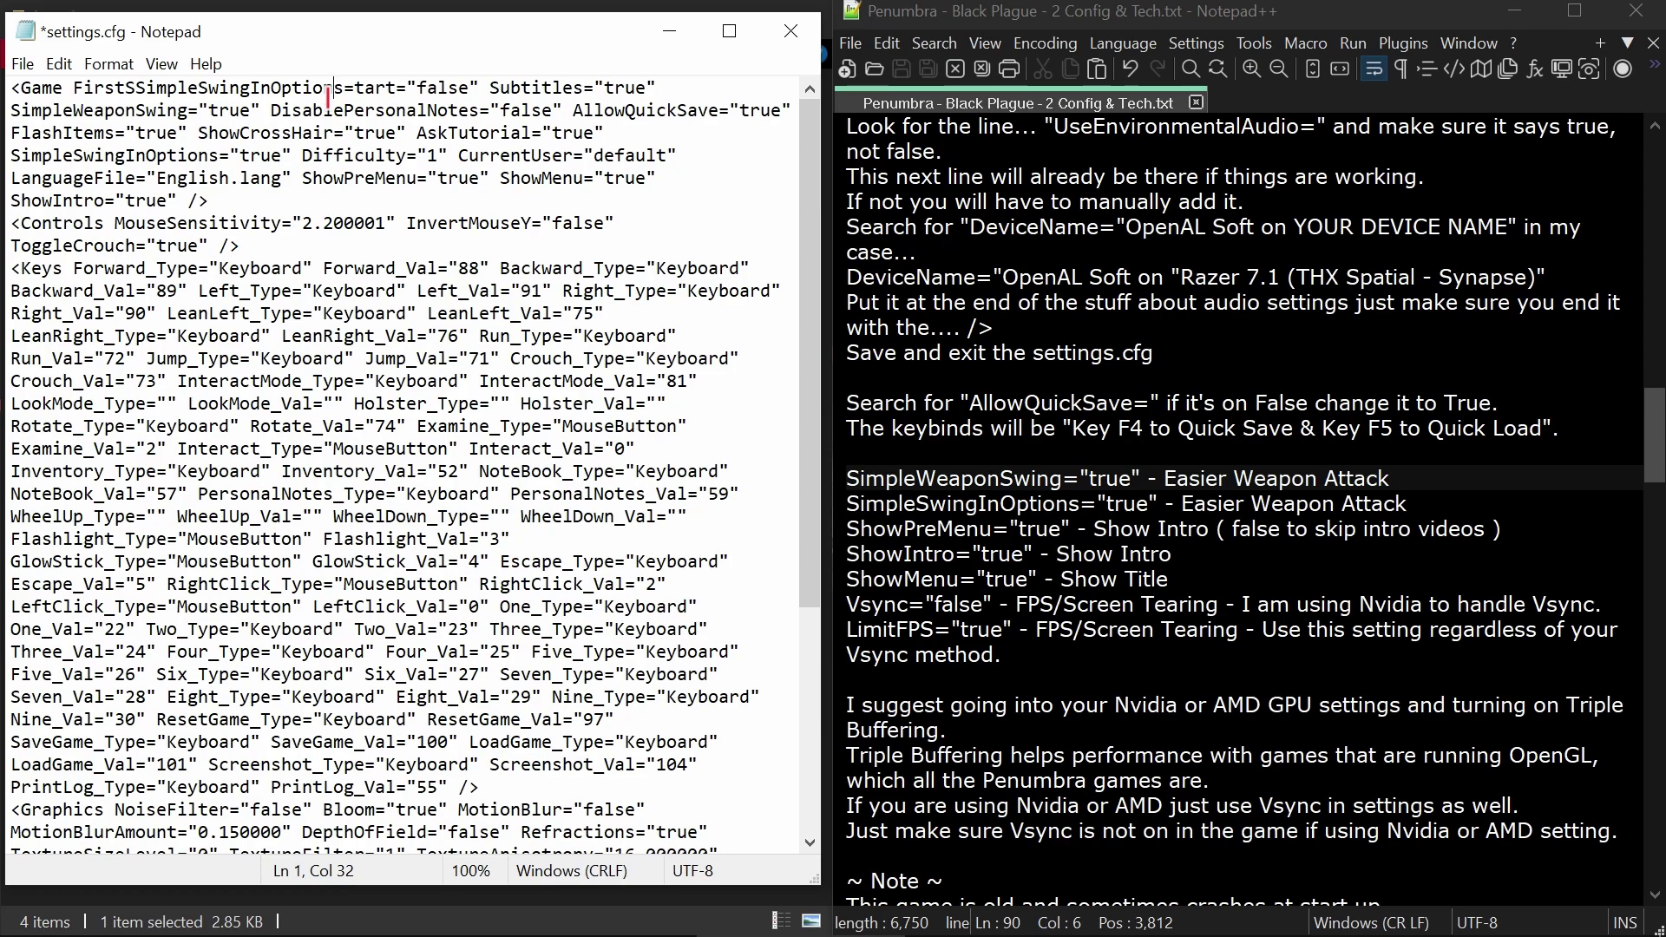
pyautogui.hotkey('ctrl', 'f')
pyautogui.write('vsync')
pyautogui.press('Return')
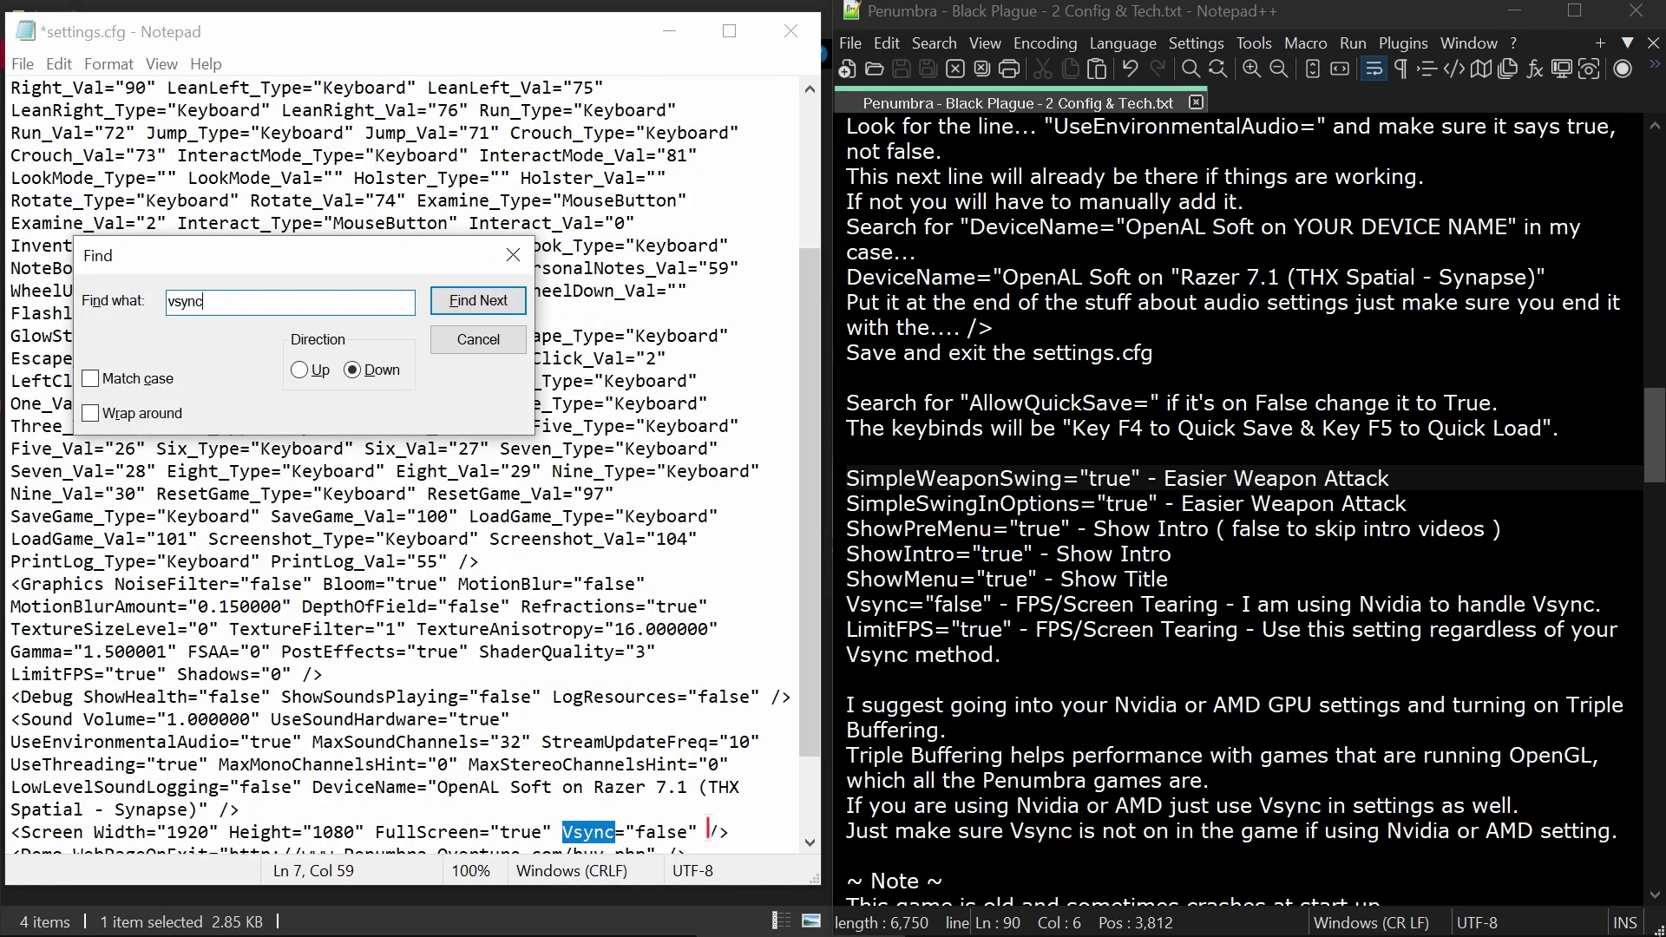
pyautogui.press('Escape')
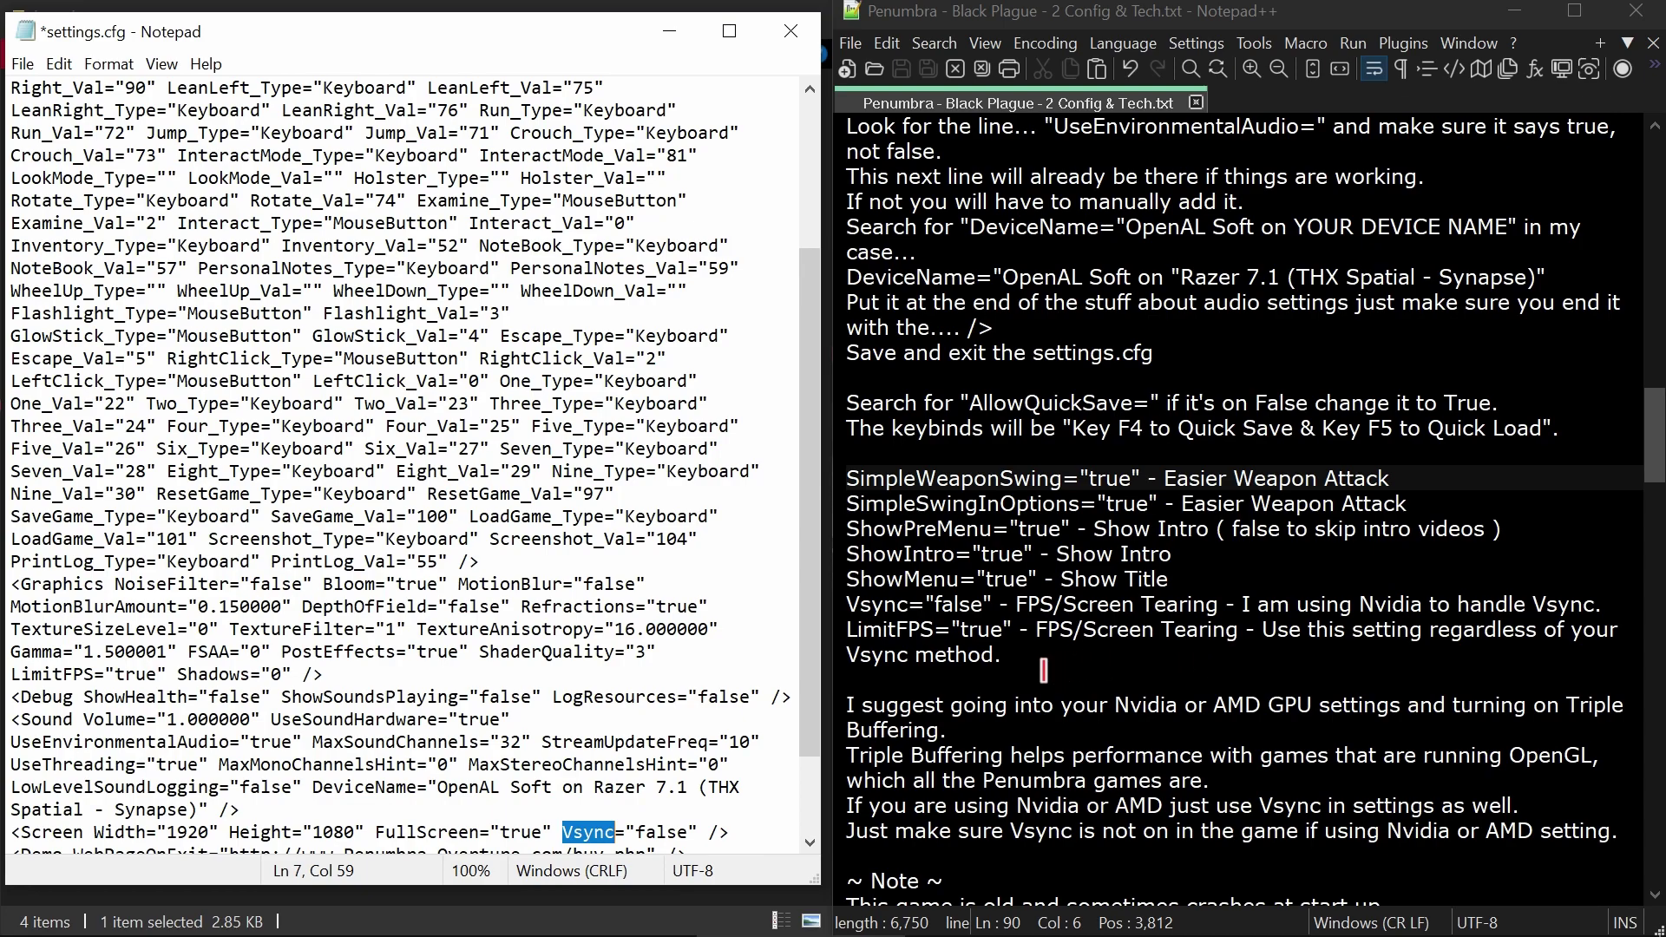
pyautogui.scroll(-2, 1205, 679)
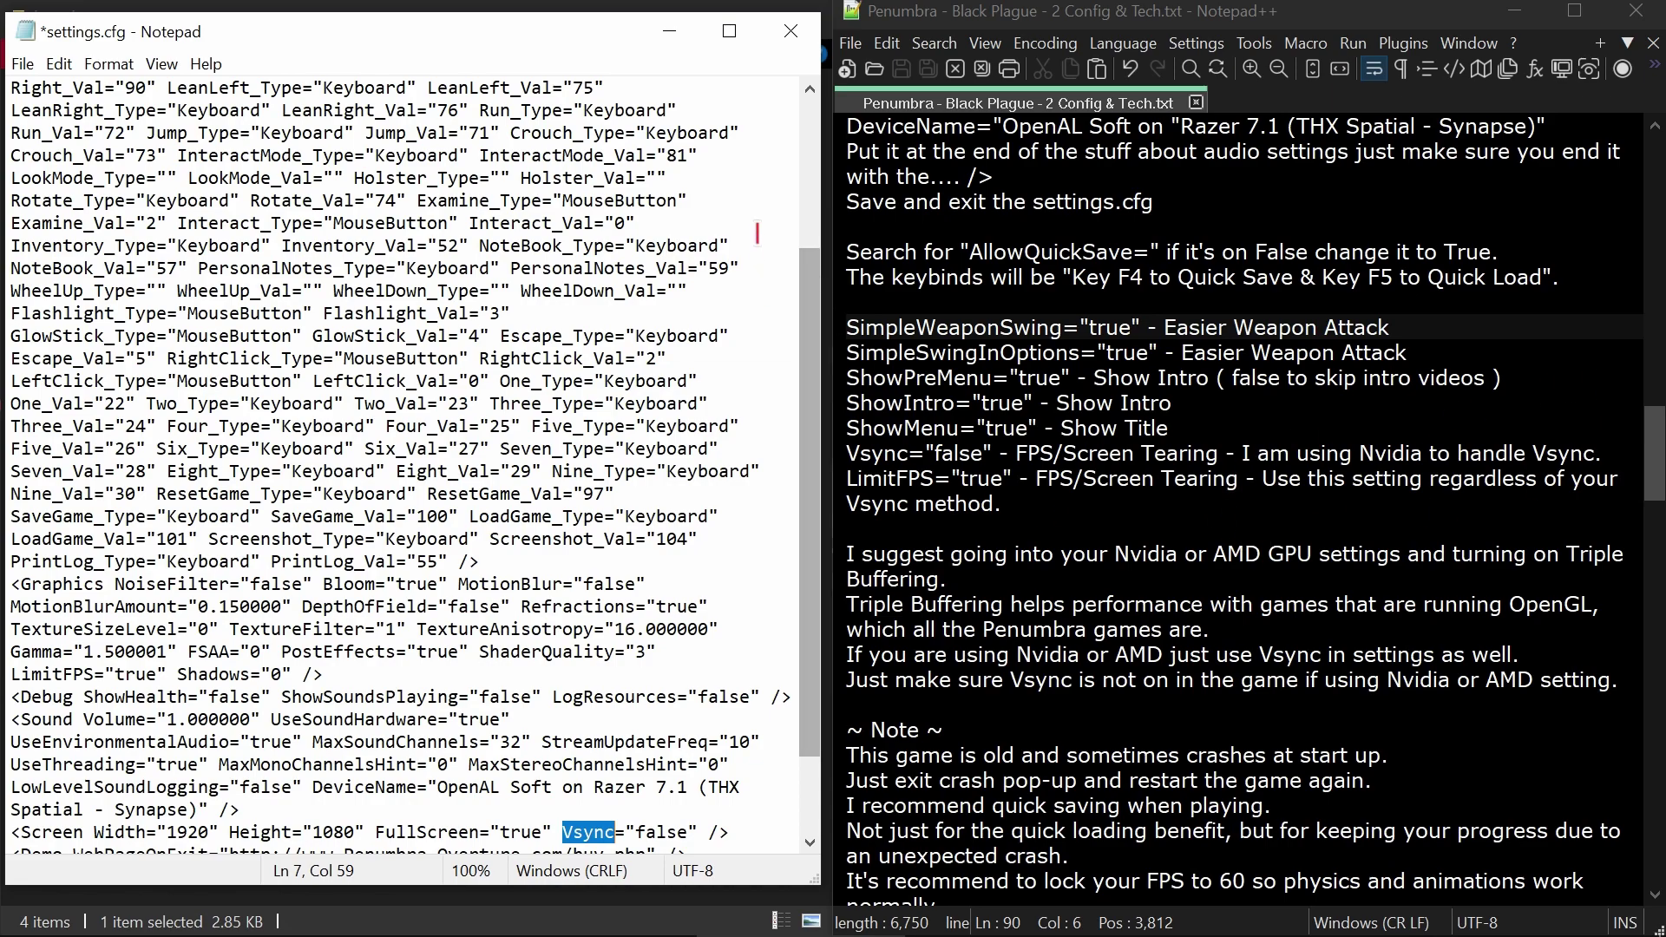
# Step: Close the Black Plague settings.cfg and save its changes
pyautogui.click(795, 28)
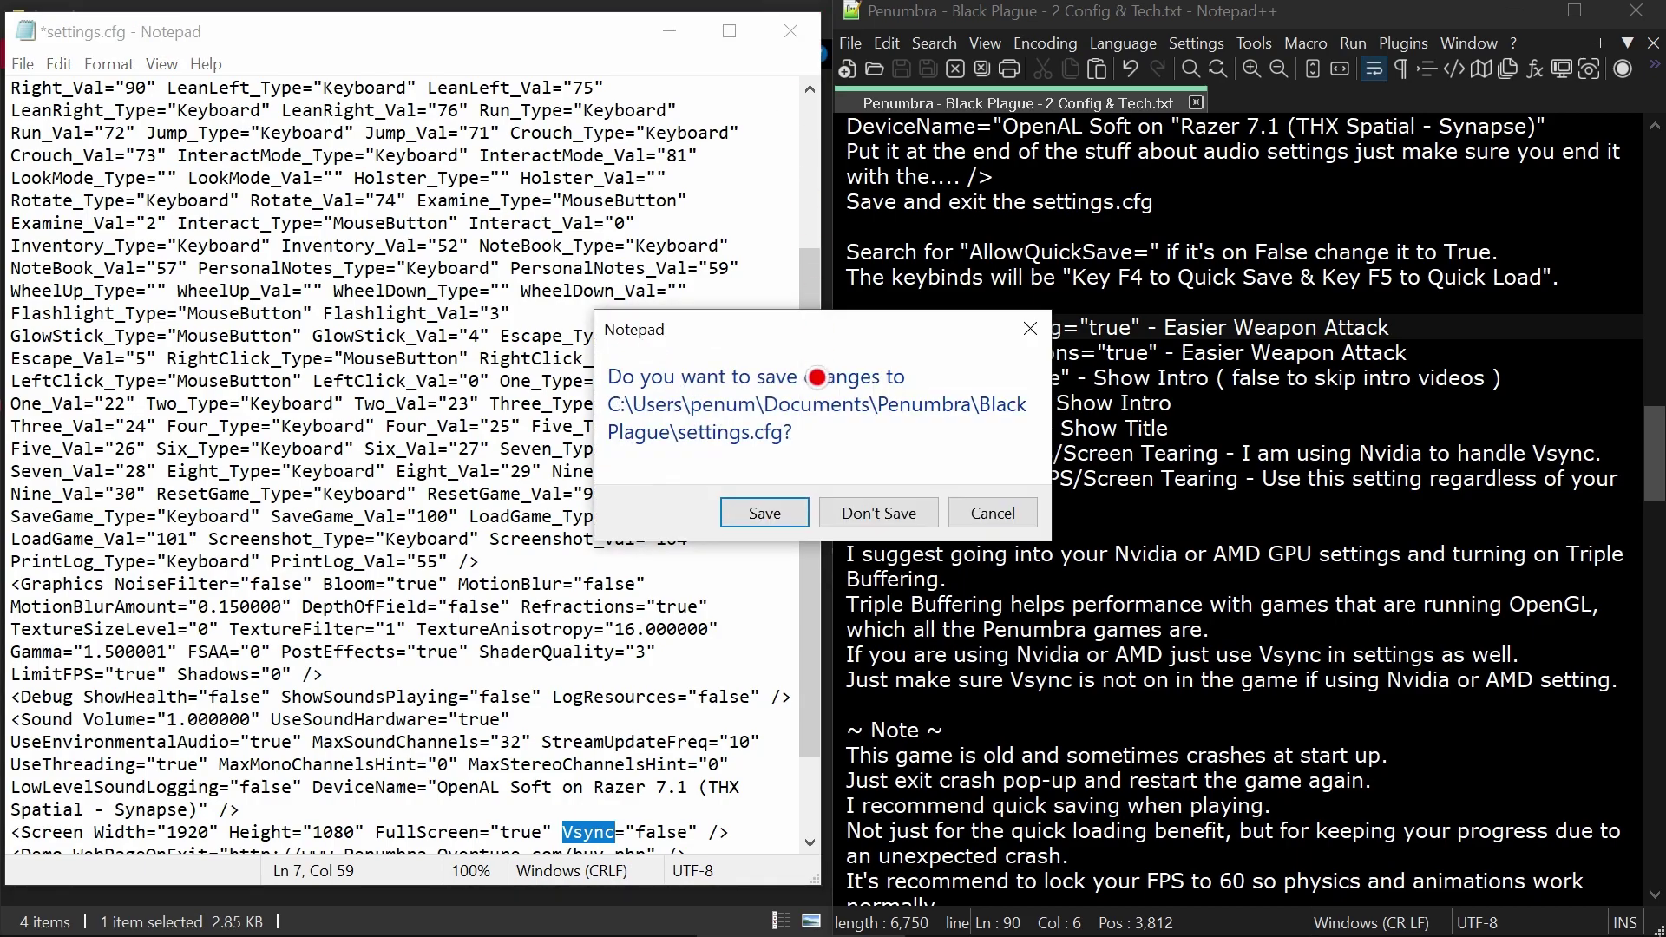
pyautogui.click(763, 513)
# Step: Return to the 01 YouTube Video - Shortcuts folder, open Nvidia Control Panel and show the per-program 3D settings
pyautogui.click(116, 116)
pyautogui.hotkey('alt', 'Left')
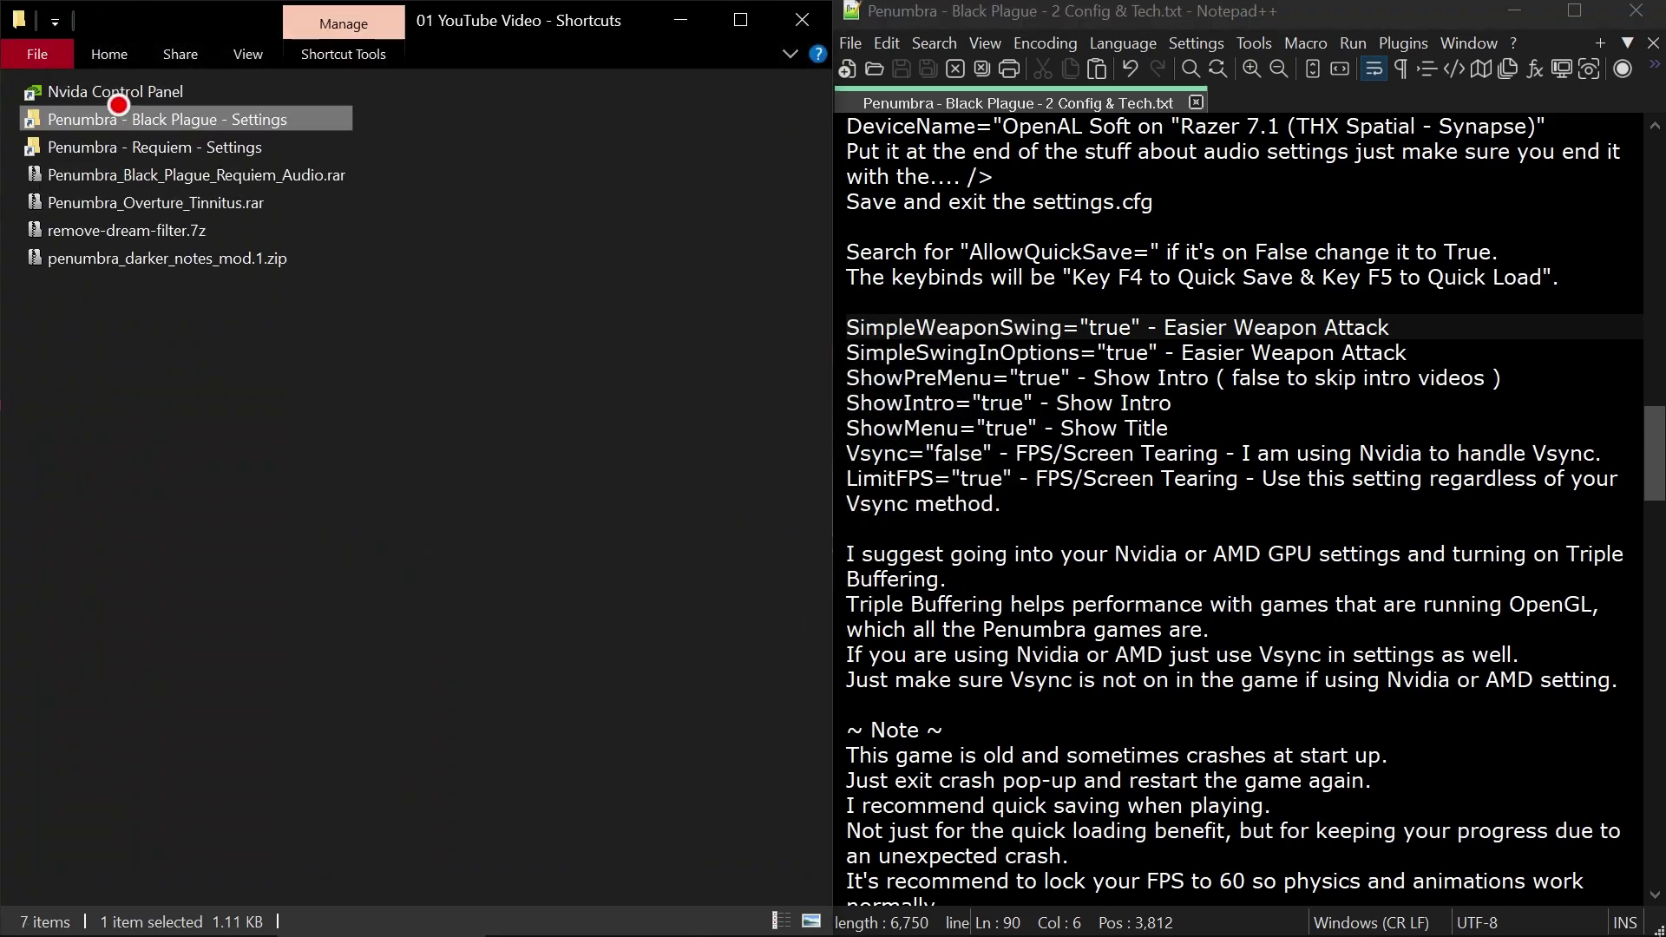
pyautogui.doubleClick(130, 88)
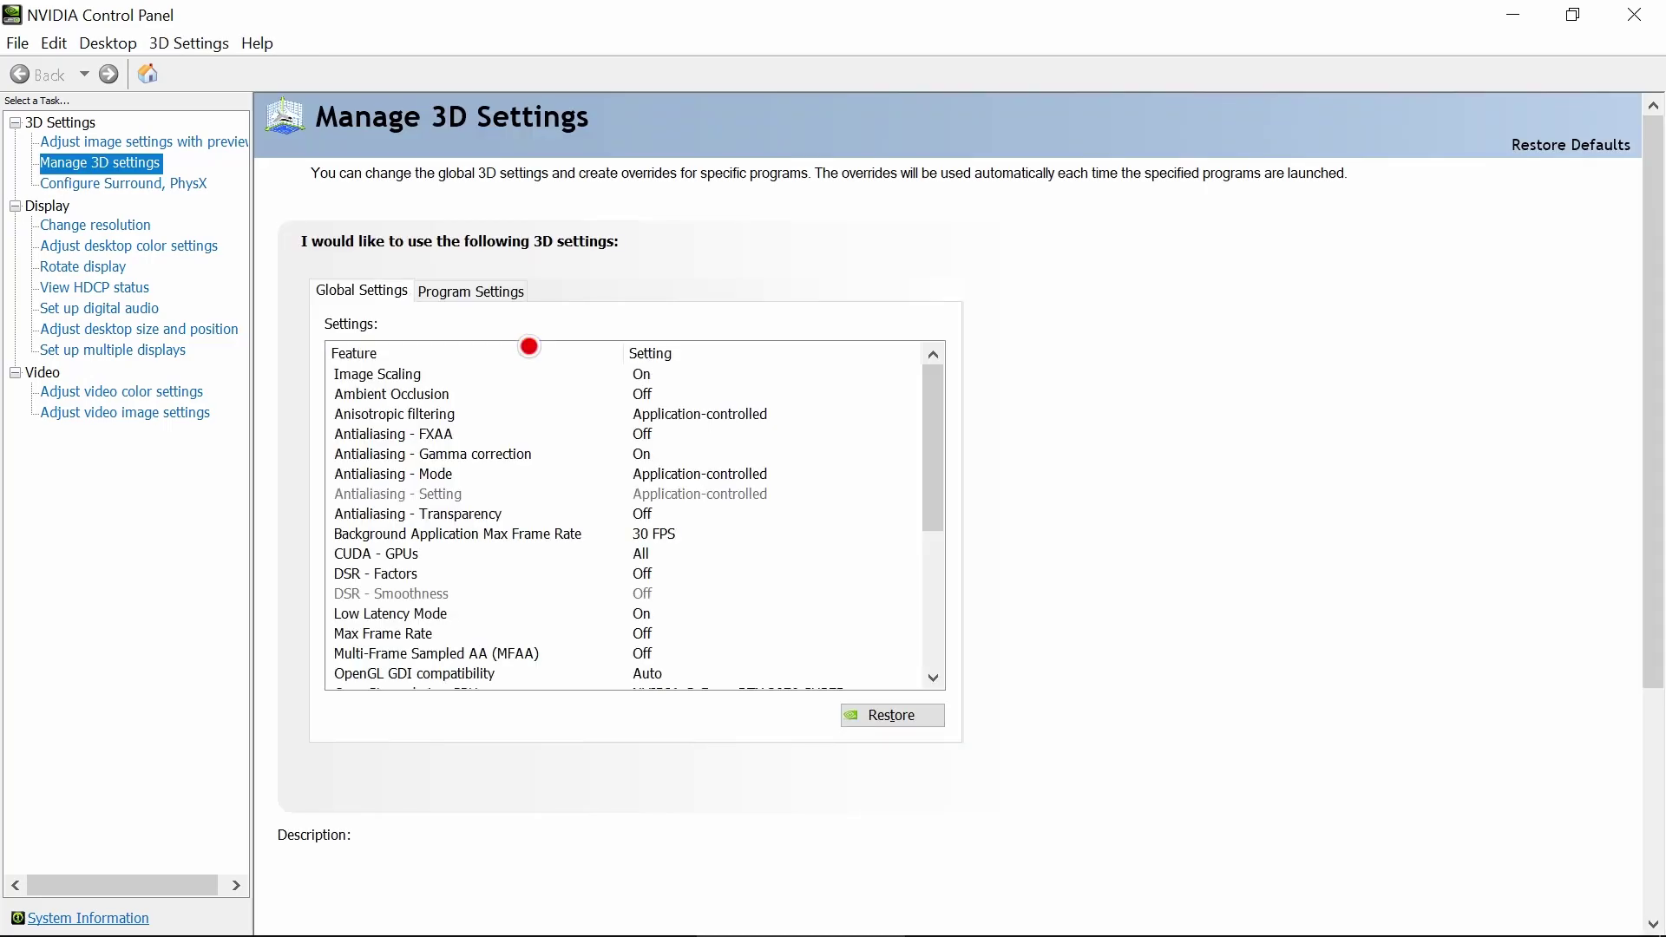
pyautogui.click(501, 295)
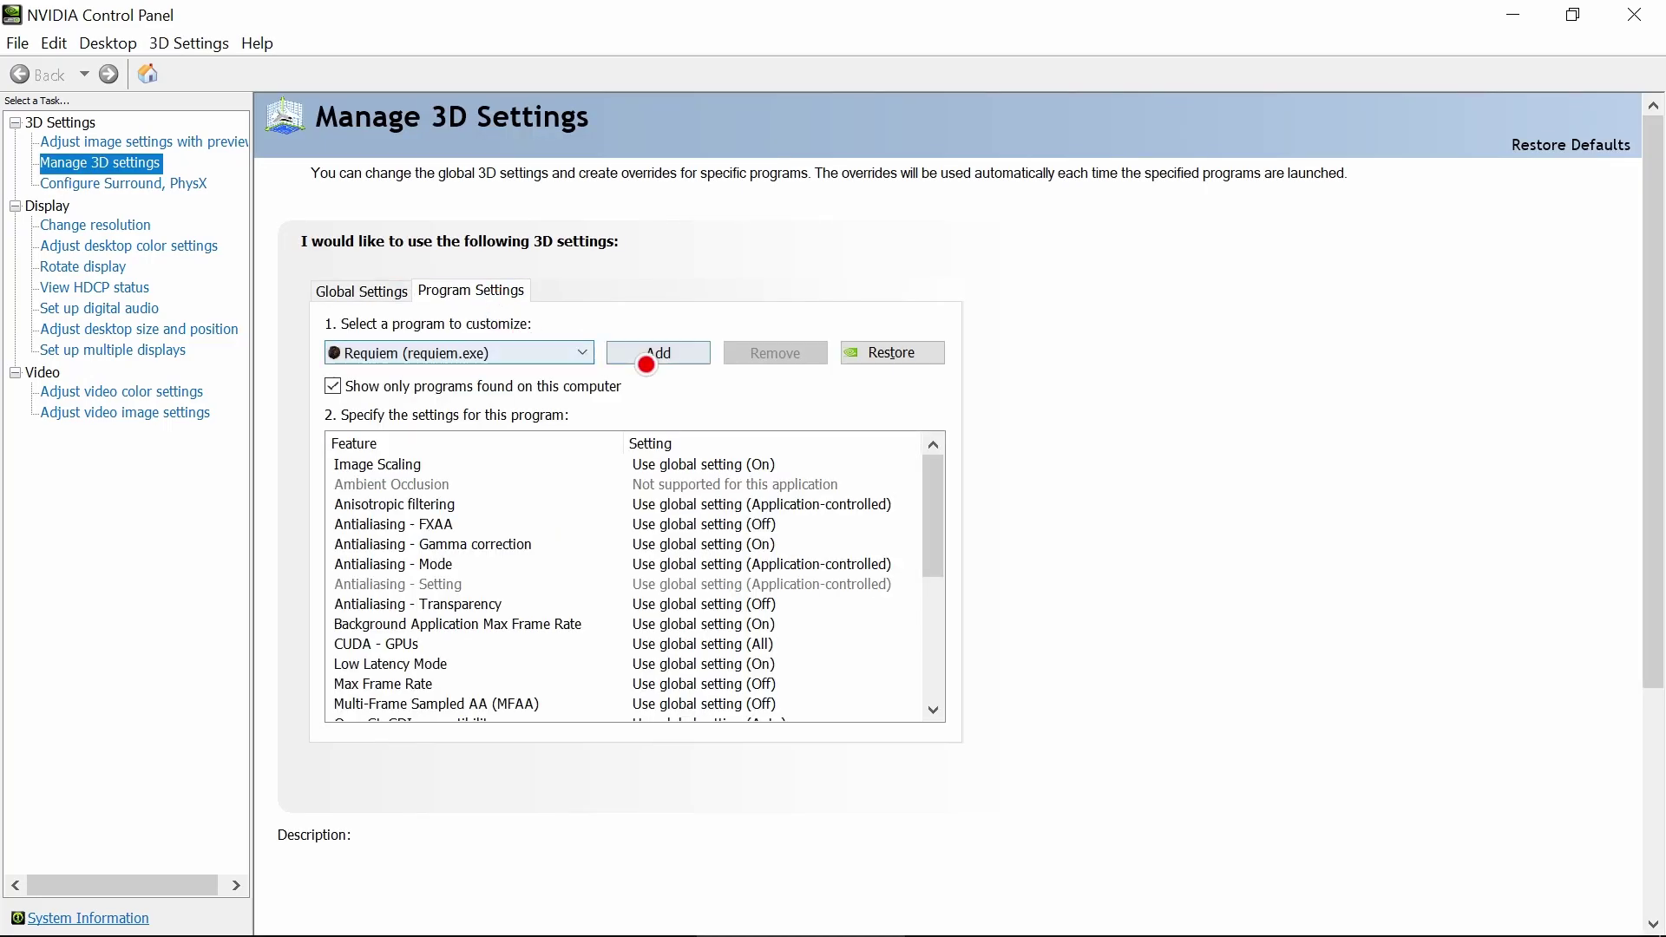
pyautogui.click(657, 353)
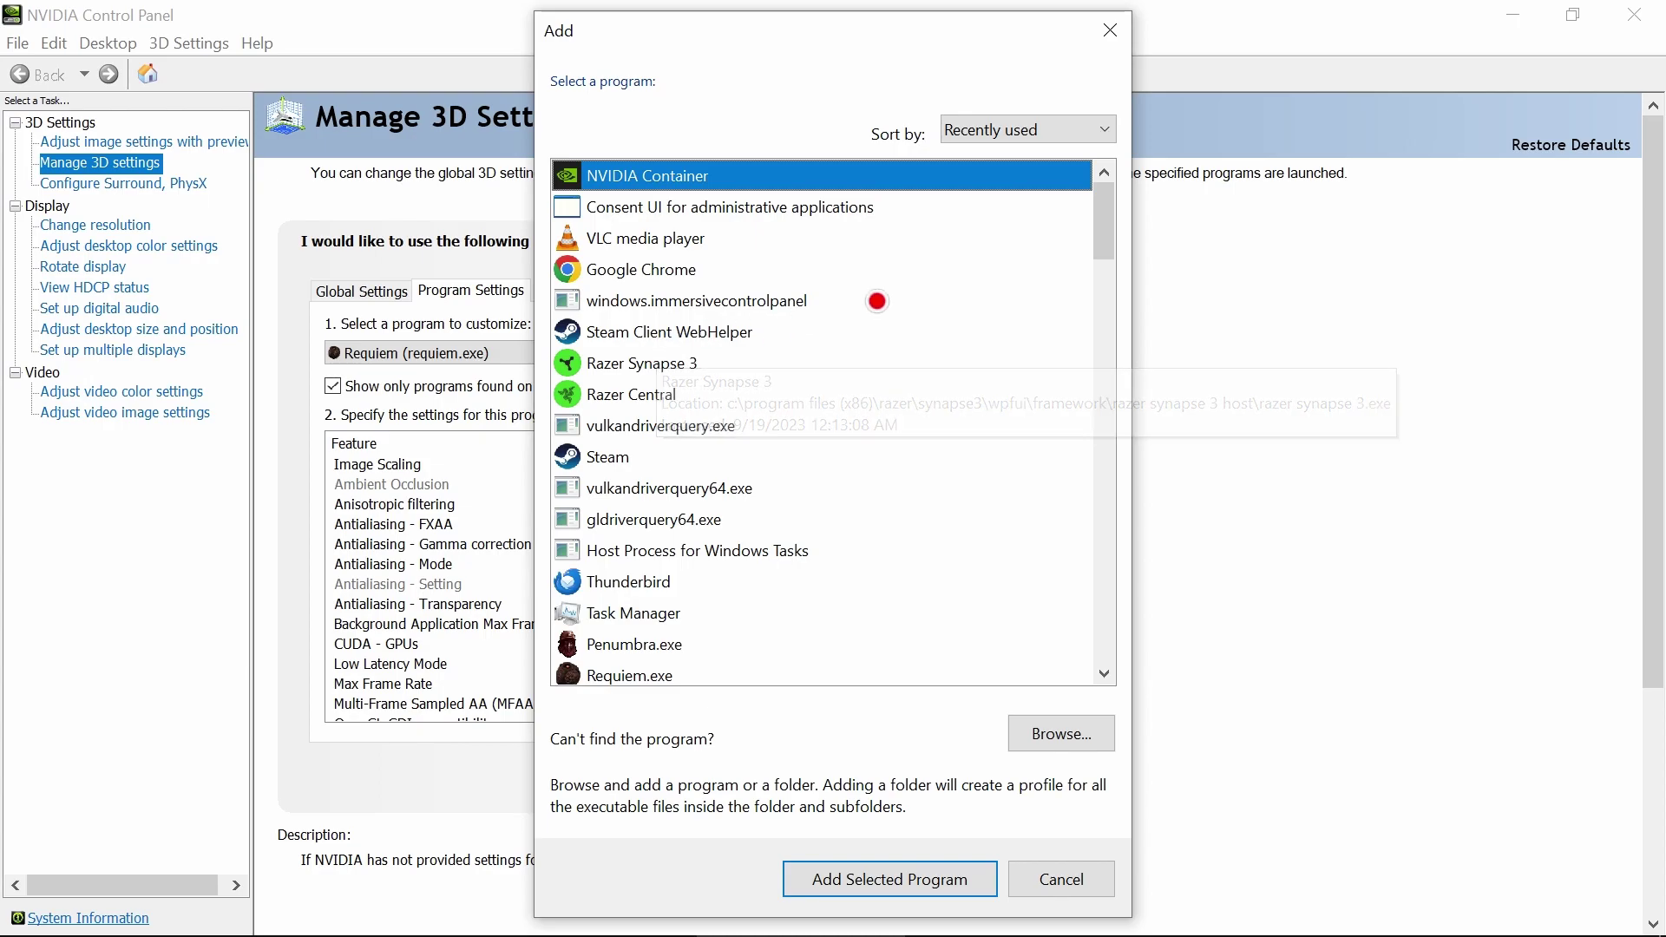
pyautogui.click(1110, 32)
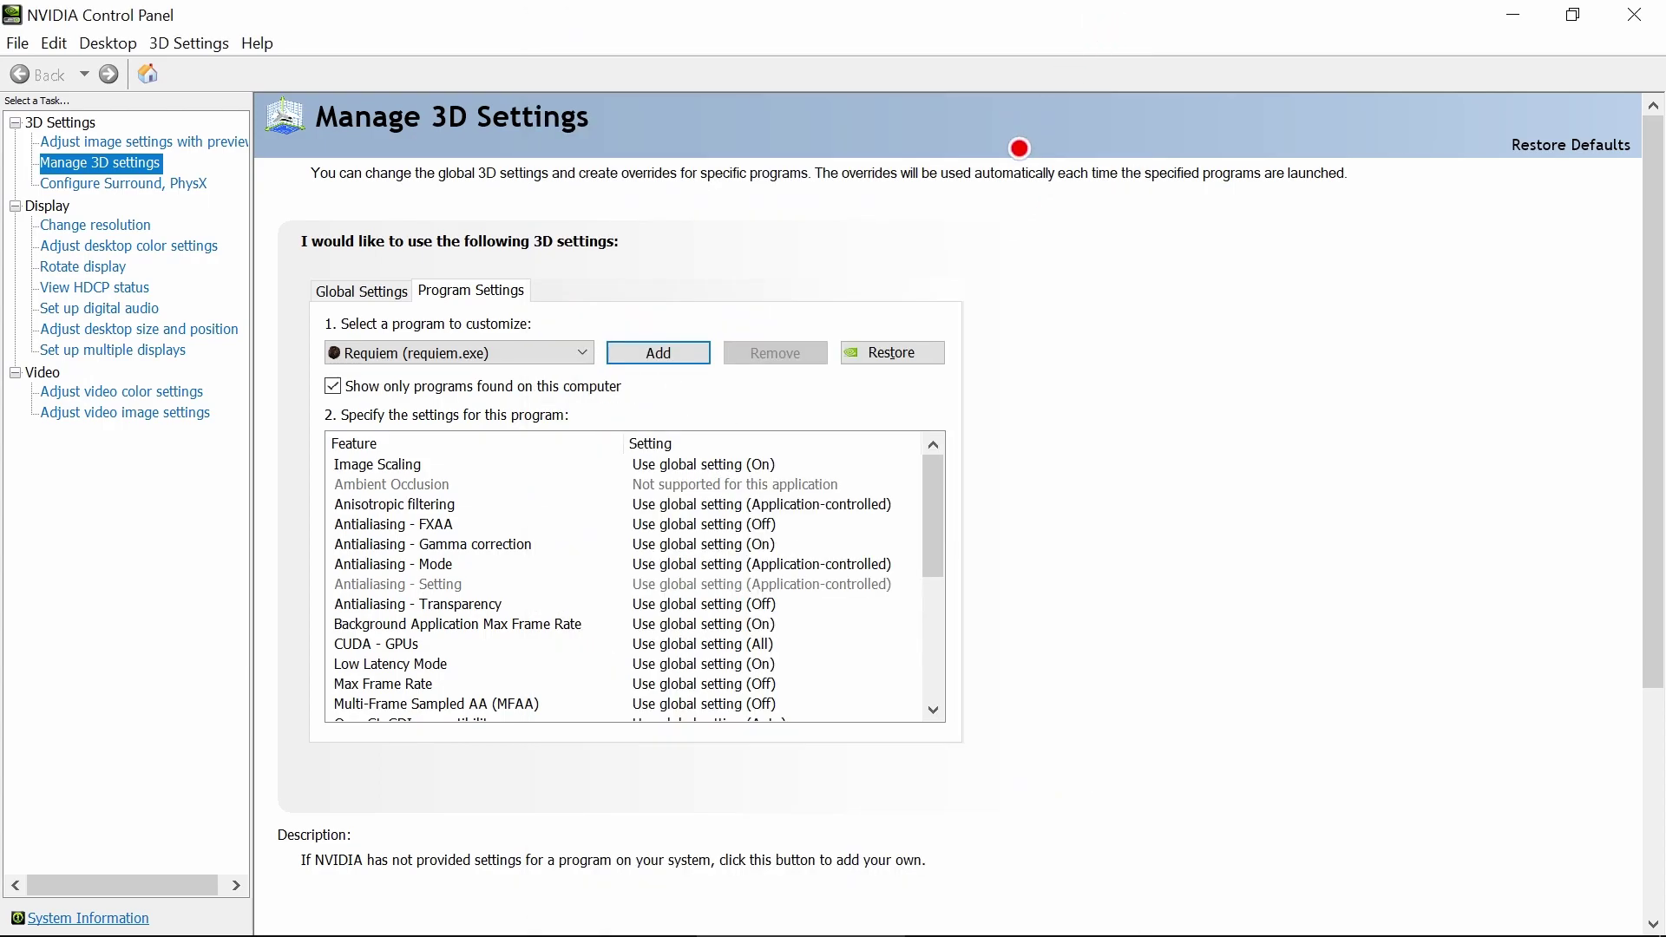
pyautogui.moveTo(760, 388)
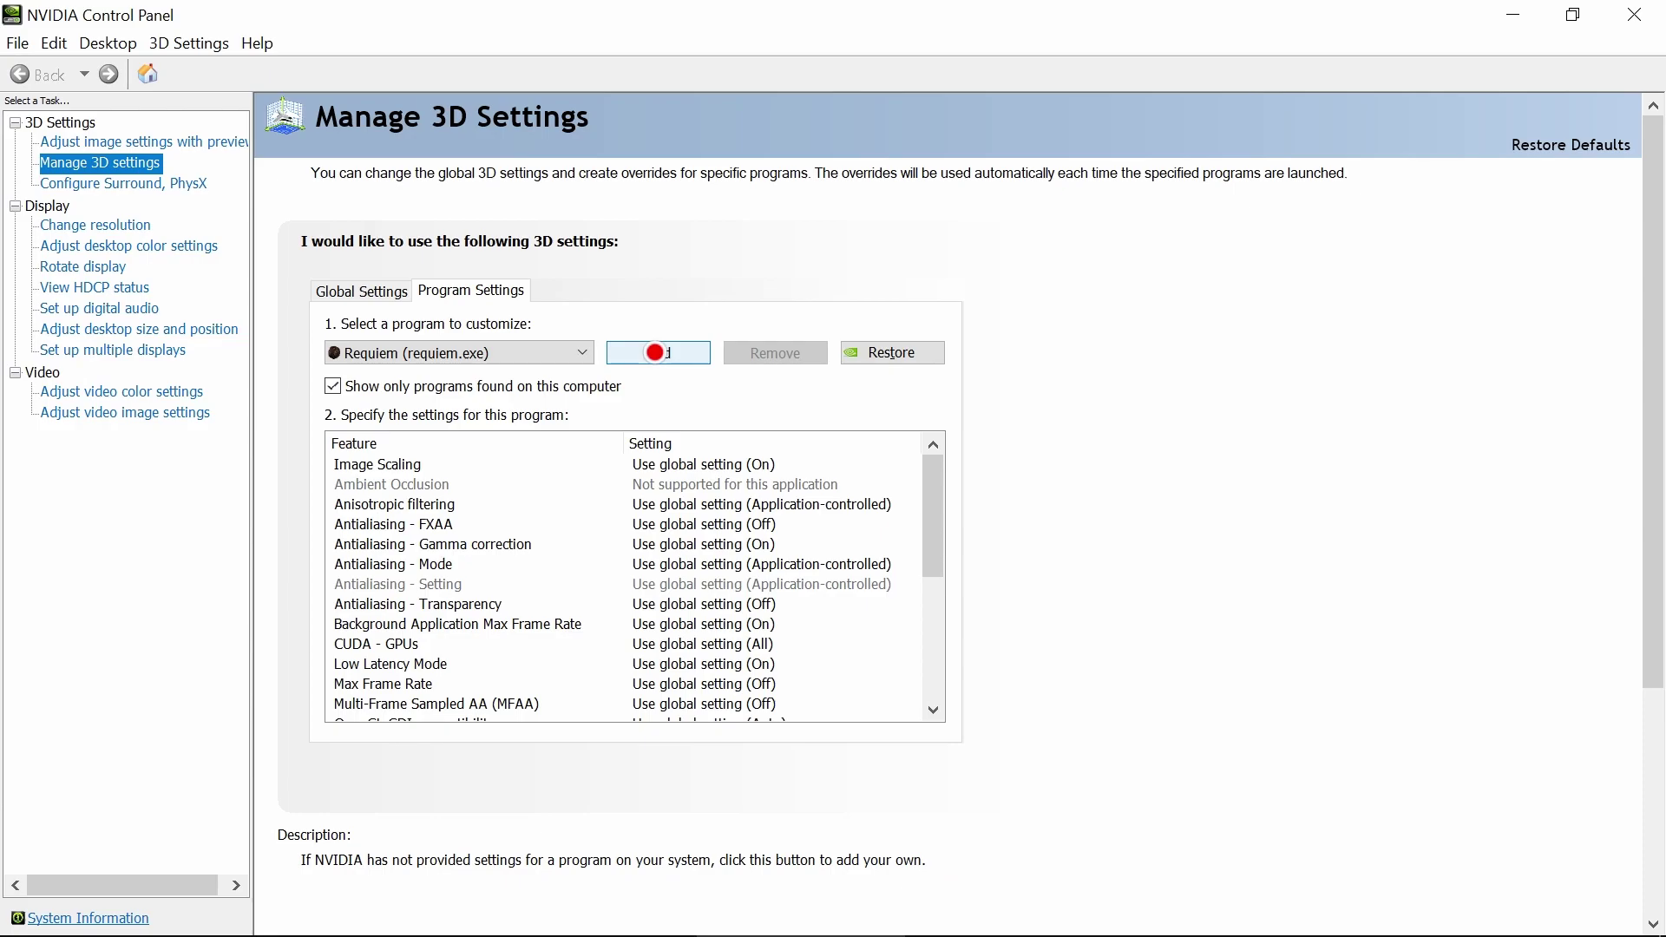
# Step: Add the Penumbra.exe located in the Penumbra Black Plague redist folder as a program with its own 3D settings
pyautogui.click(655, 353)
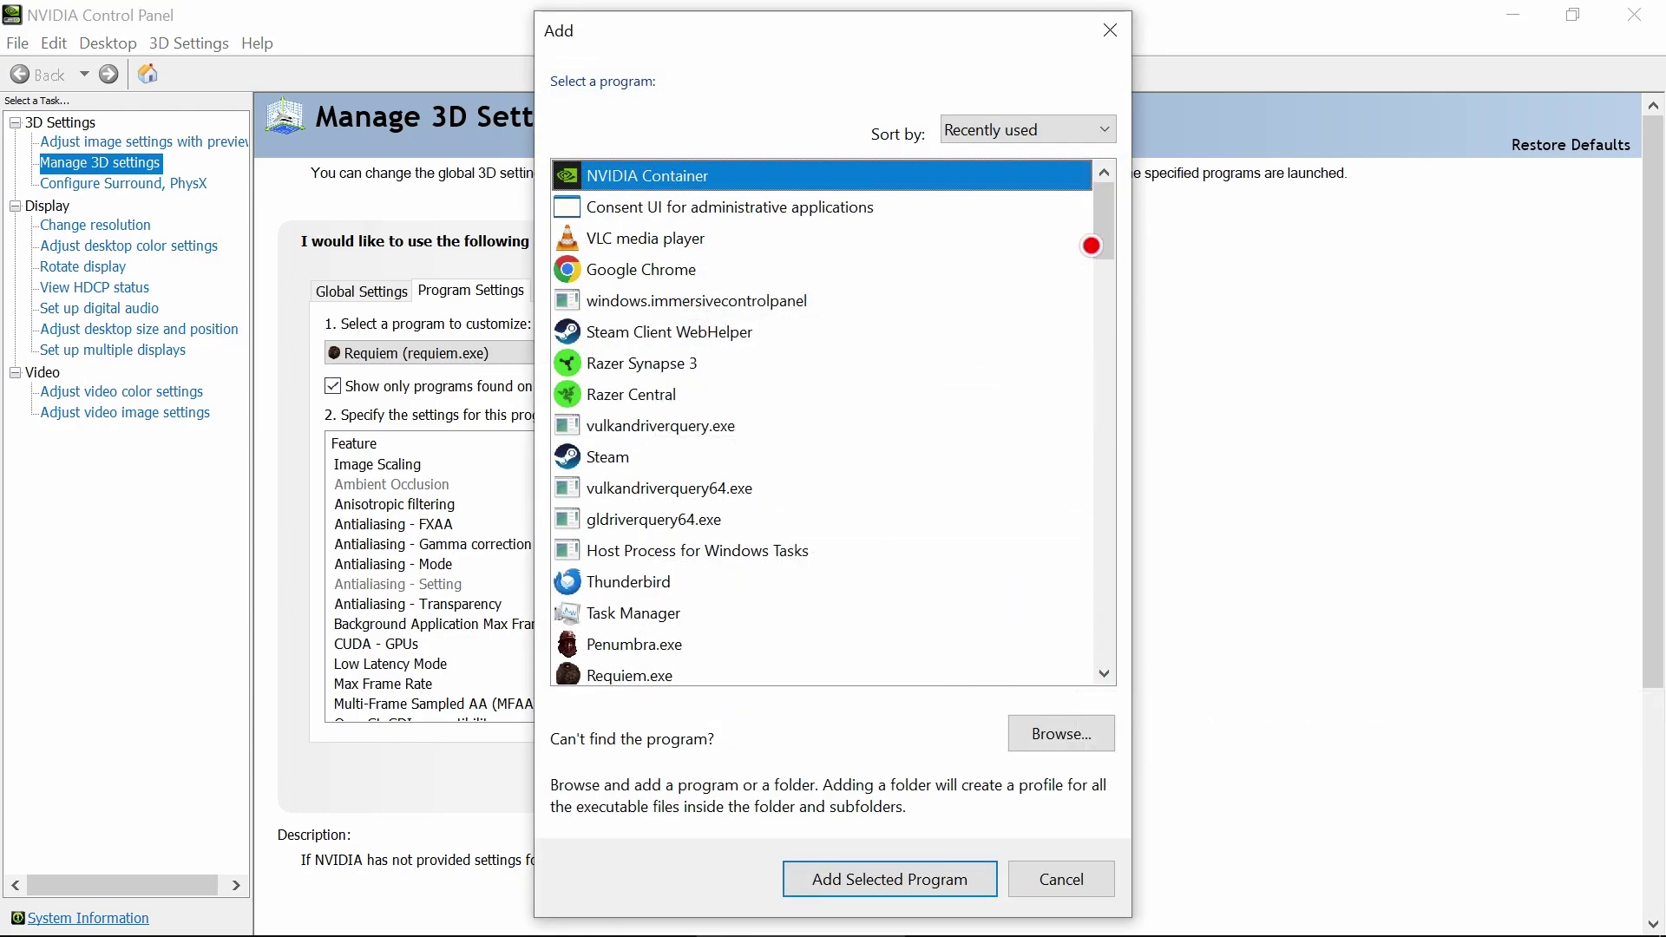
pyautogui.scroll(-1, 1110, 218)
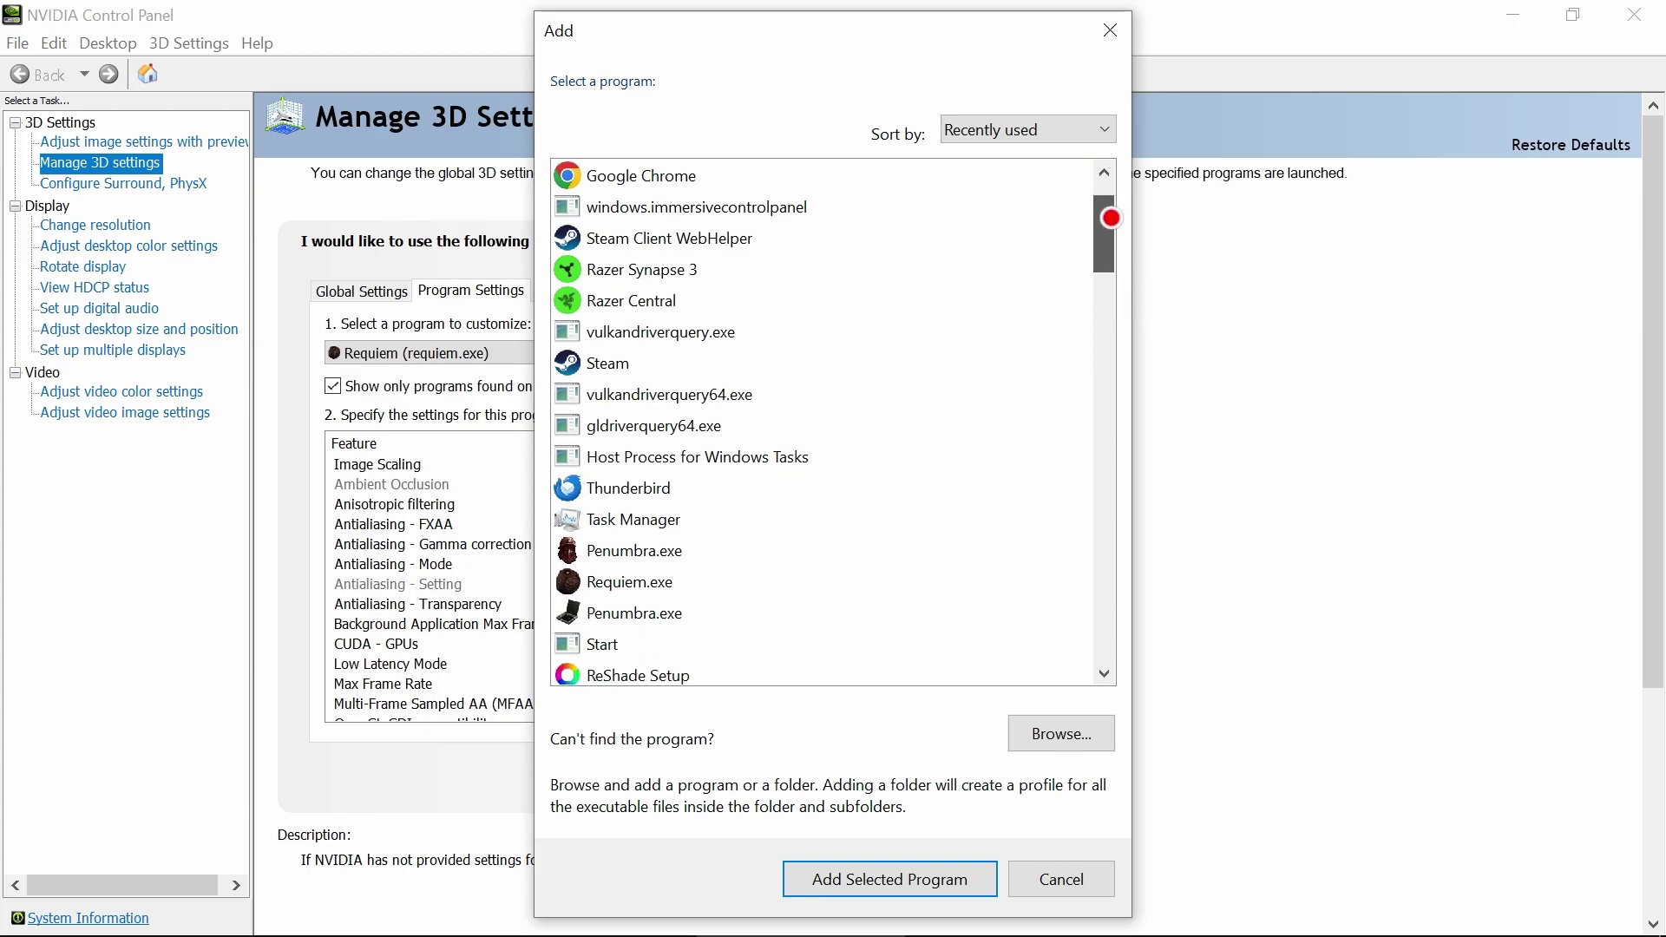
pyautogui.scroll(1, 1110, 218)
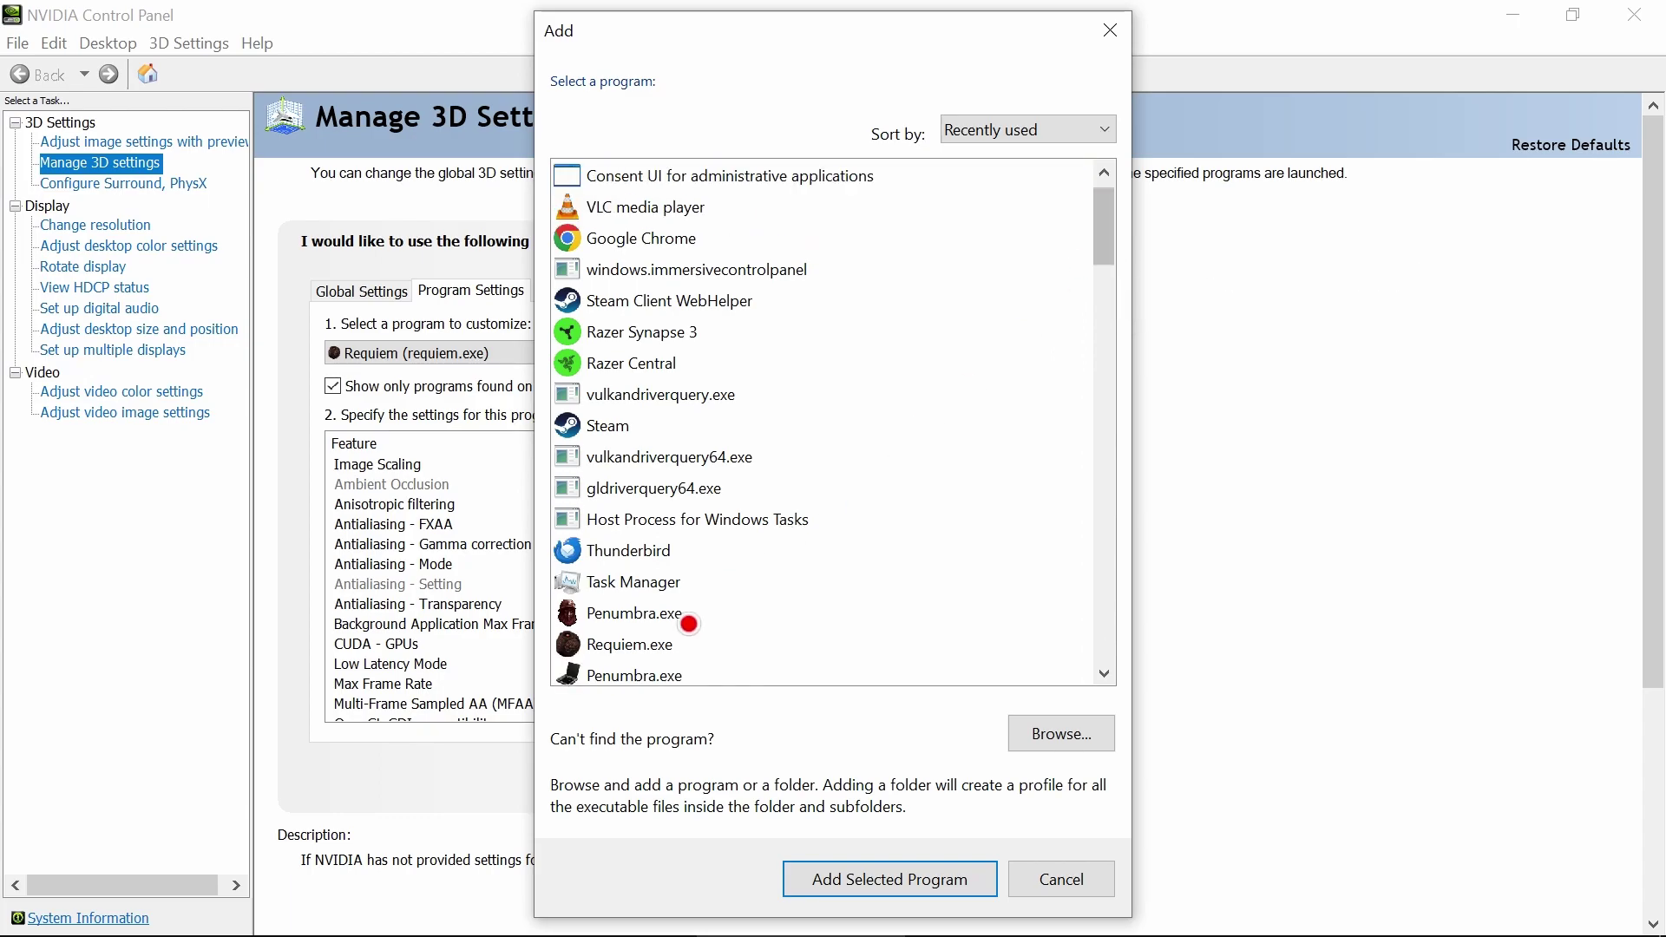
pyautogui.click(642, 675)
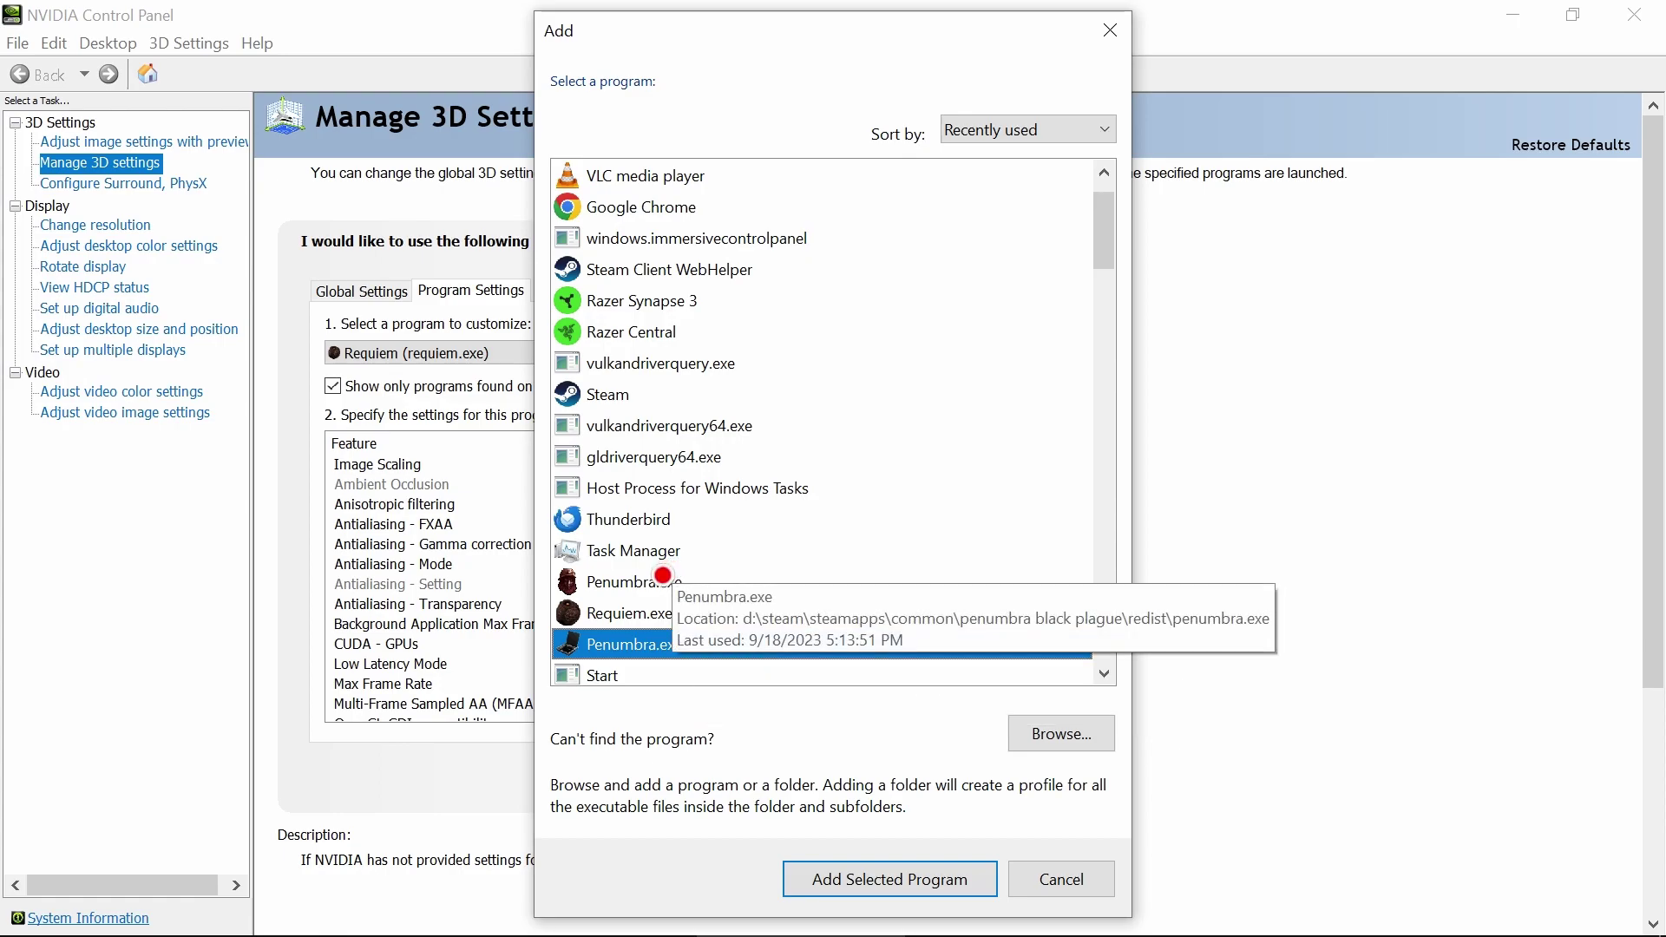
pyautogui.click(652, 579)
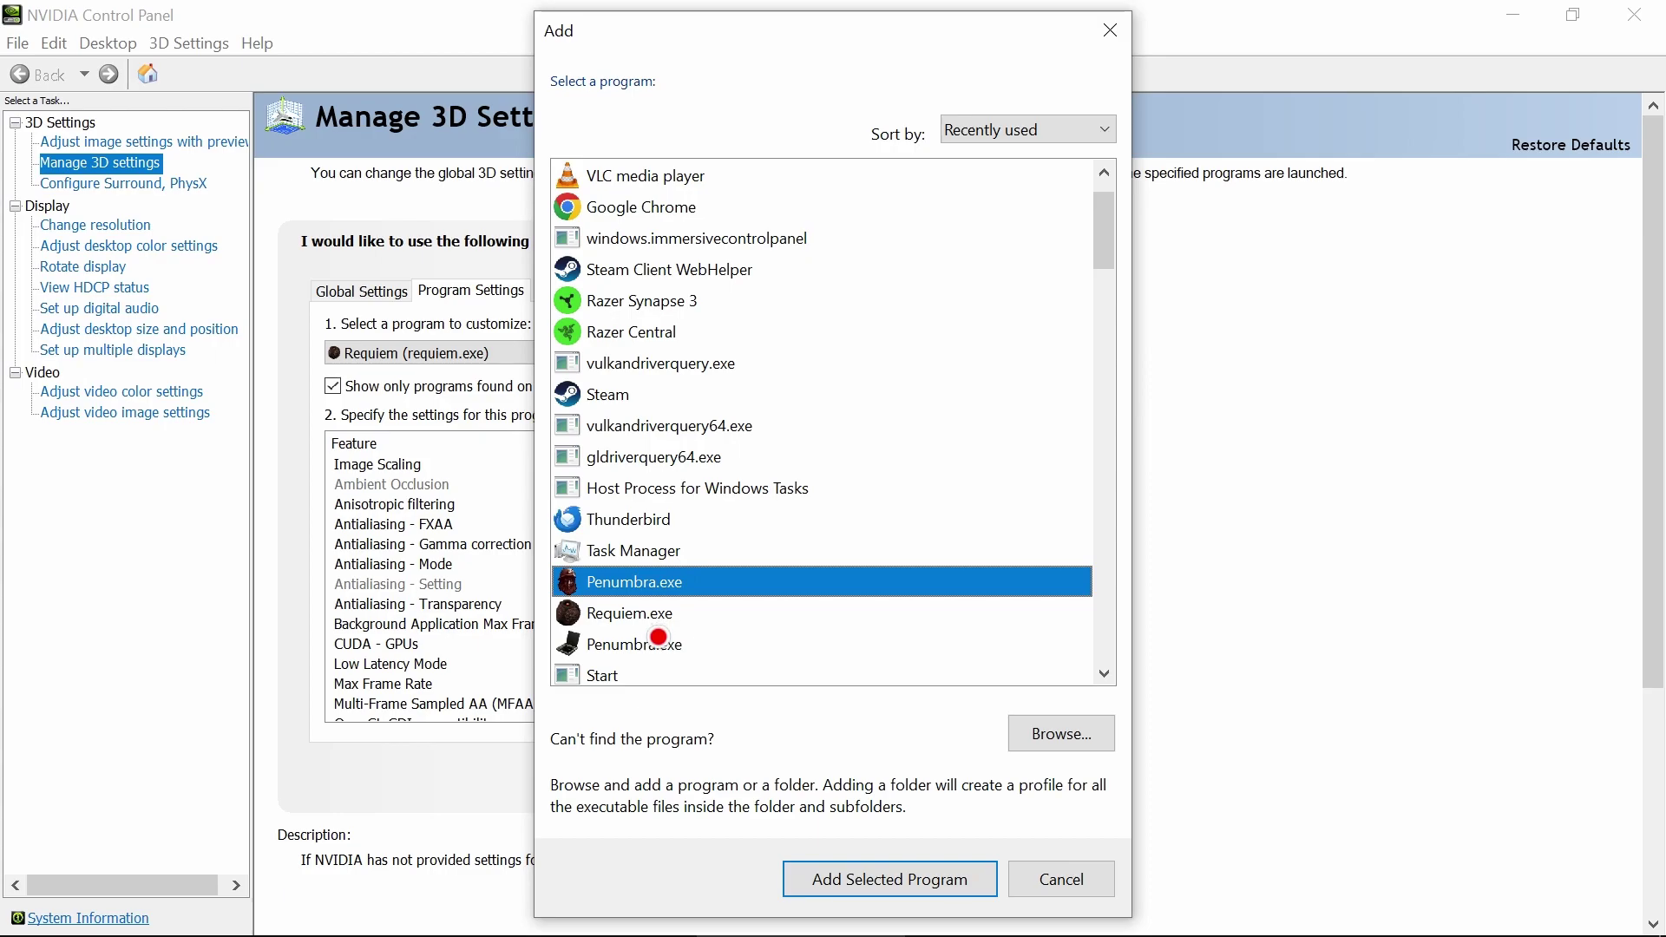
pyautogui.moveTo(655, 643)
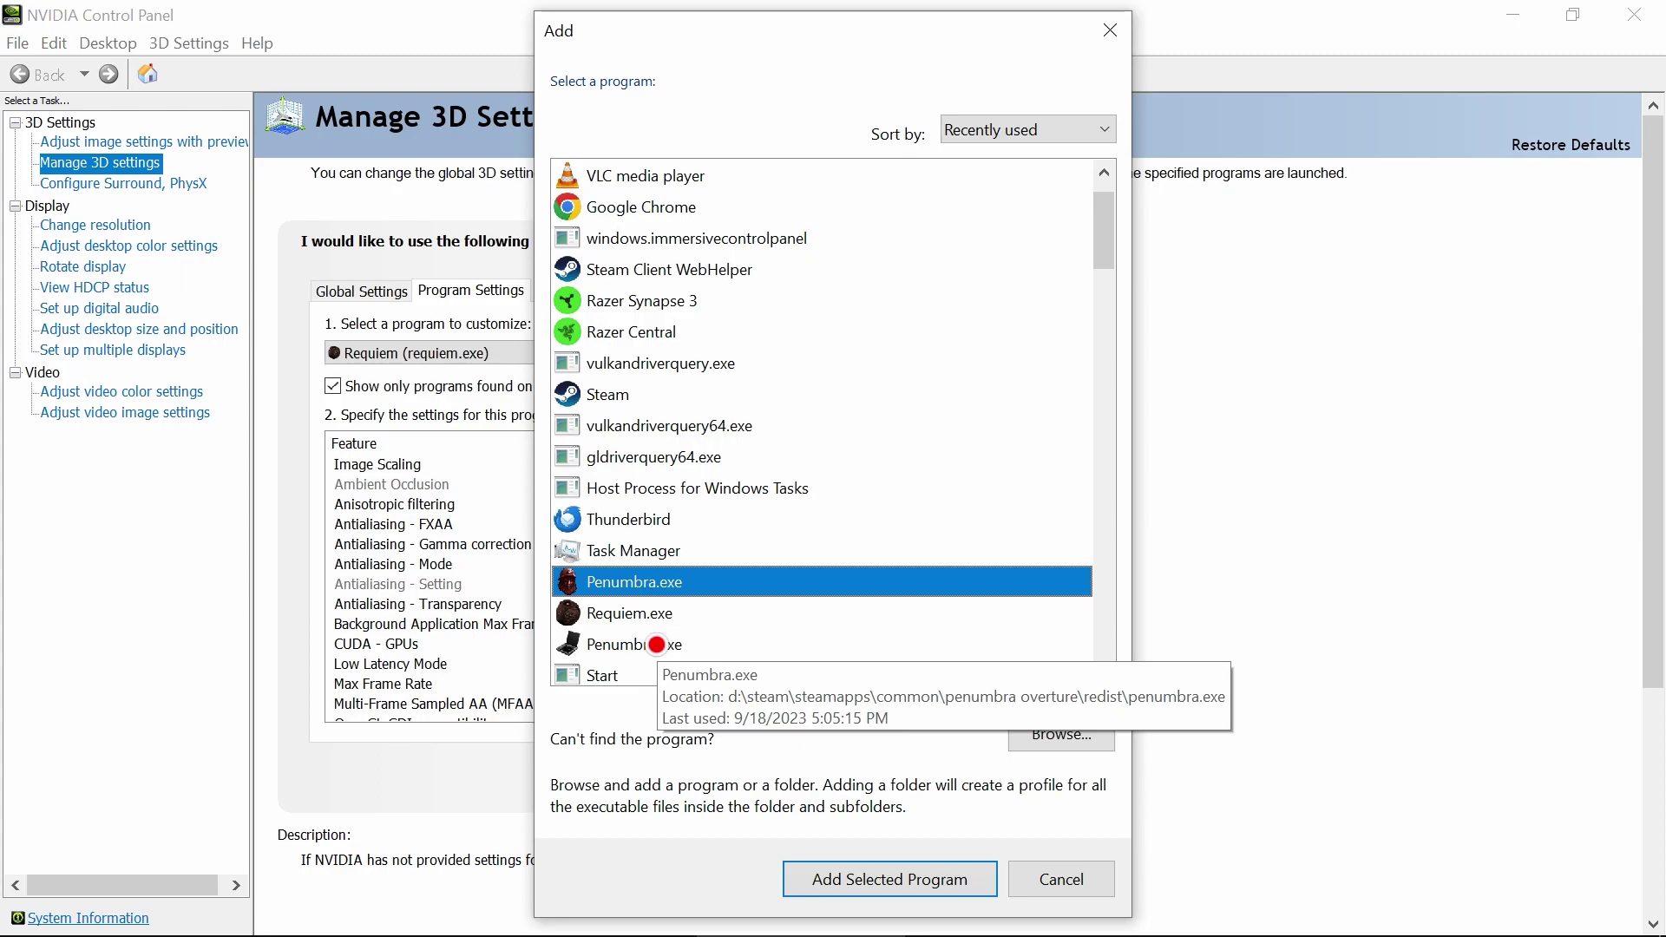
pyautogui.click(656, 644)
pyautogui.click(680, 580)
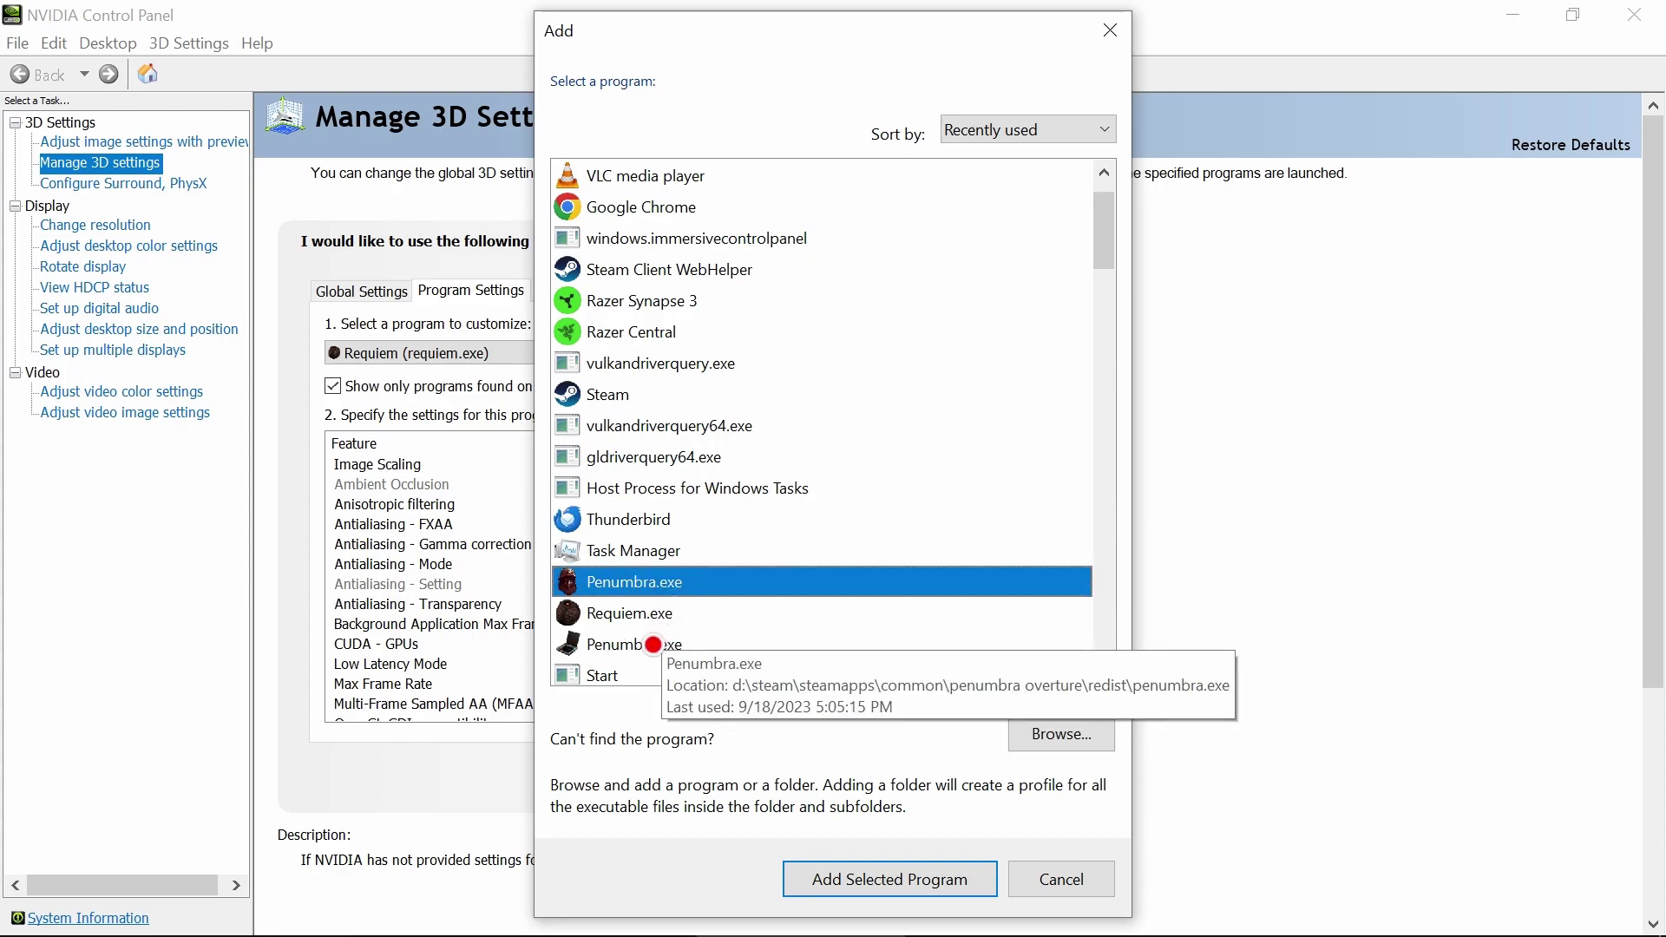
pyautogui.click(653, 644)
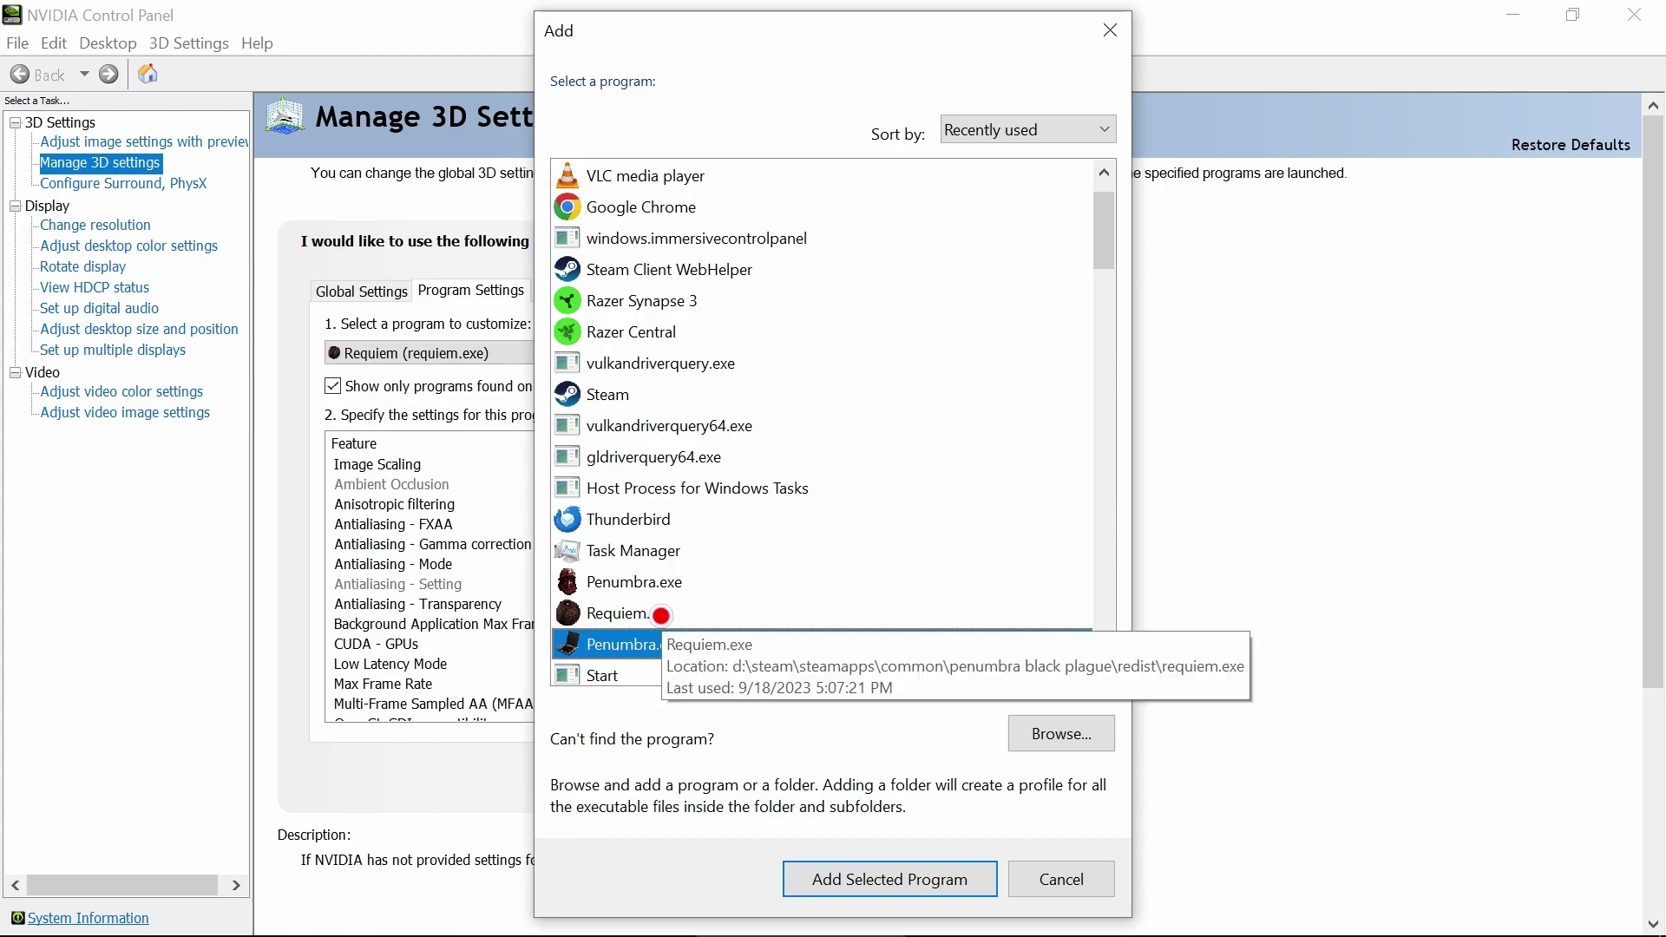
pyautogui.click(661, 614)
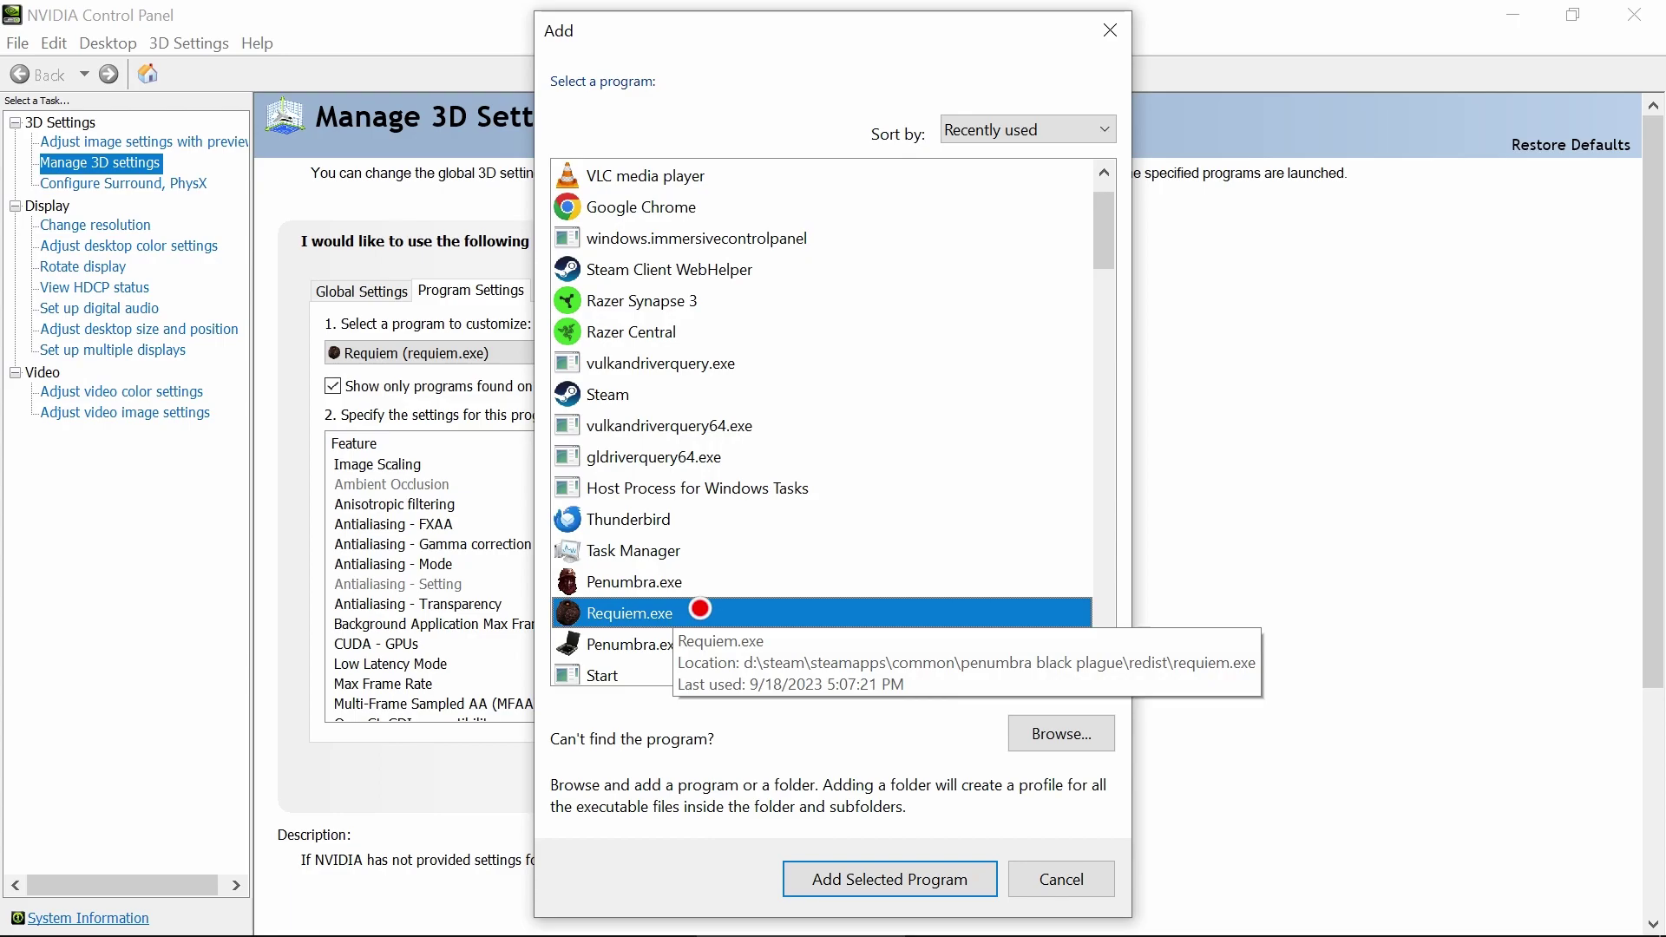
pyautogui.click(640, 593)
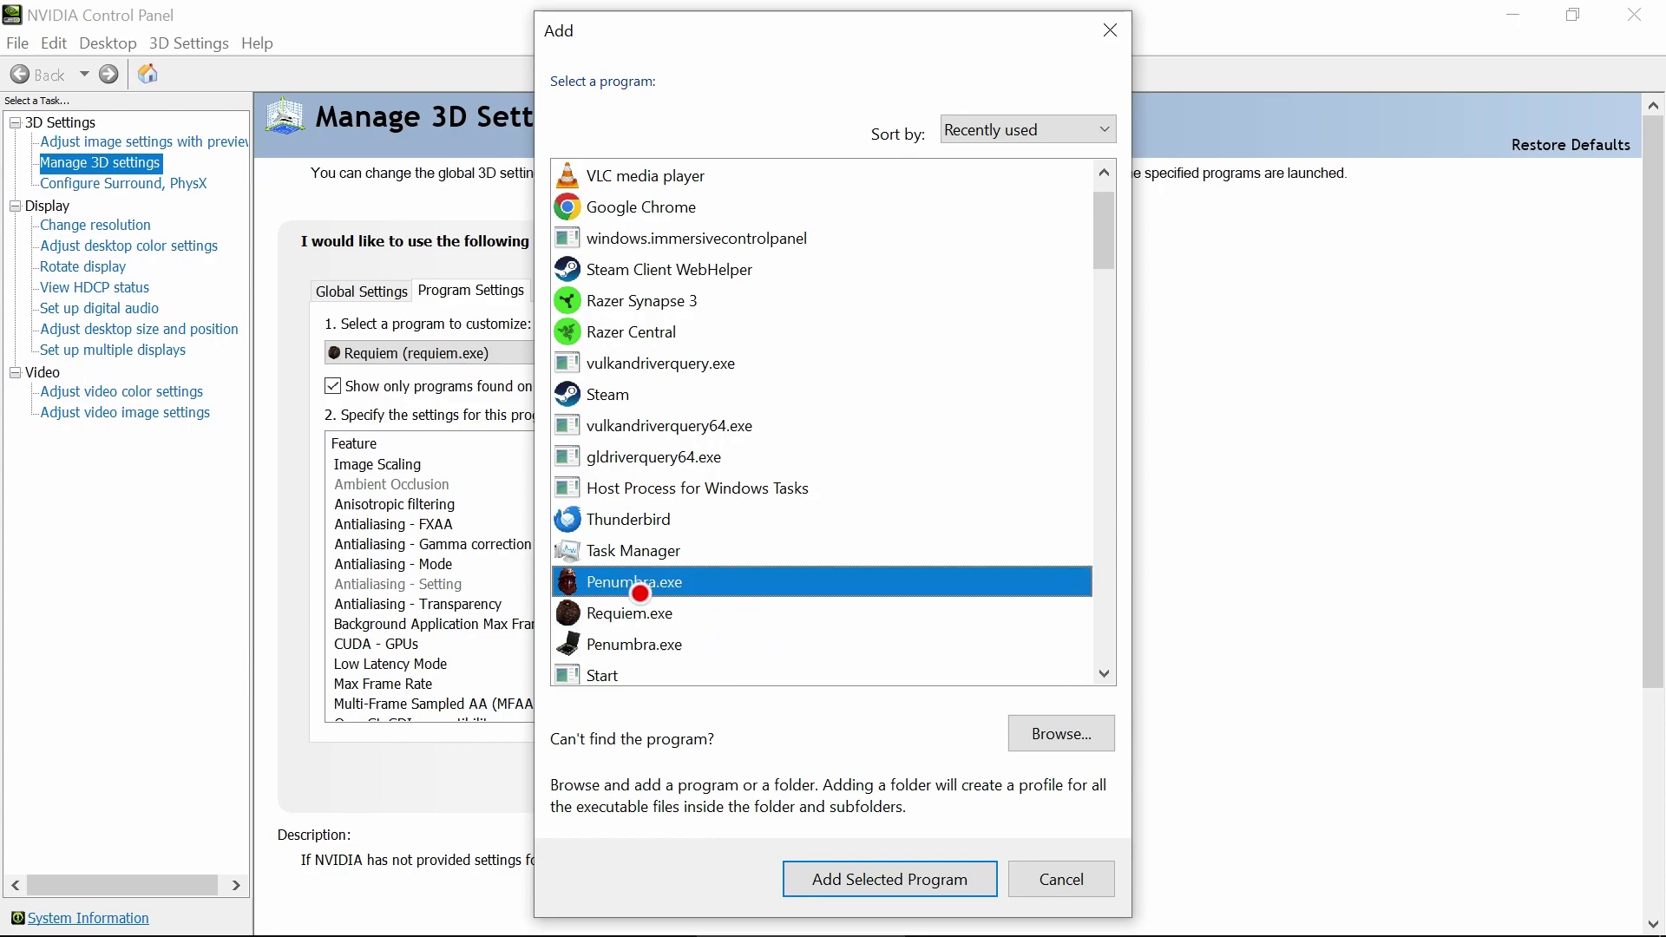
pyautogui.click(876, 879)
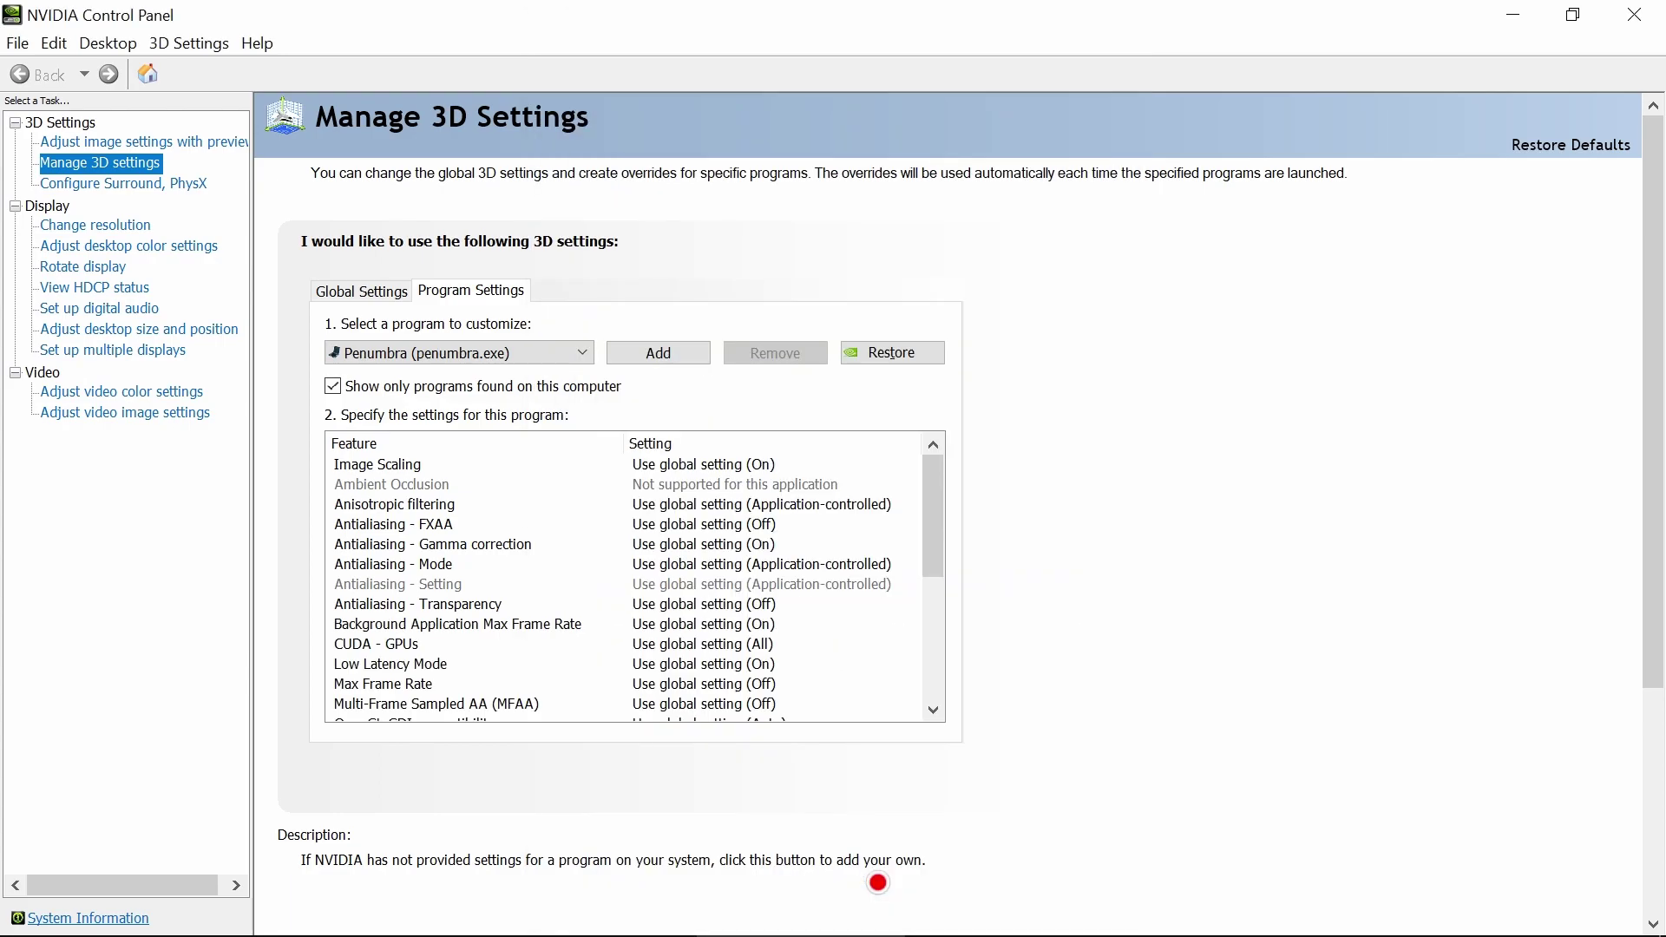
# Step: Check Penumbra's Triple buffering and Vertical sync settings, and close NVIDIA Control Panel to return to the redist folder
pyautogui.moveTo(935, 472); pyautogui.dragTo(911, 684)
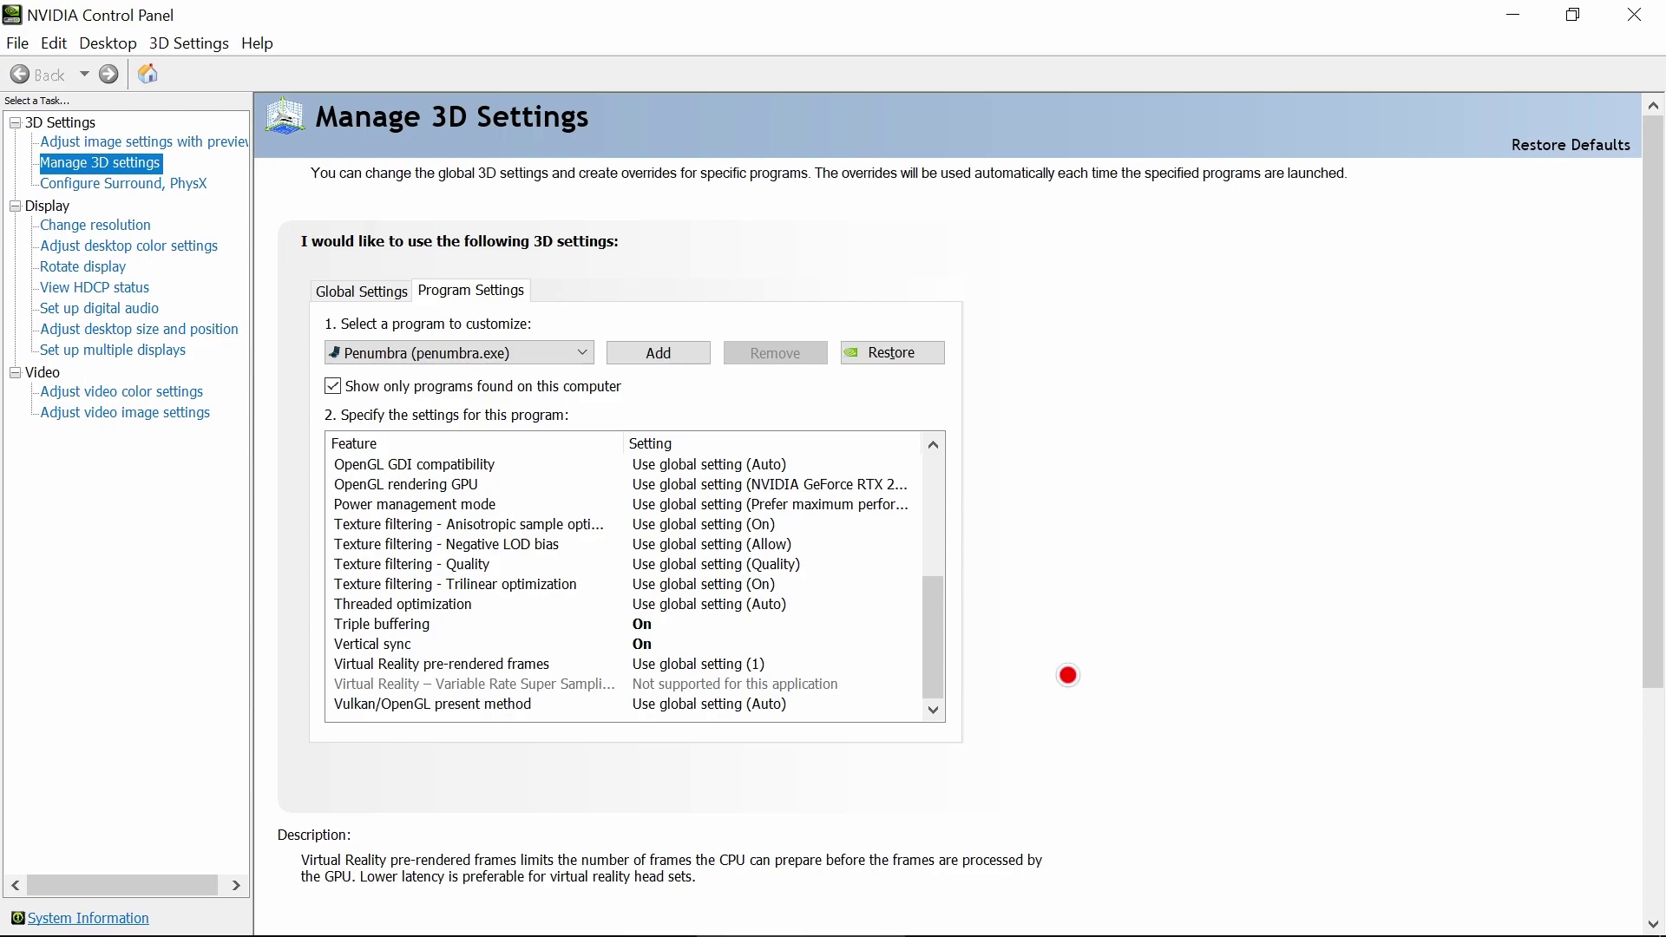
pyautogui.moveTo(710, 621)
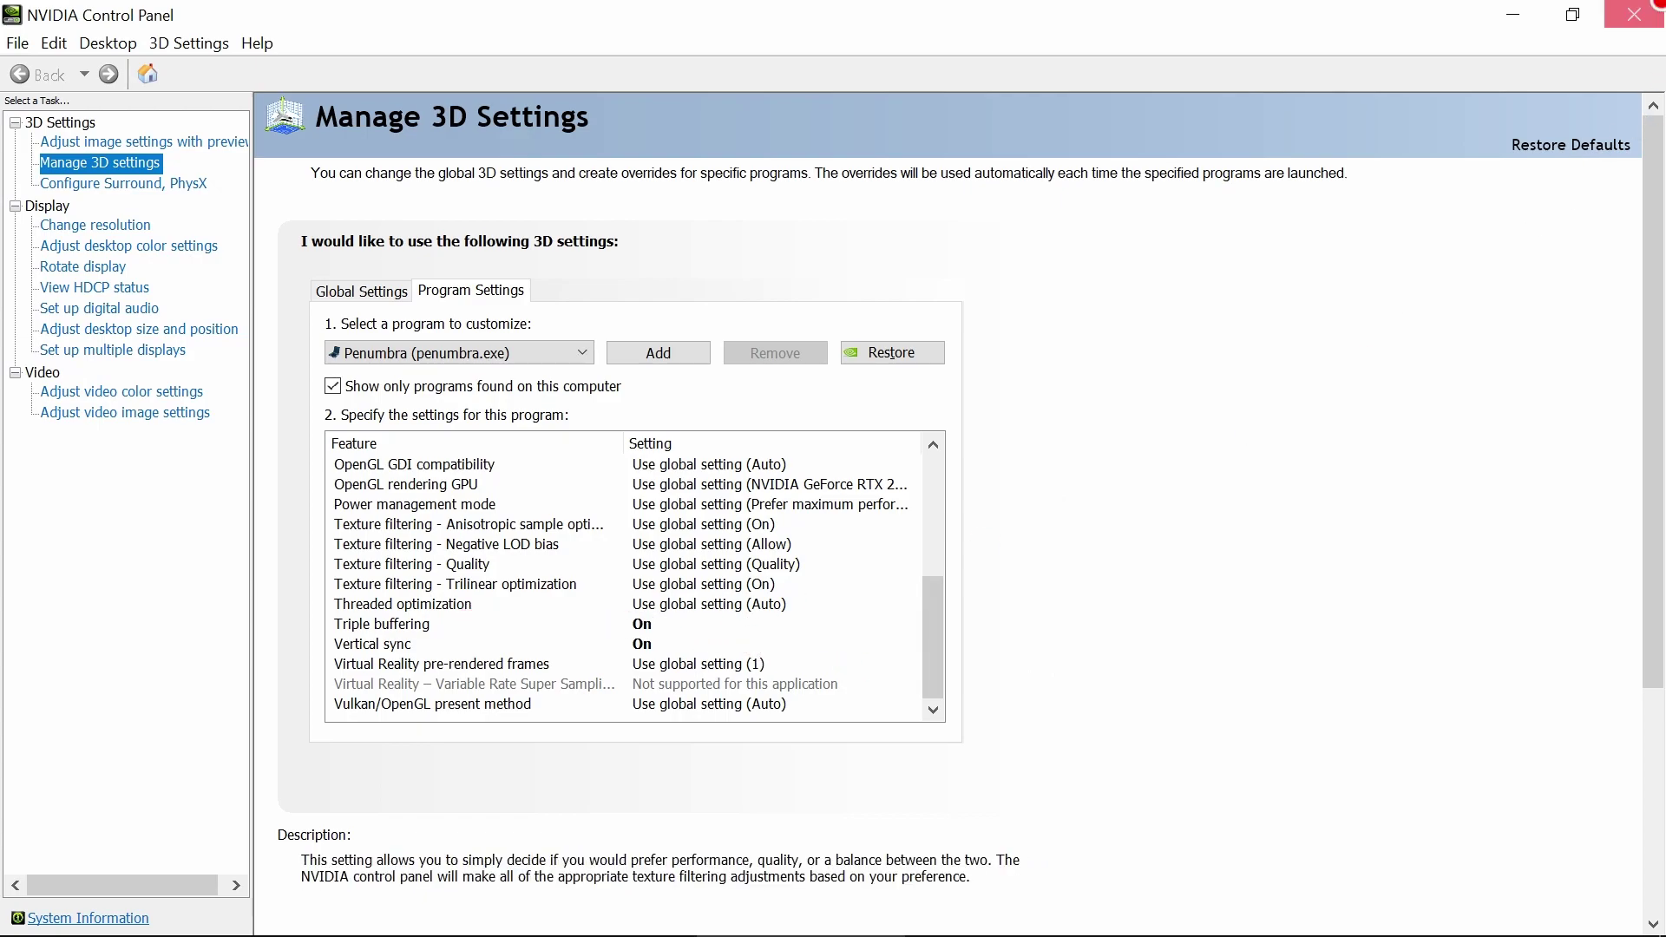
pyautogui.click(1634, 14)
pyautogui.hotkey('alt', 'Up')
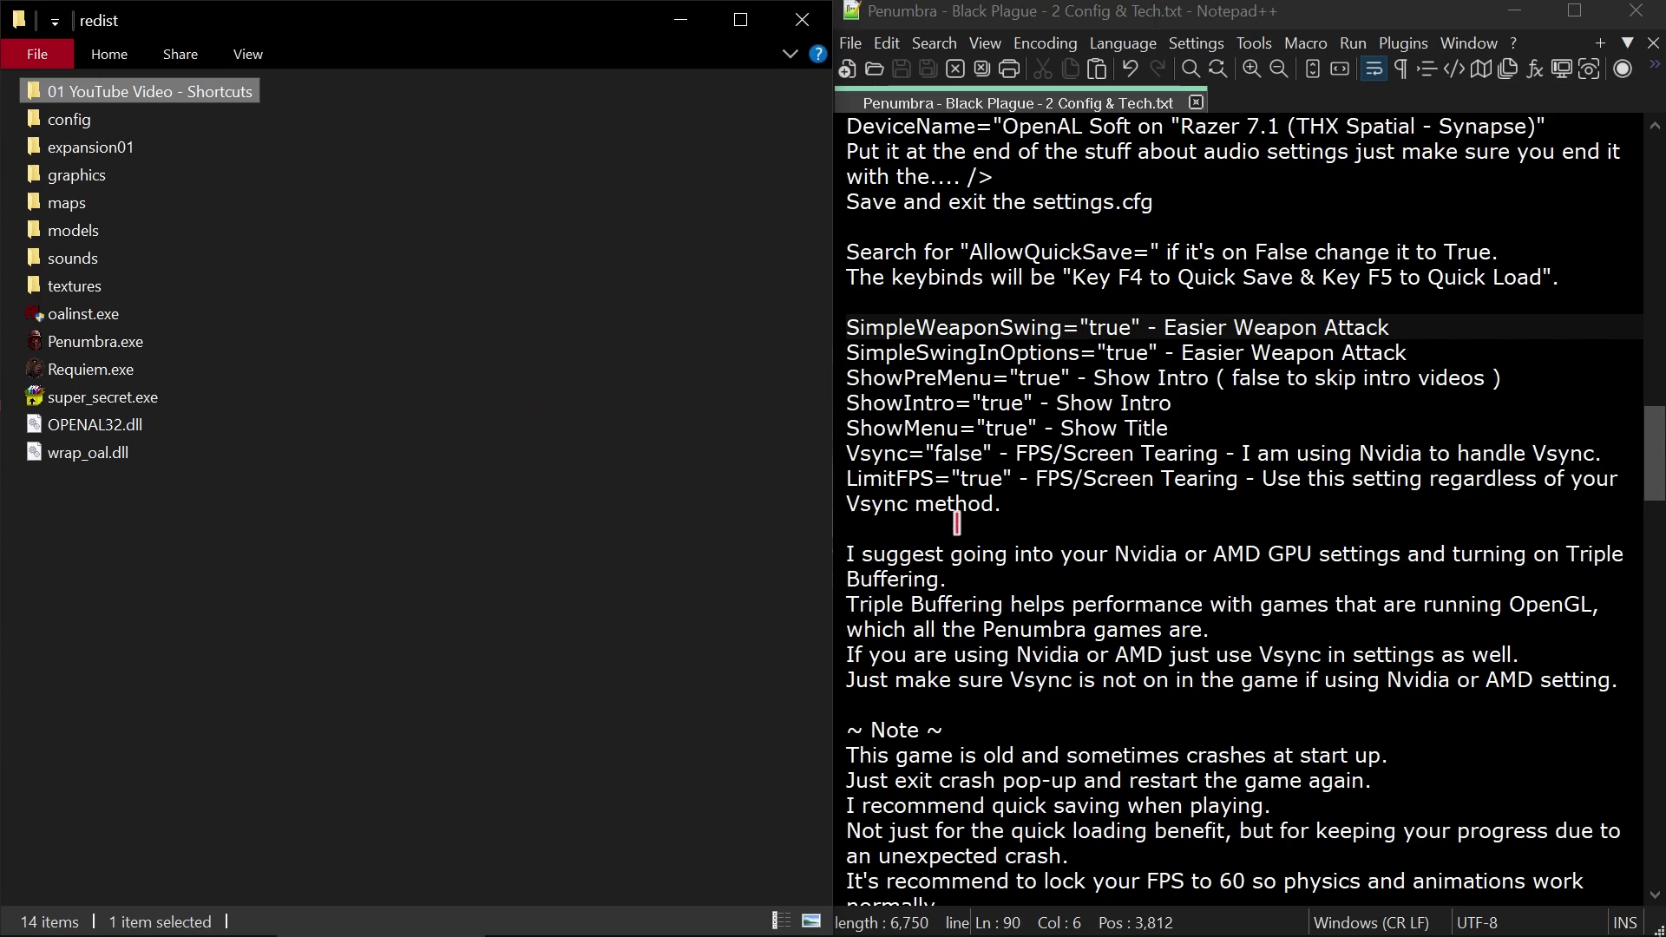
# Step: Read the notes on triple buffering, Vsync and LimitFPS, and the Note section on crashes, quick saving and the FPS lock
pyautogui.click(1248, 685)
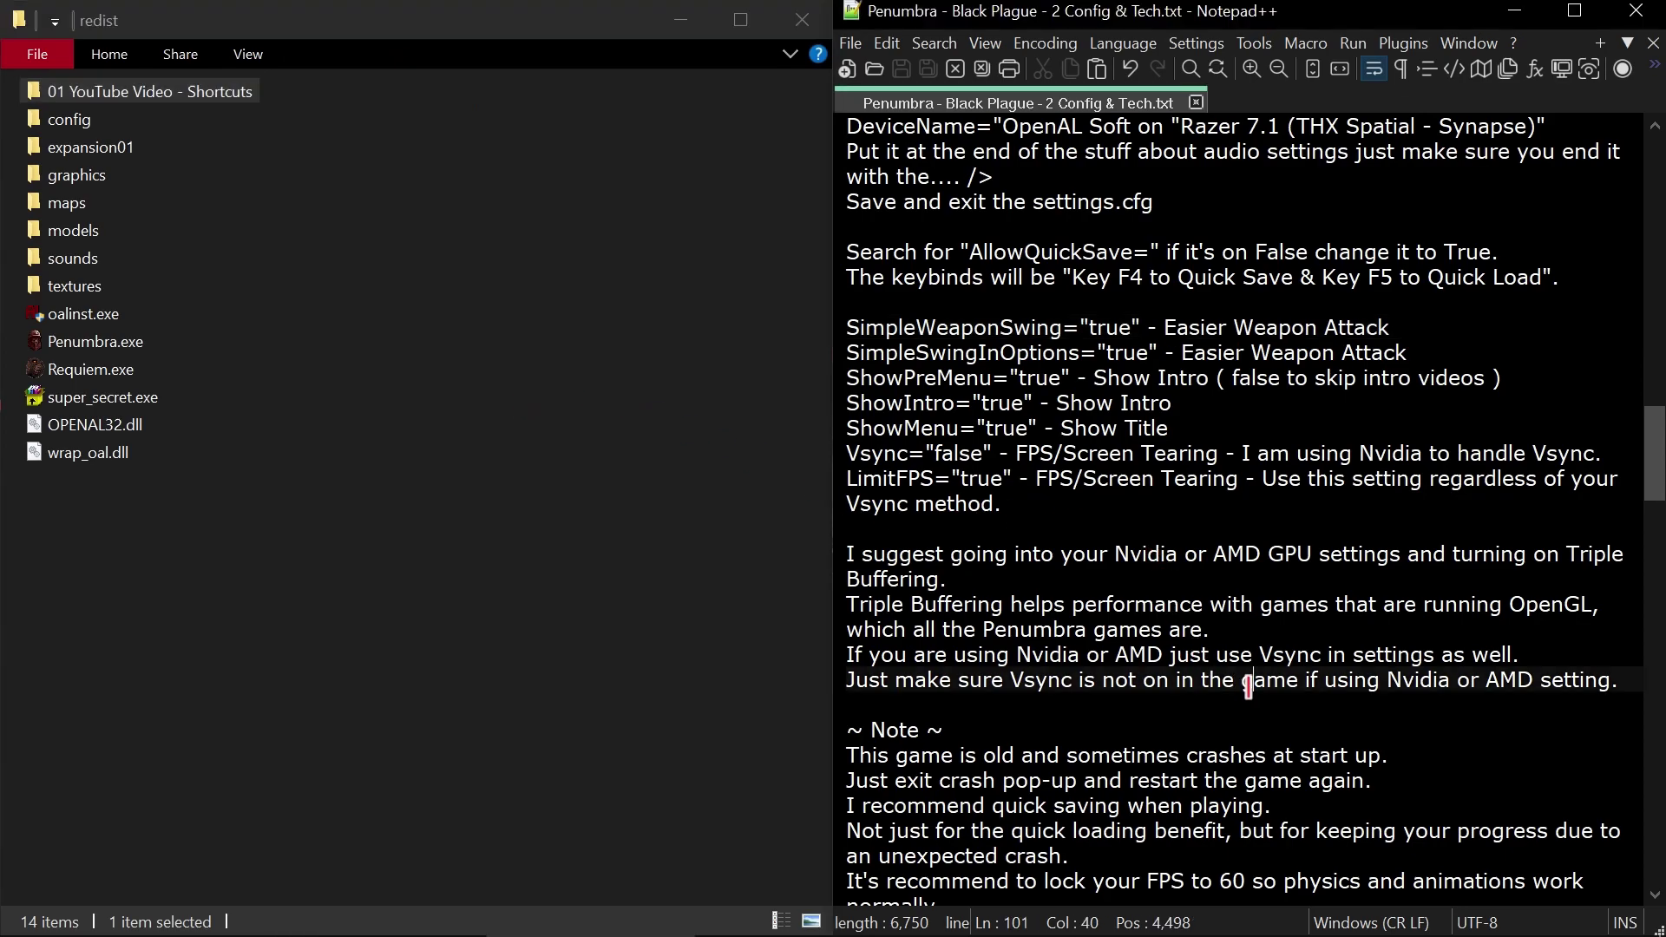
pyautogui.press('Down')
pyautogui.press('Down')
pyautogui.press('Down')
pyautogui.press('Down')
pyautogui.press('Down')
pyautogui.press('Down')
pyautogui.press('Down')
pyautogui.press('Down')
pyautogui.press('Down')
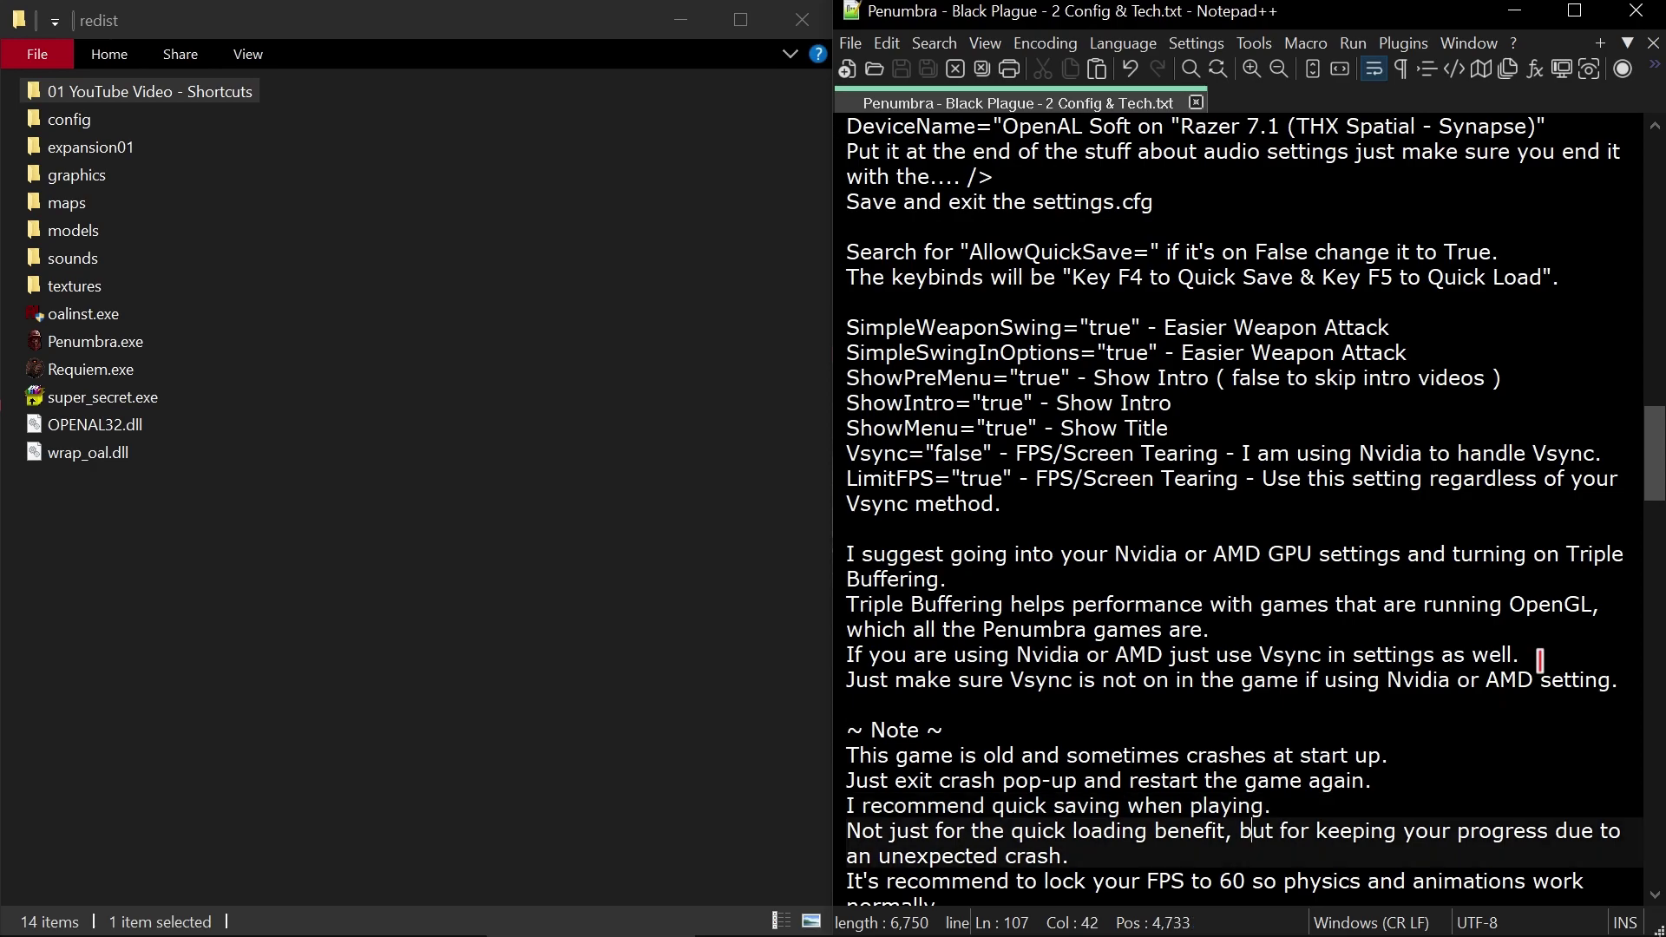
pyautogui.press('Down')
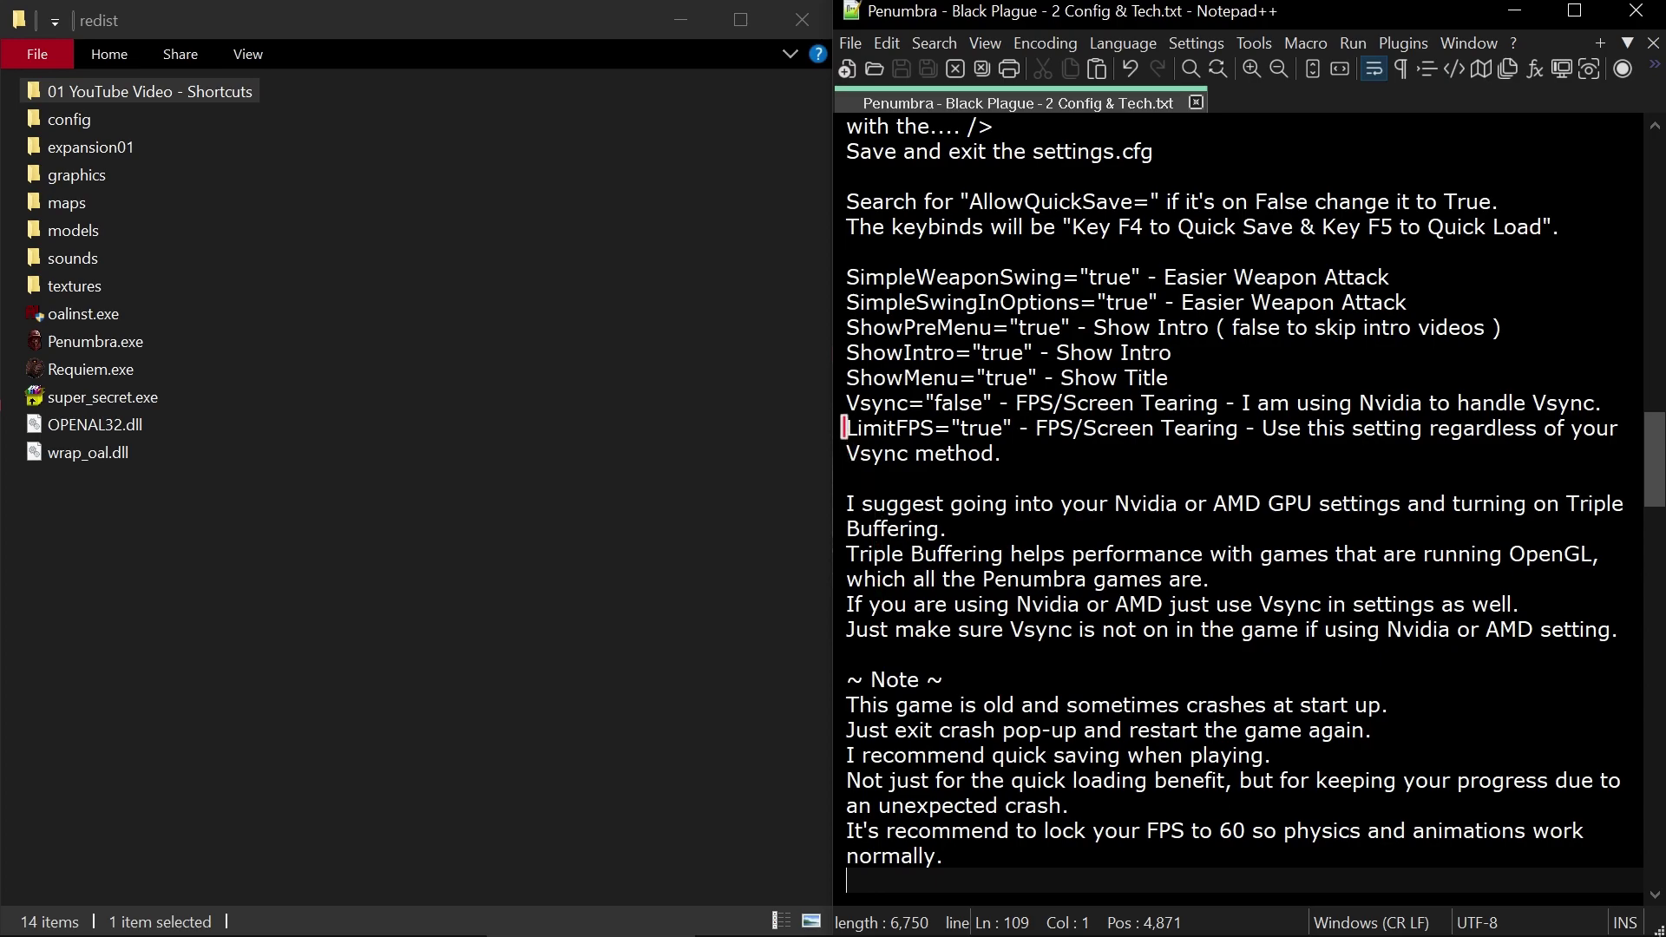
pyautogui.moveTo(846, 427); pyautogui.dragTo(929, 420)
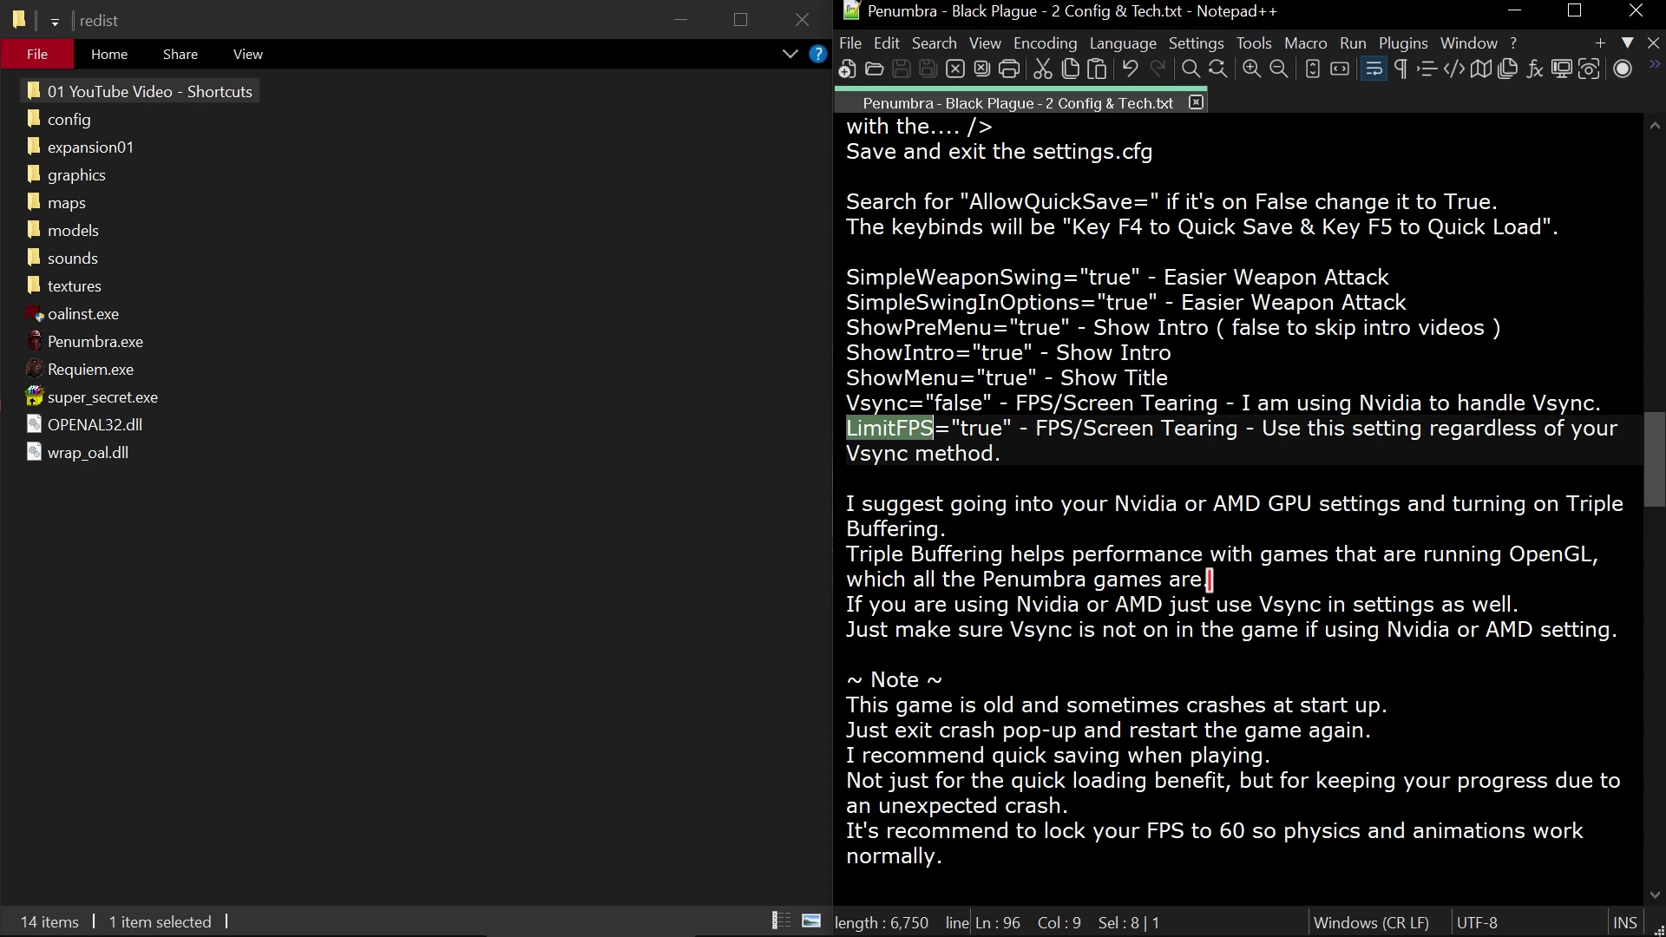
pyautogui.click(1013, 855)
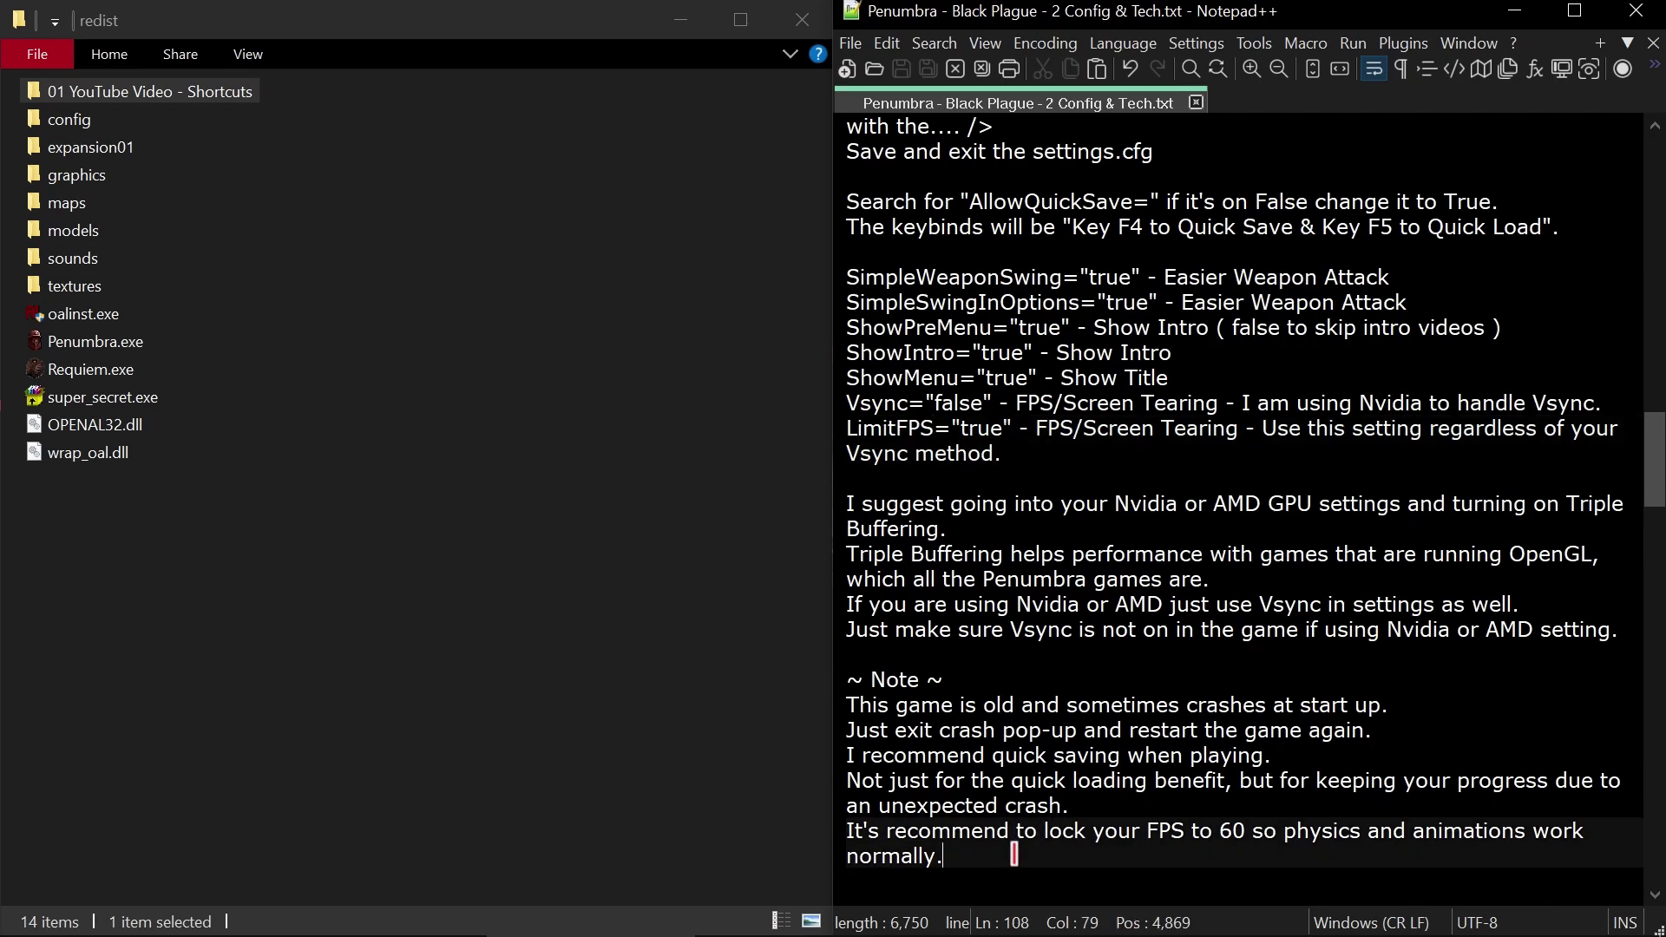
# Step: Read the introduction of the OPTIONS section and the recommended in-game Controls settings in the notes
pyautogui.press('Down')
pyautogui.press('Down')
pyautogui.press('Down')
pyautogui.press('Down')
pyautogui.press('Down')
pyautogui.press('Down')
pyautogui.press('Down')
pyautogui.press('Down')
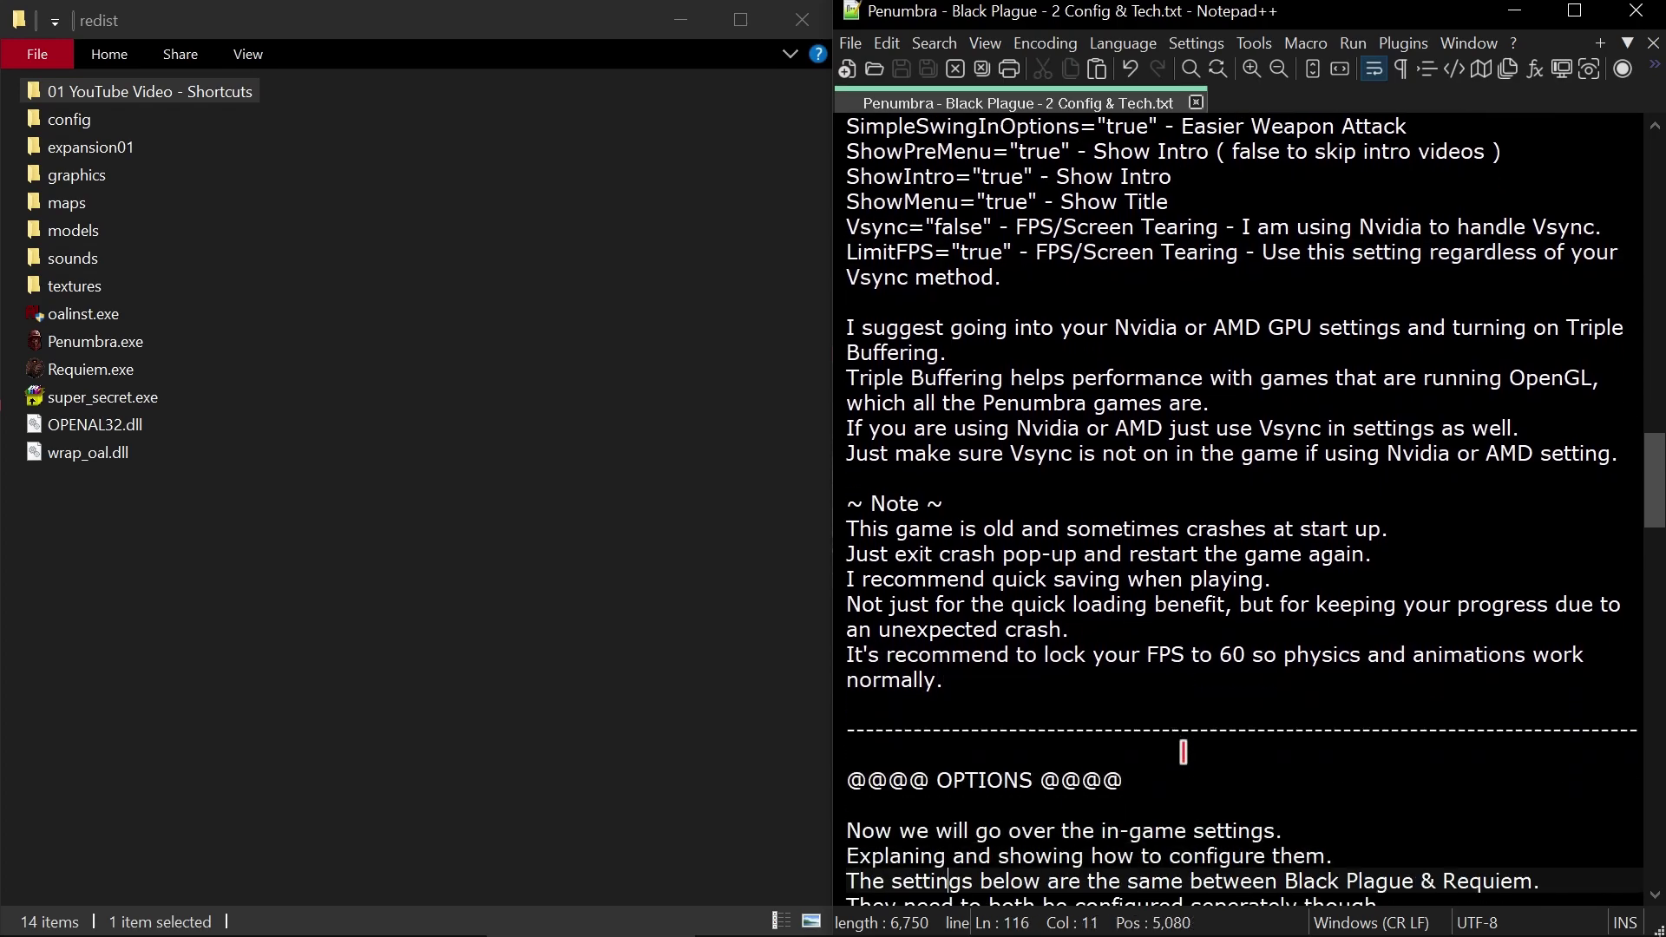
pyautogui.press('Down')
pyautogui.press('Down')
pyautogui.press('Down')
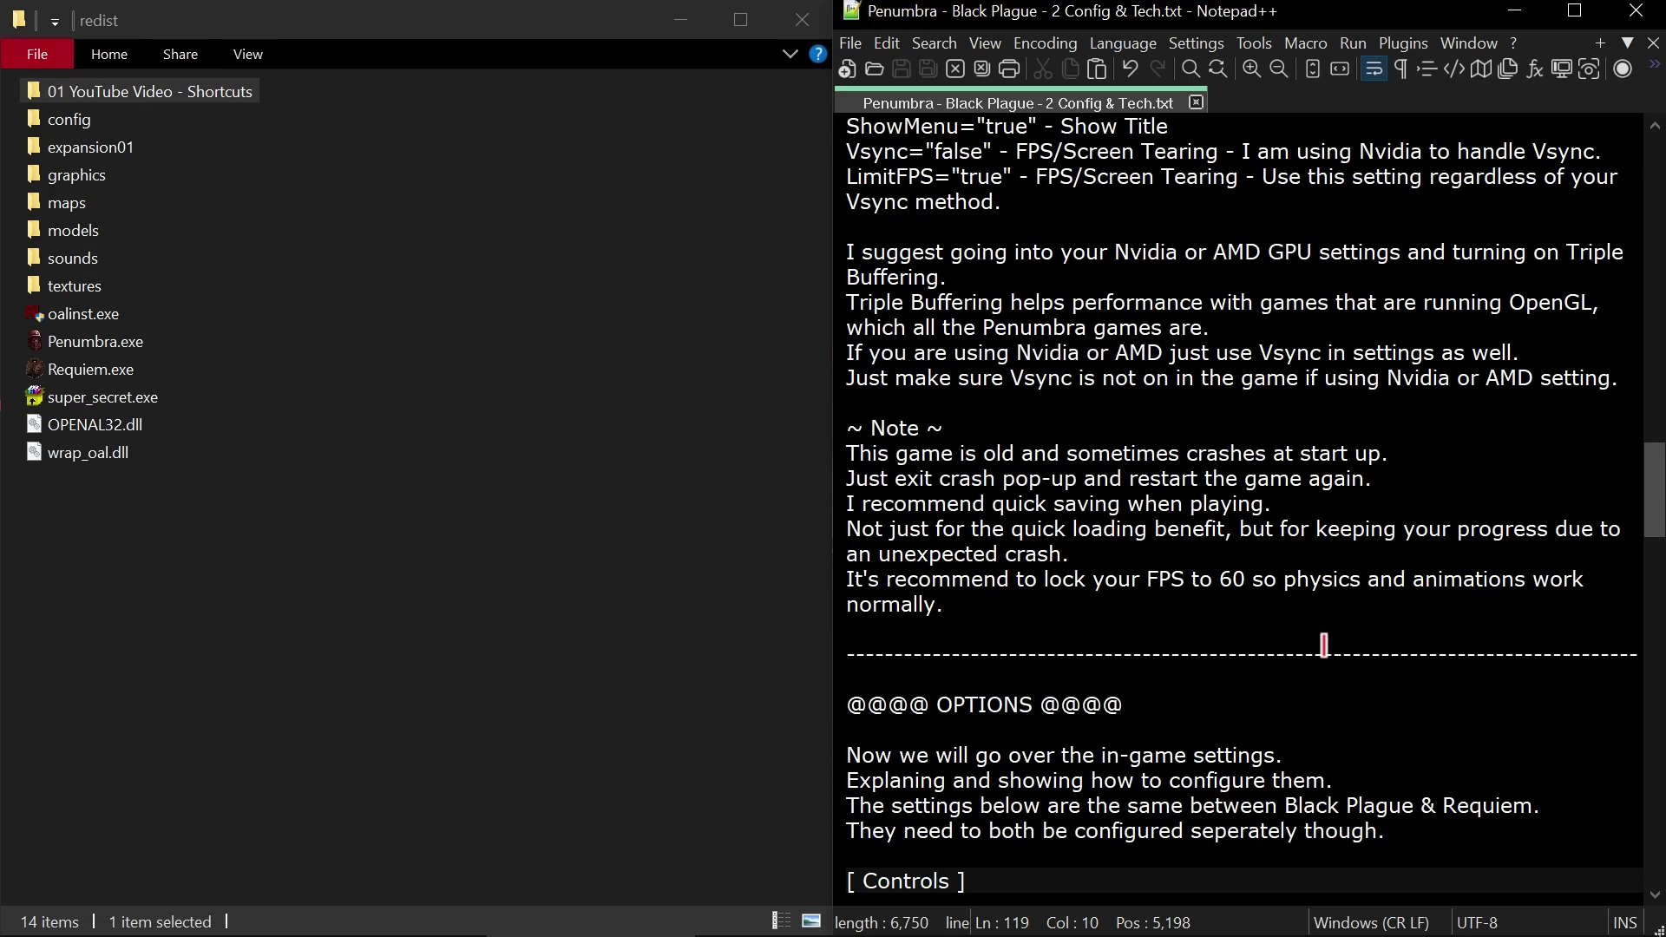
pyautogui.press('Down')
pyautogui.press('Down')
pyautogui.press('Down')
pyautogui.press('Down')
pyautogui.press('Down')
pyautogui.press('Down')
pyautogui.press('Down')
pyautogui.press('Down')
pyautogui.press('Down')
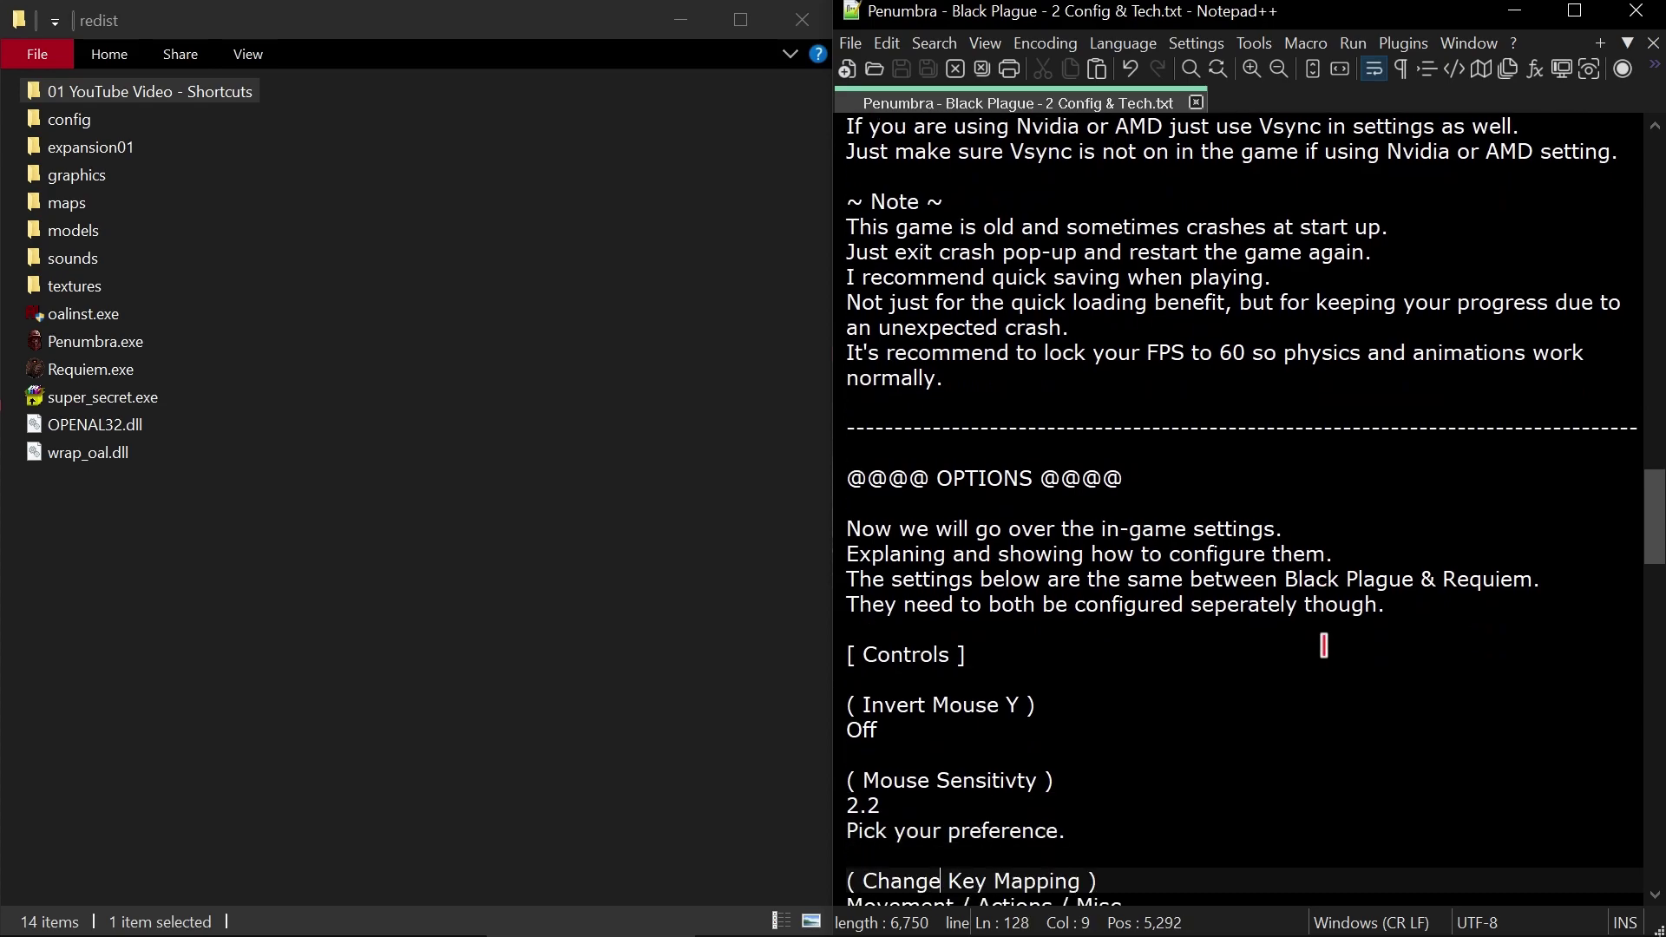
# Step: Read the recommended in-game Game settings in the notes, from Language through Flashing Items
pyautogui.press('Down')
pyautogui.press('Down')
pyautogui.press('Down')
pyautogui.press('Down')
pyautogui.press('Down')
pyautogui.press('Down')
pyautogui.press('Down')
pyautogui.press('Down')
pyautogui.press('Down')
pyautogui.press('Down')
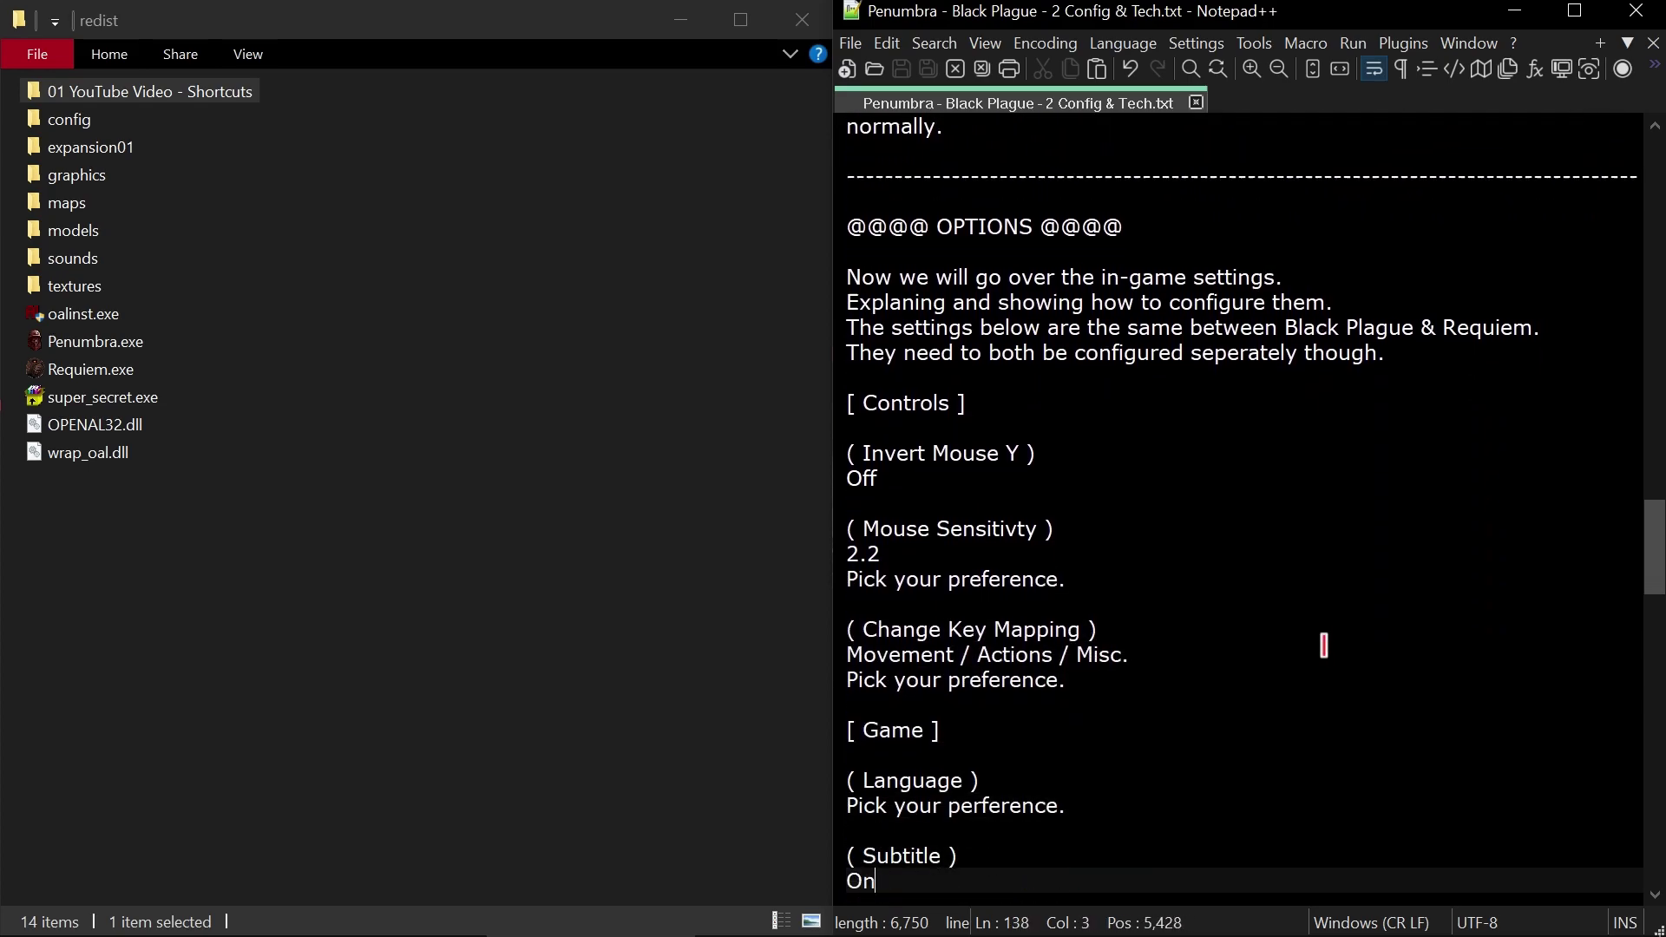
pyautogui.press('Down')
pyautogui.press('Down')
pyautogui.press('Down')
pyautogui.press('Down')
pyautogui.press('Down')
pyautogui.press('Down')
pyautogui.press('Down')
pyautogui.press('Down')
pyautogui.press('Down')
pyautogui.press('Down')
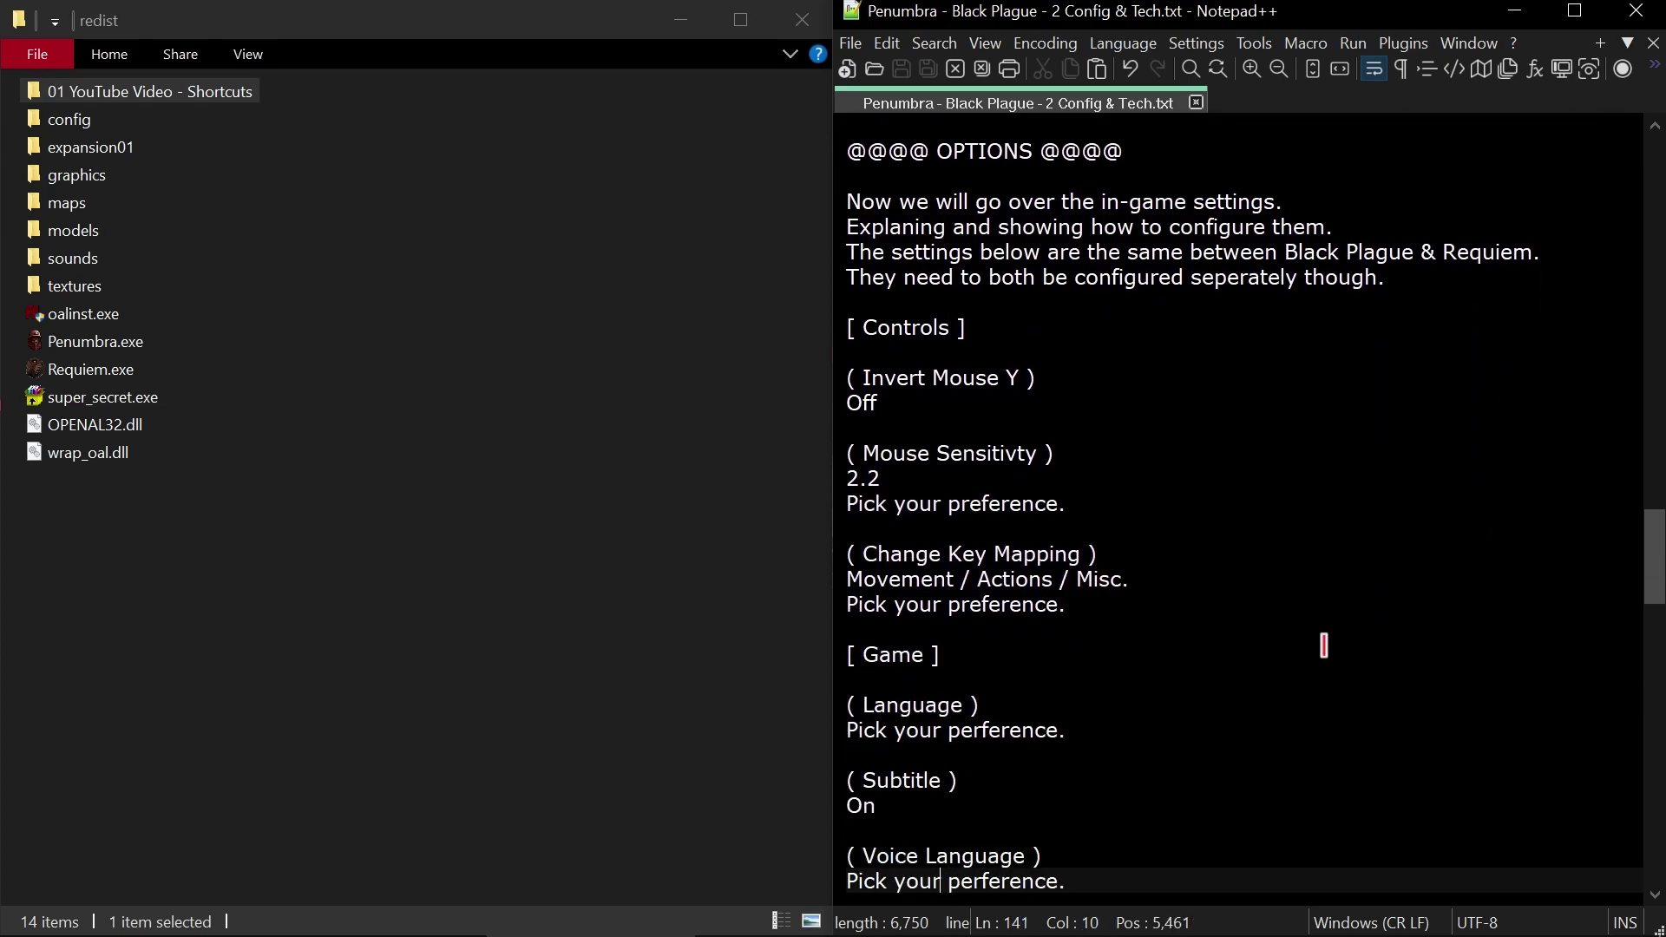
pyautogui.press('Down')
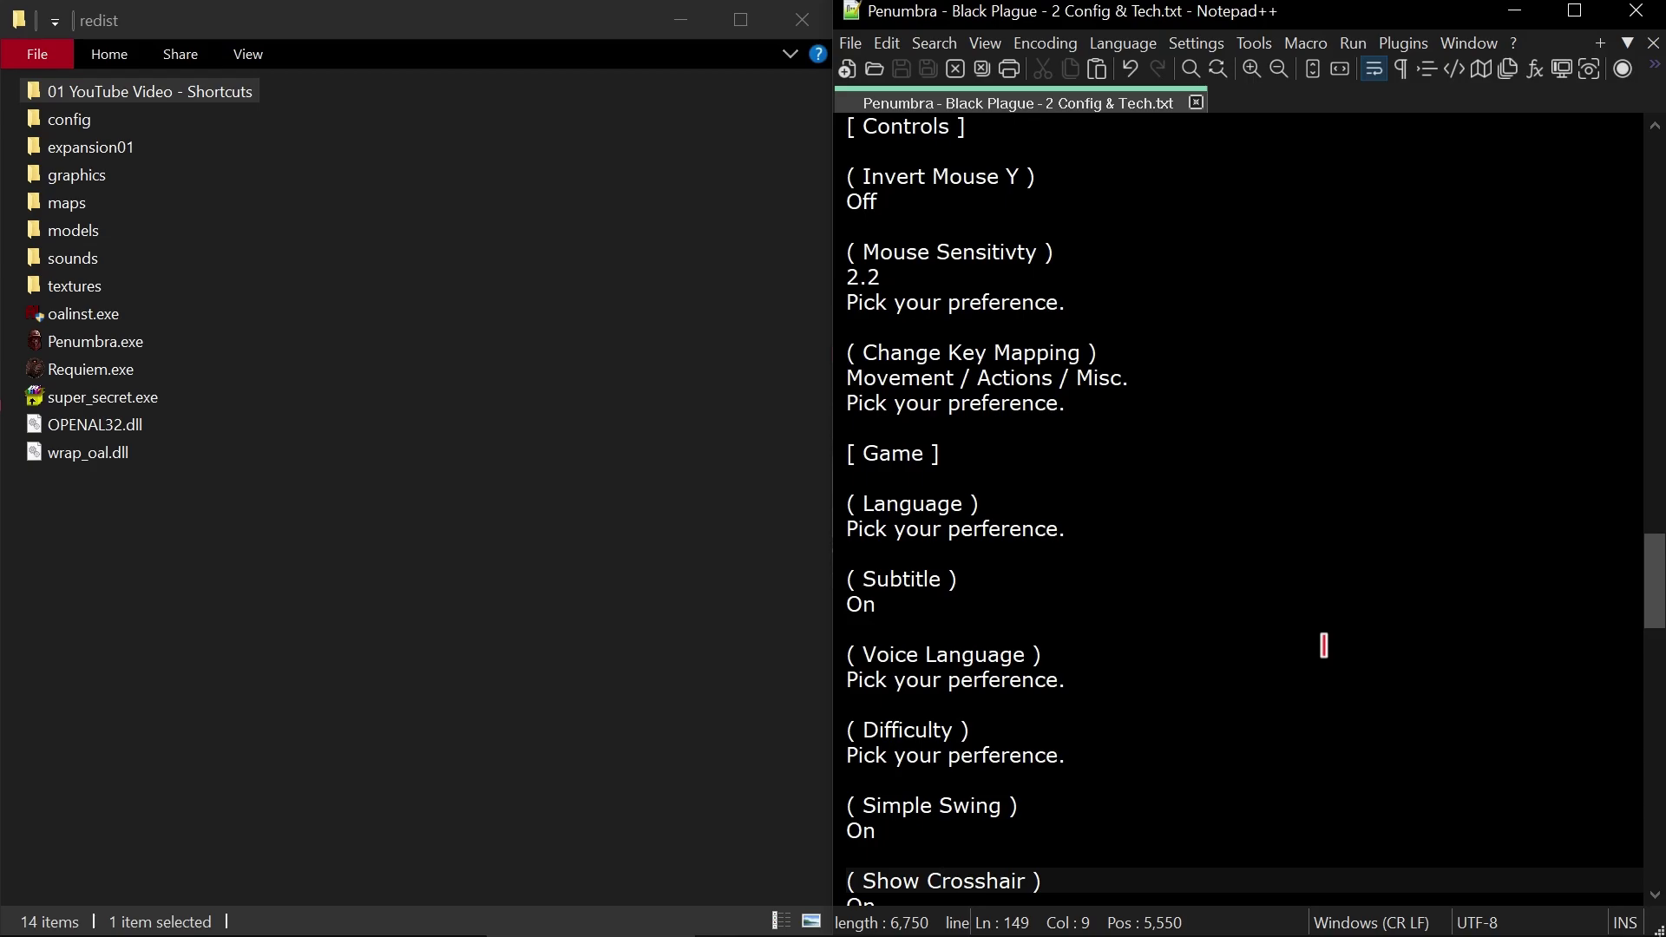
pyautogui.press('Down')
pyautogui.press('Down')
pyautogui.press('Down')
pyautogui.press('Down')
pyautogui.press('Down')
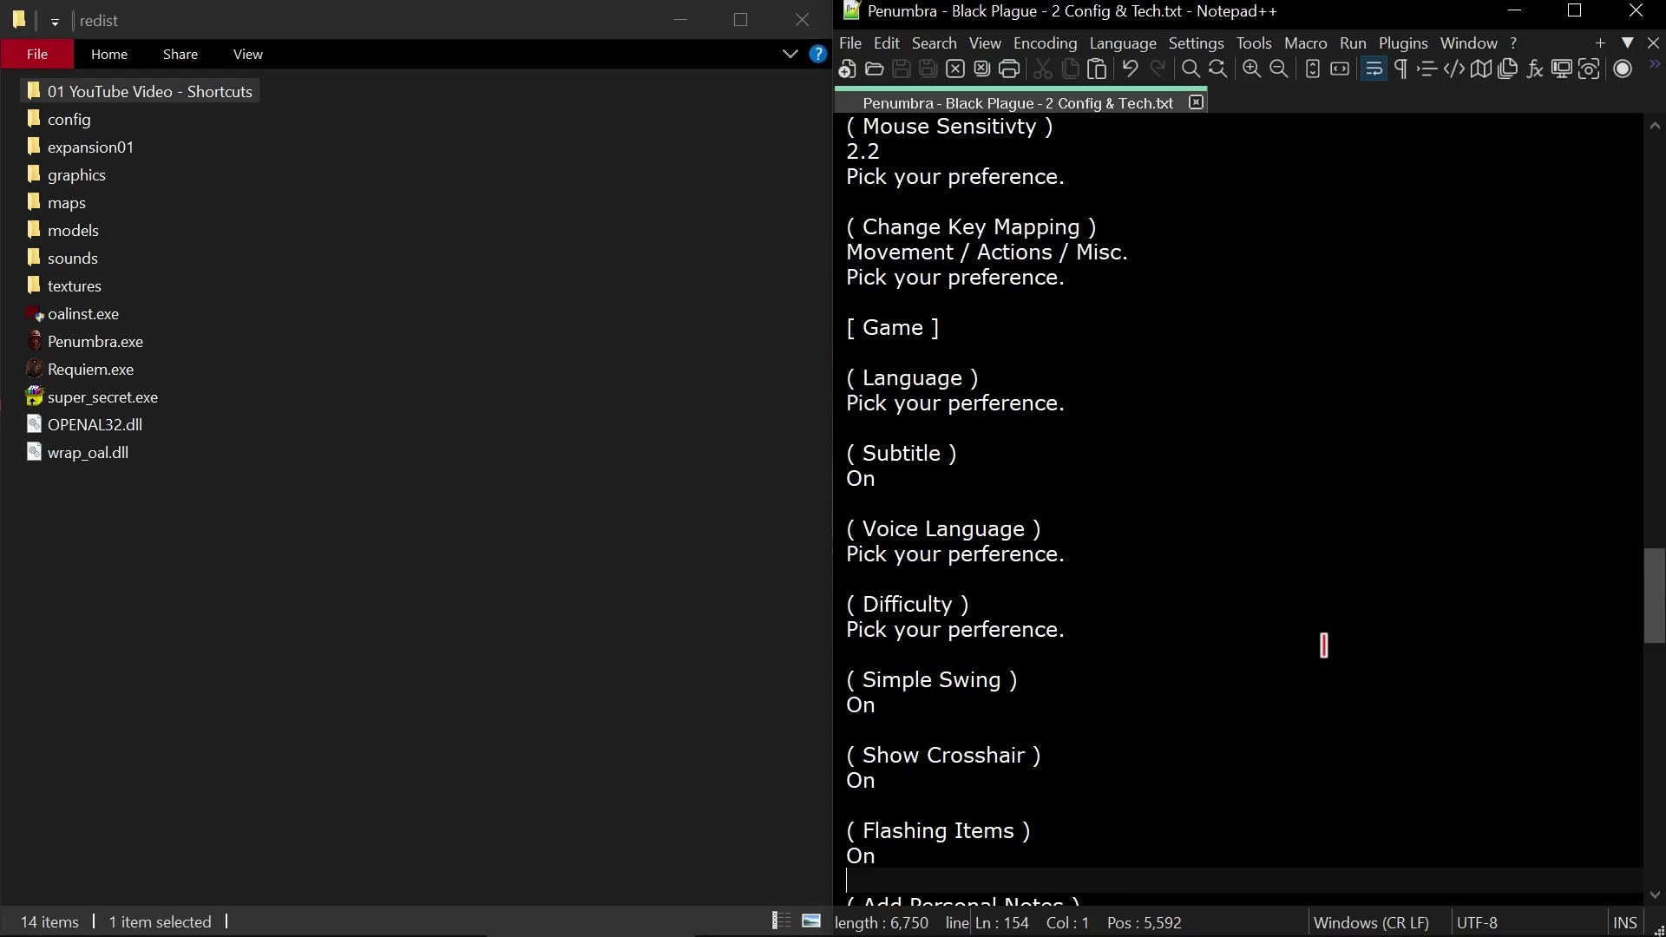
pyautogui.press('Up')
pyautogui.press('Up')
pyautogui.press('Up')
pyautogui.press('Up')
pyautogui.press('Up')
pyautogui.press('Up')
pyautogui.press('Up')
pyautogui.press('Up')
pyautogui.press('Up')
pyautogui.press('Up')
pyautogui.press('Up')
pyautogui.press('Up')
pyautogui.press('Up')
pyautogui.press('Up')
pyautogui.press('Up')
pyautogui.press('Up')
pyautogui.press('Up')
pyautogui.press('Up')
pyautogui.press('Up')
pyautogui.press('Up')
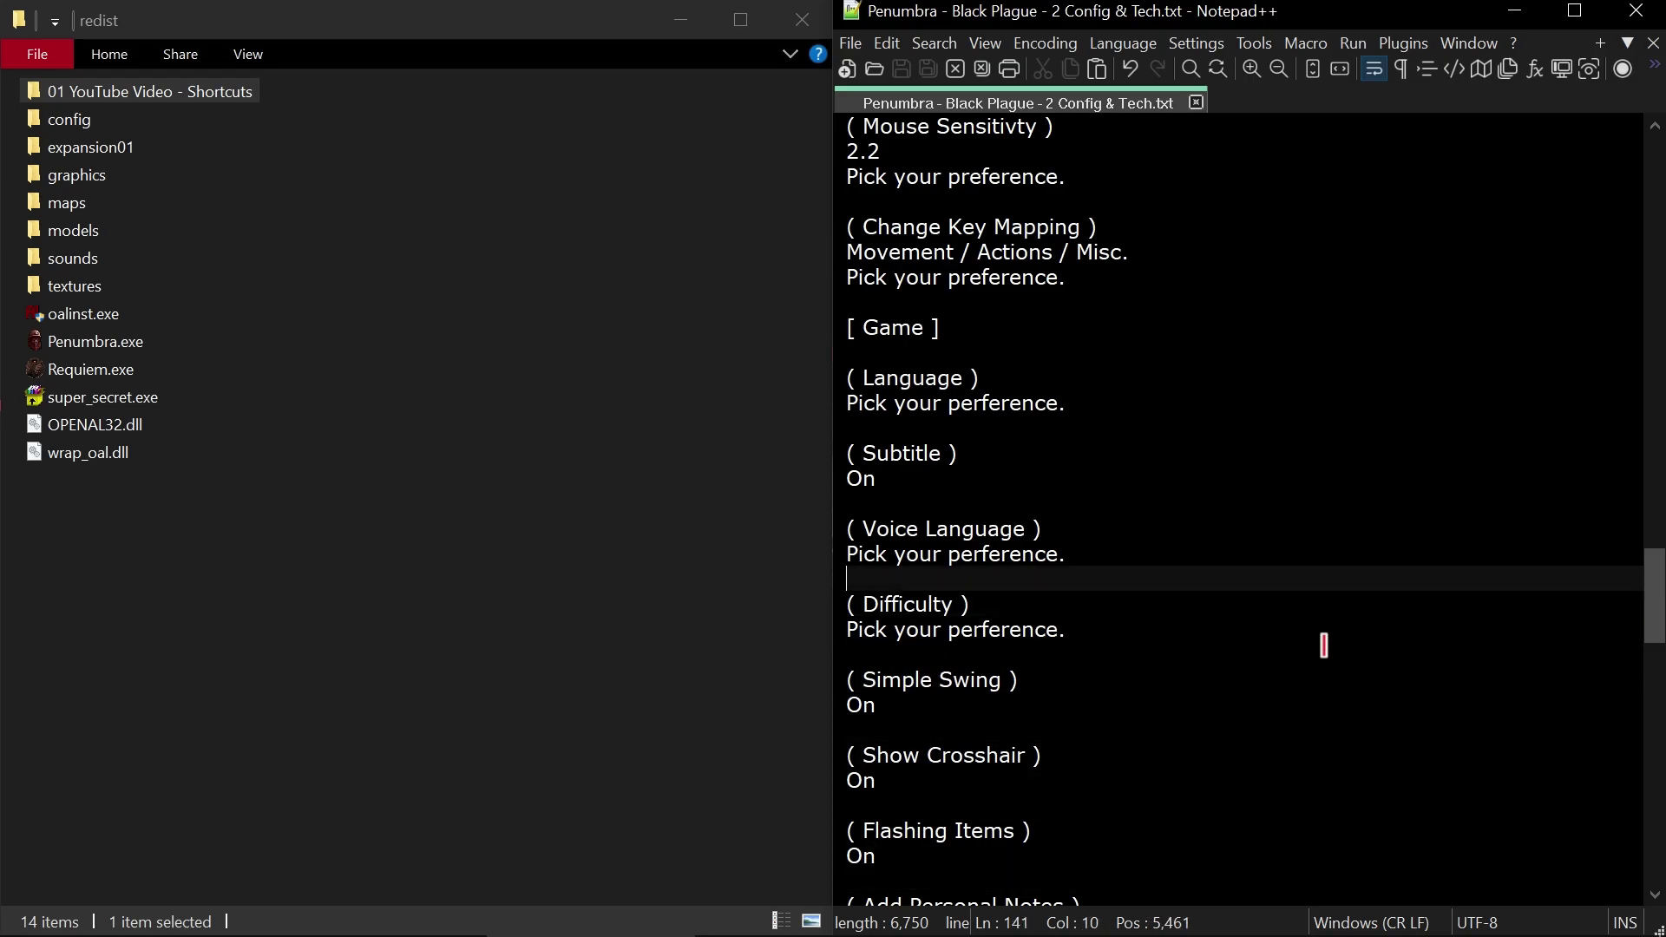
pyautogui.press('Up')
pyautogui.press('Up')
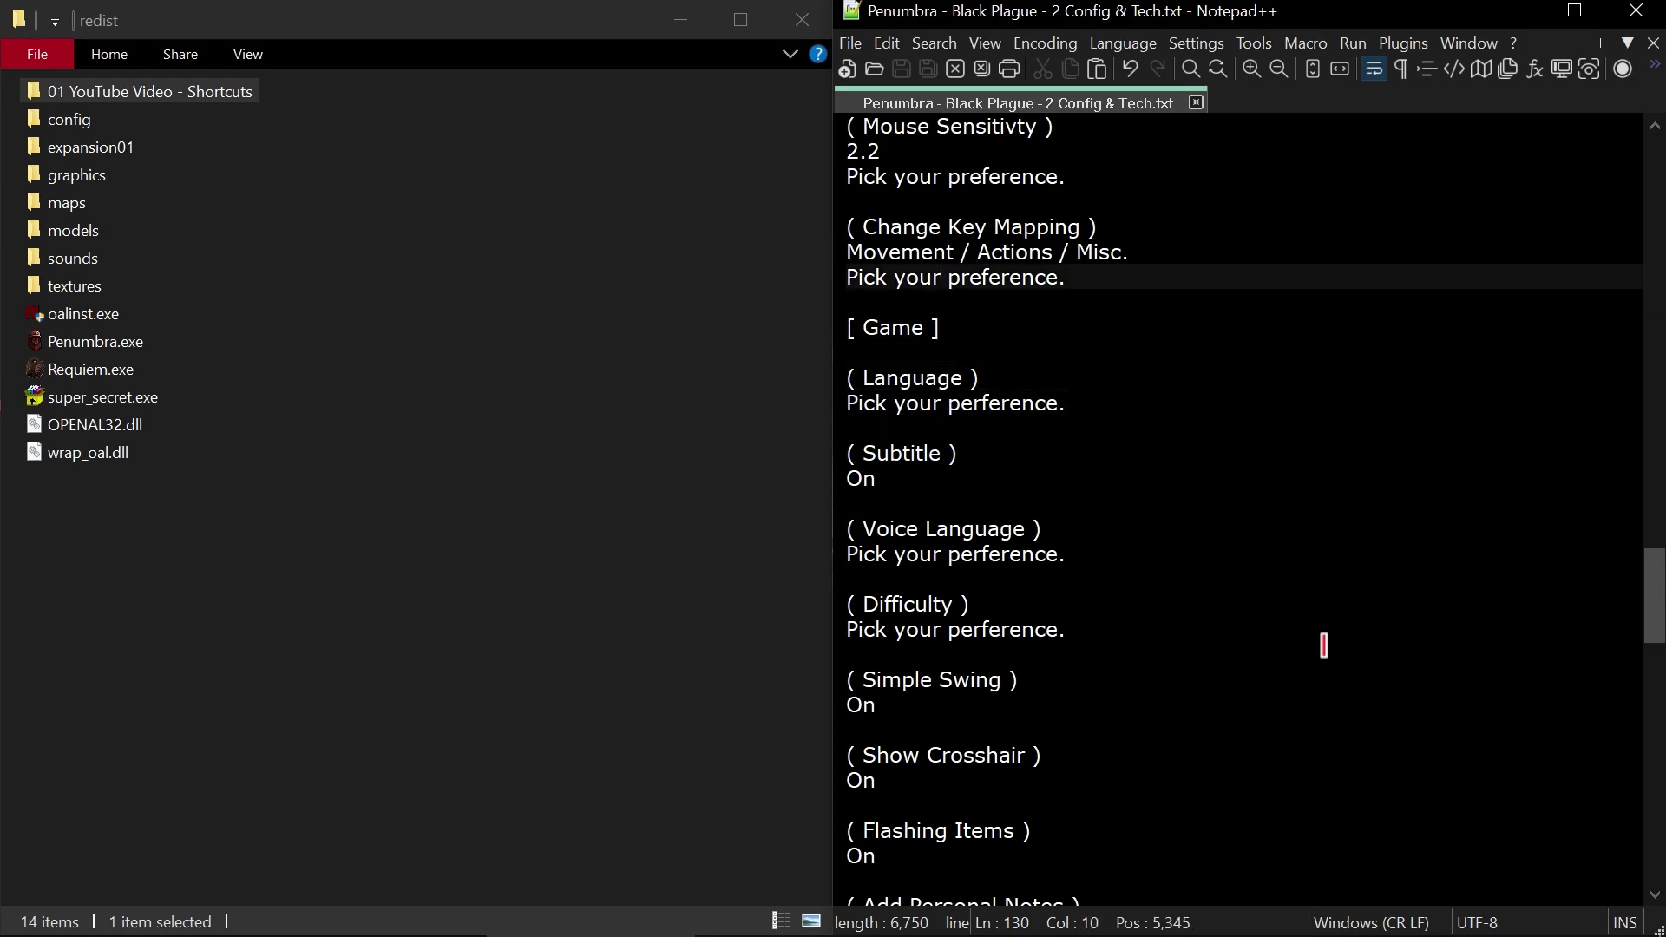
pyautogui.press('Down')
pyautogui.press('Down')
pyautogui.press('Down')
pyautogui.press('Down')
pyautogui.press('Down')
pyautogui.press('Down')
pyautogui.press('Down')
pyautogui.press('Down')
pyautogui.press('Down')
pyautogui.press('Down')
pyautogui.press('Down')
pyautogui.press('Down')
pyautogui.press('Down')
pyautogui.press('Down')
pyautogui.press('Down')
pyautogui.press('Down')
pyautogui.press('Down')
pyautogui.press('Down')
pyautogui.press('Down')
pyautogui.press('Down')
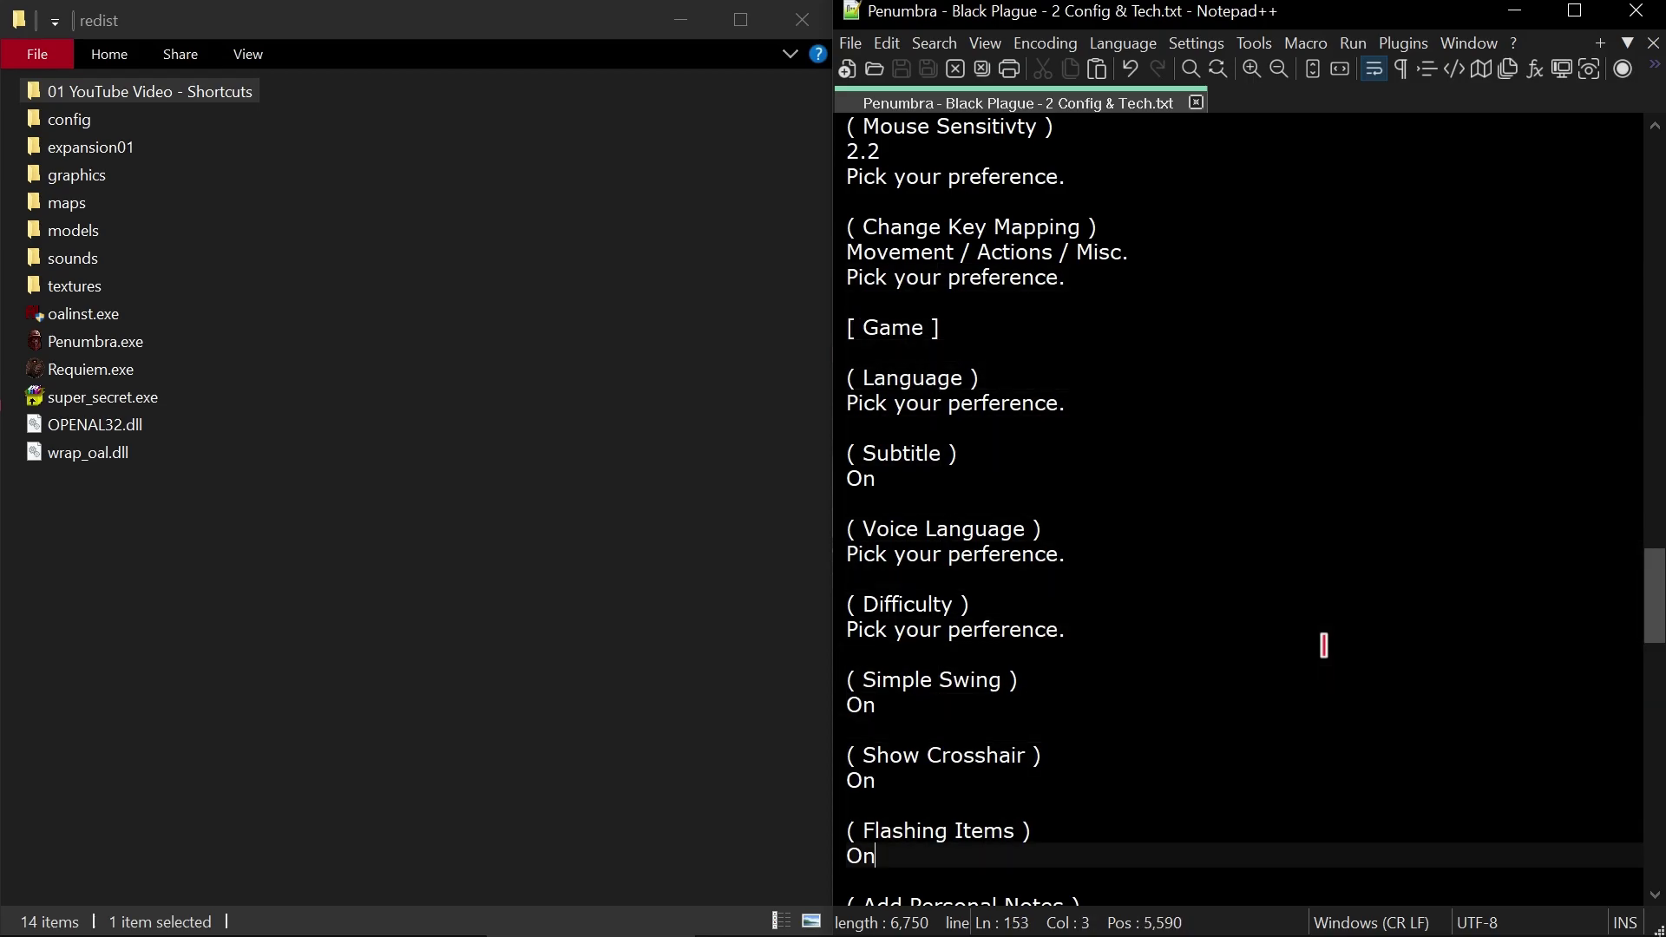
# Step: Read the recommended in-game Add Personal Notes setting and the Sound settings in the notes, from Sound Volume through EFX
pyautogui.press('Down')
pyautogui.press('Down')
pyautogui.press('Down')
pyautogui.press('Down')
pyautogui.press('Down')
pyautogui.press('End')
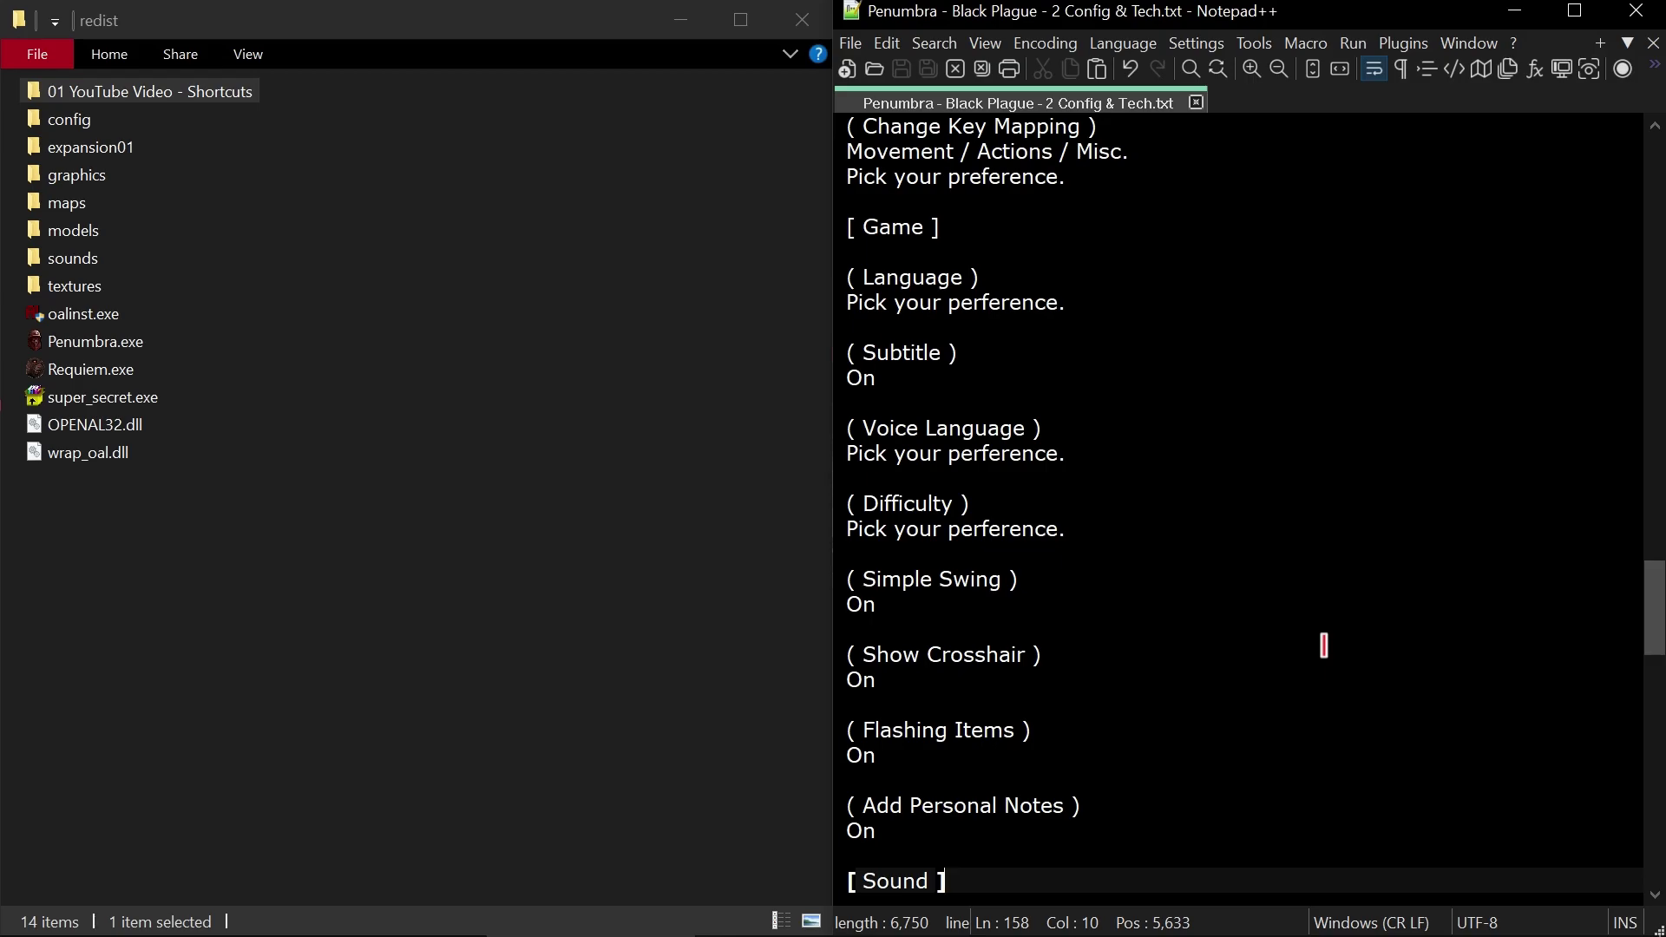
pyautogui.press('Down')
pyautogui.press('Down')
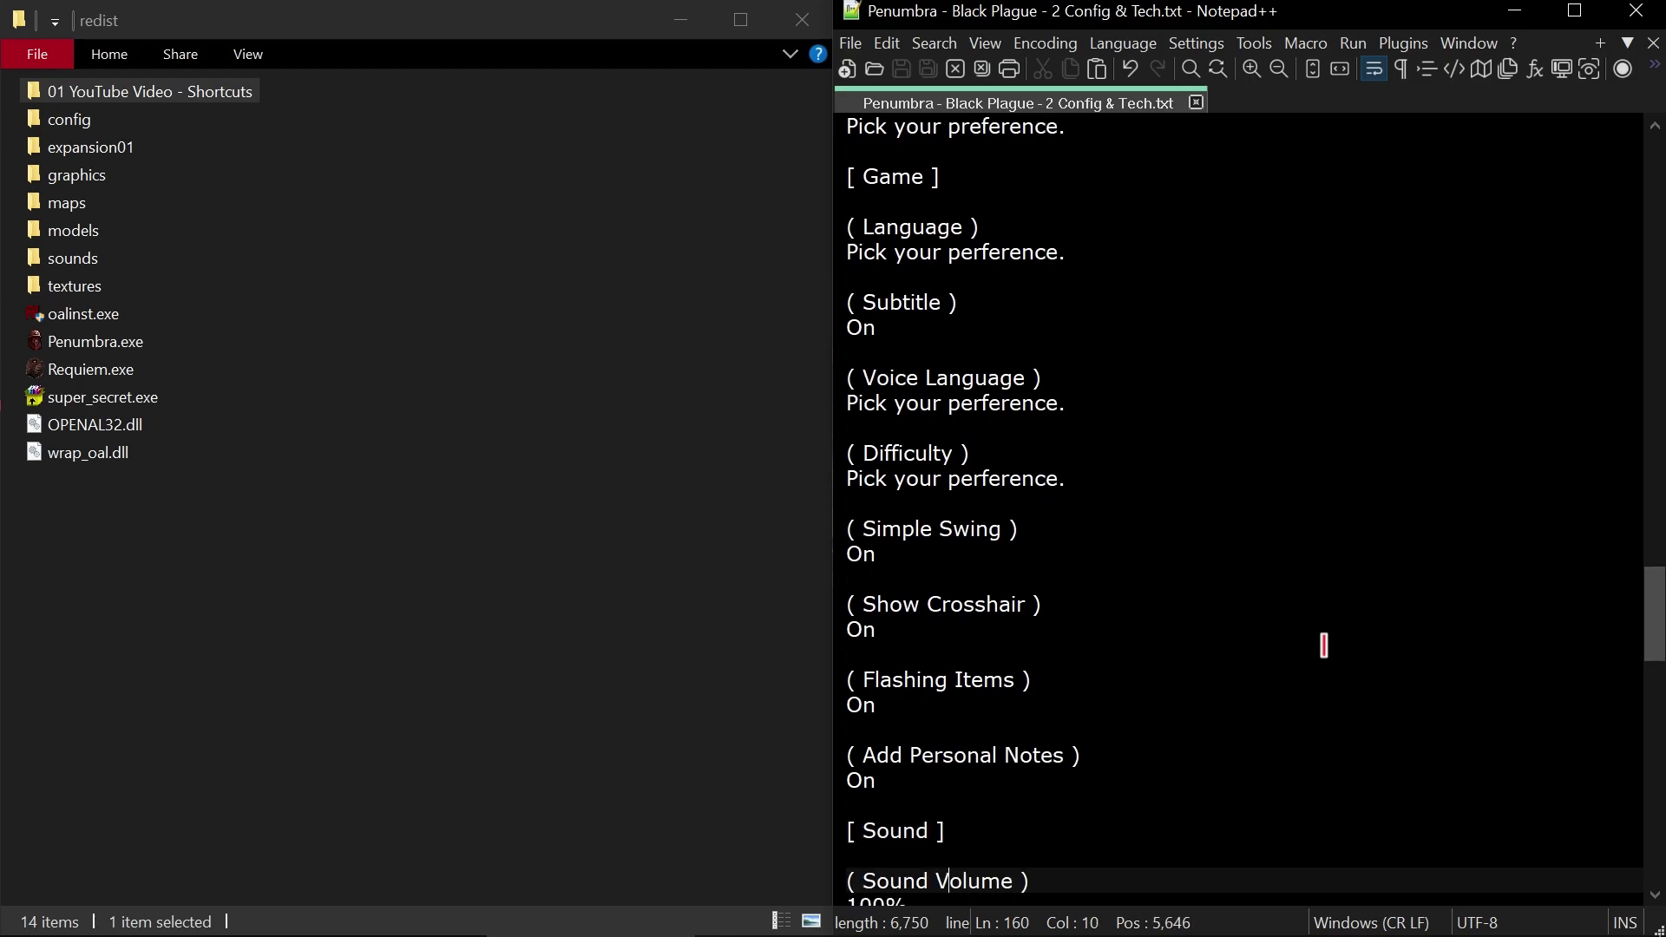
pyautogui.press('Down')
pyautogui.press('Down')
pyautogui.press('Down')
pyautogui.press('Down')
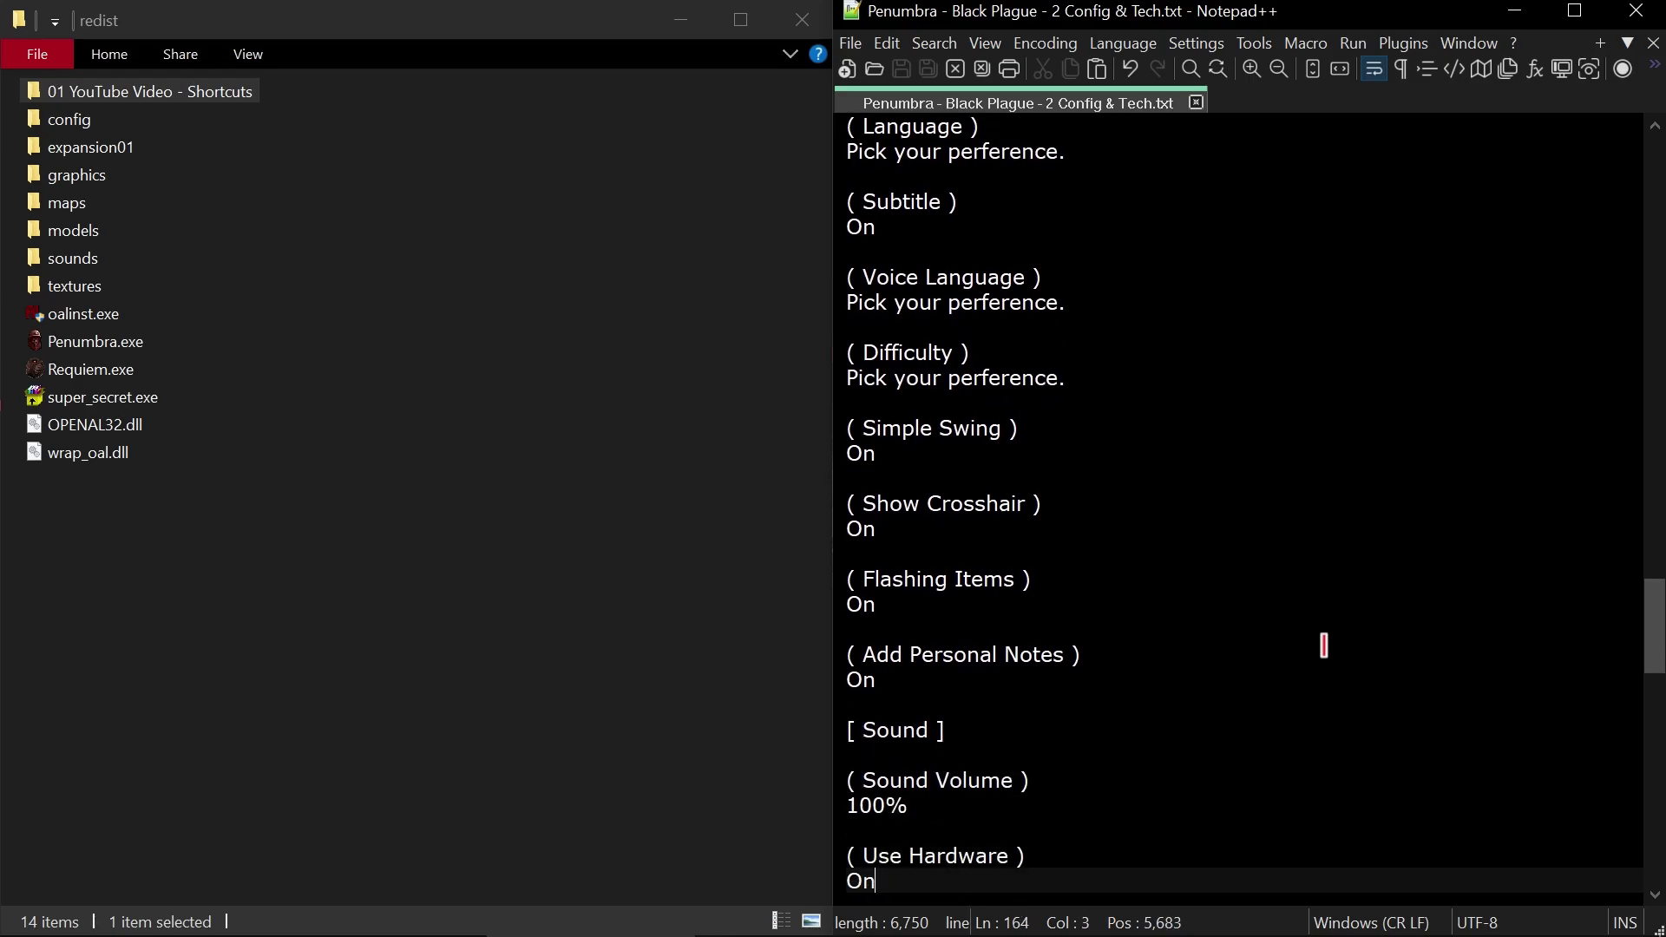
pyautogui.press('Down')
pyautogui.press('Down')
pyautogui.press('Down')
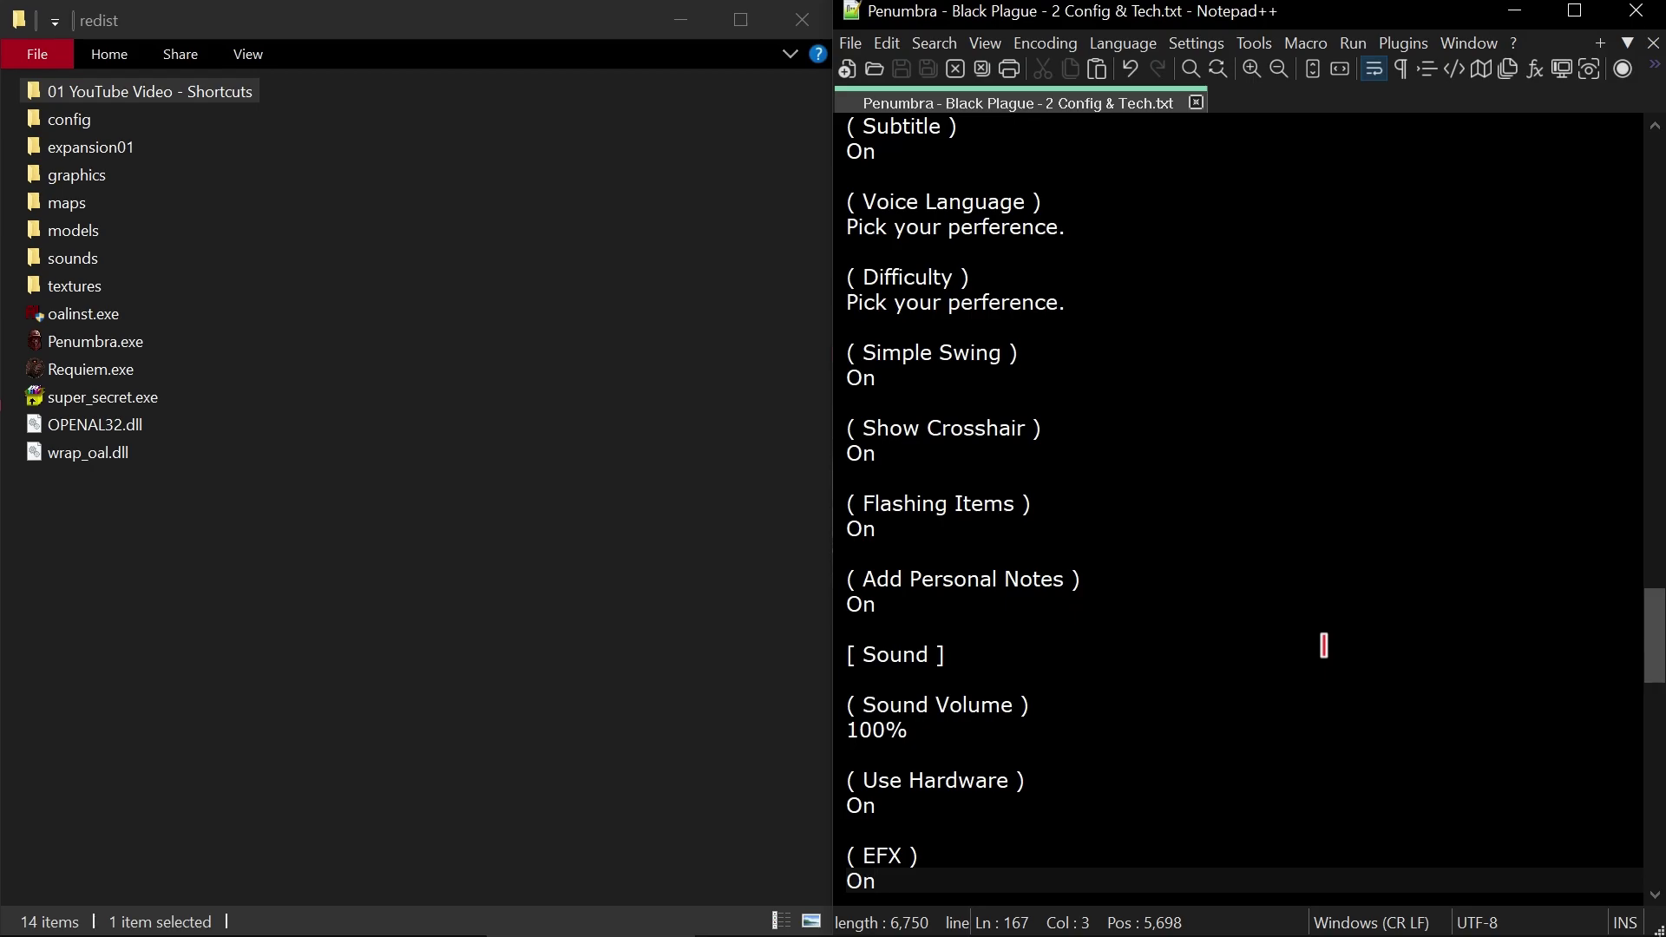
# Step: Read the recommended in-game Graphics settings for Resolution, Noise Filter and Bloom in the notes
pyautogui.press('Down')
pyautogui.press('Down')
pyautogui.press('Down')
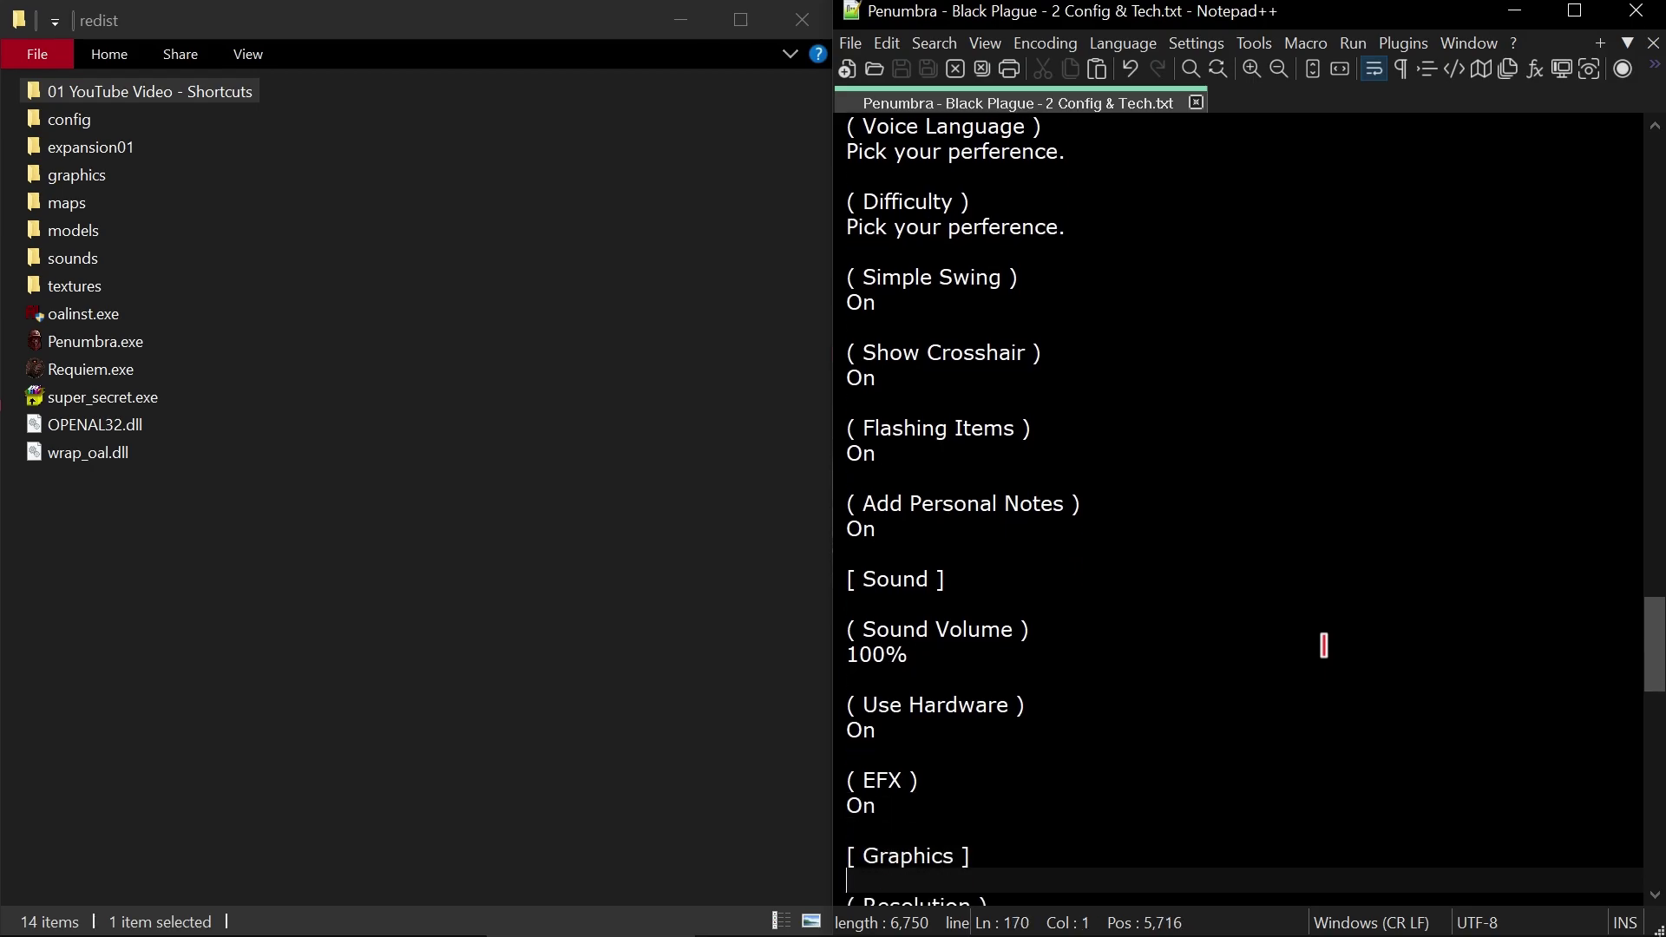
pyautogui.press('Down')
pyautogui.press('Down')
pyautogui.press('Down')
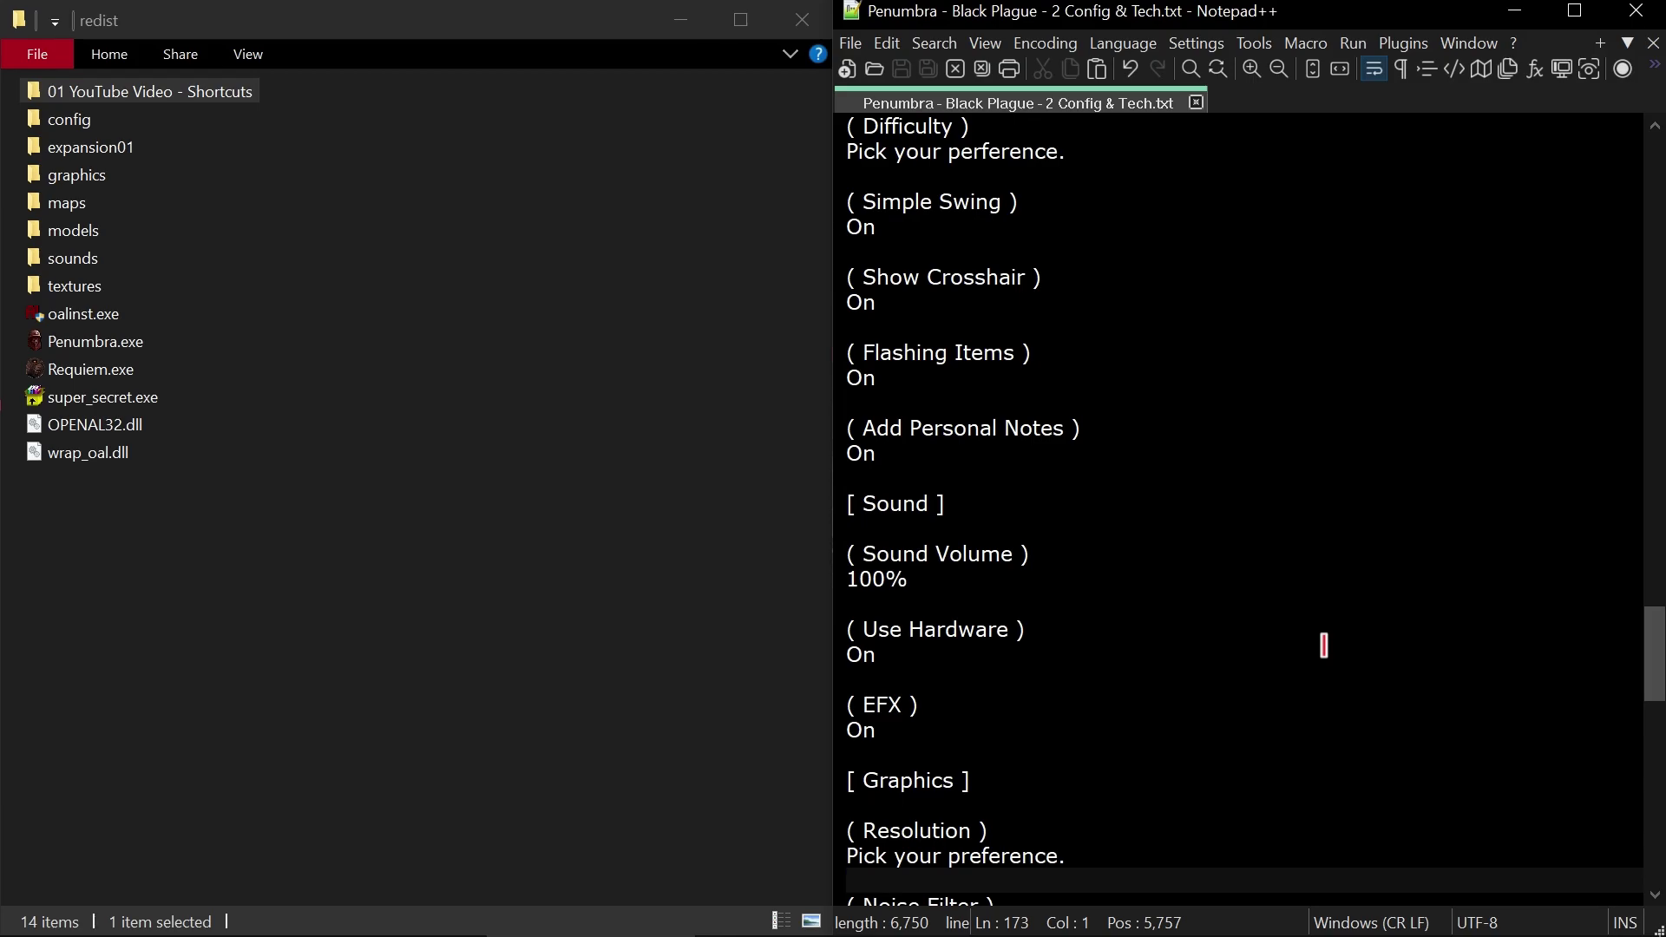
pyautogui.press('Down')
pyautogui.press('Down')
pyautogui.press('Down')
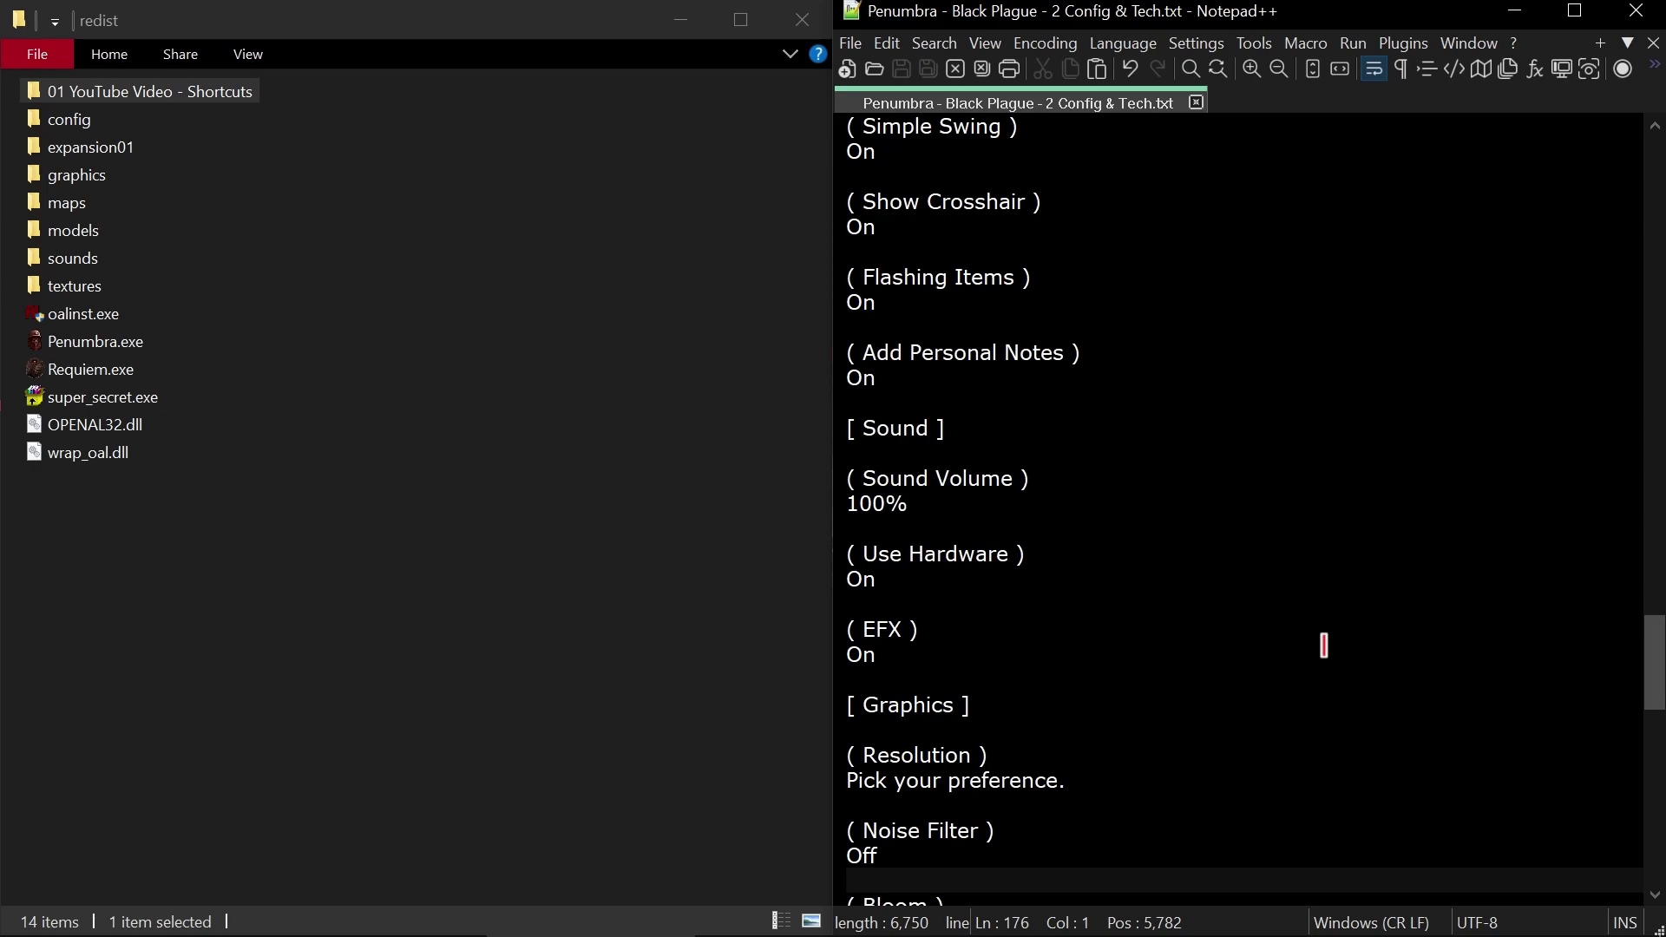
pyautogui.press('Down')
pyautogui.press('Down')
pyautogui.press('Down')
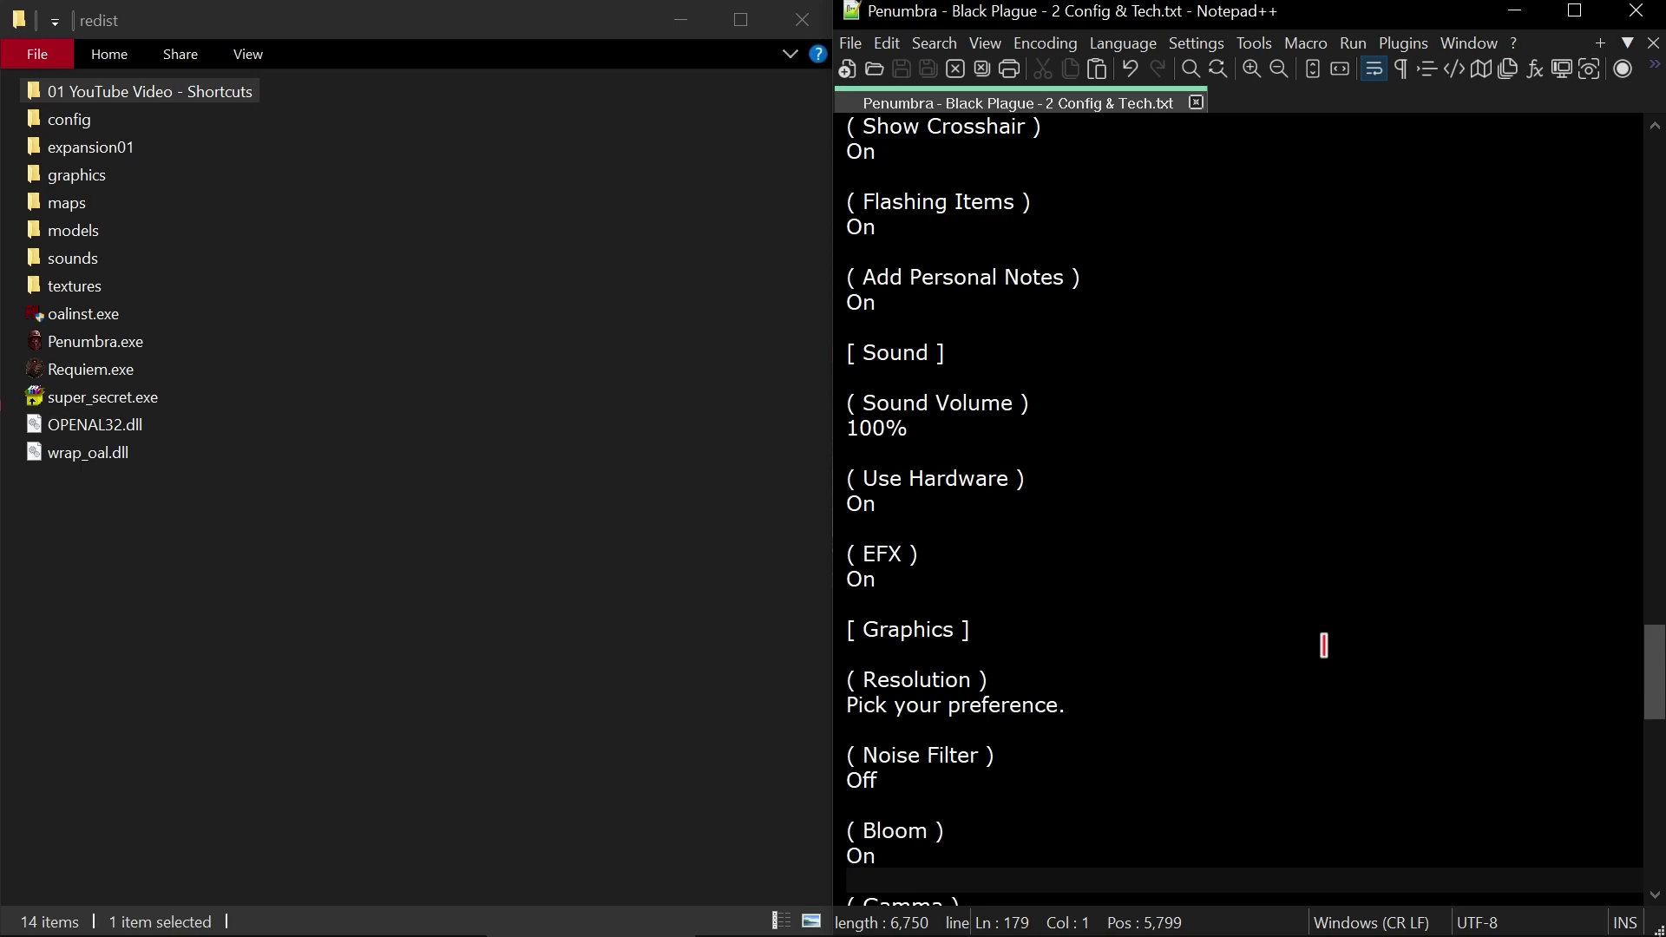
# Step: Read the recommended in-game Gamma and Shader Quality settings in the Graphics section of the notes
pyautogui.press('Down')
pyautogui.press('Down')
pyautogui.press('End')
pyautogui.press('Down')
pyautogui.press('Right')
pyautogui.press('Right')
pyautogui.press('Right')
pyautogui.press('Right')
pyautogui.press('Right')
pyautogui.press('Right')
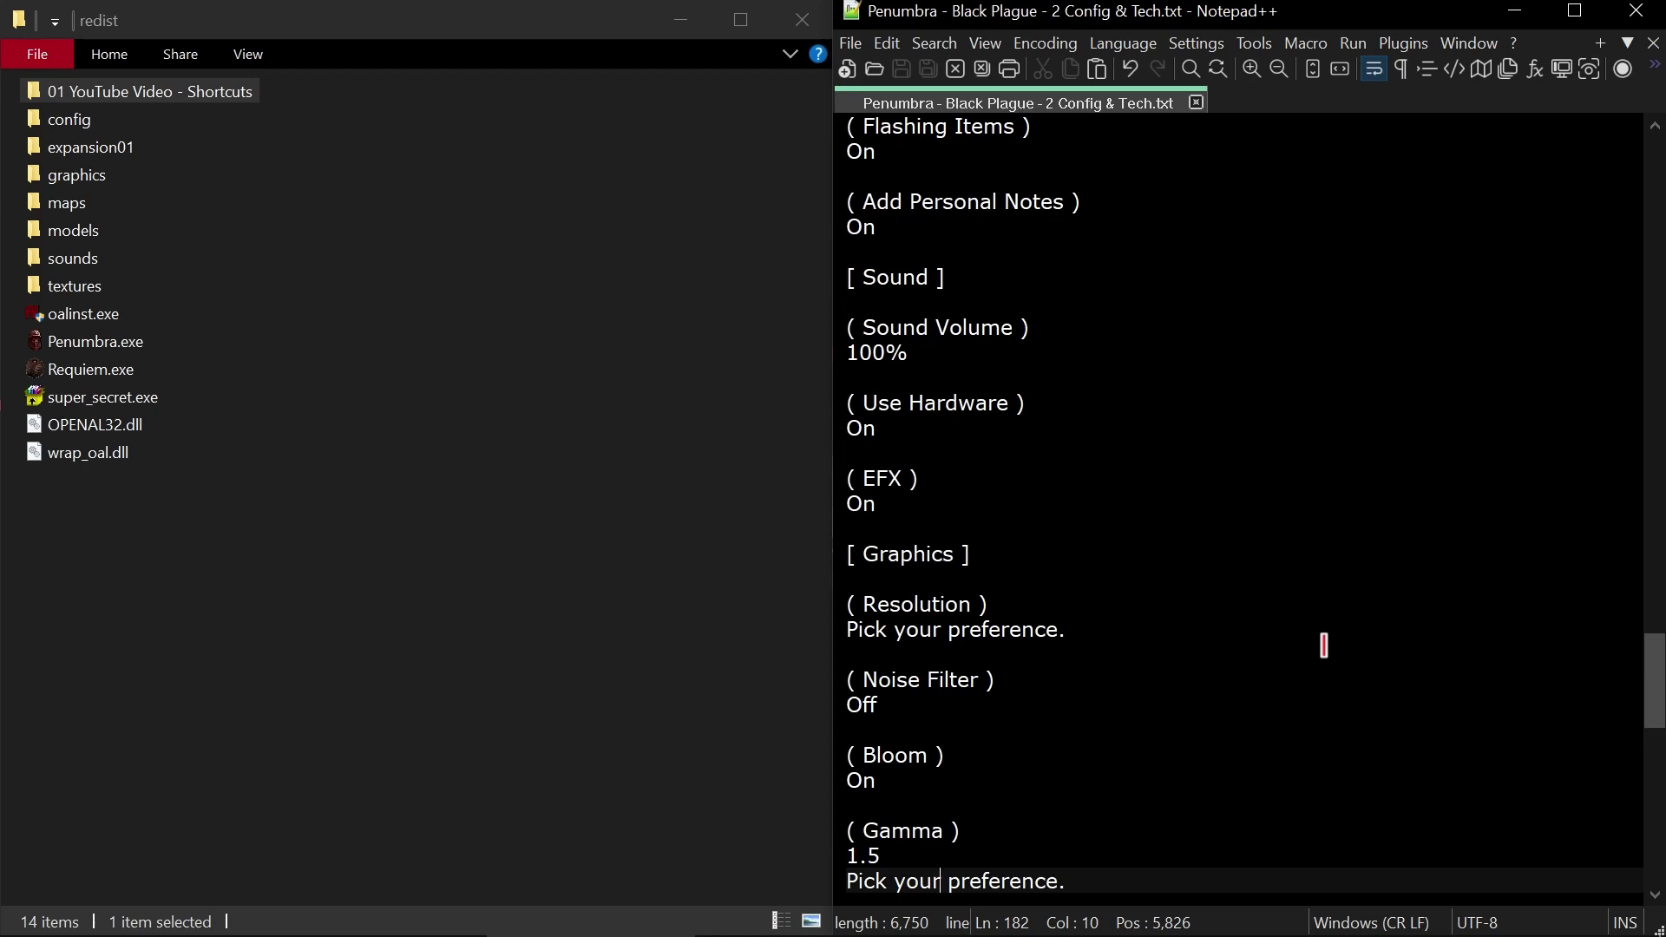
pyautogui.press('Down')
pyautogui.press('Down')
pyautogui.press('Down')
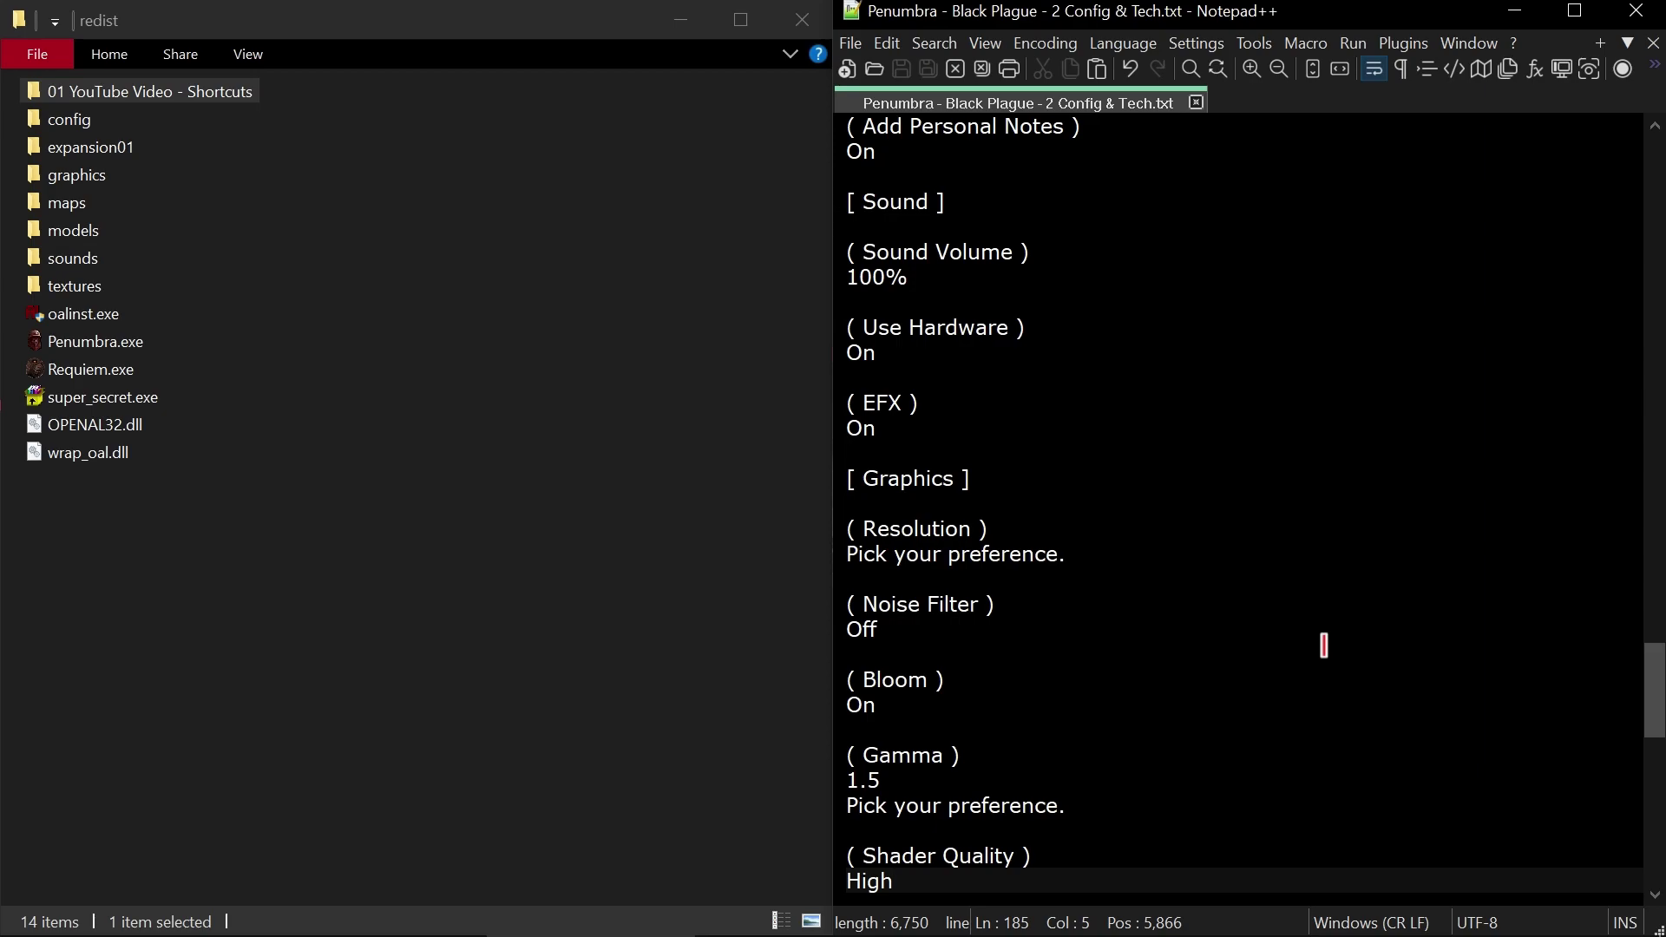
# Step: Read the recommended Graphics Advanced settings in the notes, from Texture Quality through Motion Blur
pyautogui.press('Down')
pyautogui.press('Down')
pyautogui.press('Down')
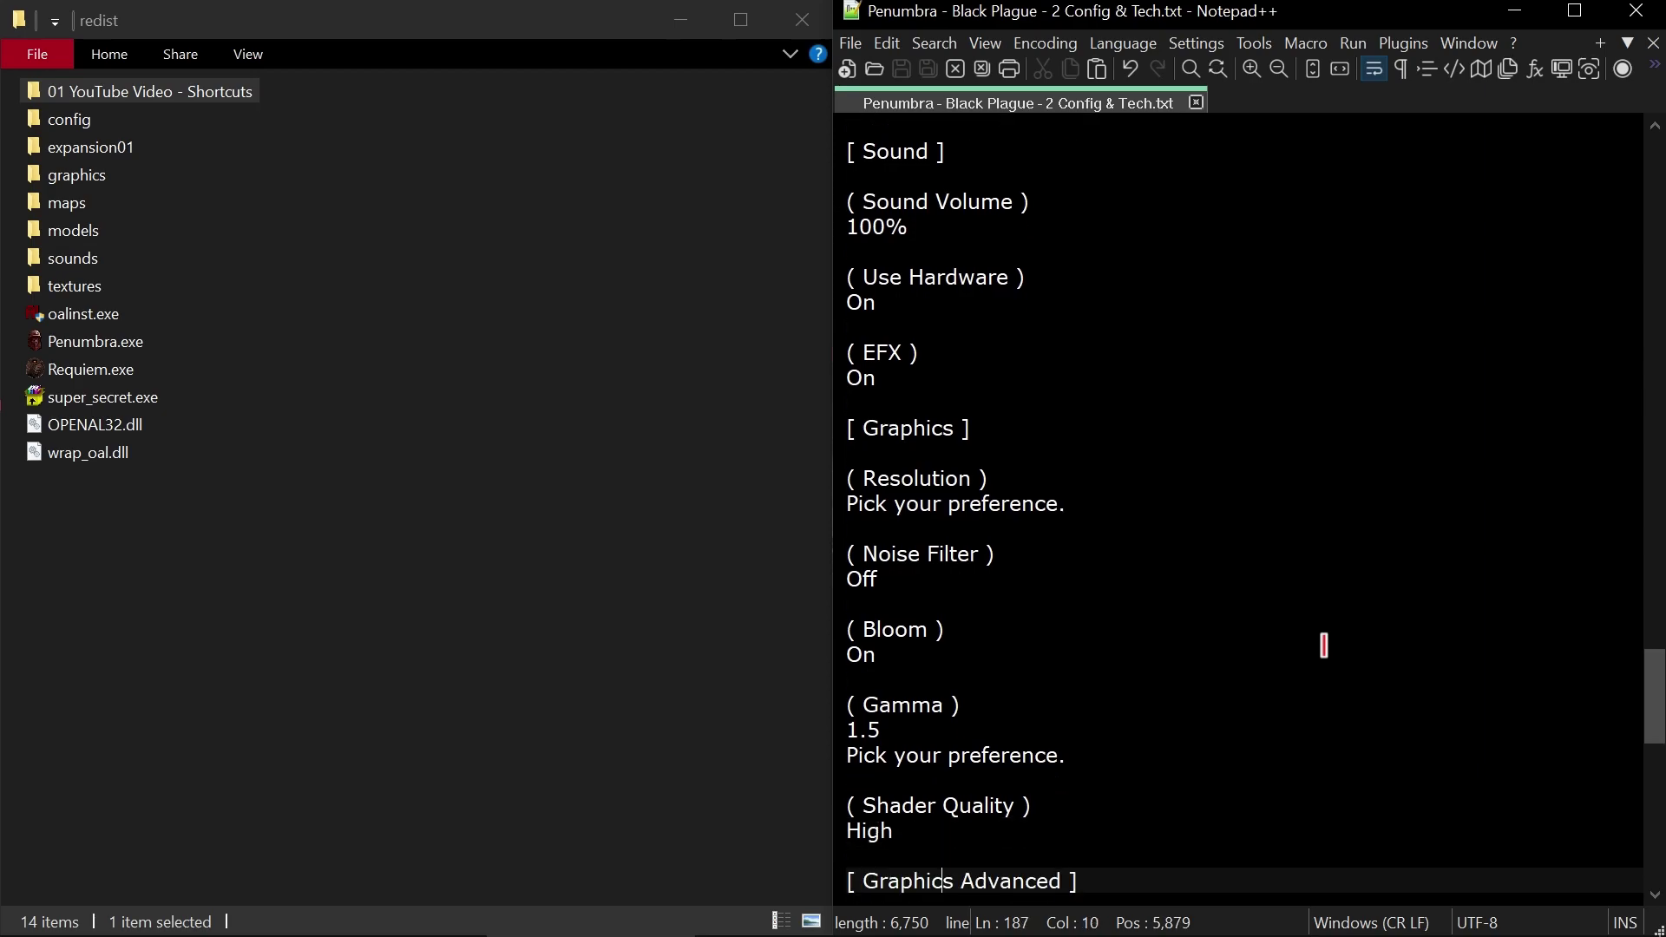
pyautogui.press('Down')
pyautogui.press('End')
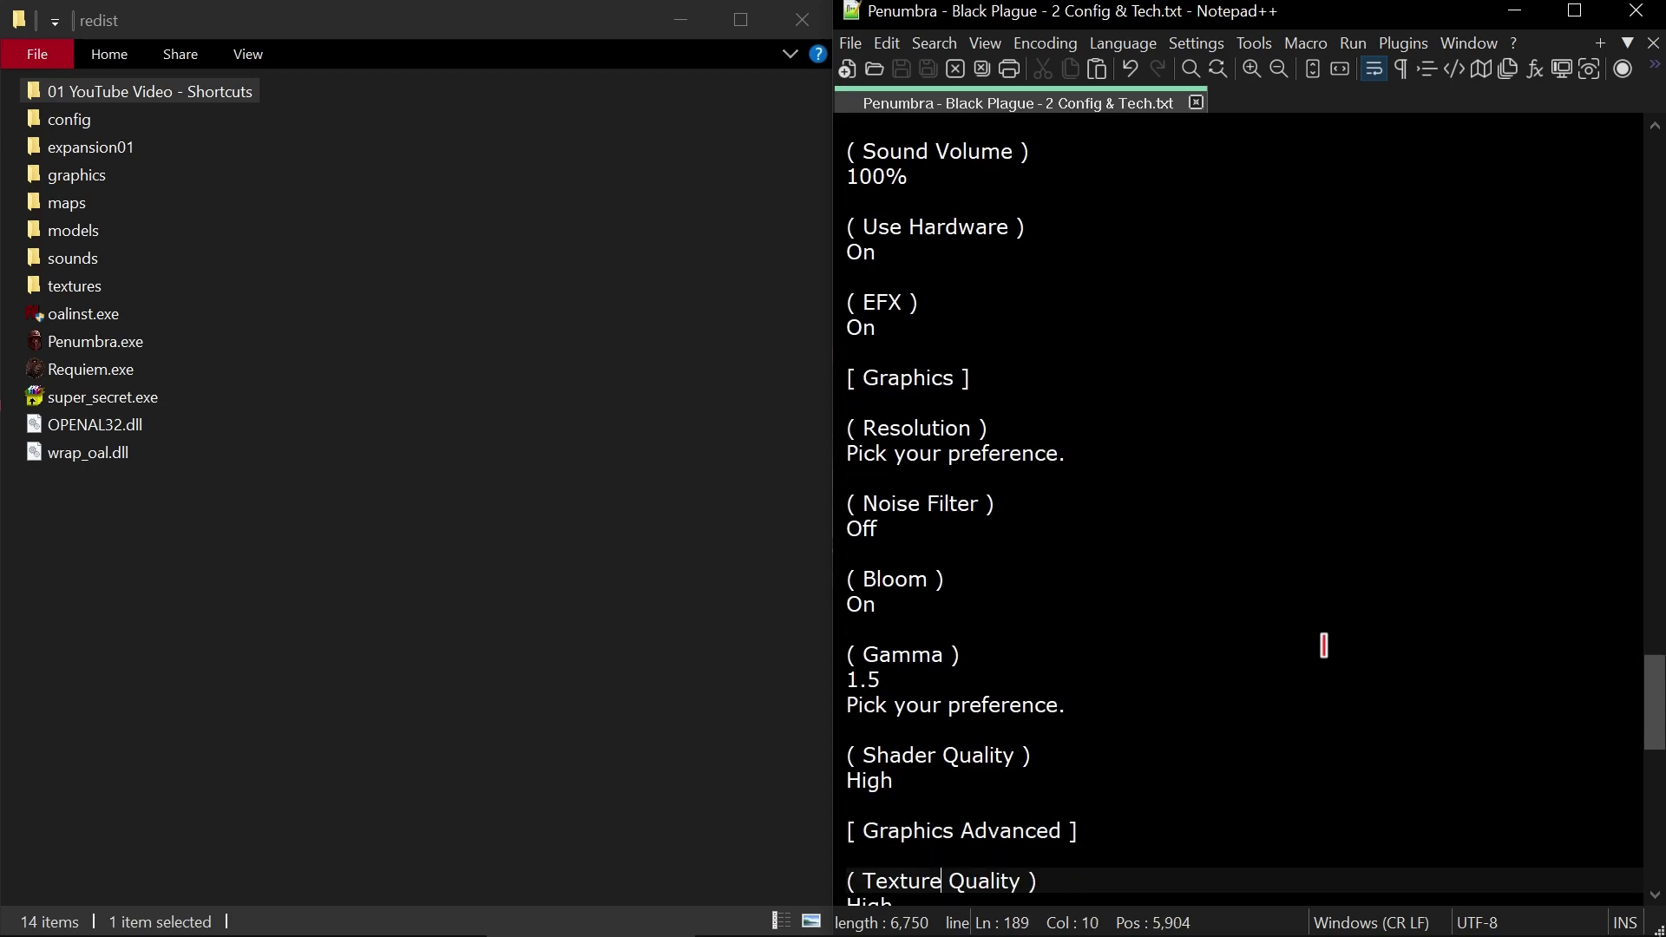
pyautogui.press('Down')
pyautogui.press('Down')
pyautogui.press('Down')
pyautogui.press('Down')
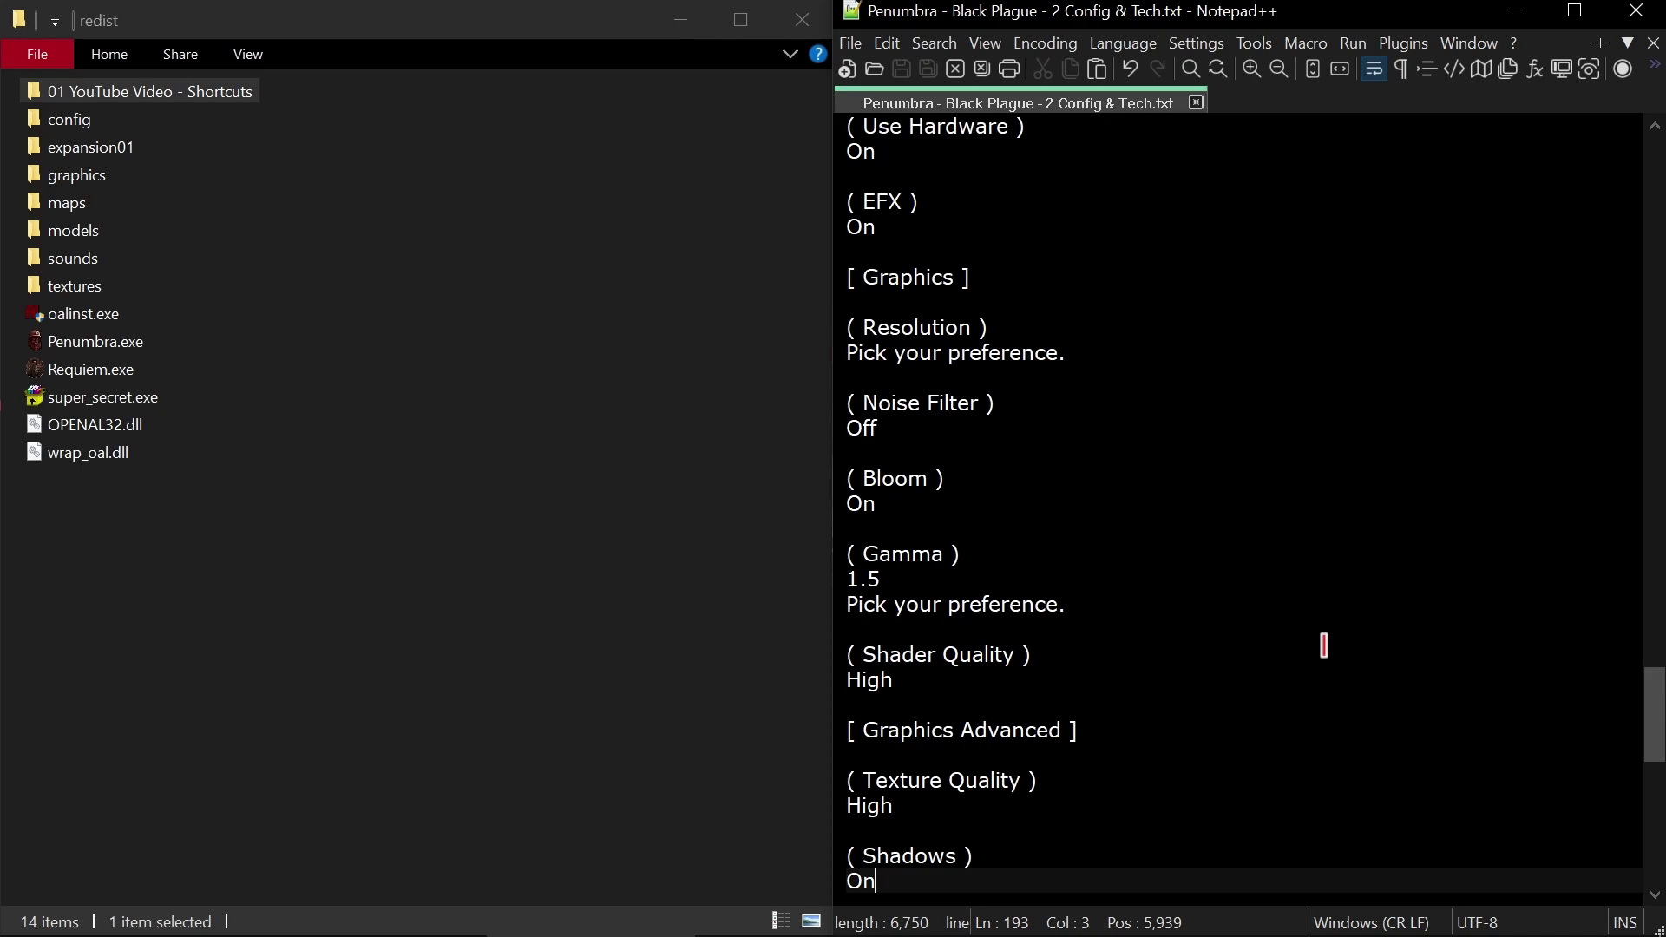
pyautogui.press('Down')
pyautogui.press('Down')
pyautogui.press('Down')
pyautogui.press('Down')
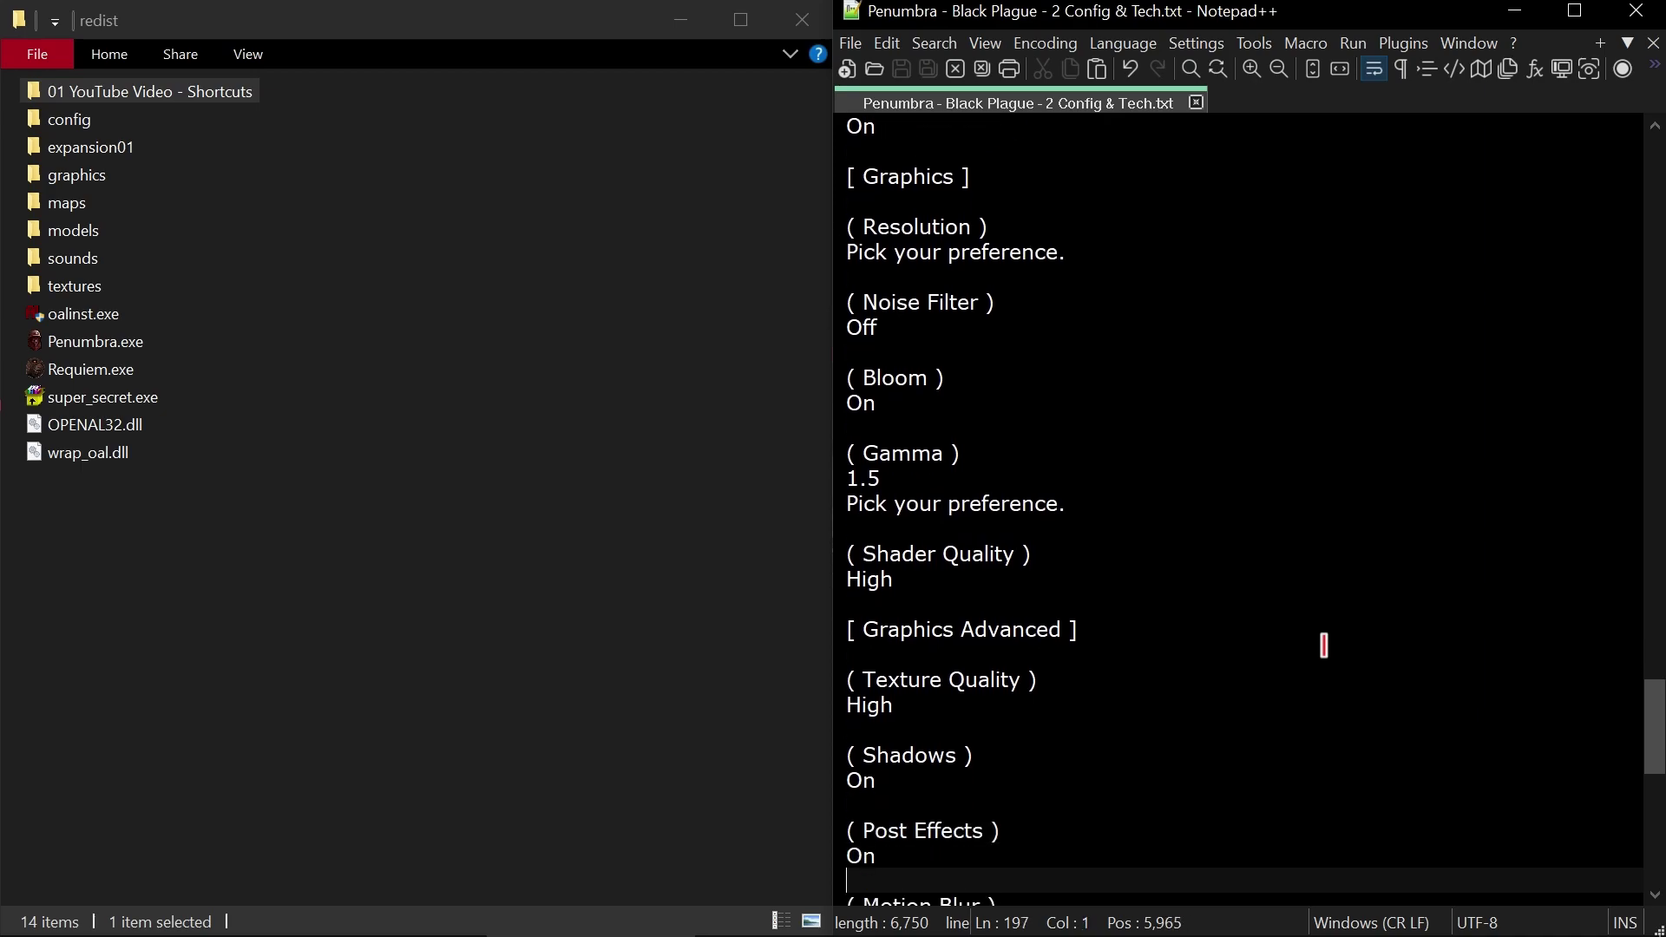
pyautogui.press('Up')
pyautogui.press('Up')
pyautogui.press('Up')
pyautogui.press('Down')
pyautogui.press('Down')
pyautogui.press('End')
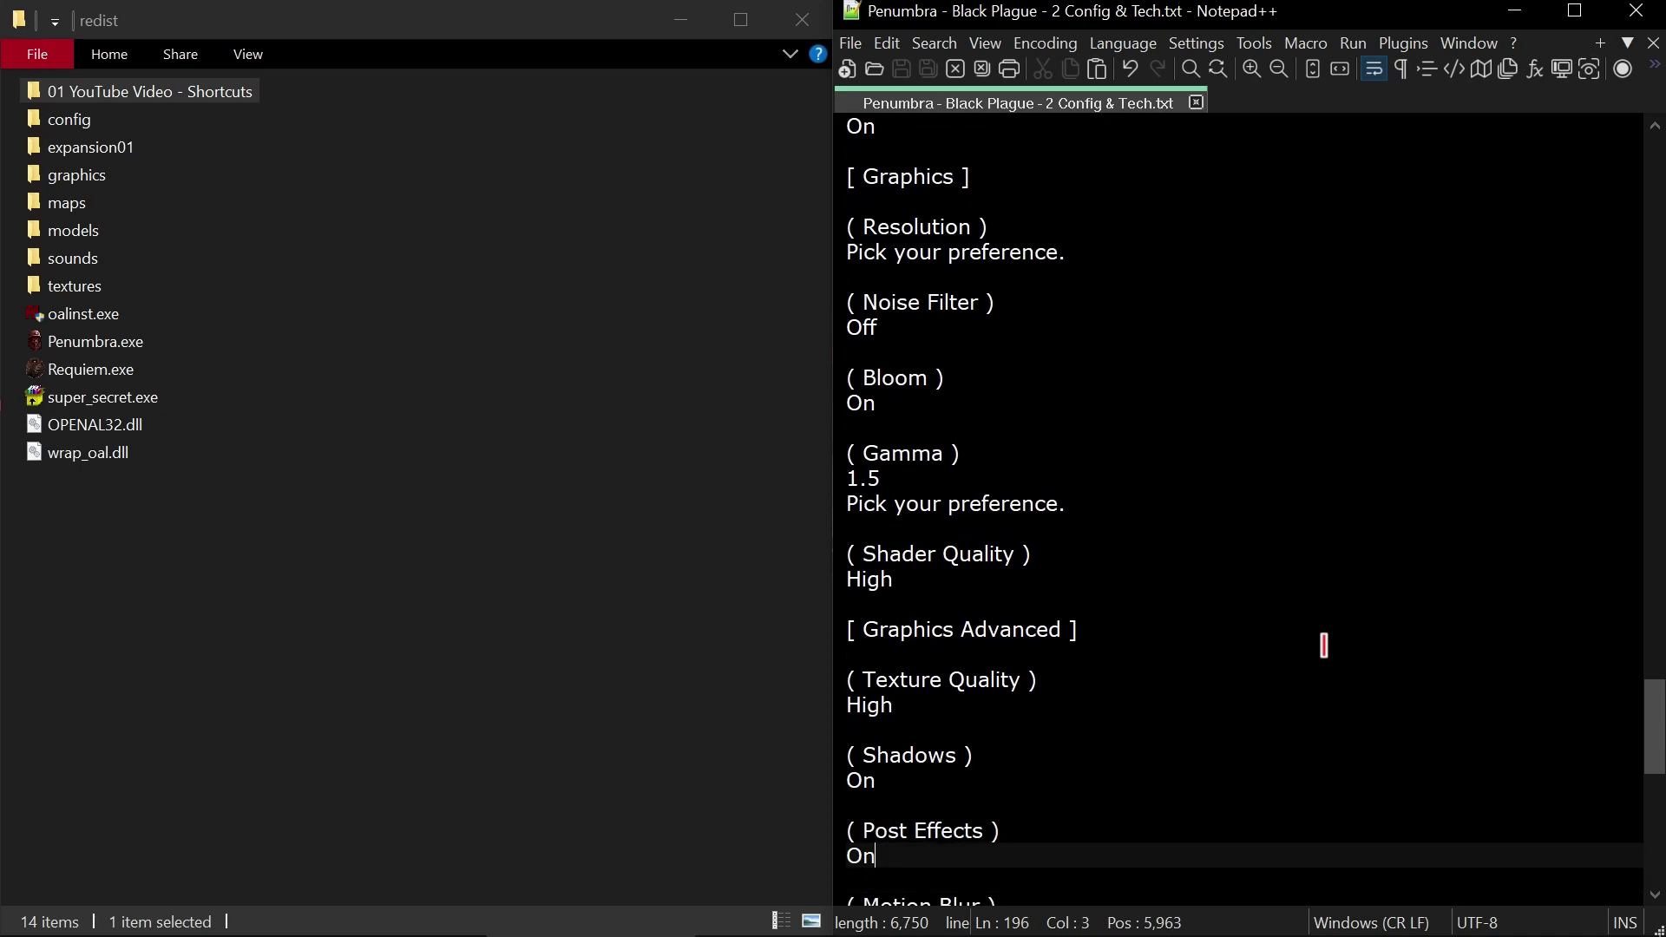
pyautogui.press('Down')
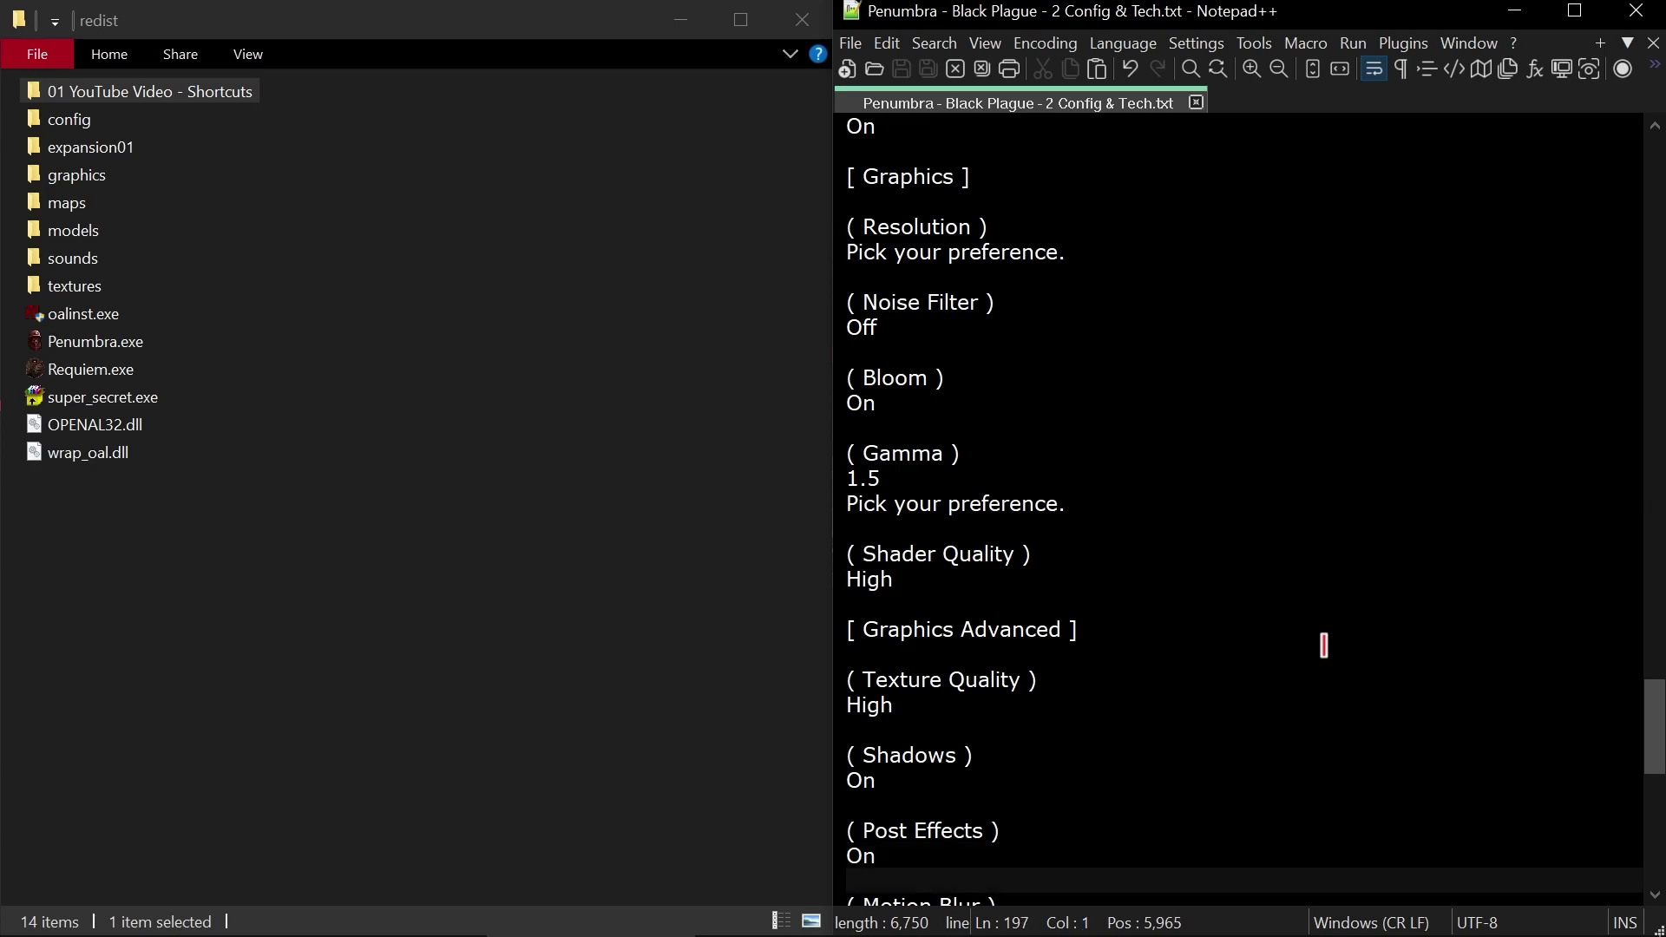
pyautogui.press('Down')
pyautogui.press('Down')
pyautogui.press('End')
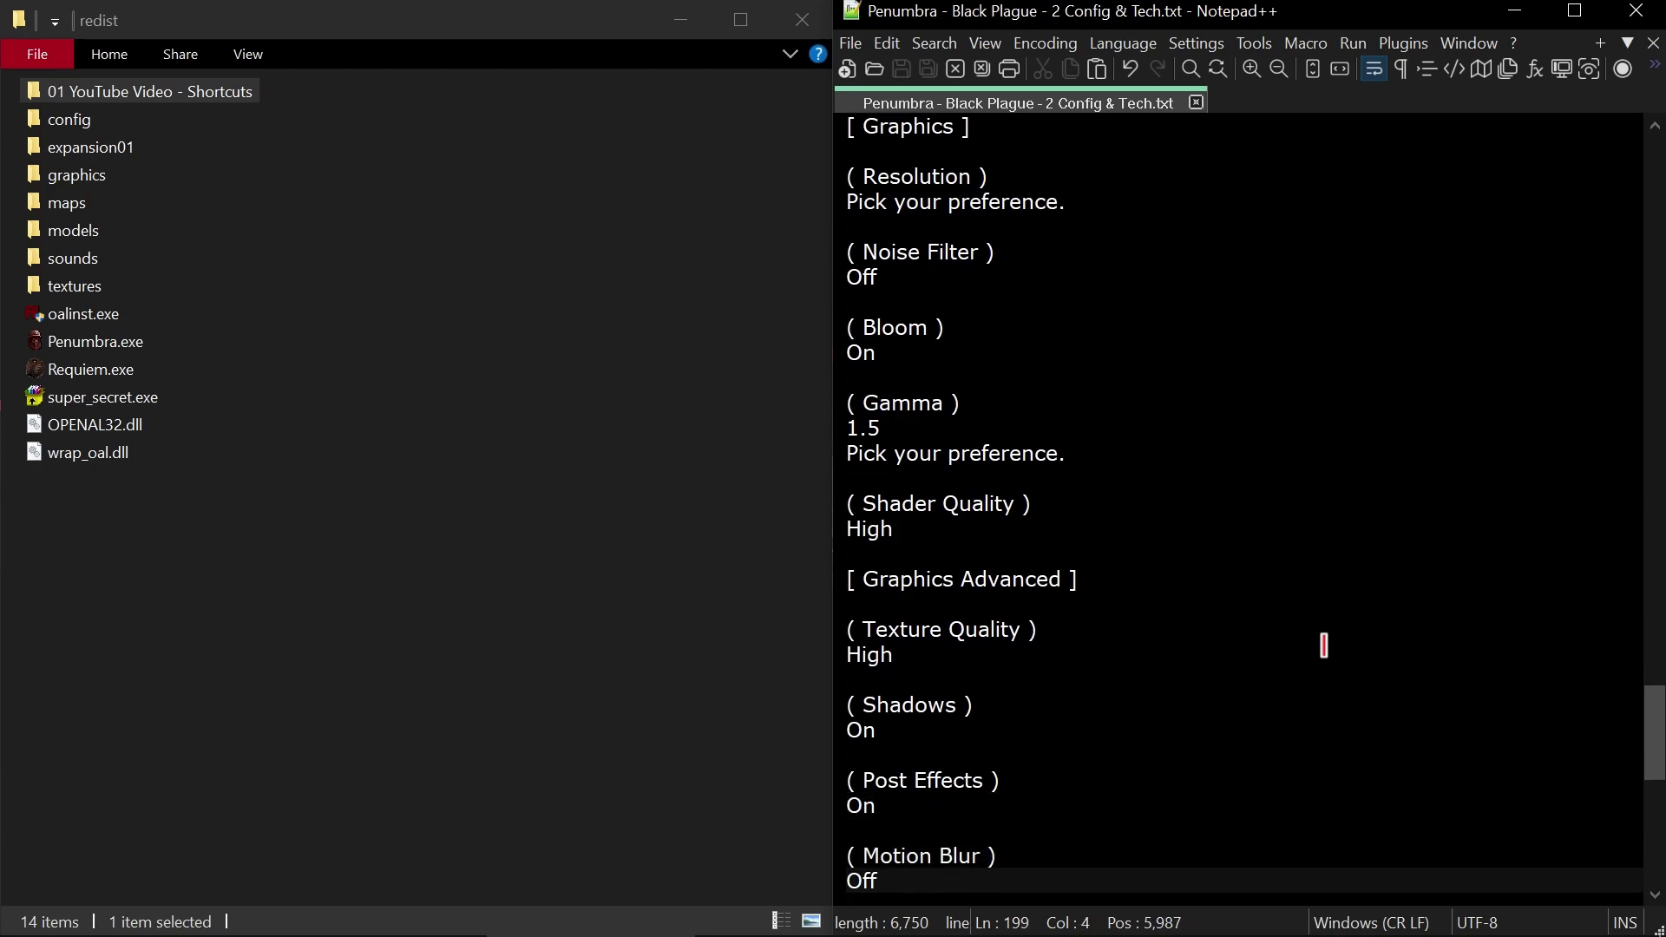
# Step: Read the recommended VSync, Texture Filter and Anisotropy settings in the Graphics Advanced section
pyautogui.press('Down')
pyautogui.press('Down')
pyautogui.press('End')
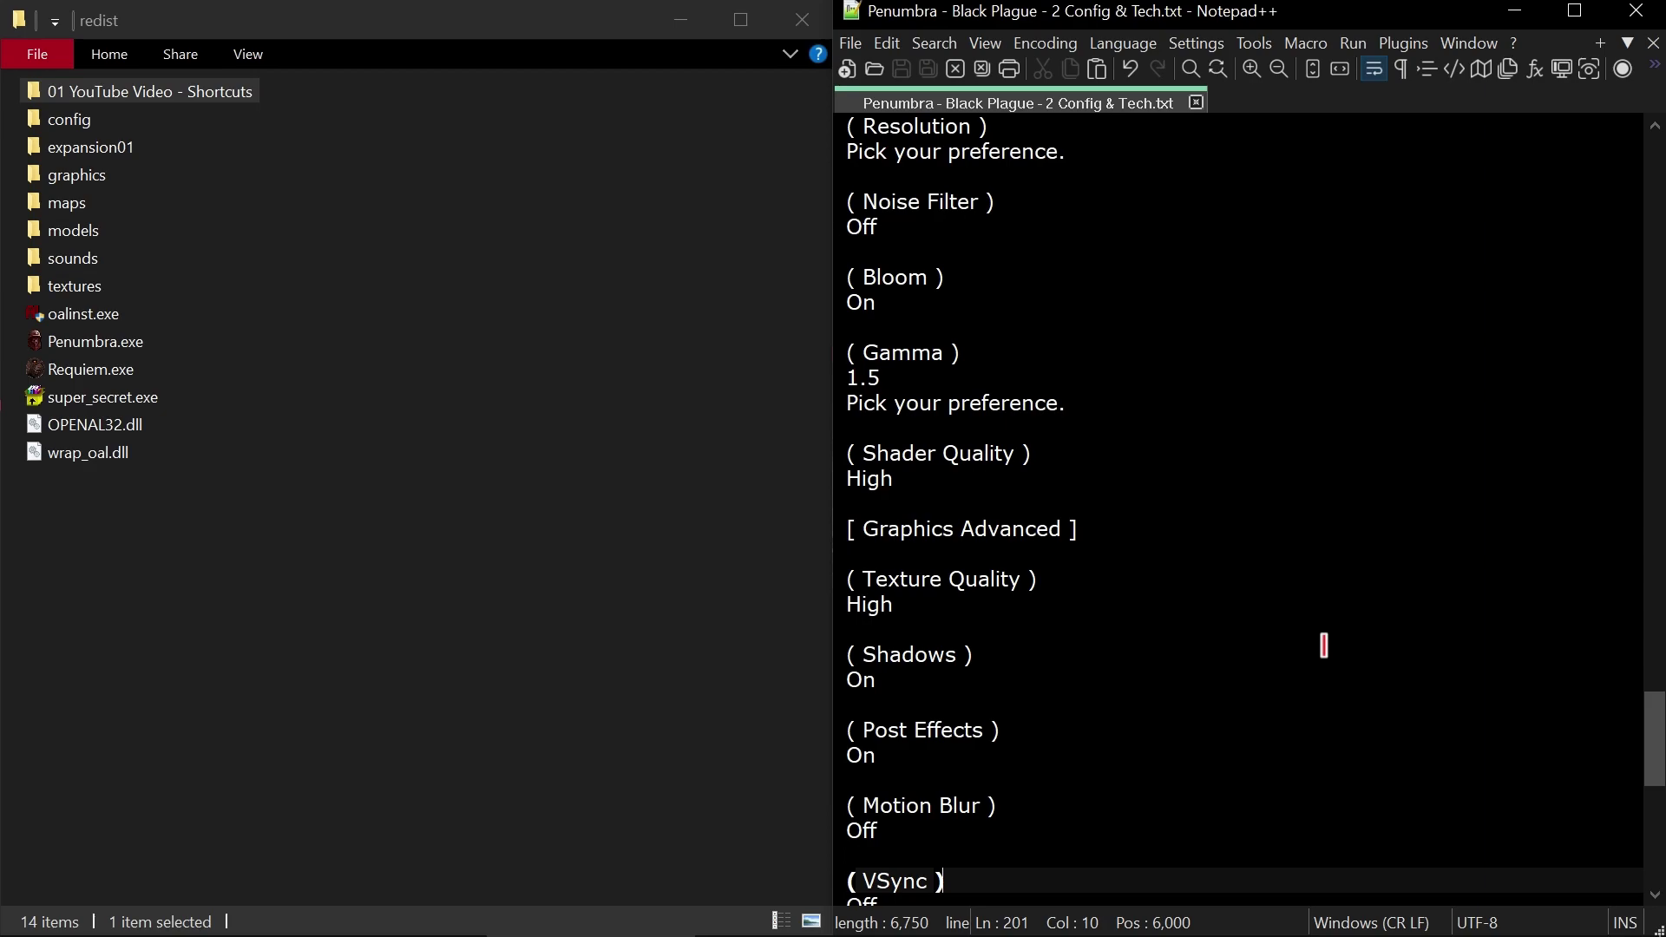
pyautogui.press('Down')
pyautogui.press('Down')
pyautogui.press('Down')
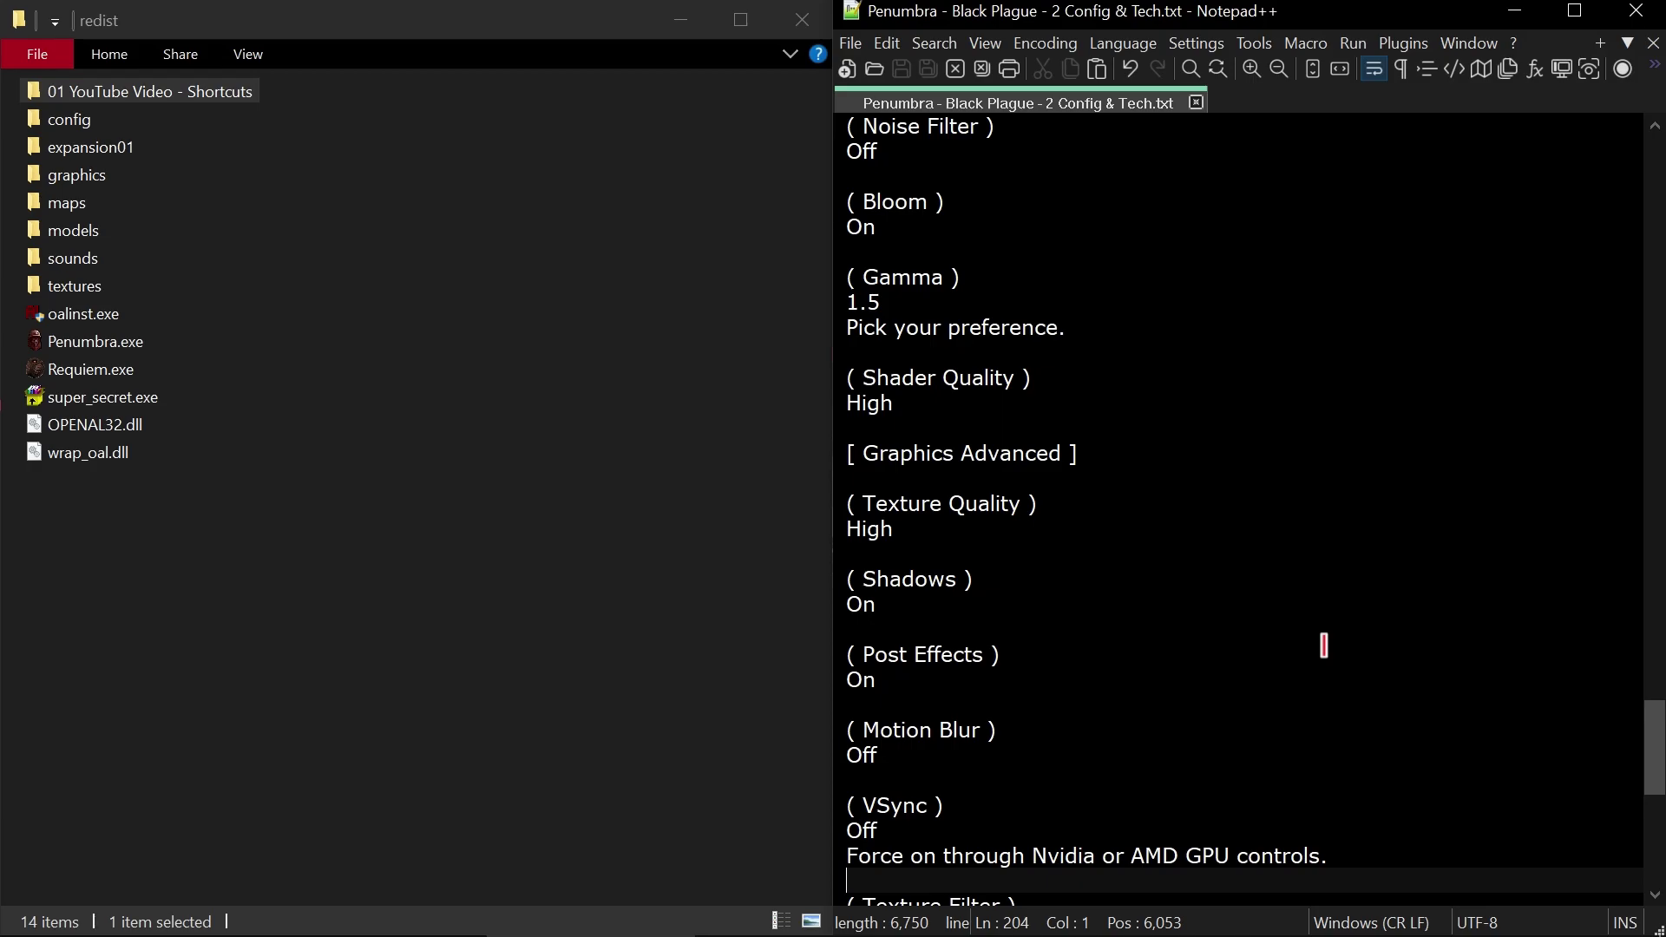
pyautogui.press('Down')
pyautogui.press('Down')
pyautogui.press('Down')
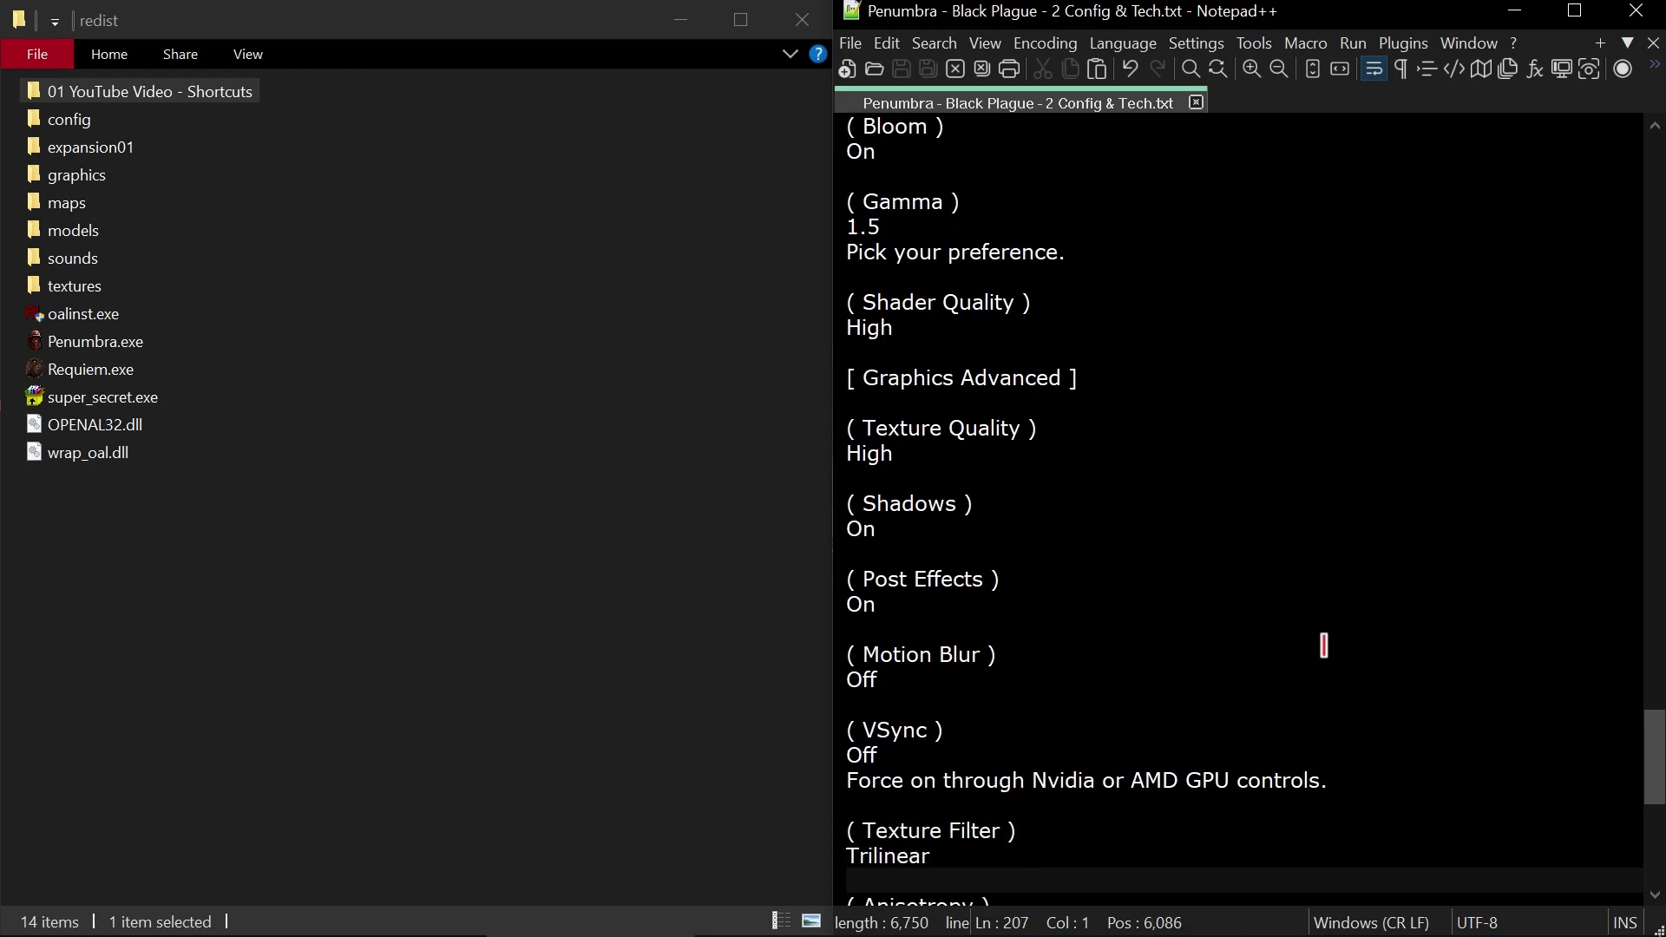
pyautogui.press('Down')
pyautogui.press('Down')
pyautogui.press('Down')
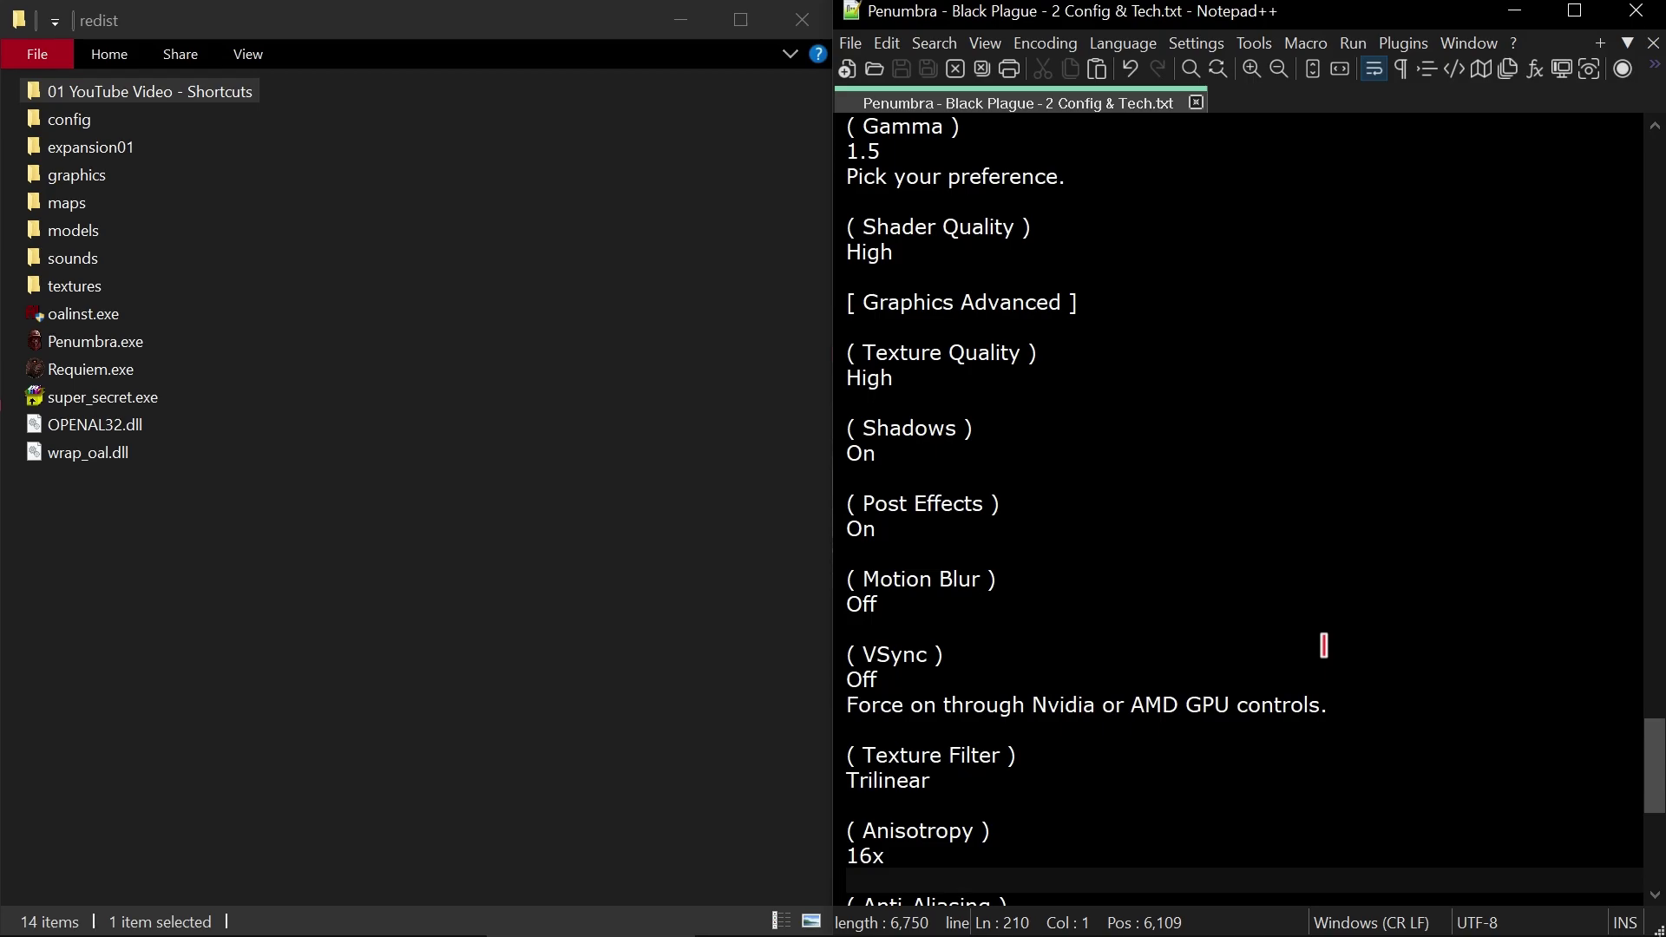
# Step: Read the recommended Anti-Aliasing, Depth Of Field and Refractions settings in the Graphics Advanced section
pyautogui.press('Down')
pyautogui.press('Down')
pyautogui.press('Down')
pyautogui.press('Down')
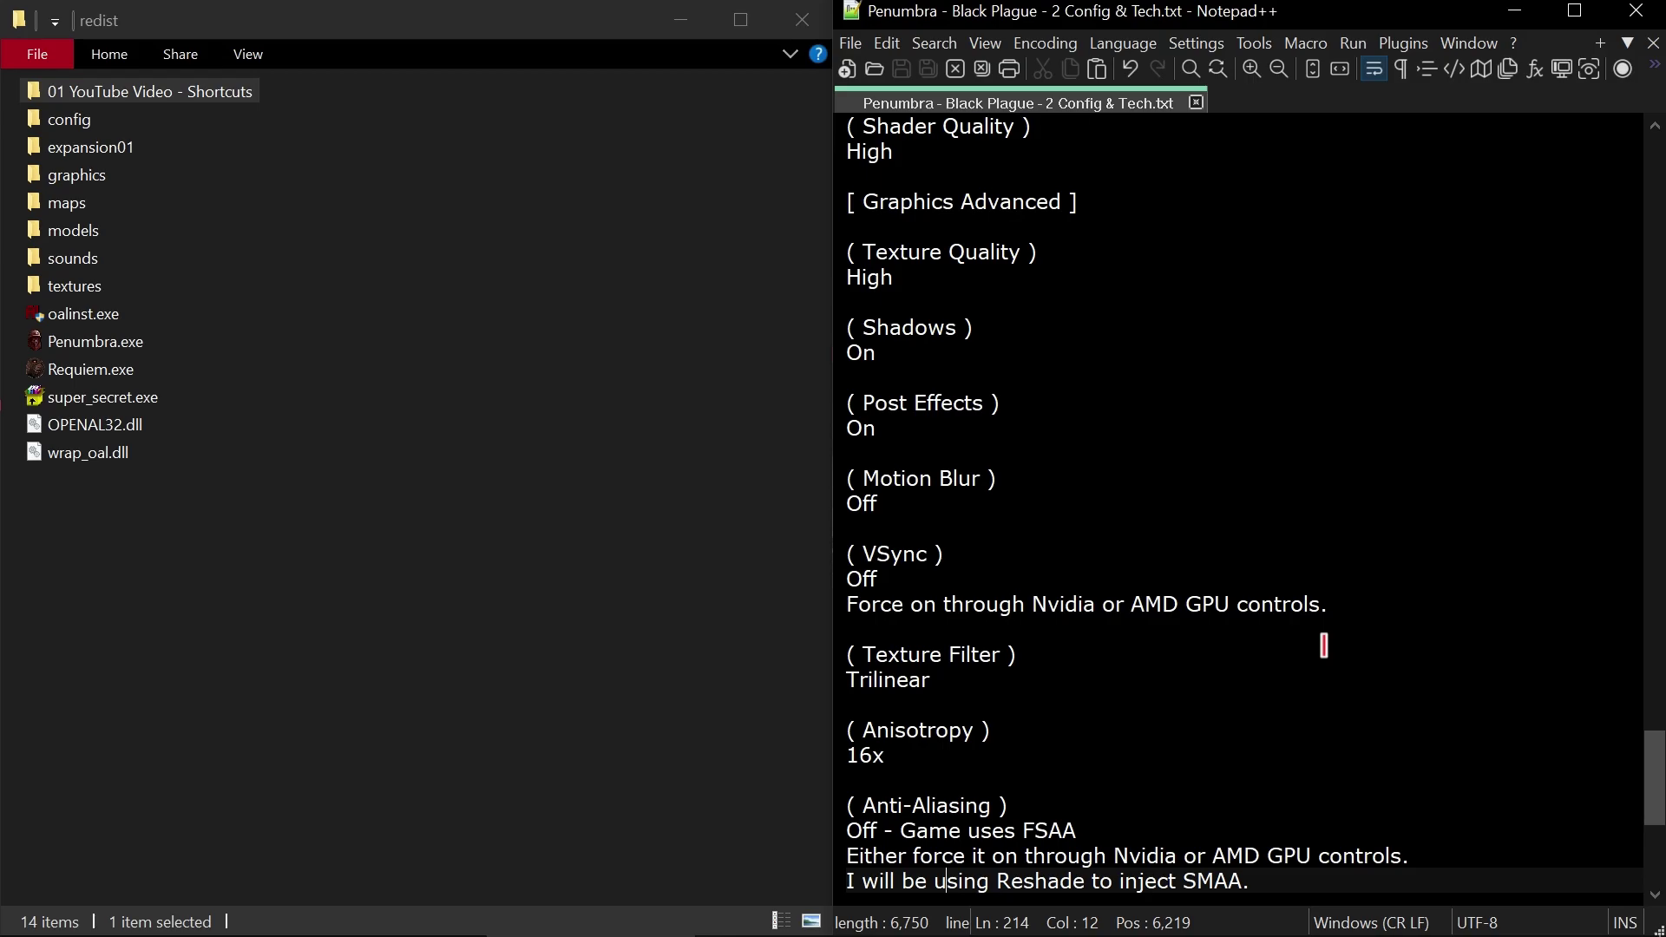
pyautogui.press('Down')
pyautogui.press('Down')
pyautogui.press('Down')
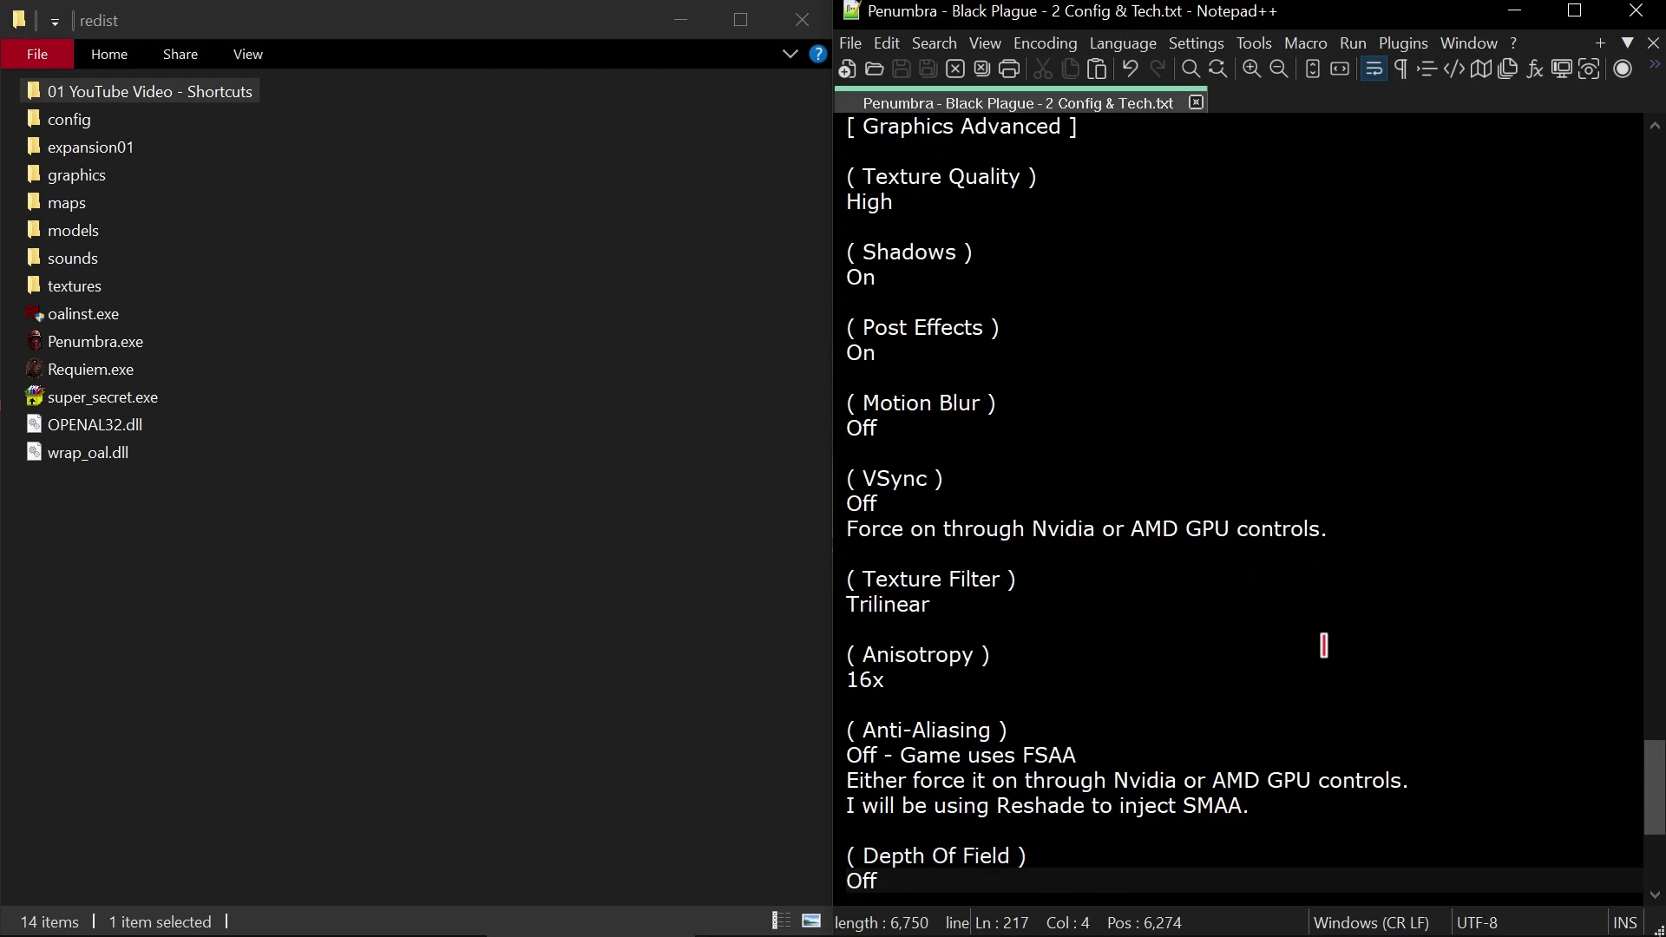
pyautogui.press('Down')
pyautogui.press('Down')
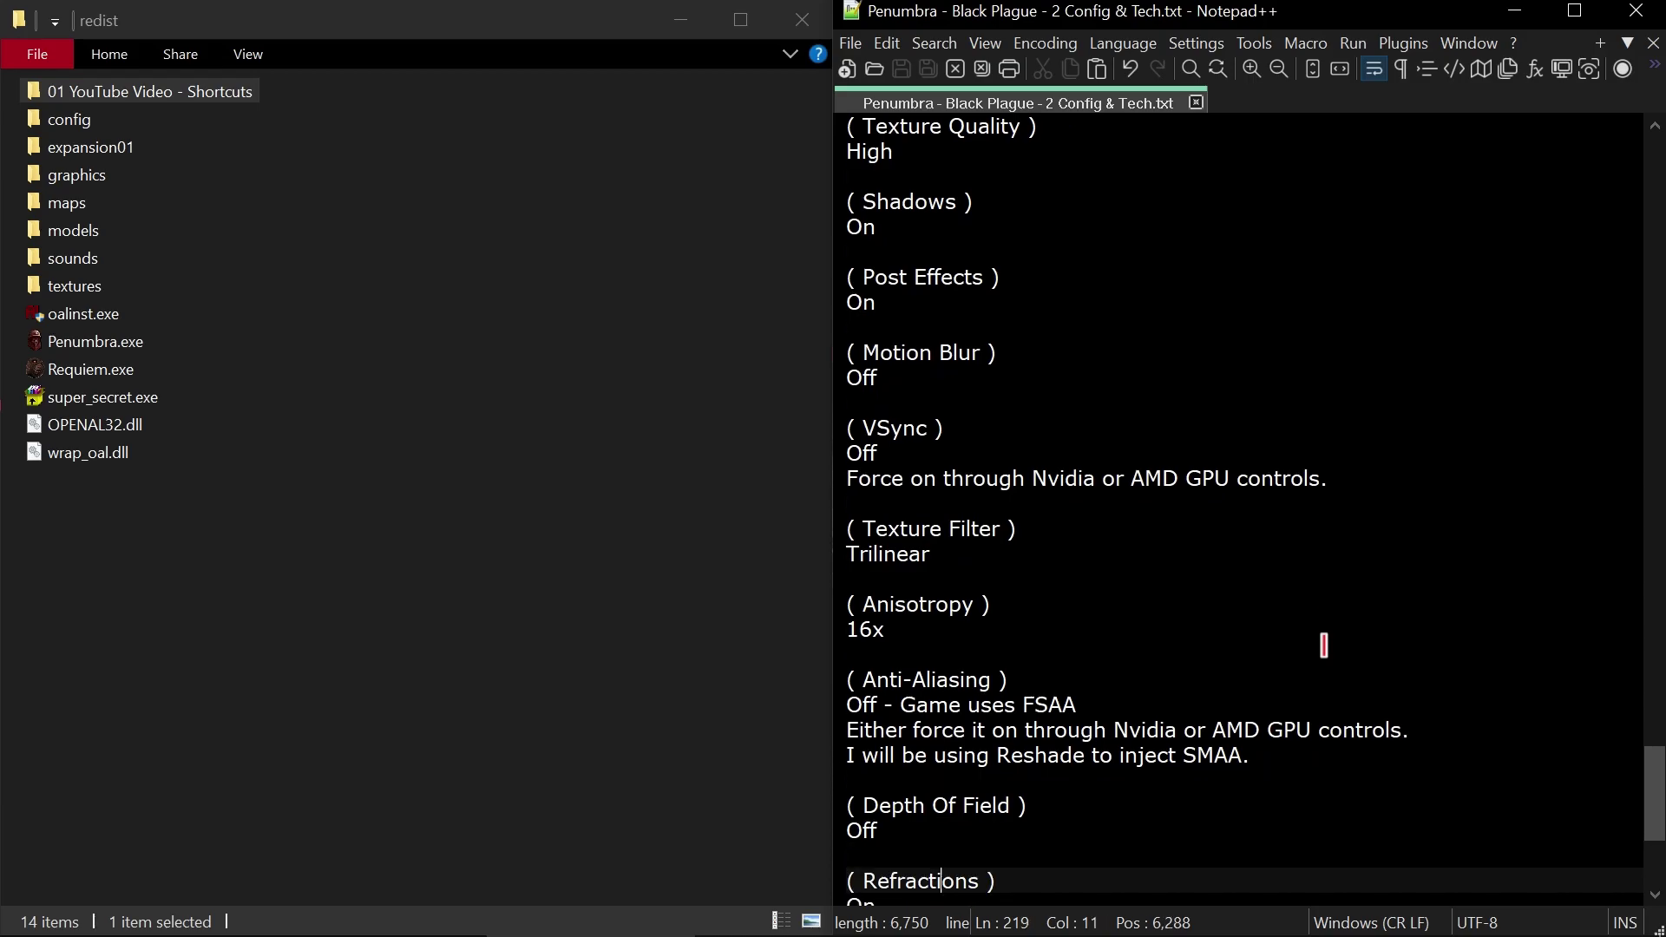
pyautogui.press('Down')
pyautogui.press('Down')
pyautogui.press('Down')
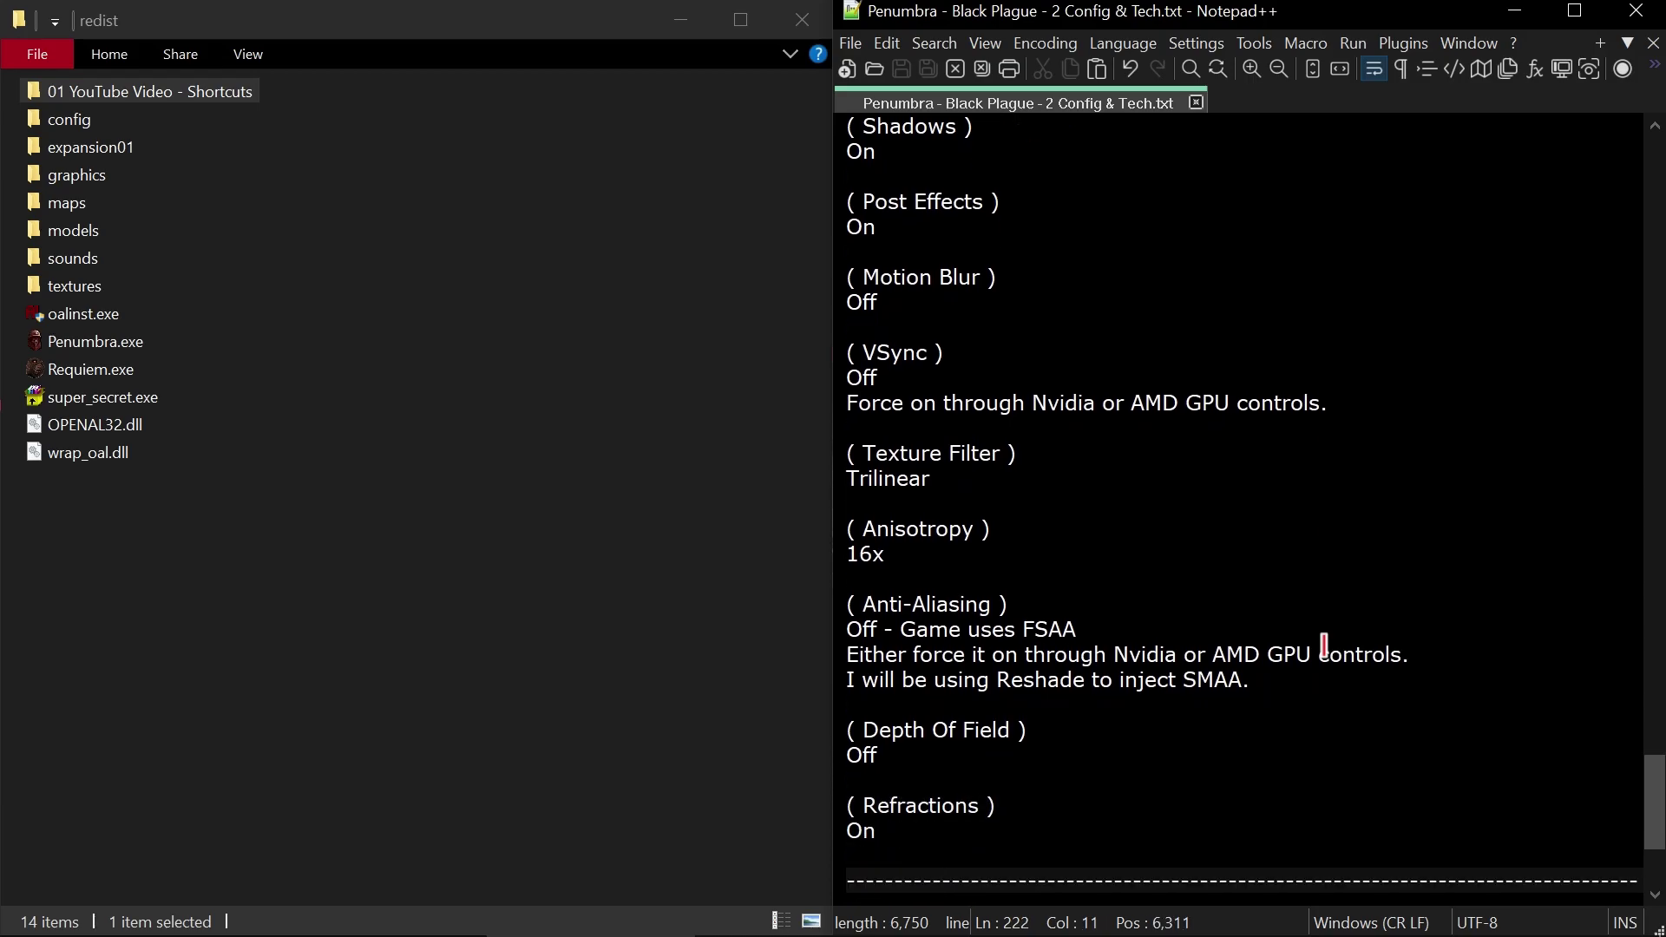
# Step: Read the Next Video section through to the end of the notes
pyautogui.press('Down')
pyautogui.press('Down')
pyautogui.press('Down')
pyautogui.press('Down')
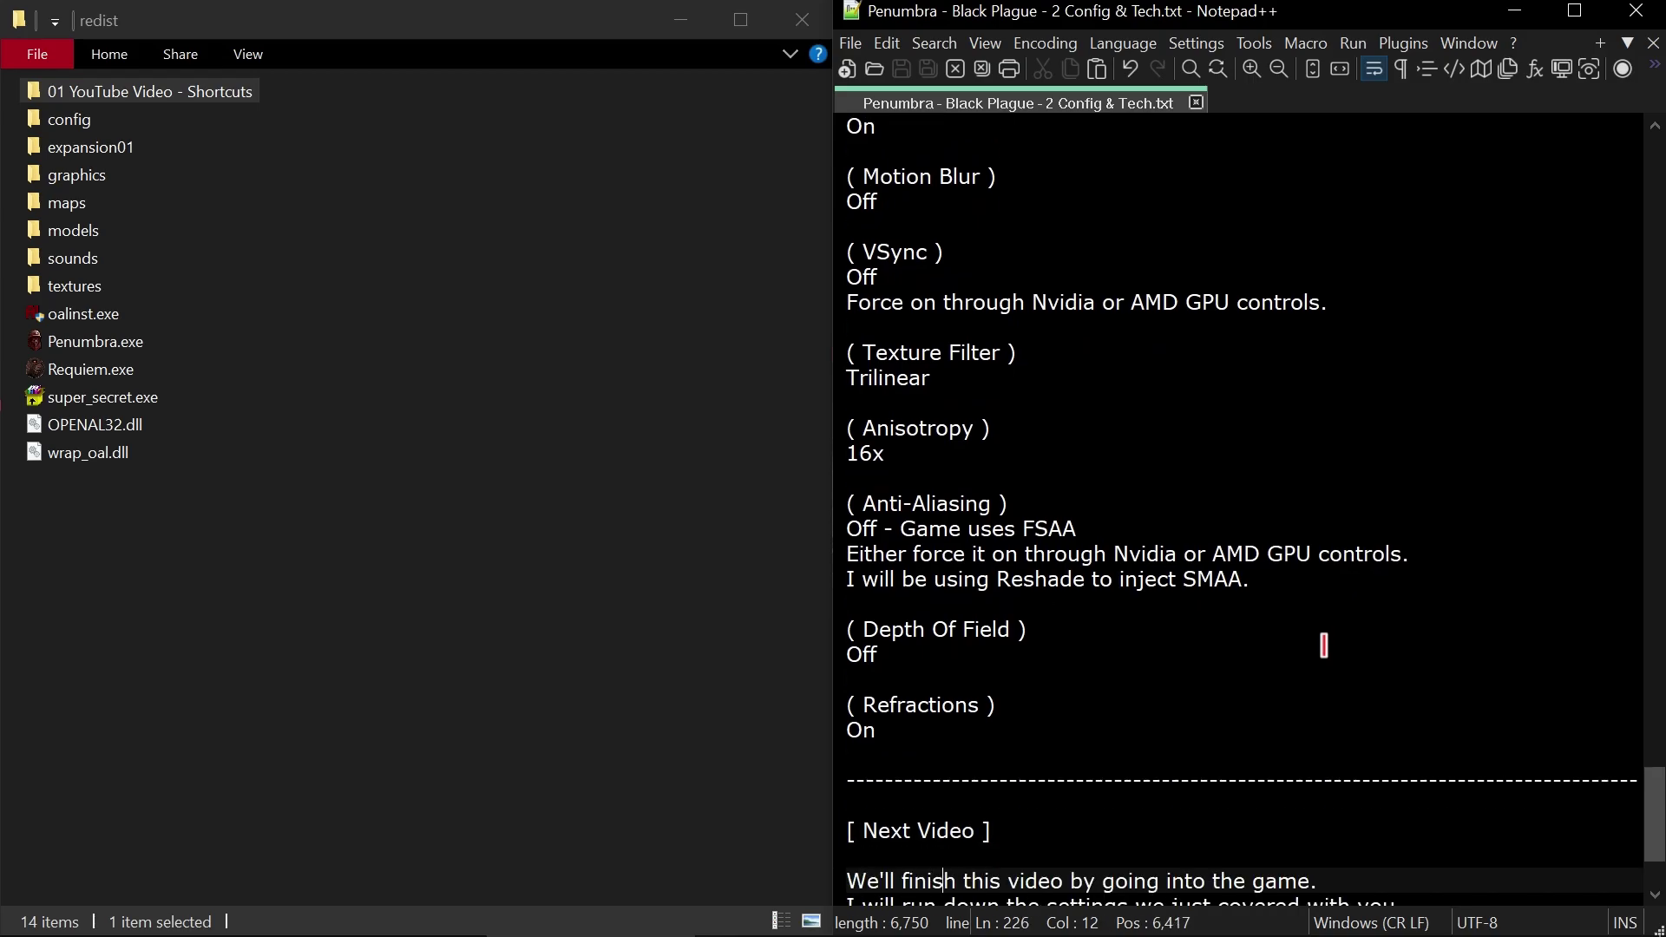
pyautogui.press('Down')
pyautogui.press('Down')
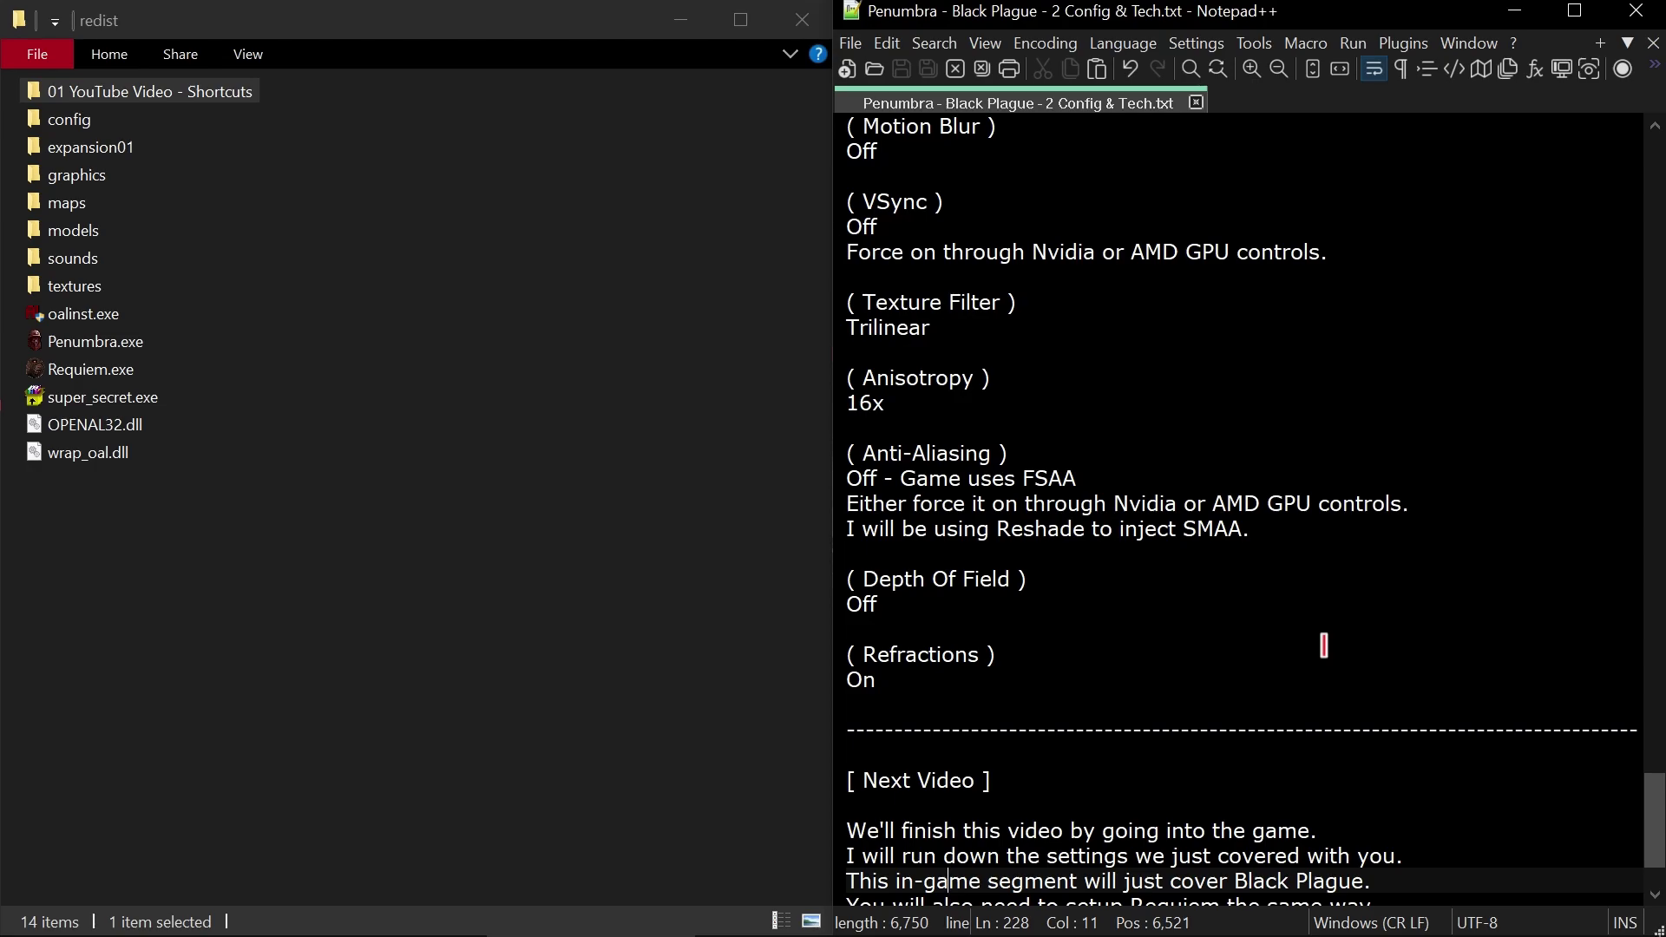
pyautogui.press('Down')
pyautogui.press('Down')
pyautogui.press('Down')
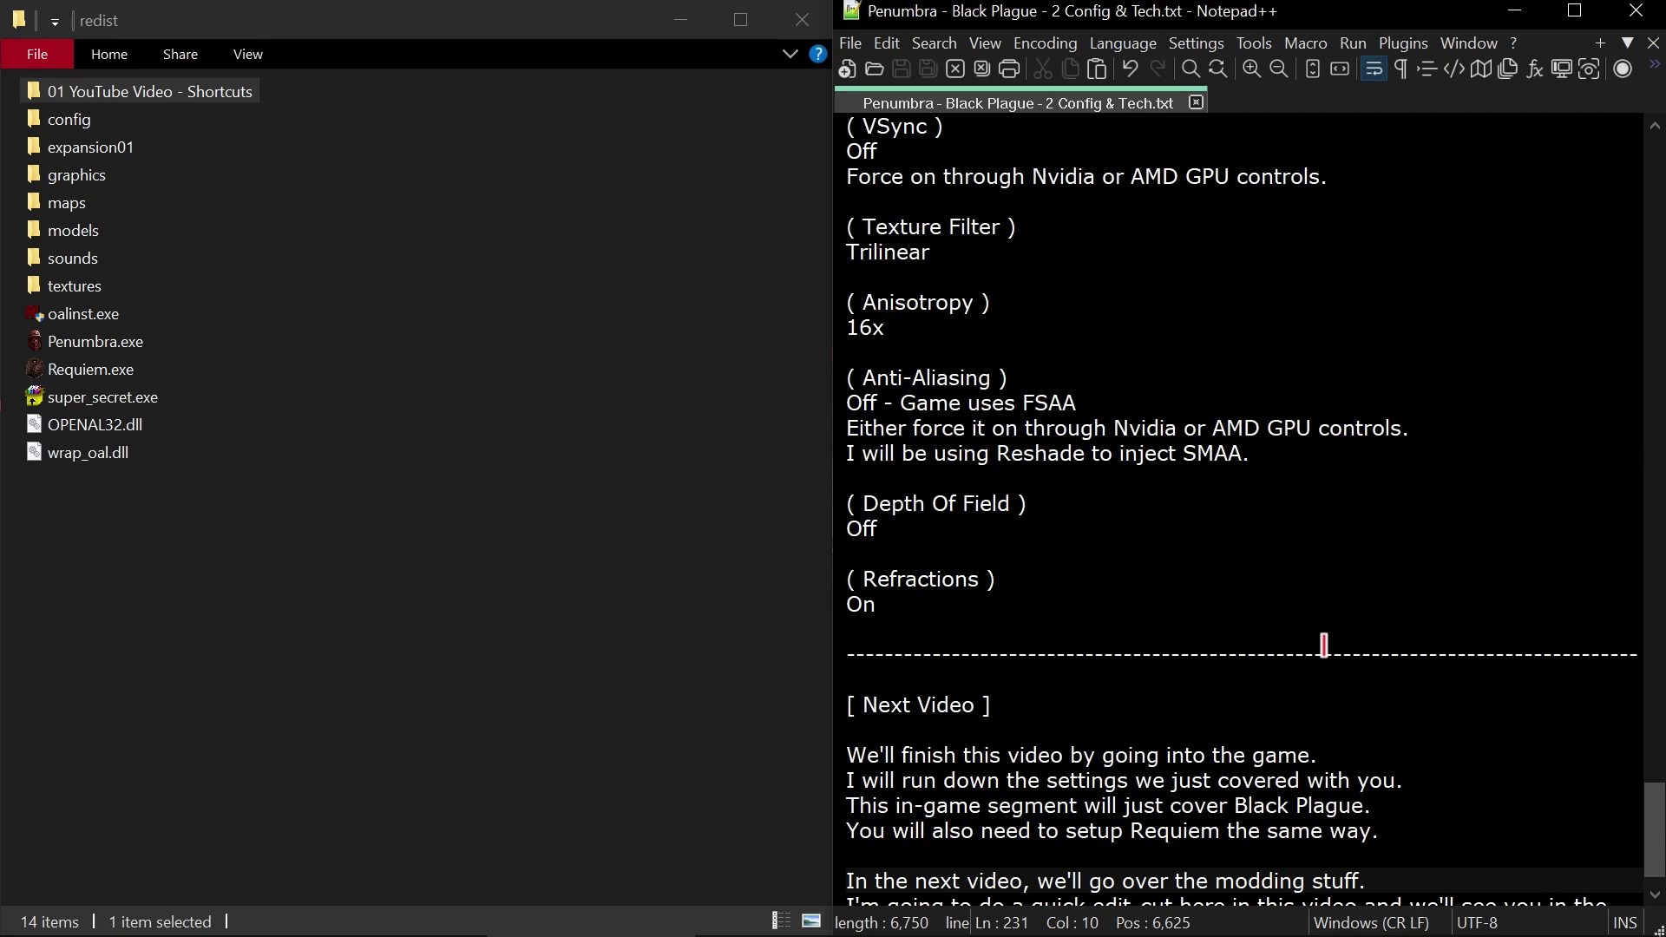
pyautogui.hotkey('ctrl', 'End')
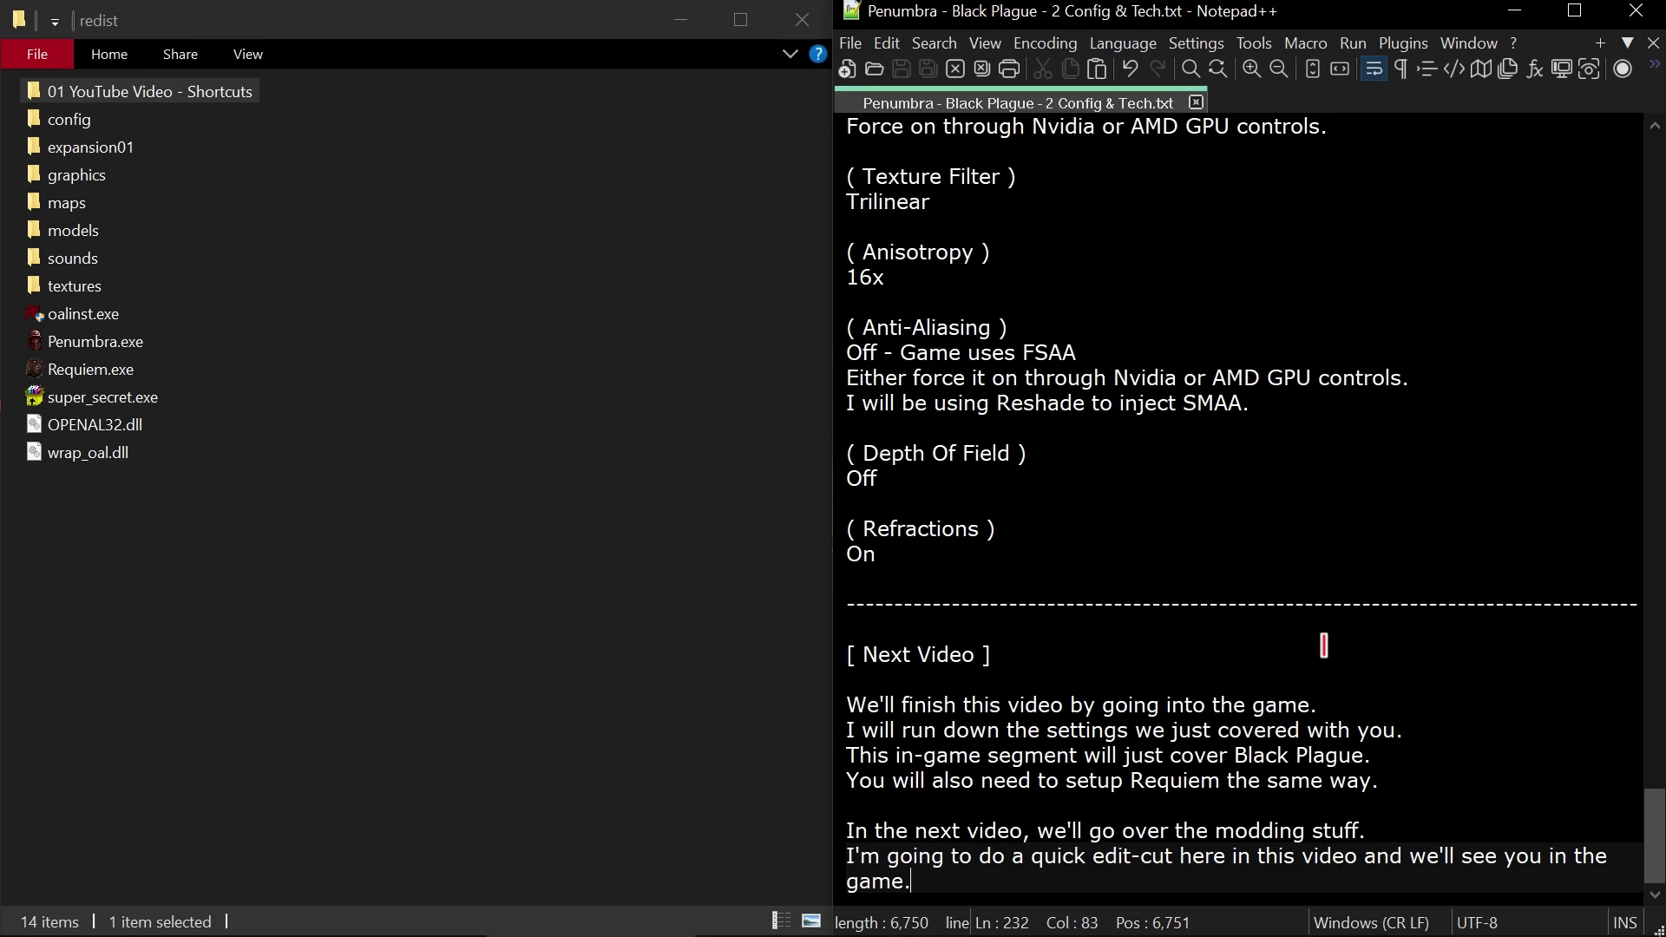
# Step: Go back to the Anti-Aliasing entry and reread the advice on forcing it through Nvidia or AMD GPU controls
pyautogui.press('Up')
pyautogui.press('Up')
pyautogui.press('Up')
pyautogui.press('Up')
pyautogui.press('Up')
pyautogui.press('Up')
pyautogui.press('Up')
pyautogui.press('Up')
pyautogui.press('Up')
pyautogui.press('Up')
pyautogui.press('Up')
pyautogui.press('Up')
pyautogui.press('Up')
pyautogui.press('Up')
pyautogui.press('Up')
pyautogui.press('Up')
pyautogui.press('Up')
pyautogui.press('Up')
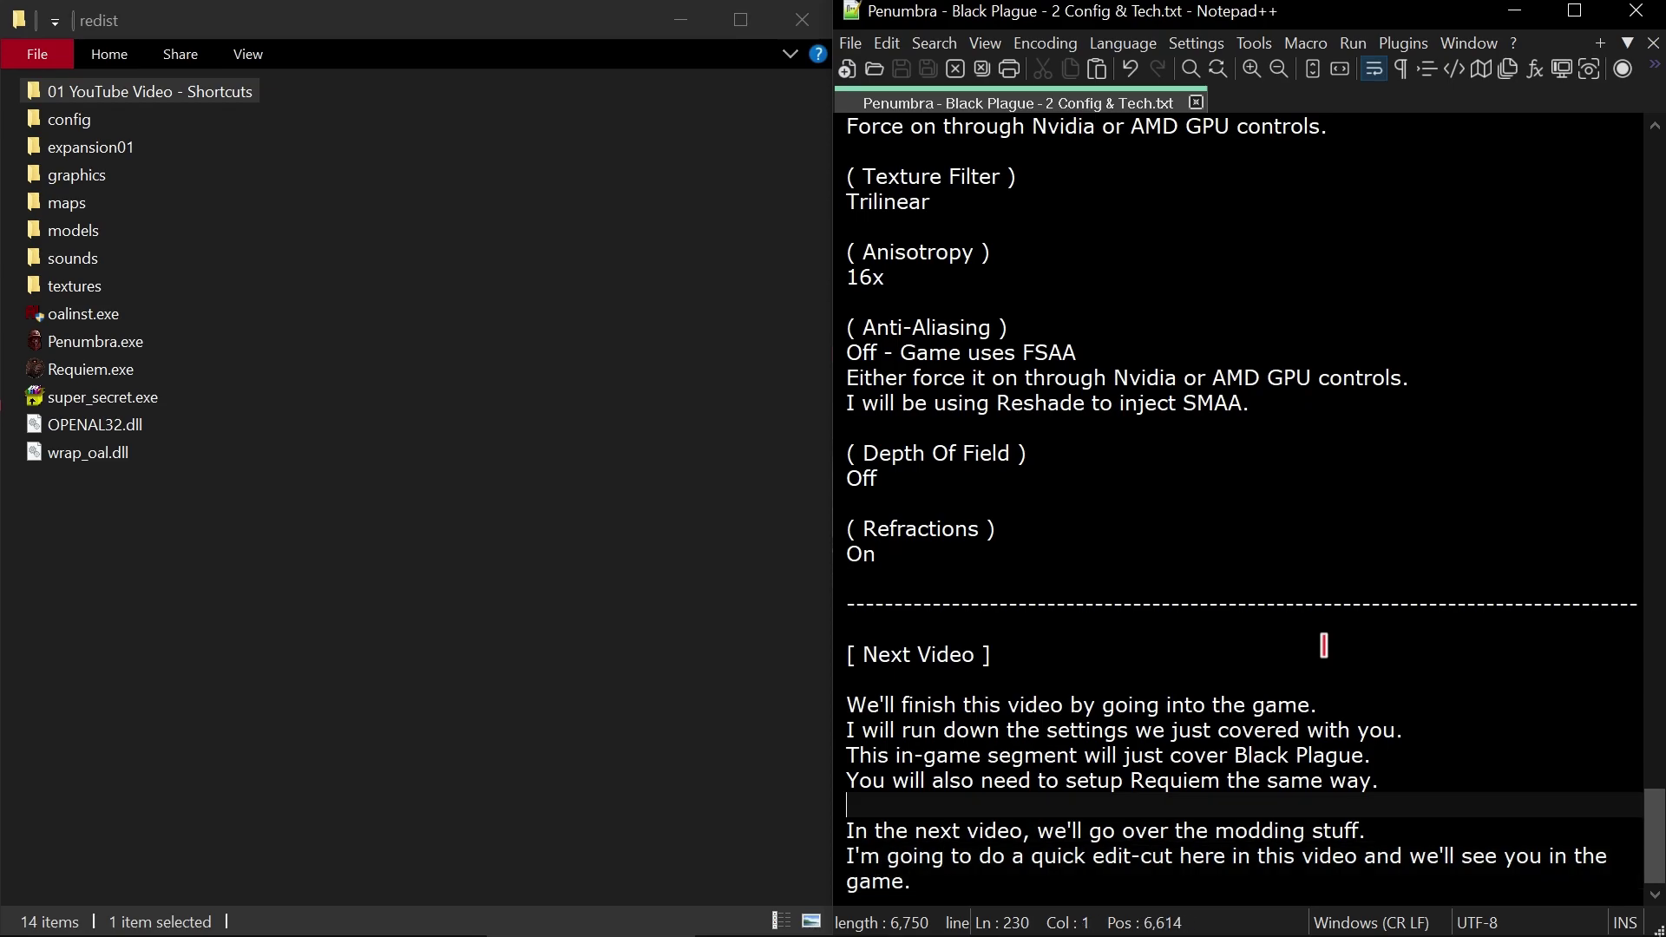
pyautogui.press('Up')
pyautogui.press('Up')
pyautogui.press('Up')
pyautogui.press('Up')
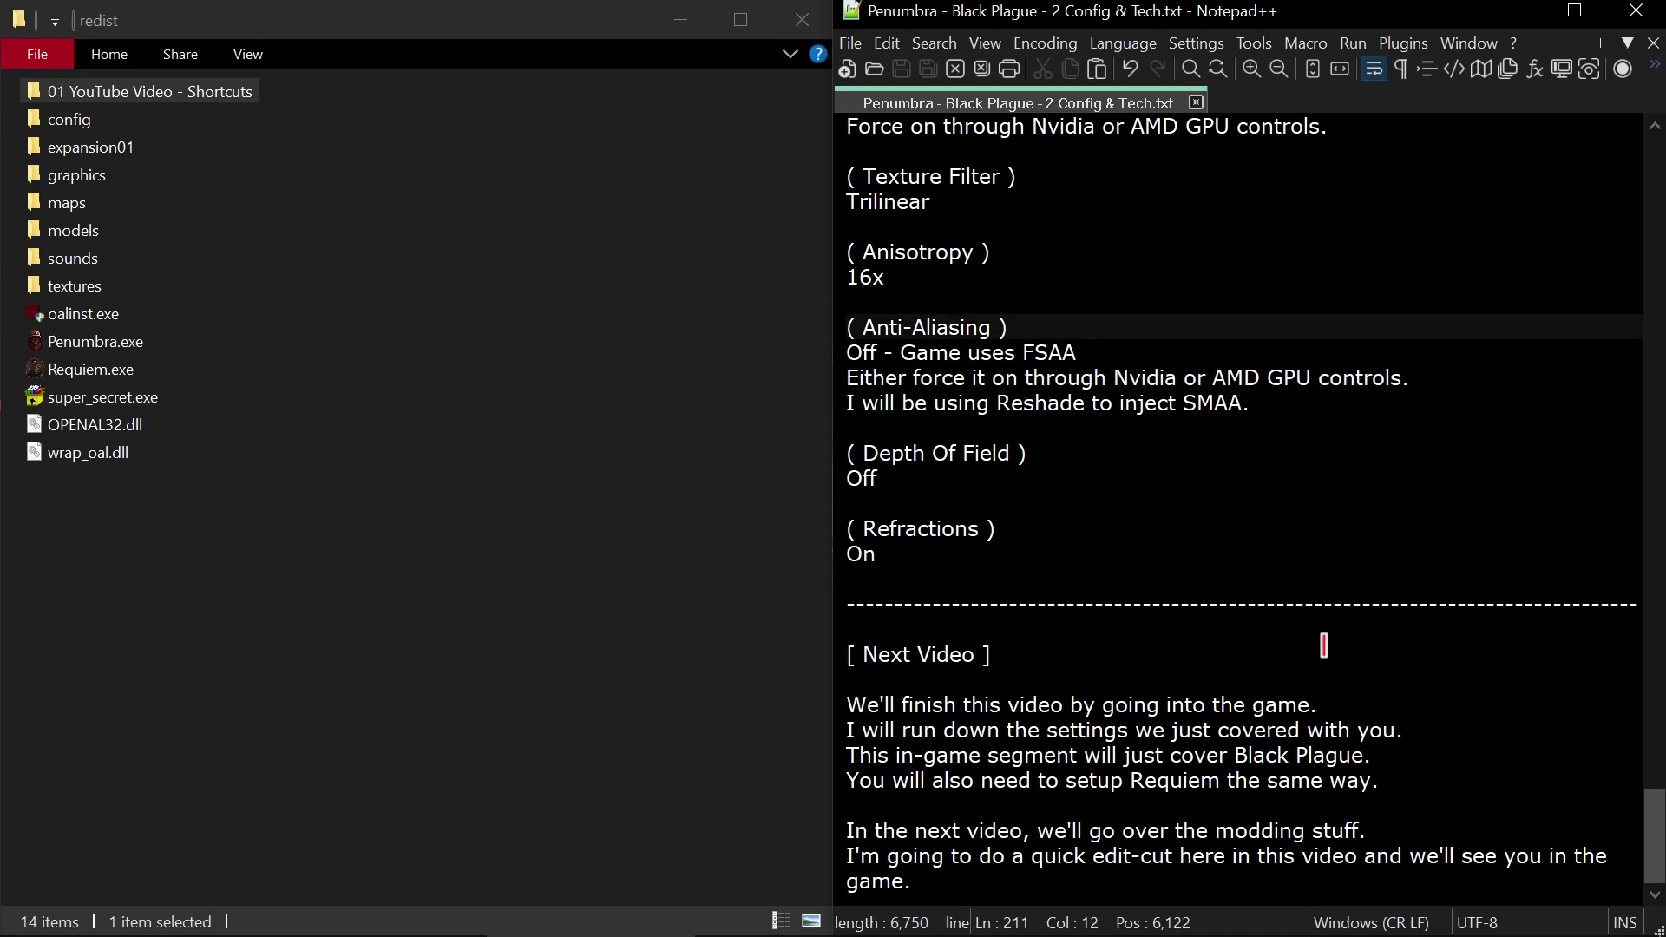
pyautogui.press('Right')
pyautogui.press('Right')
pyautogui.press('Right')
pyautogui.press('Right')
pyautogui.press('Right')
pyautogui.press('Right')
pyautogui.press('Down')
pyautogui.press('Down')
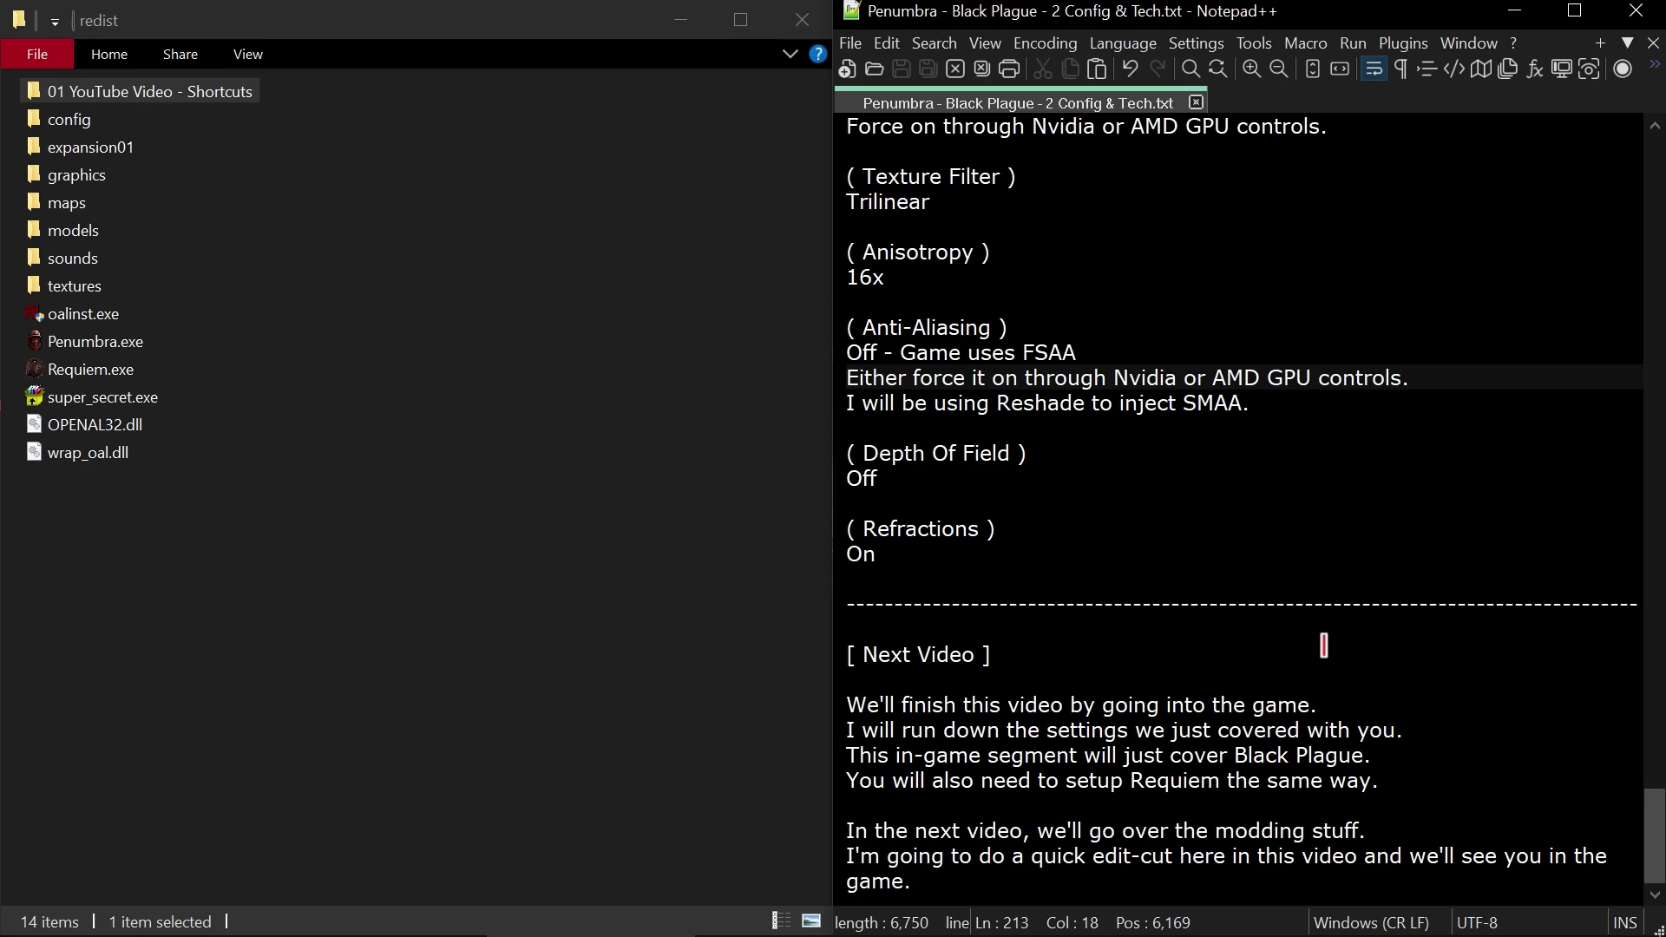
pyautogui.press('Right')
pyautogui.press('Right')
pyautogui.press('Right')
pyautogui.press('Right')
pyautogui.press('Right')
pyautogui.press('Right')
pyautogui.press('Right')
pyautogui.press('Right')
pyautogui.press('Right')
pyautogui.press('Right')
pyautogui.press('Right')
pyautogui.press('Right')
pyautogui.press('Right')
pyautogui.press('Right')
pyautogui.press('Right')
pyautogui.press('Right')
pyautogui.press('Right')
pyautogui.press('Right')
pyautogui.press('Right')
pyautogui.press('Right')
# Step: Open NVIDIA Control Panel from its shortcut in the 01 YouTube Video - Shortcuts folder
pyautogui.doubleClick(153, 91)
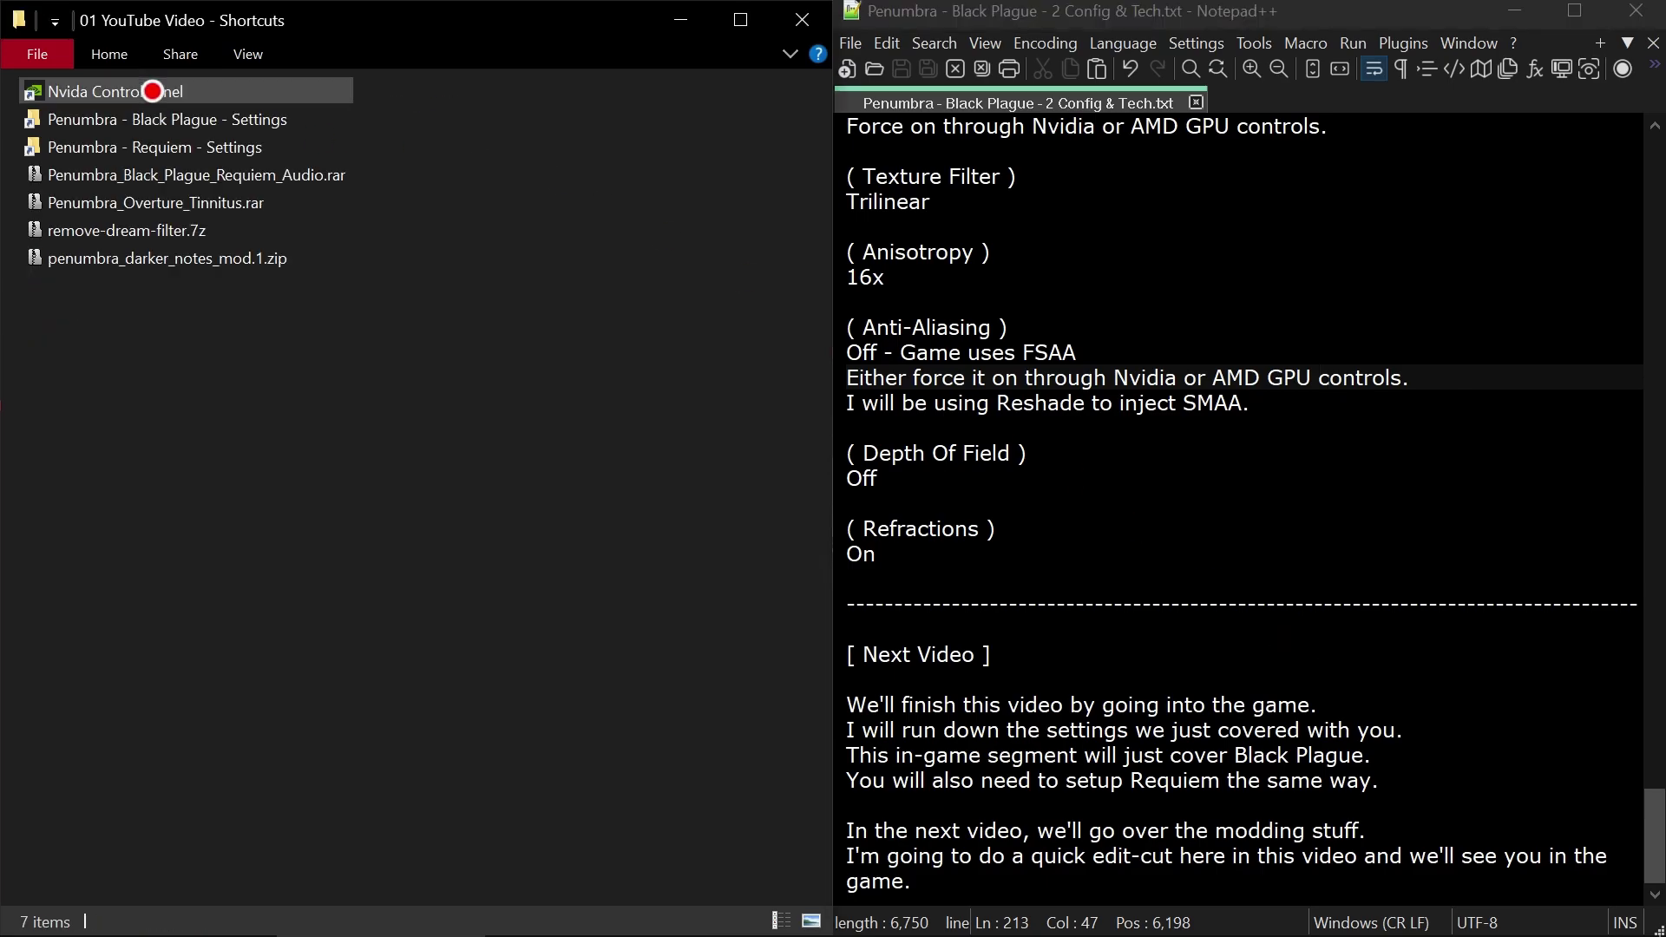
pyautogui.click(128, 92)
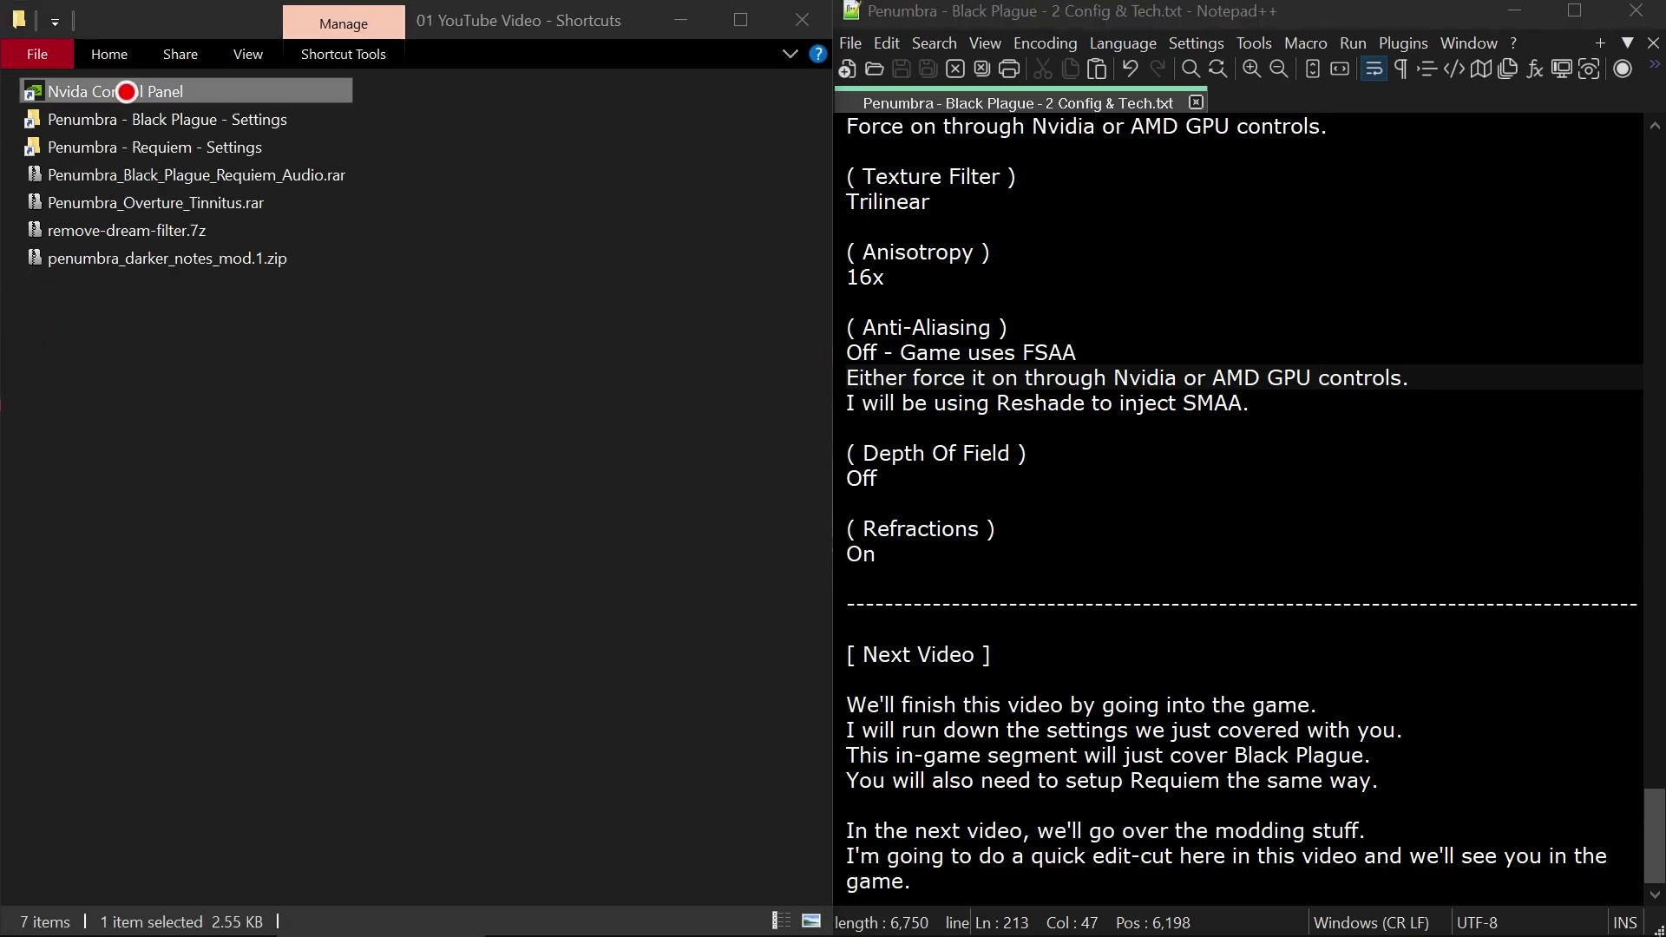
pyautogui.doubleClick(128, 91)
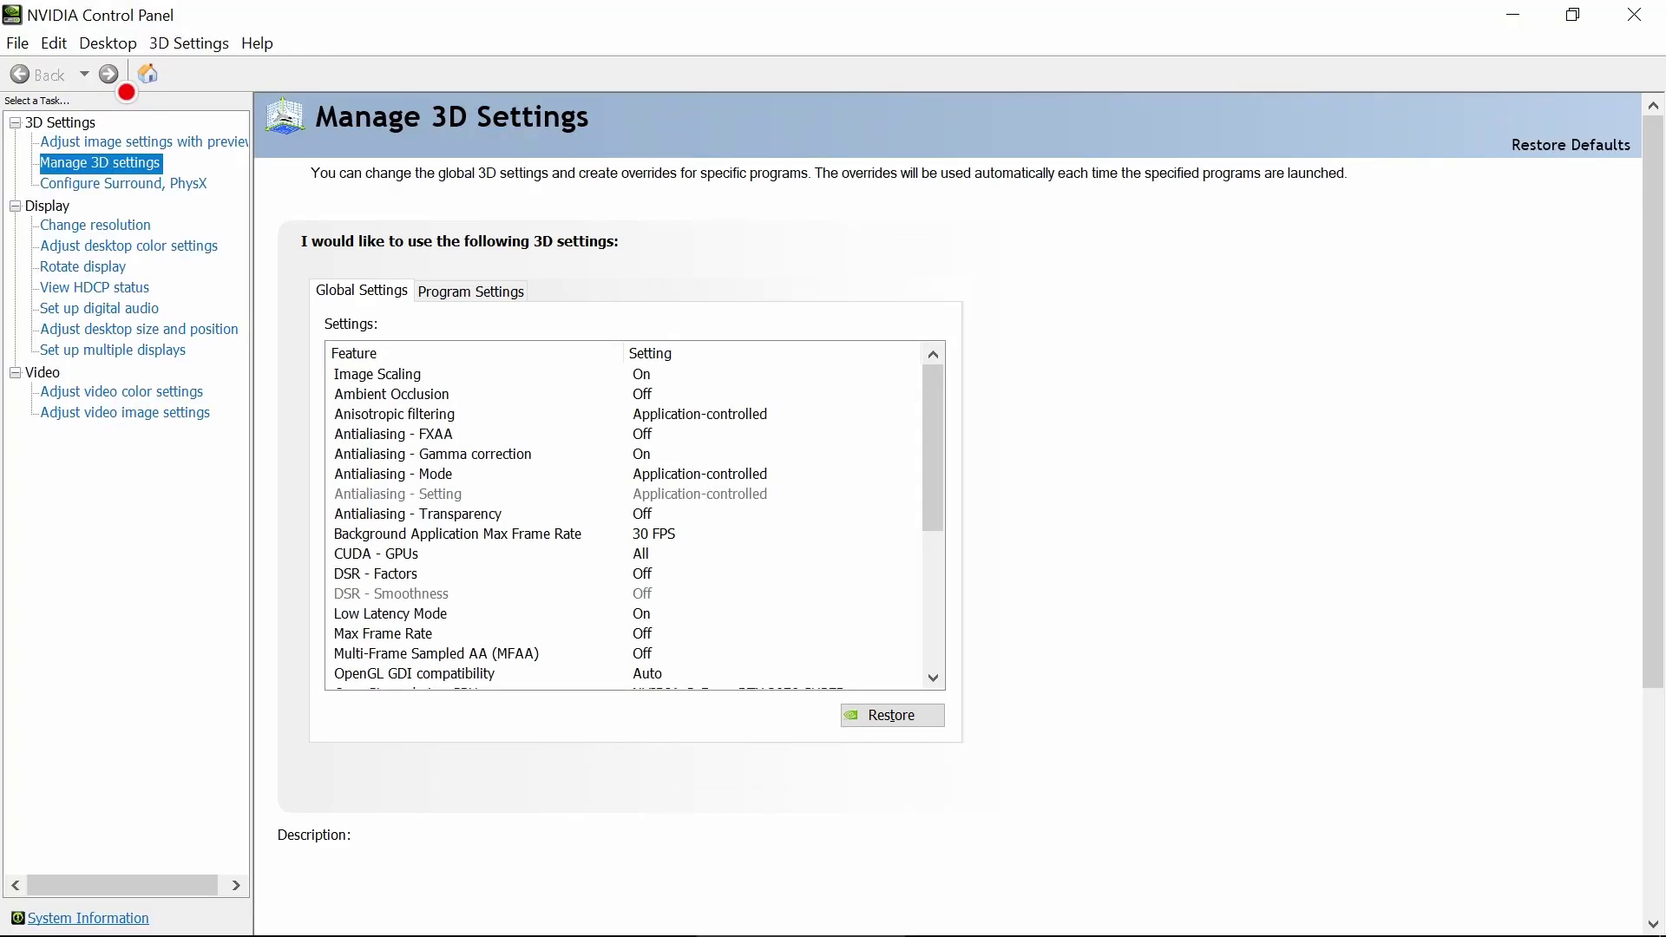
# Step: Try overriding any application setting for the antialiasing mode in the penumbra.exe program profile
pyautogui.click(493, 291)
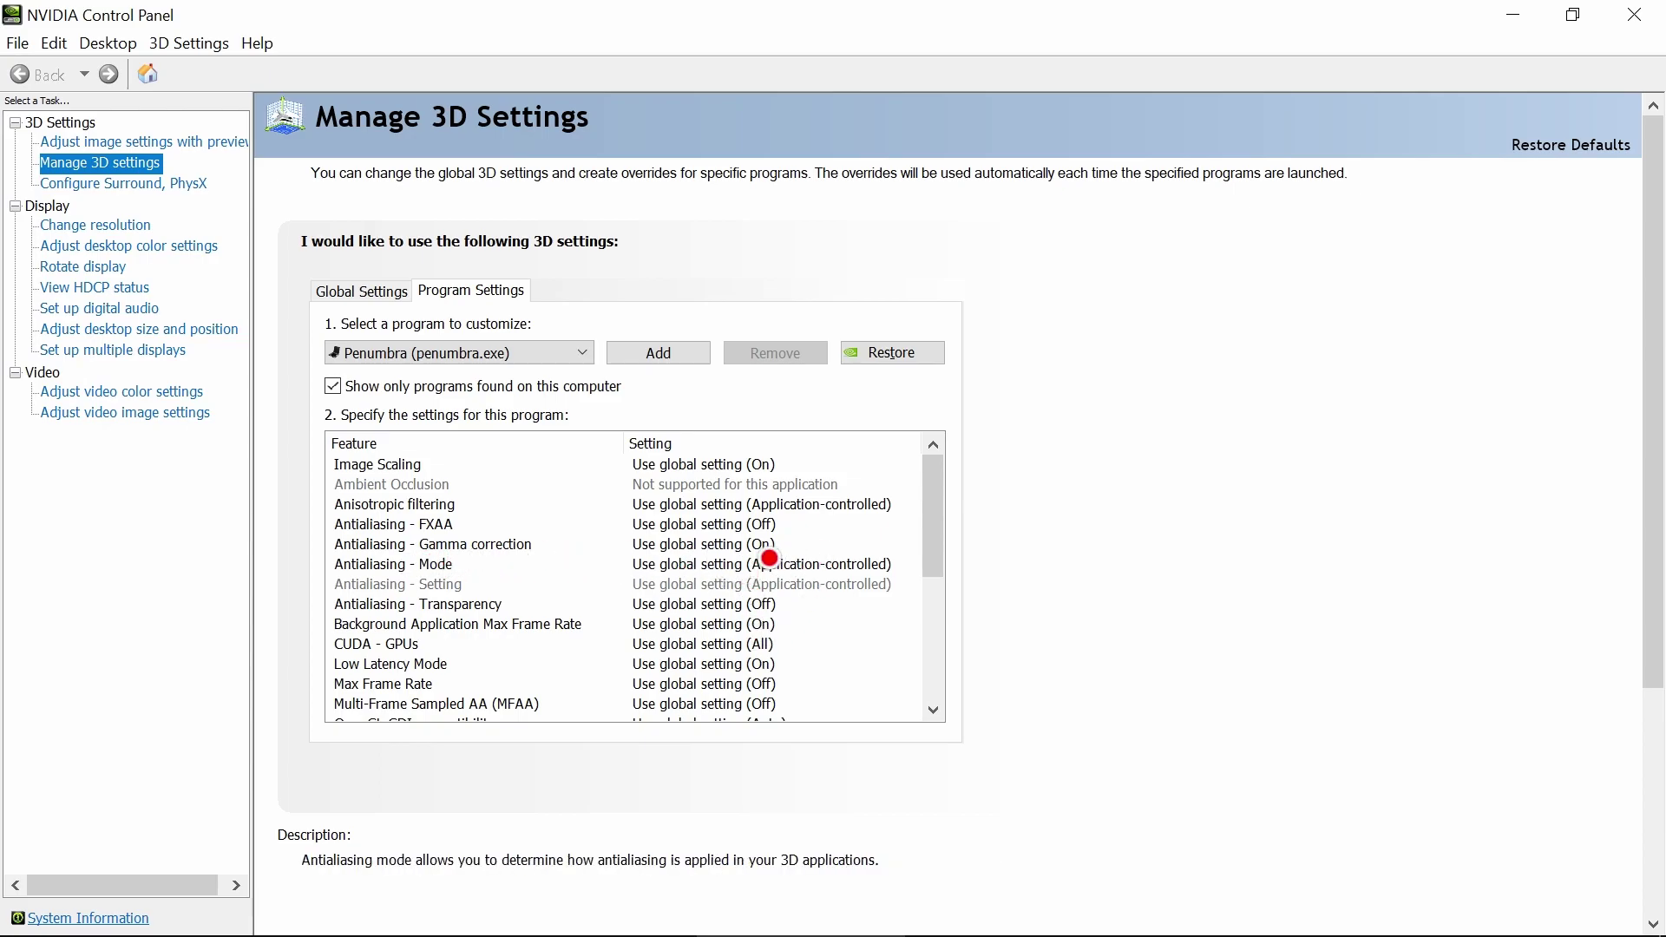
pyautogui.click(790, 564)
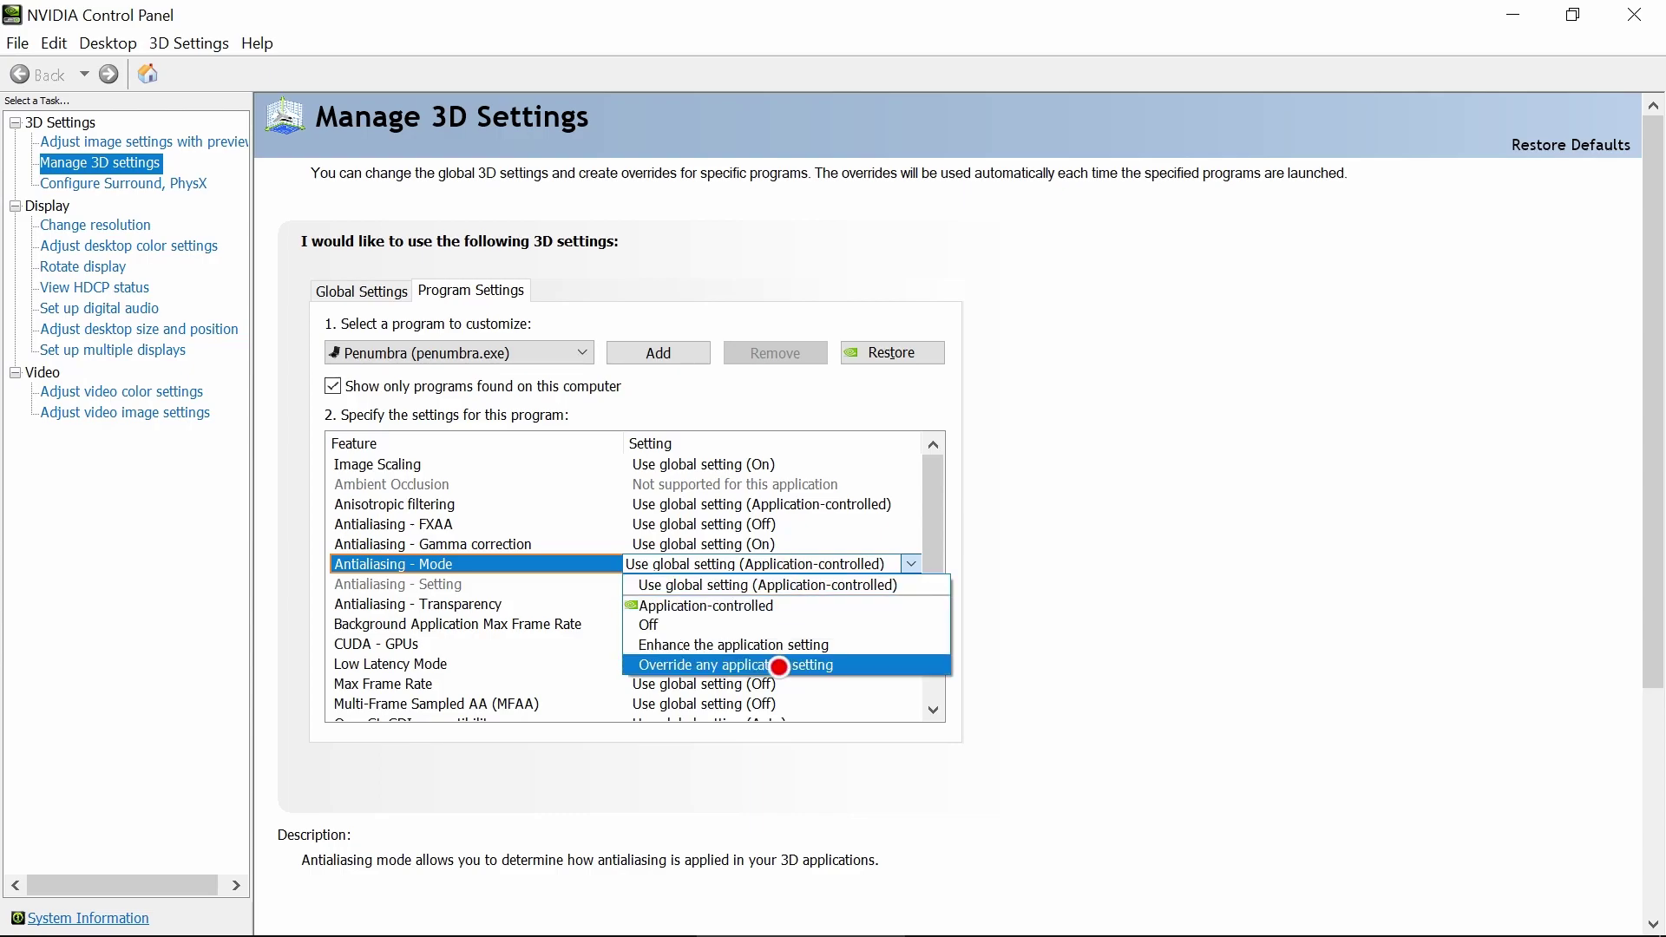
pyautogui.click(778, 666)
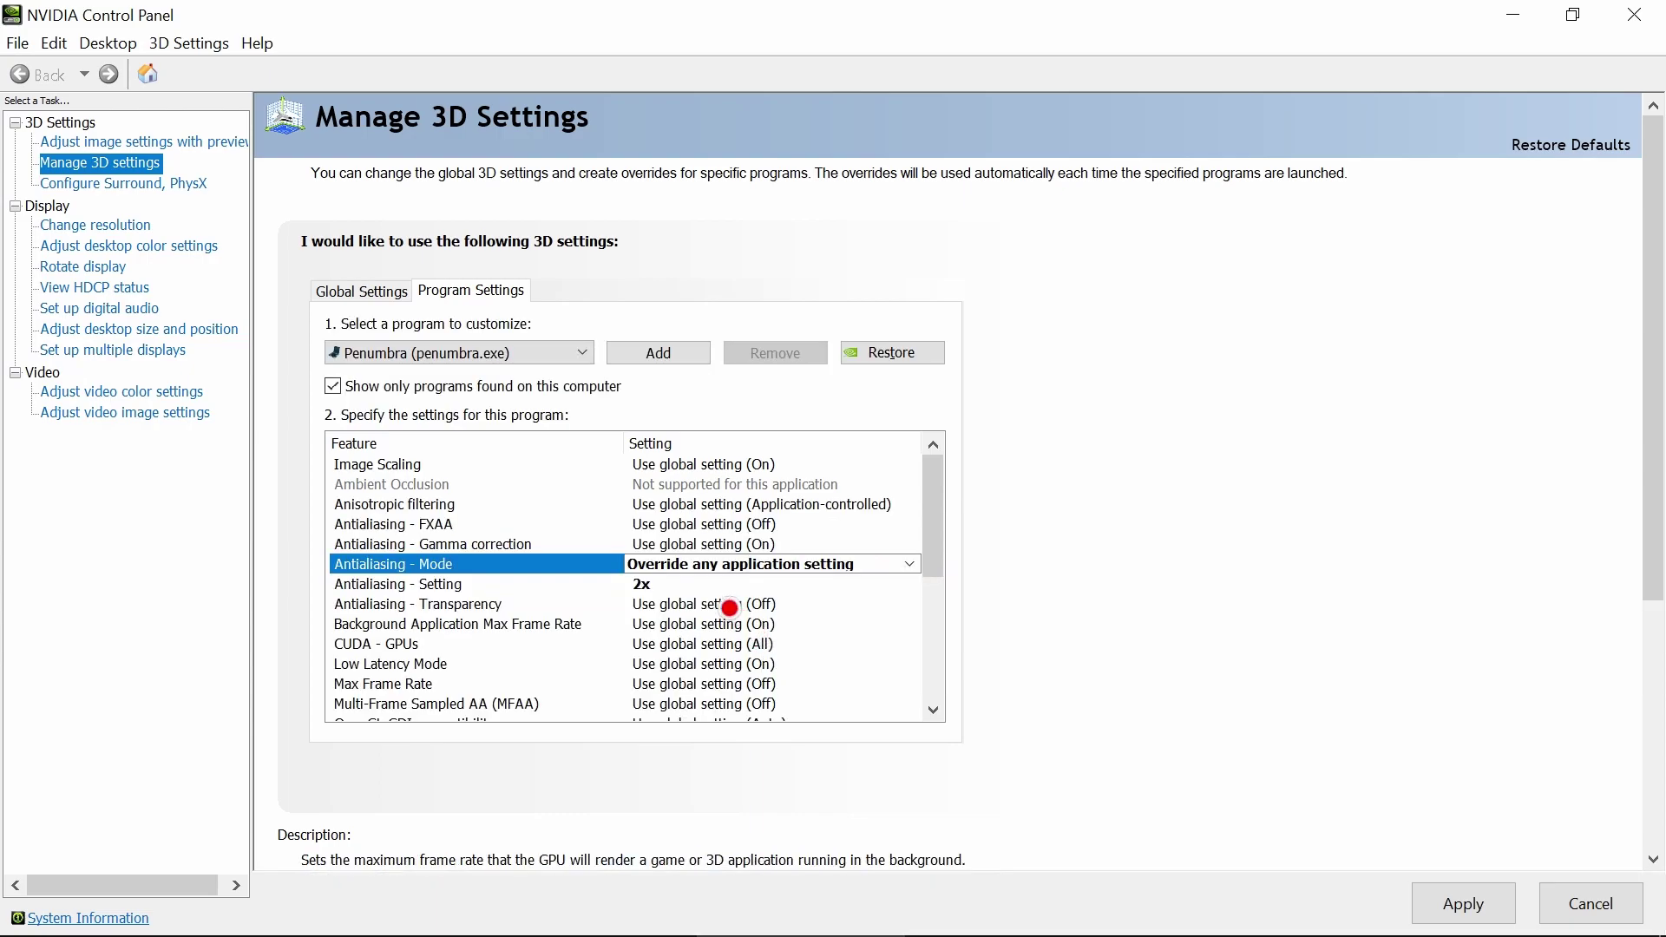
# Step: Try an antialiasing level of 8x in the penumbra.exe program profile
pyautogui.click(640, 583)
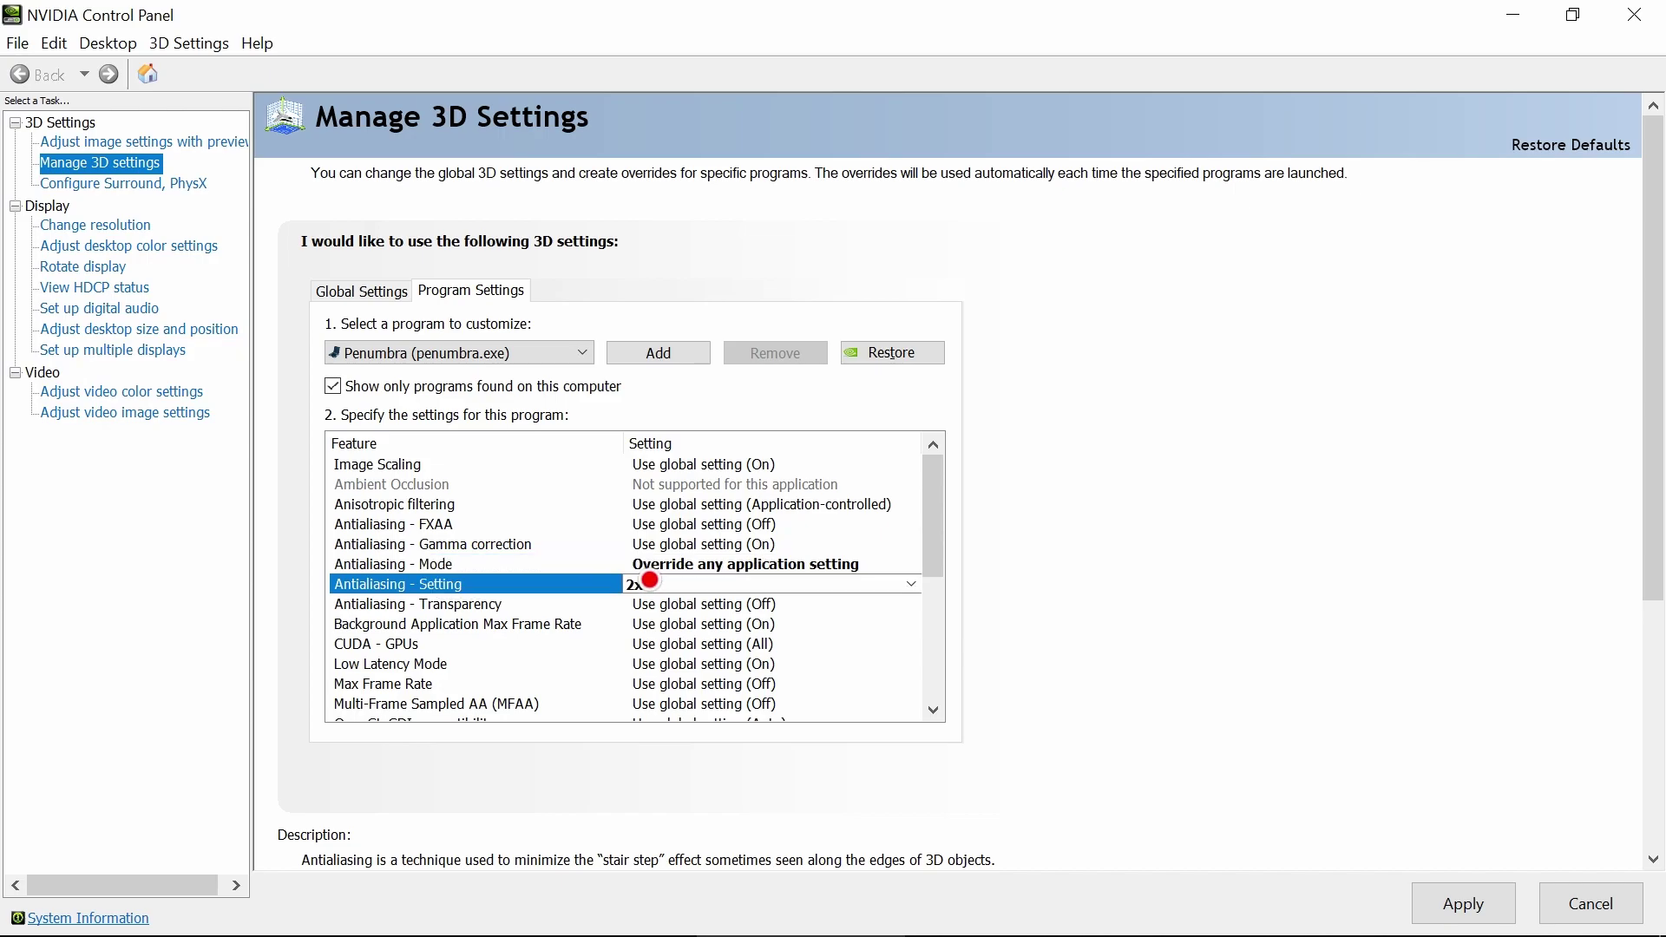
pyautogui.click(646, 584)
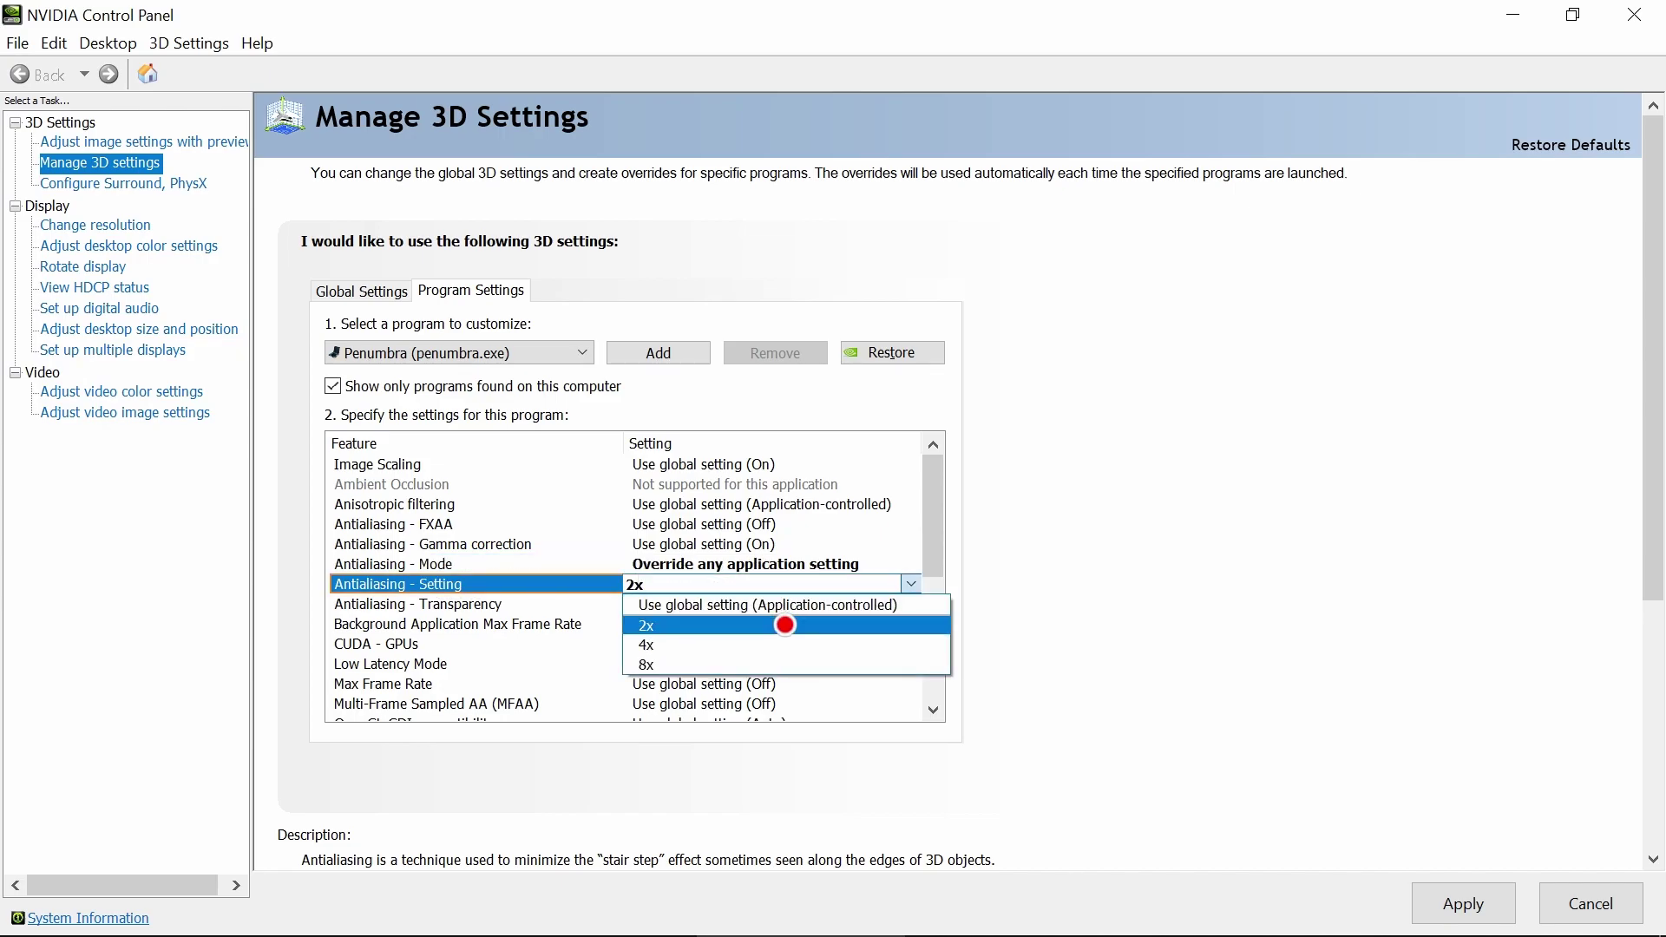
pyautogui.click(766, 664)
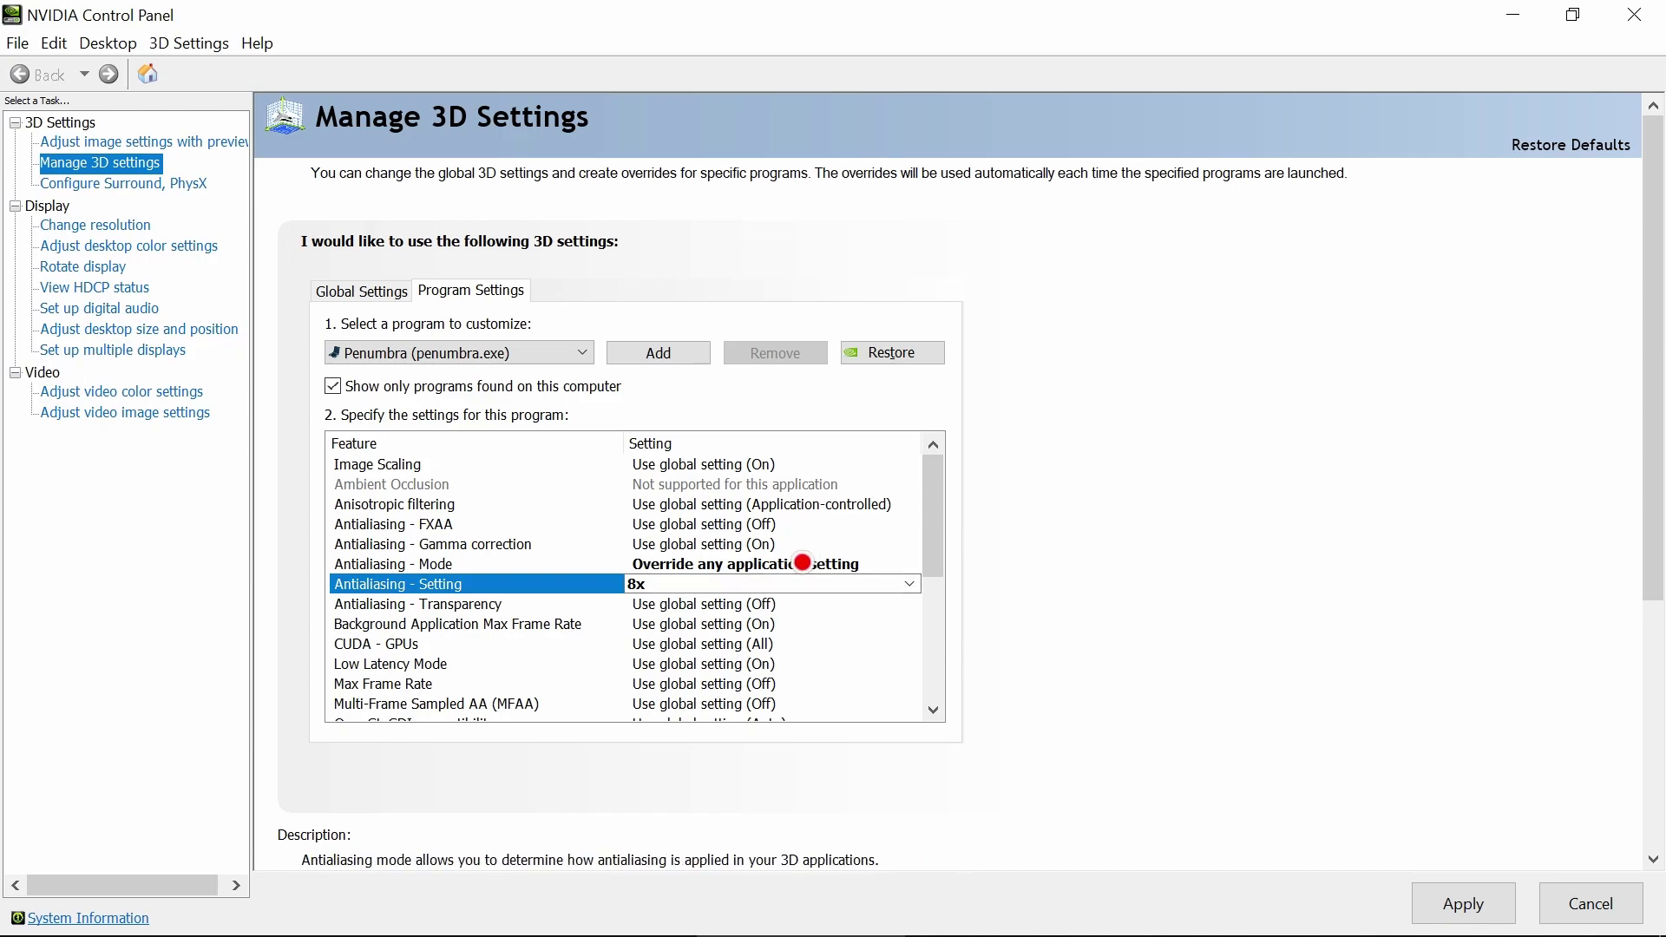
# Step: Recheck the antialiasing mode choices, discard the unsaved changes to the penumbra.exe profile and close NVIDIA Control Panel
pyautogui.click(802, 562)
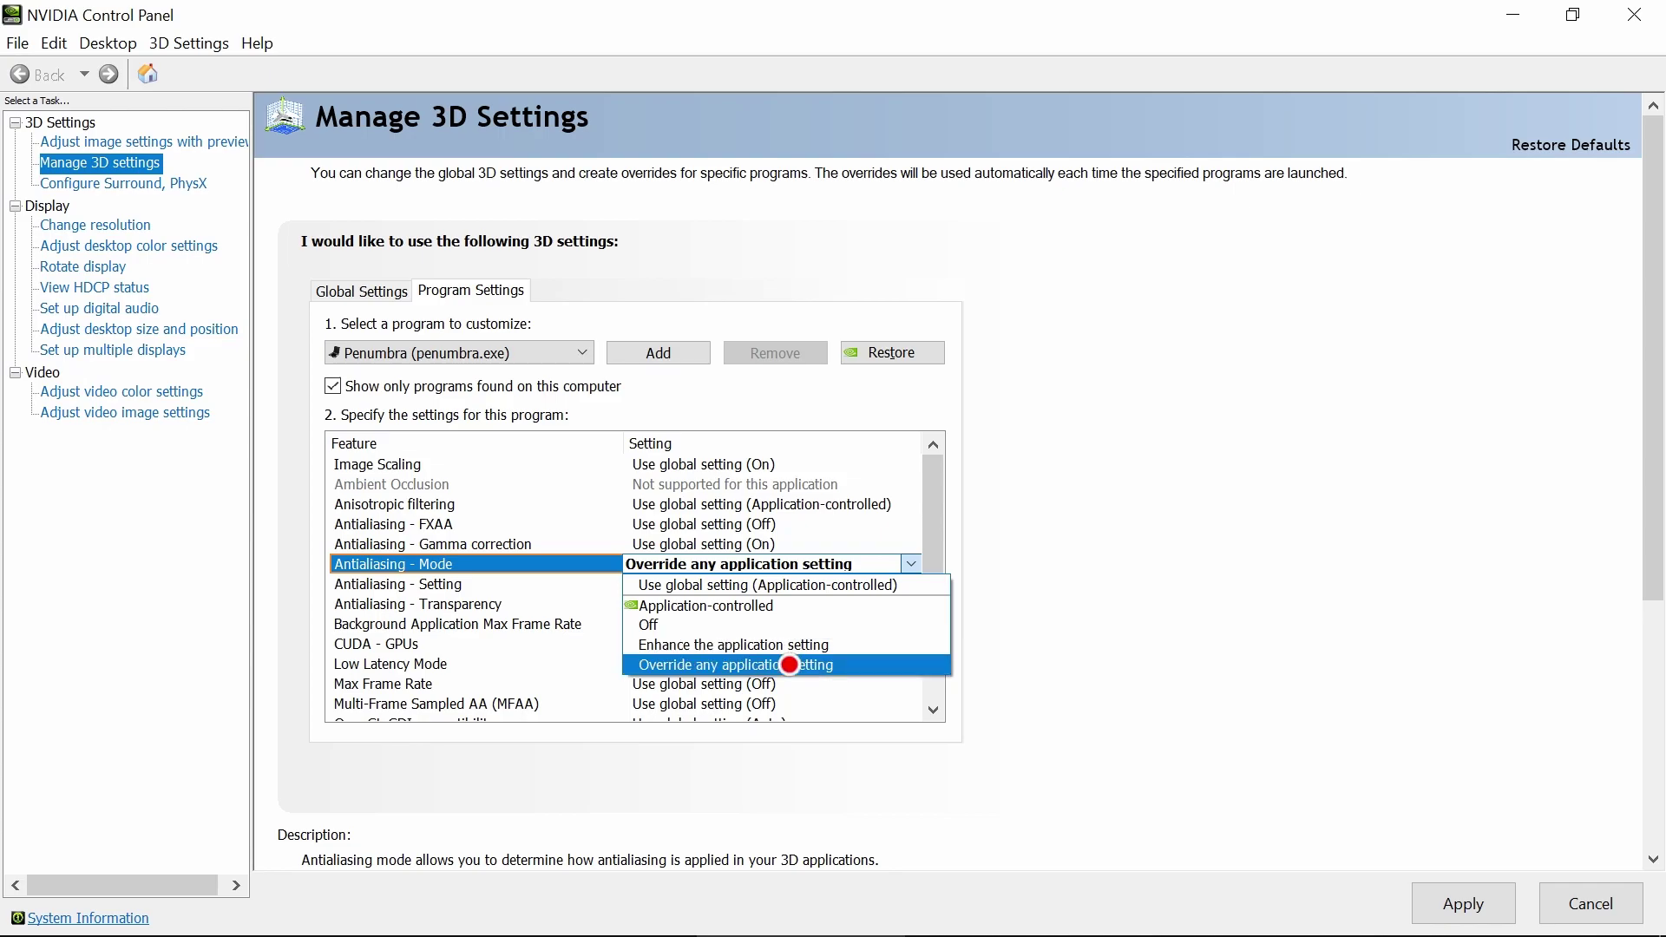
pyautogui.click(789, 665)
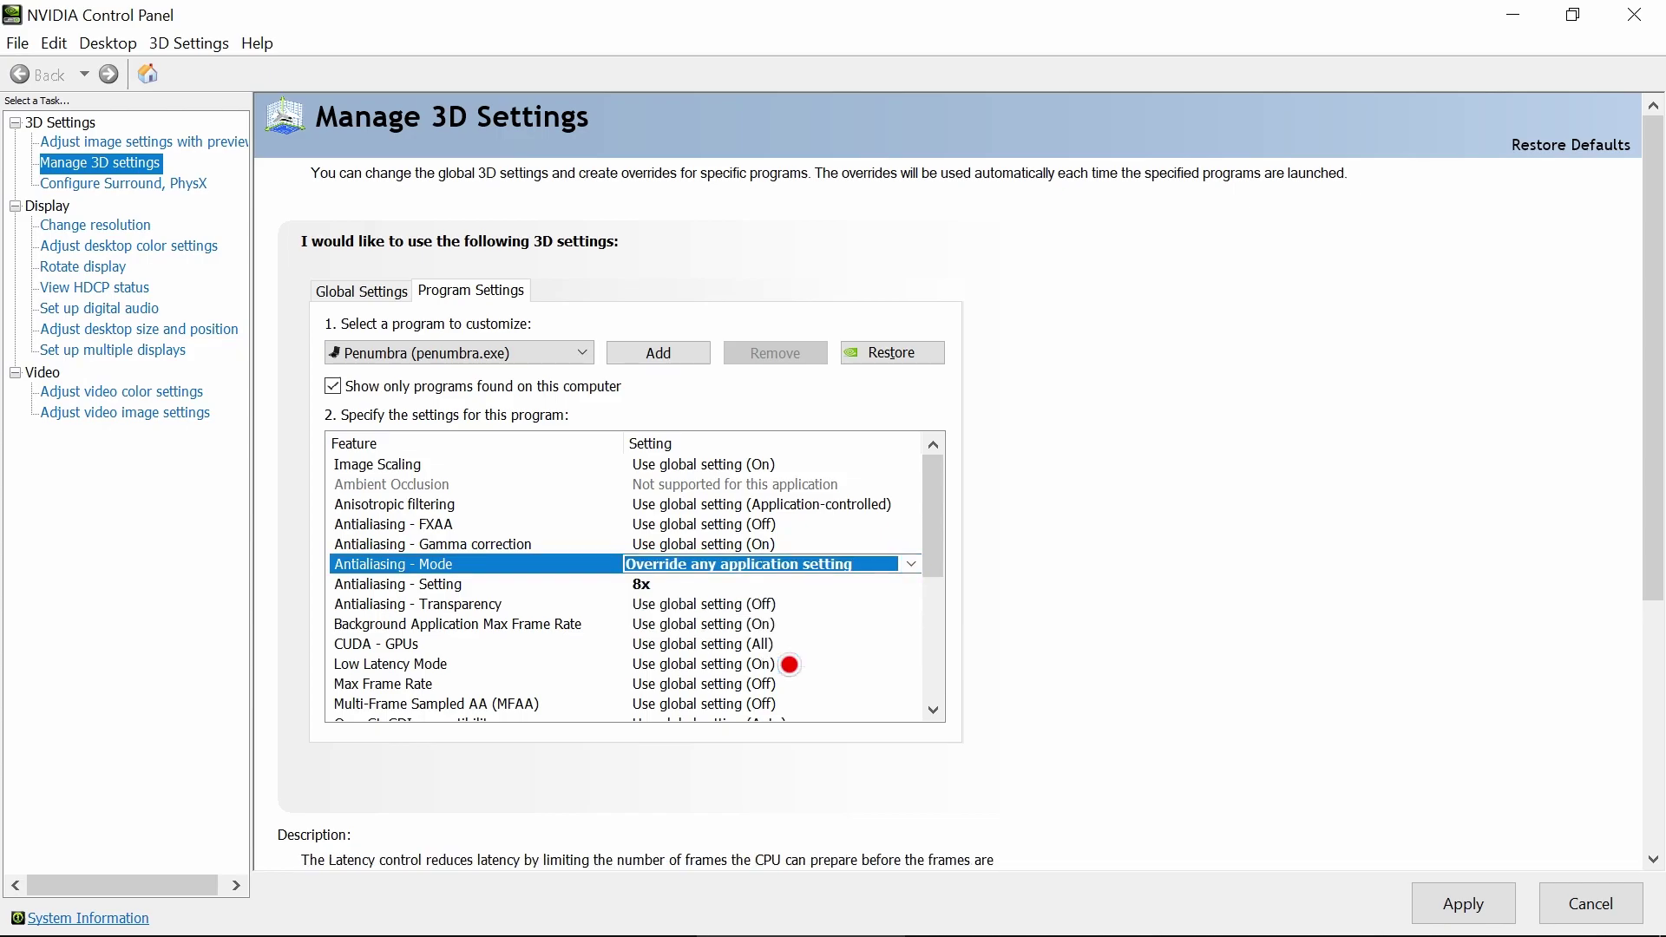
pyautogui.click(1584, 902)
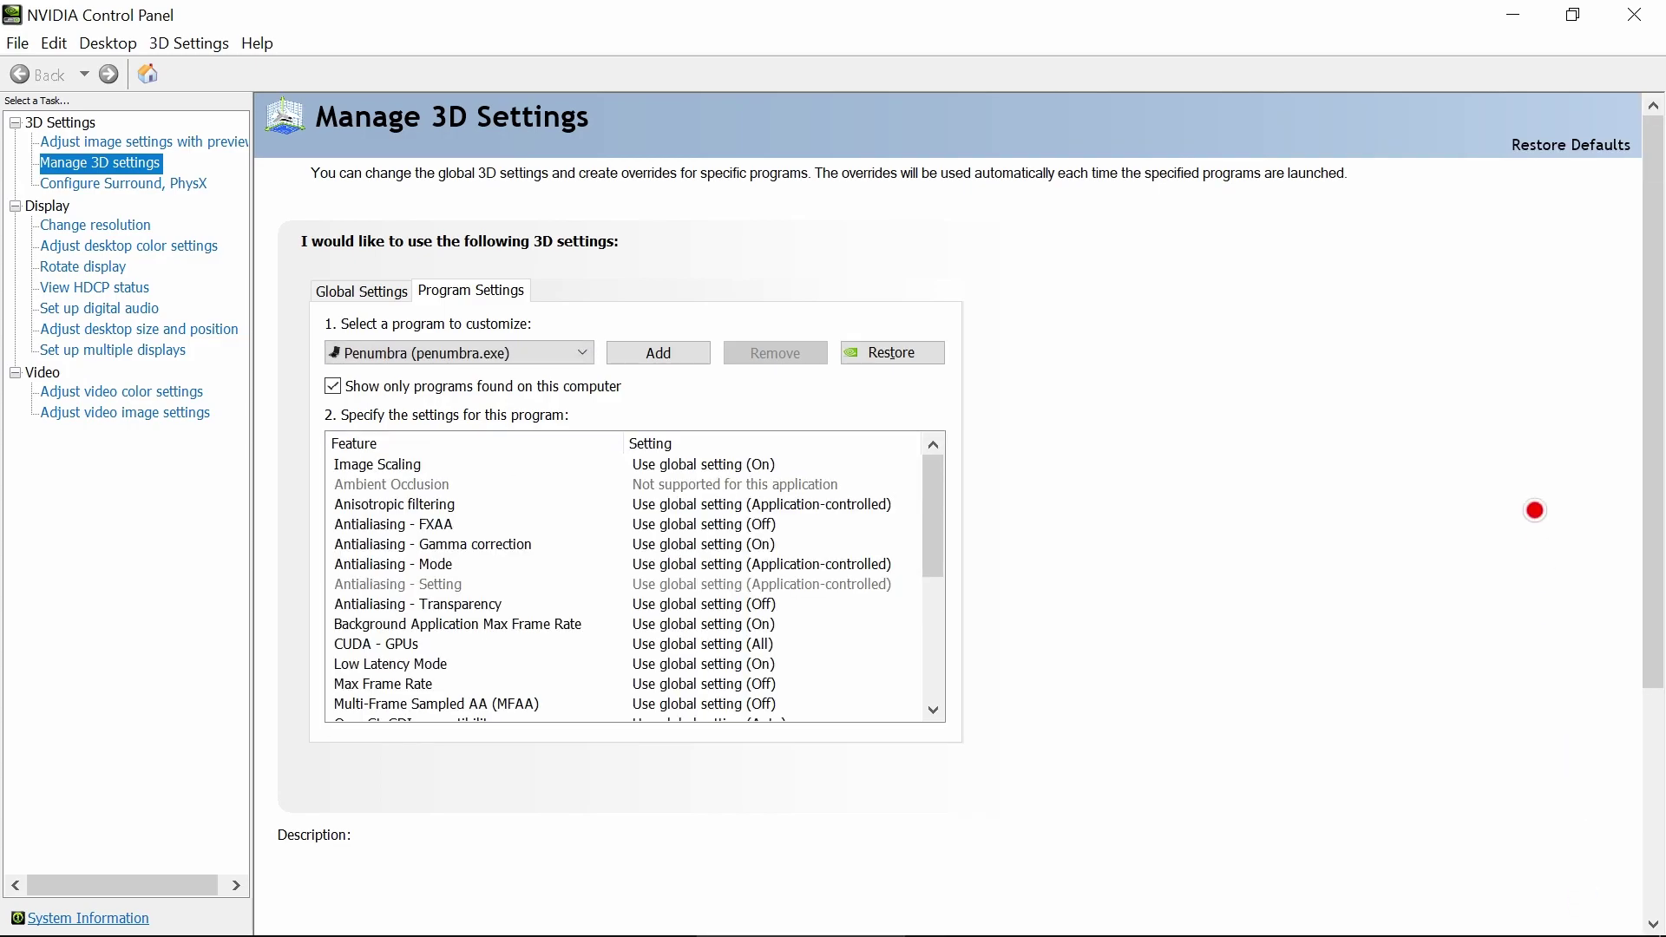
pyautogui.click(1633, 15)
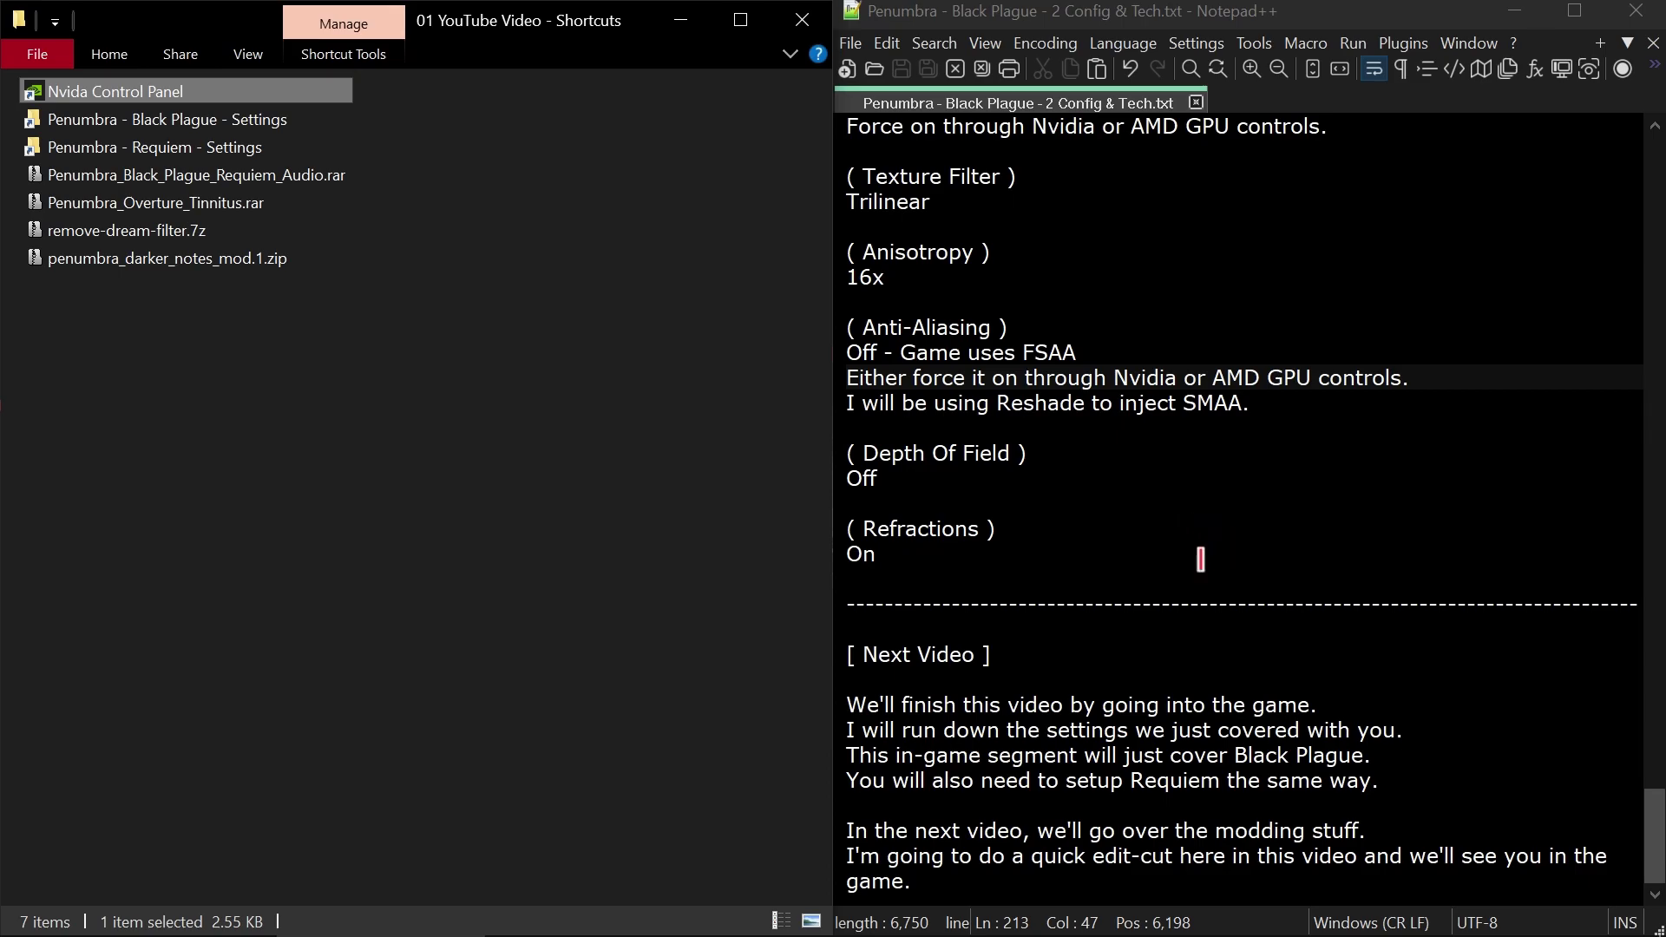
# Step: Open Penumbra_Black_Plague_Requiem_Audio.rar over the notes and show the game's redist folder beside it
pyautogui.click(1201, 558)
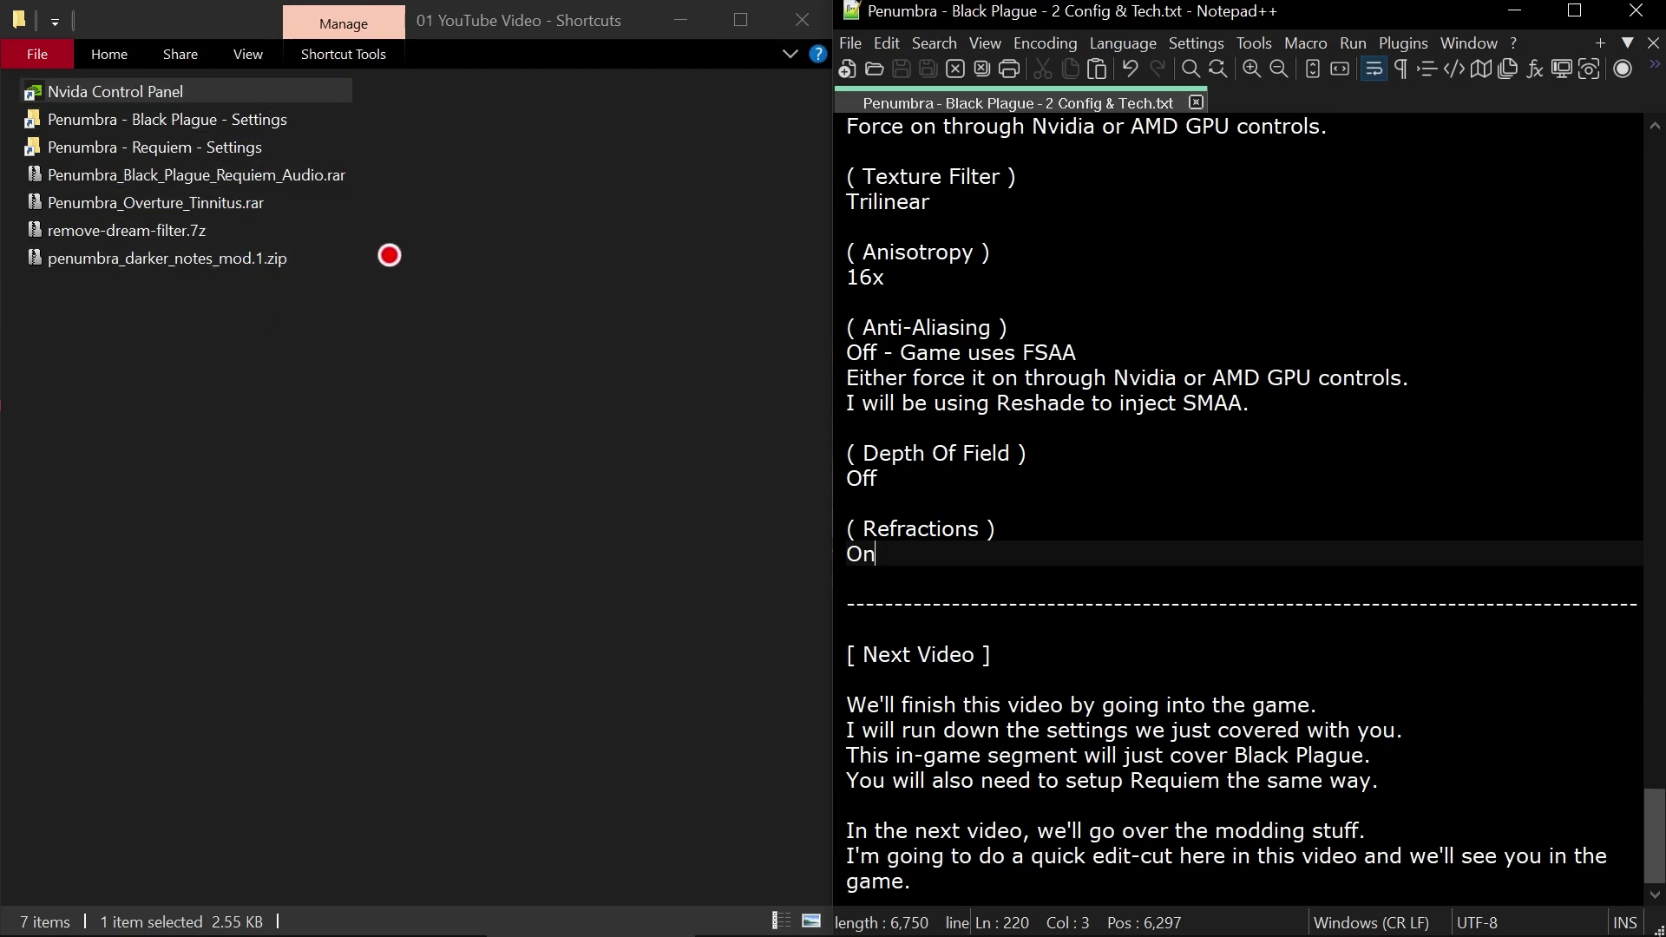
pyautogui.moveTo(434, 321); pyautogui.dragTo(259, 203)
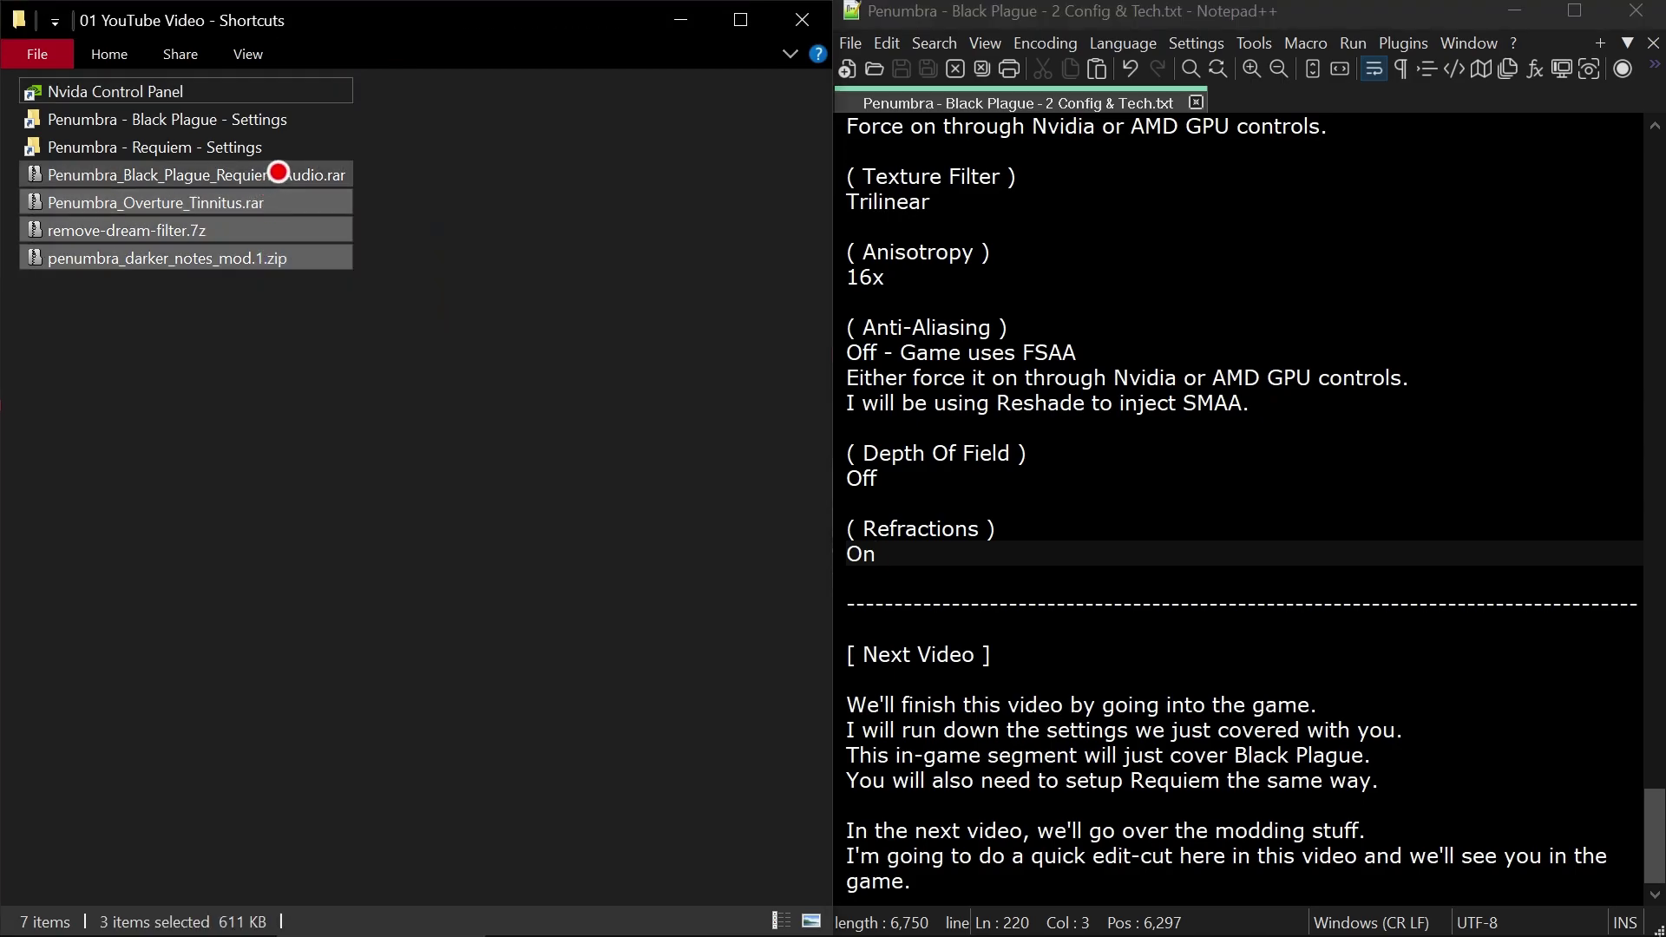
pyautogui.doubleClick(277, 173)
pyautogui.moveTo(375, 198); pyautogui.dragTo(1000, 226)
pyautogui.click(484, 320)
pyautogui.hotkey('alt', 'Left')
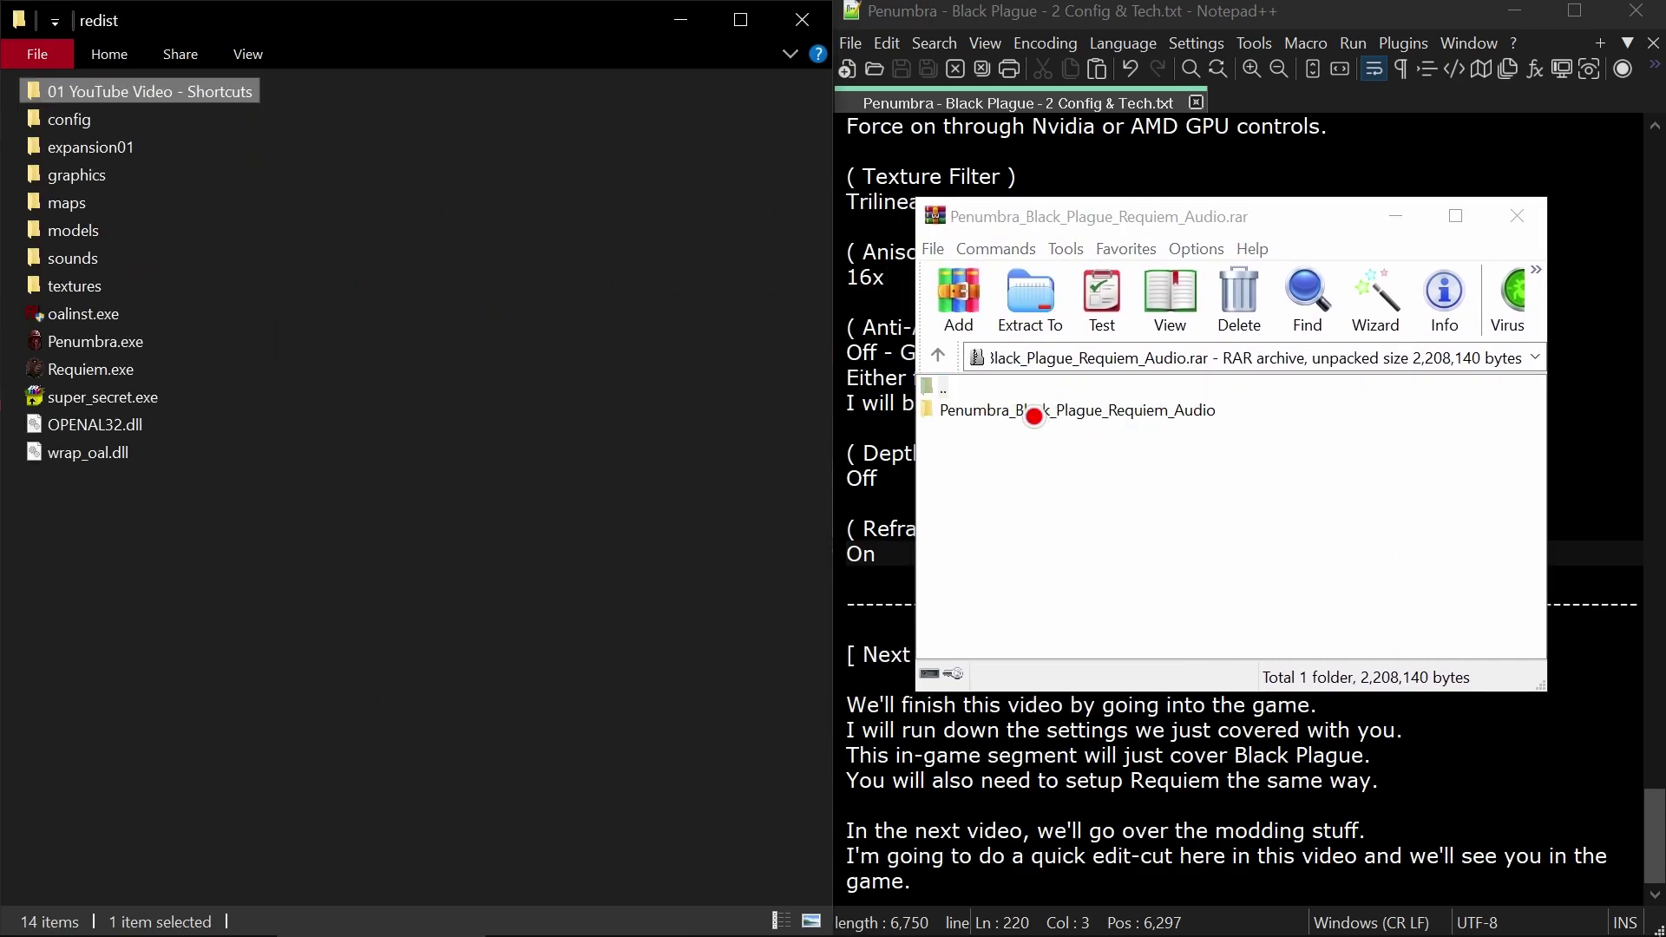
# Step: Open Read_Me.txt from the archive's Penumbra_Black_Plague_Requiem_Audio folder and read the oalinst.exe version and .dll placement instructions
pyautogui.doubleClick(982, 415)
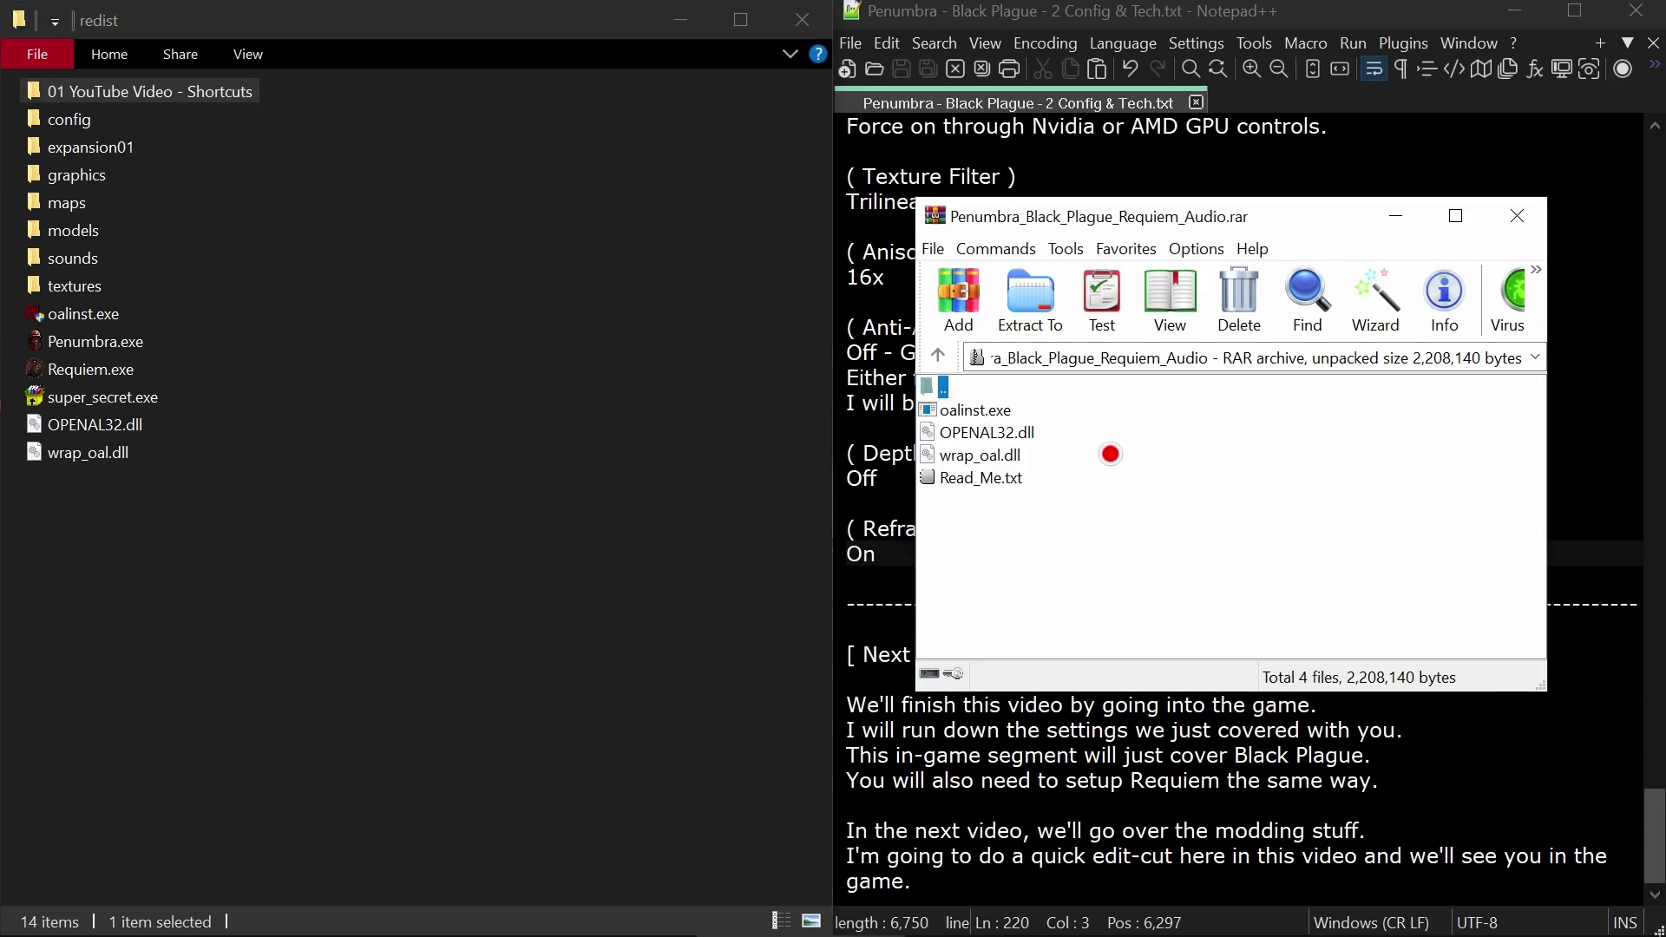
pyautogui.moveTo(1082, 541); pyautogui.dragTo(920, 397)
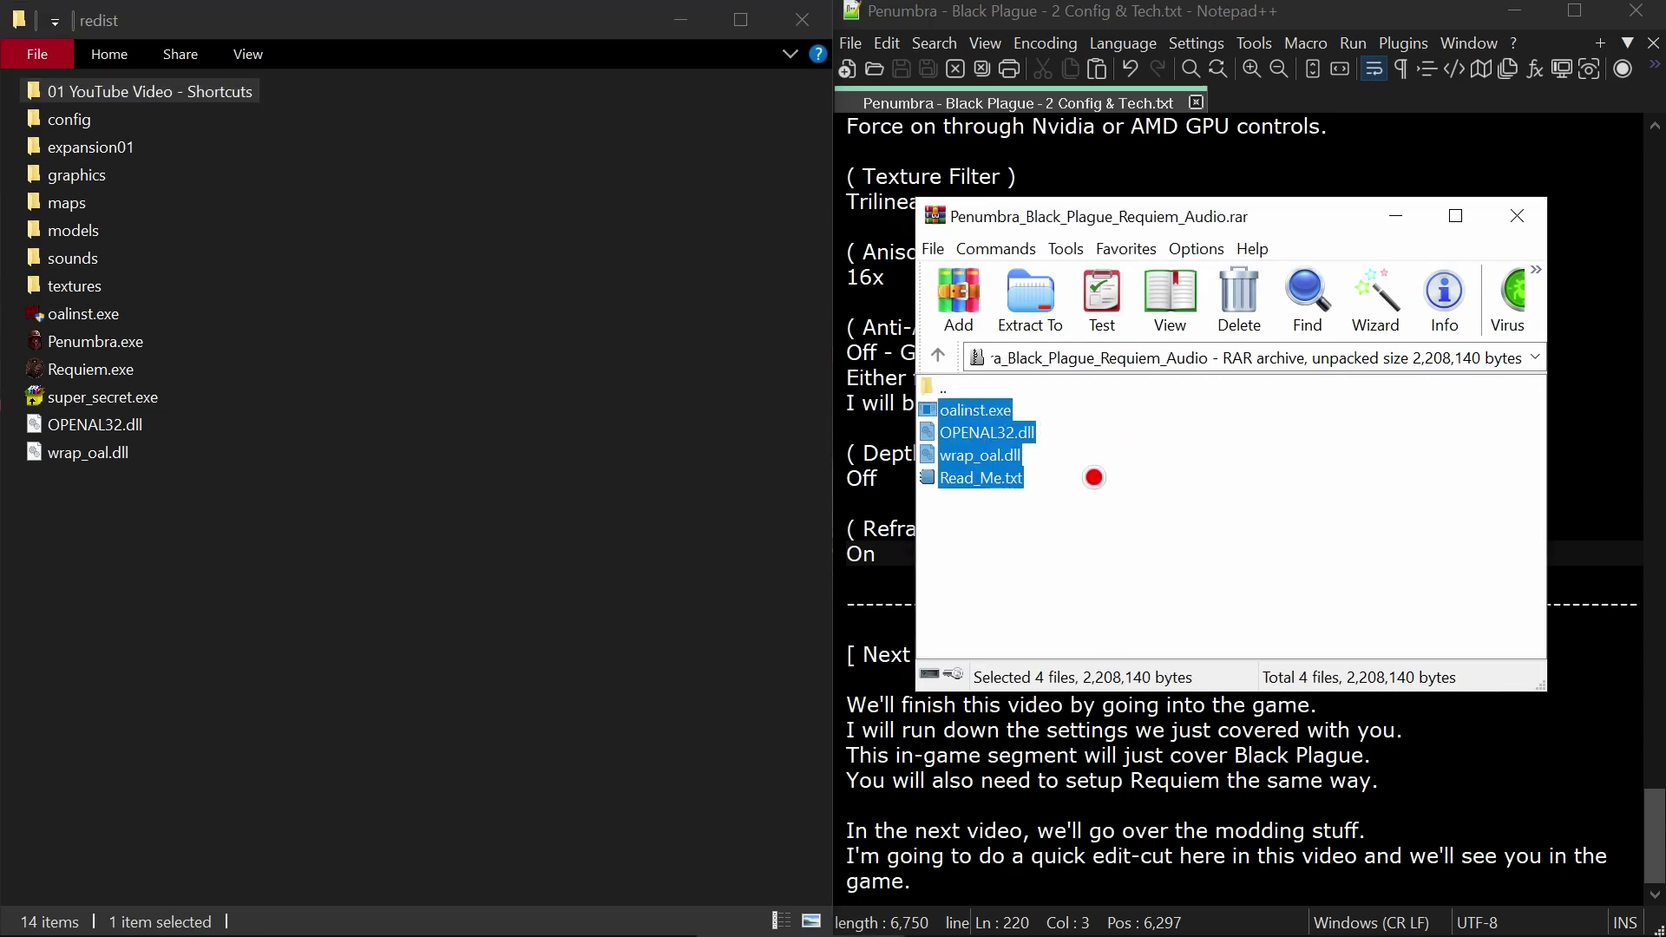
pyautogui.click(994, 520)
pyautogui.doubleClick(983, 478)
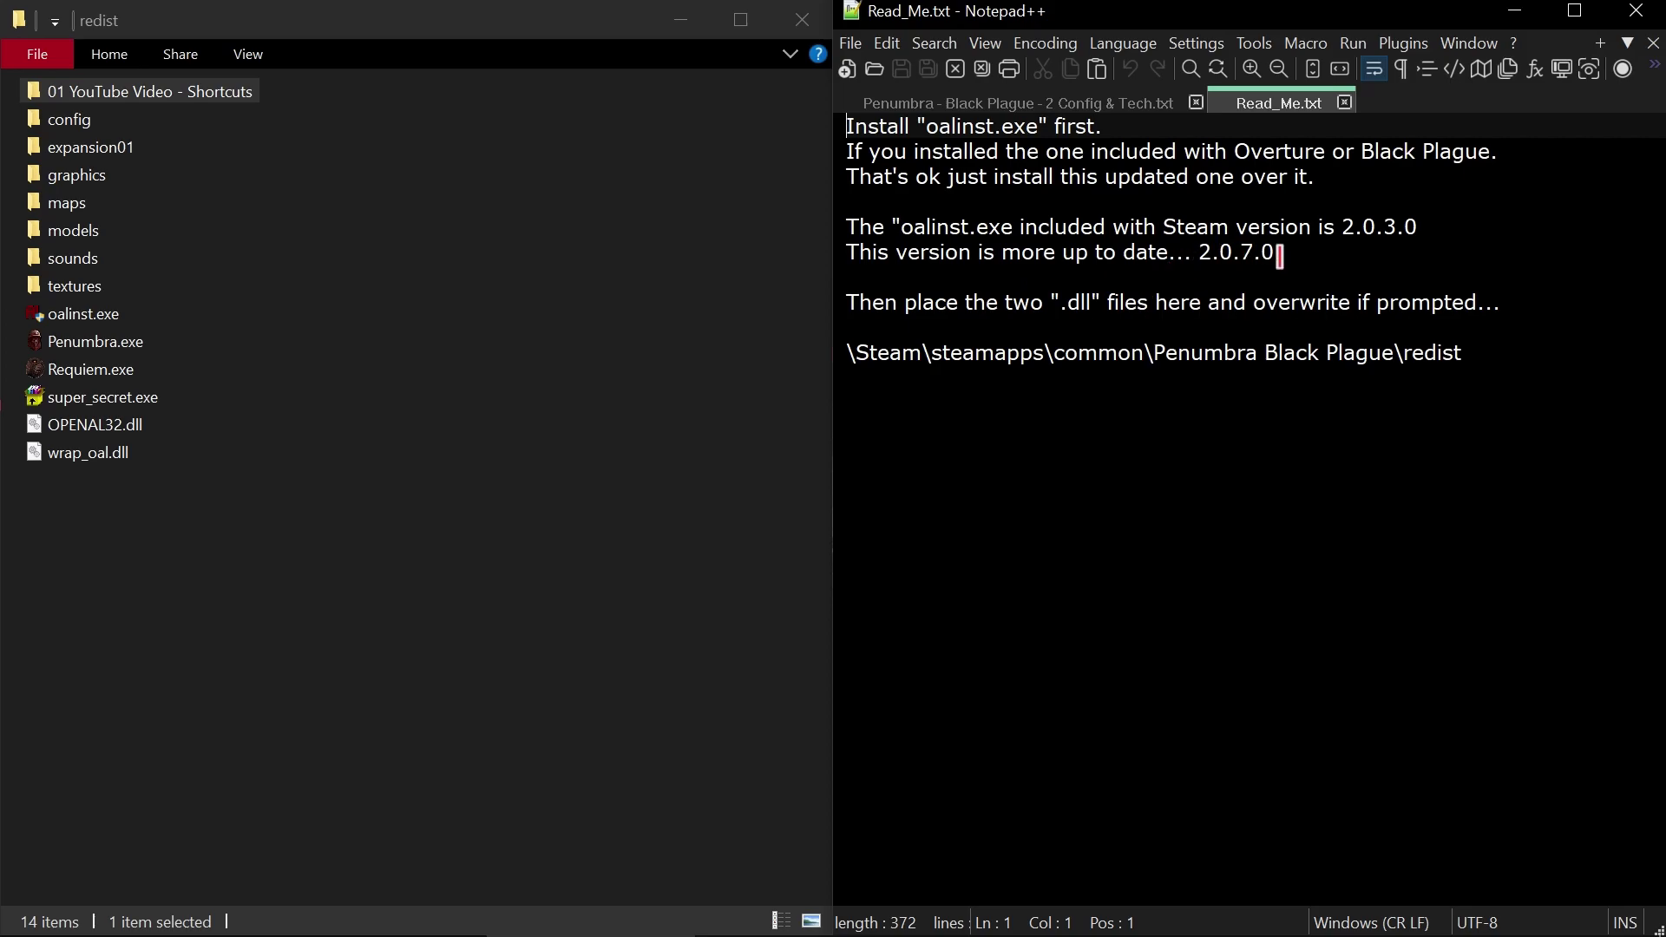
pyautogui.moveTo(1419, 226); pyautogui.dragTo(1340, 226)
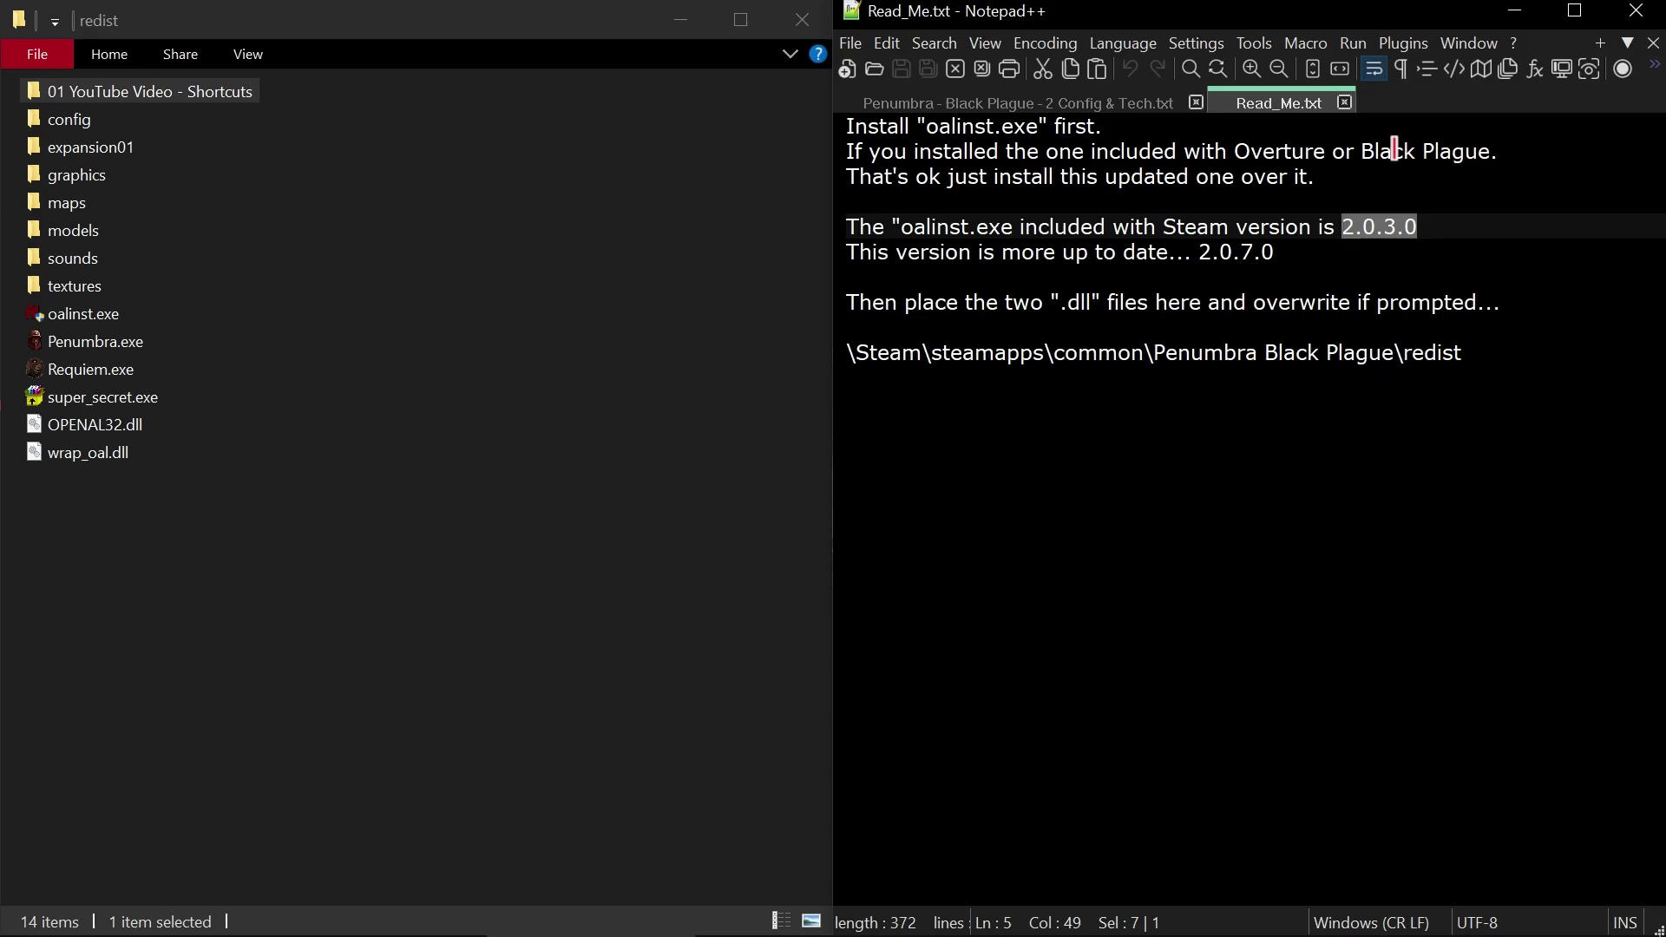
# Step: Close Read_Me.txt and the Penumbra_Black_Plague_Requiem_Audio.rar archive
pyautogui.click(1342, 103)
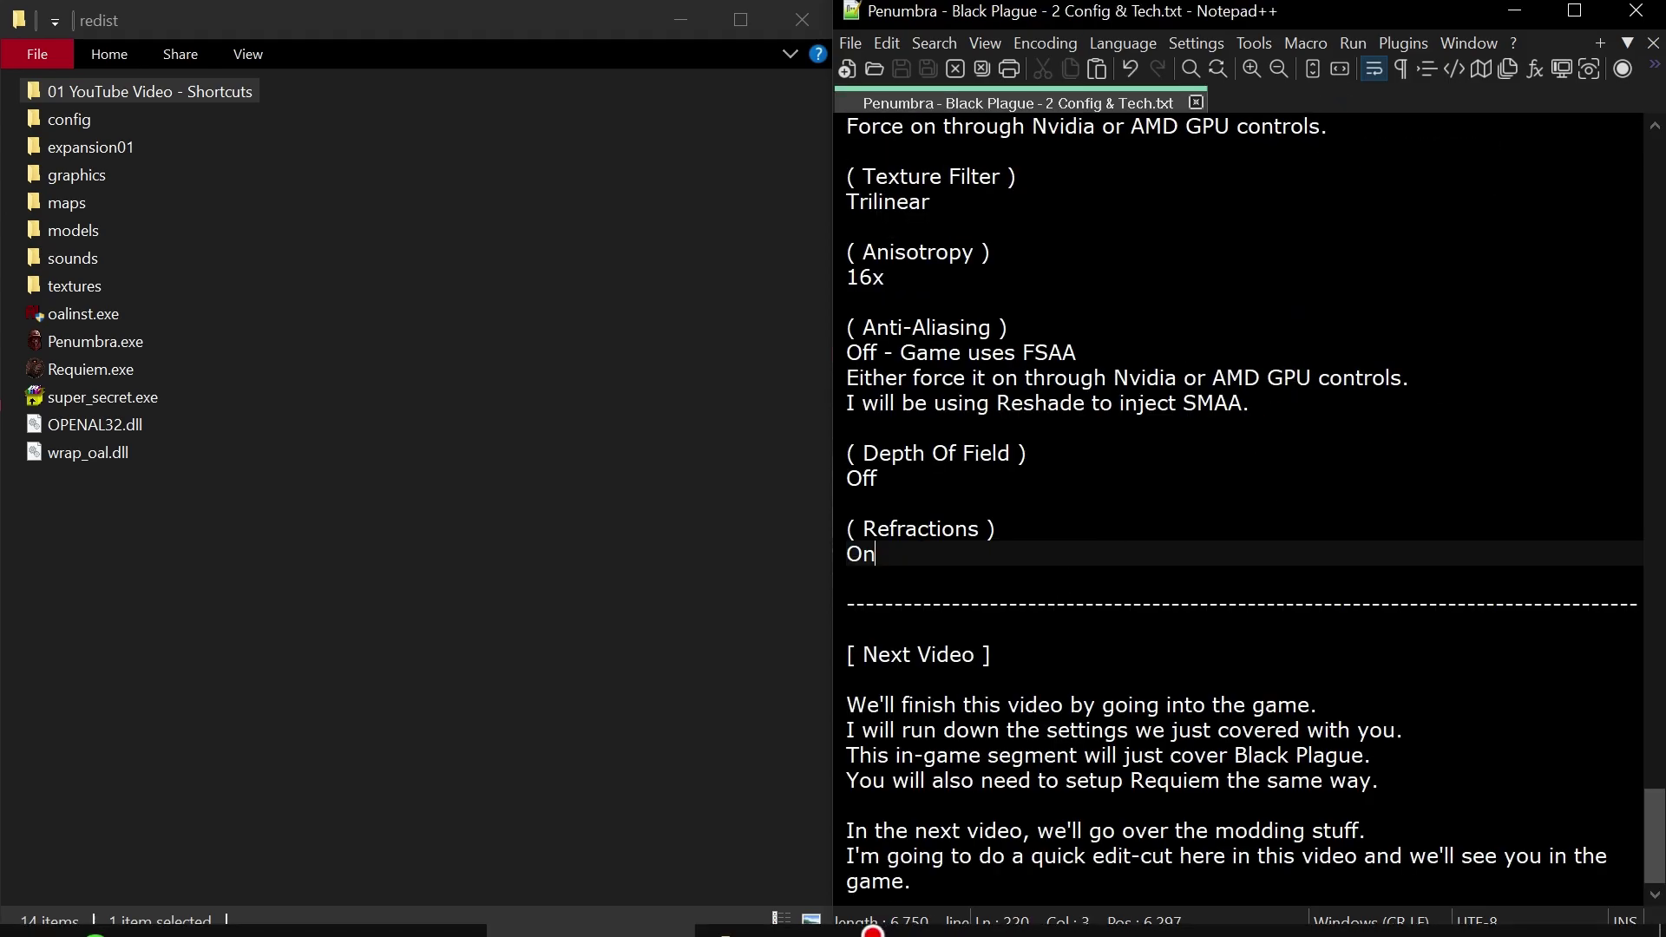
pyautogui.click(834, 893)
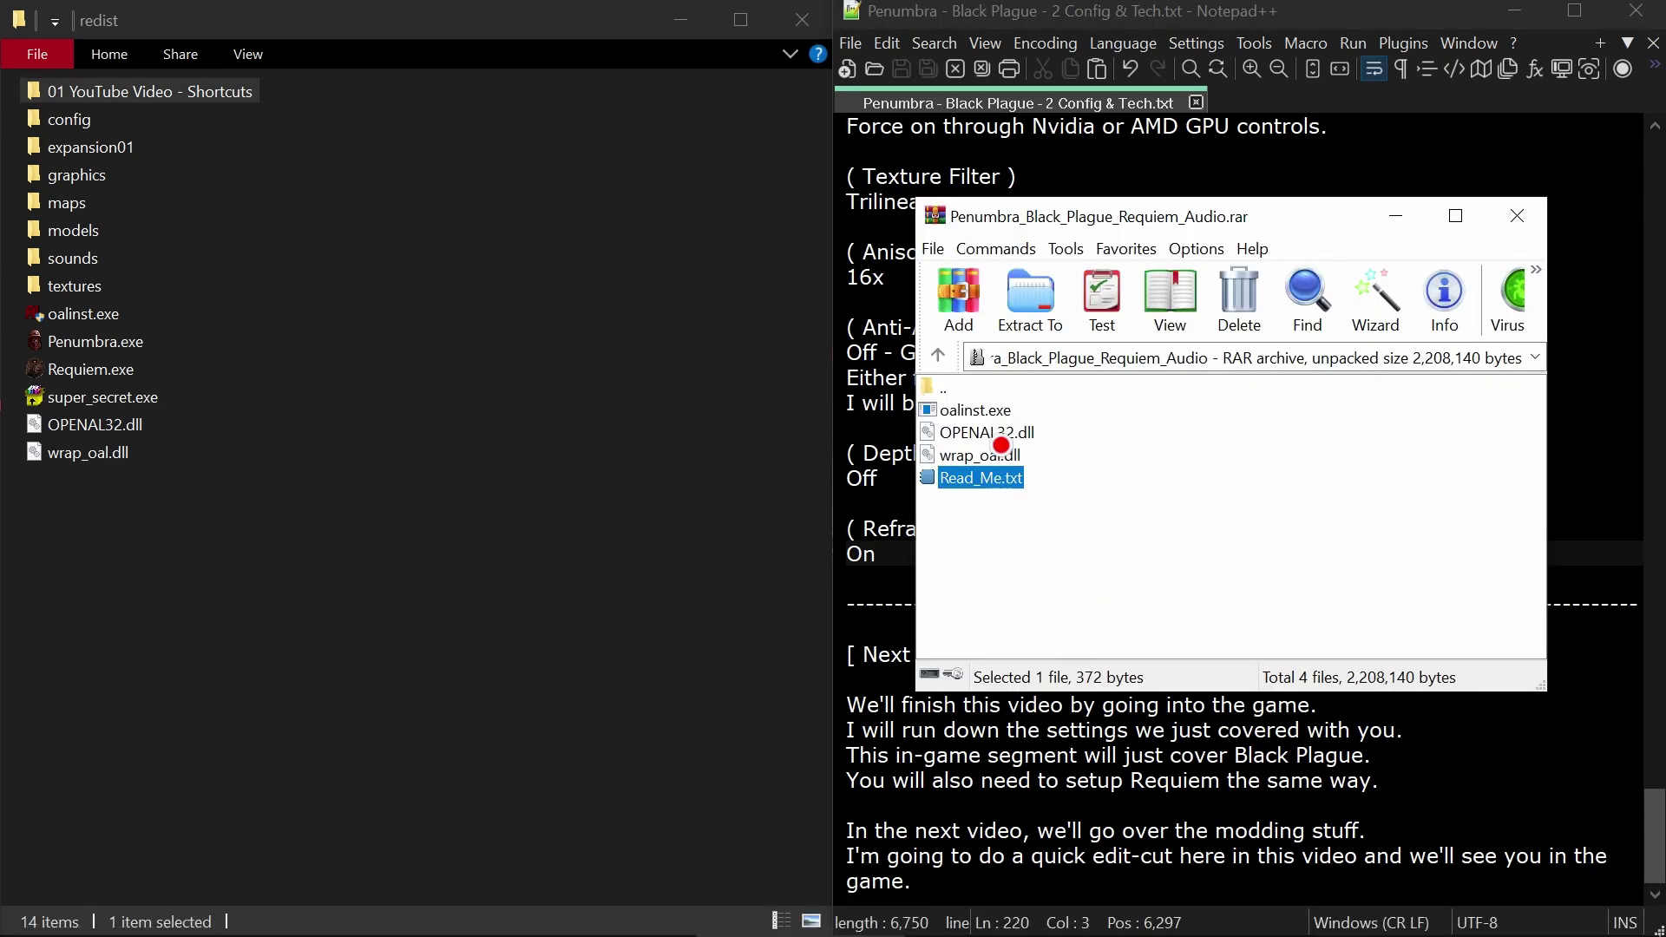
pyautogui.click(1517, 216)
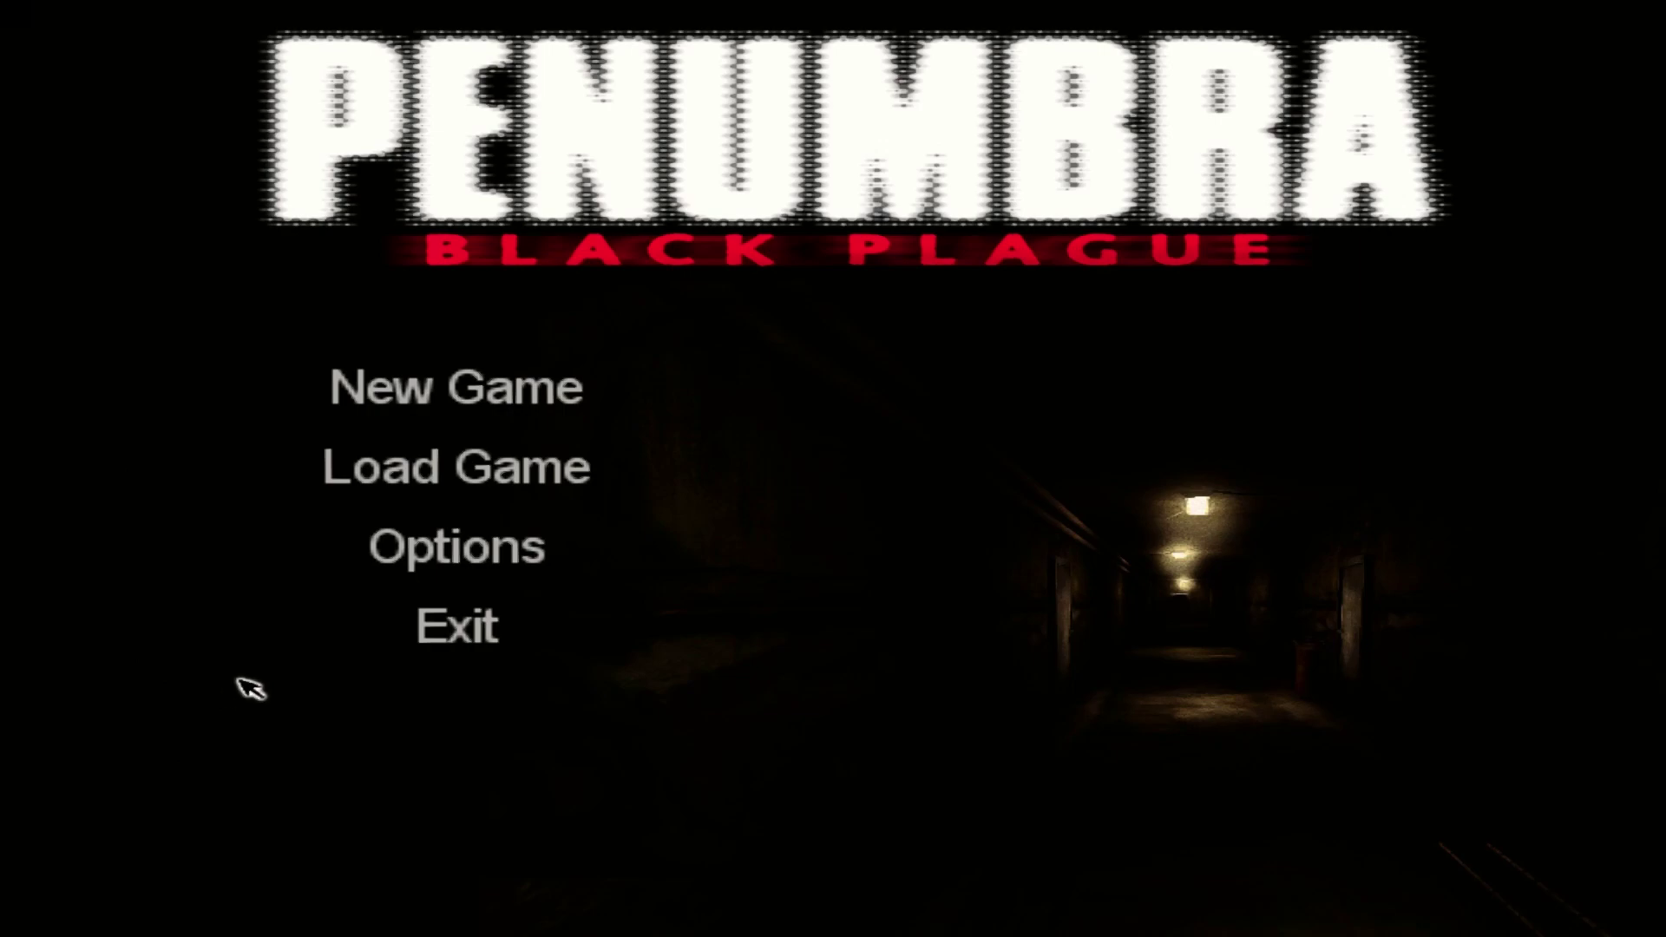
# Step: In Penumbra: Black Plague, review the control options and the Movement, Actions and Misc key mappings
pyautogui.click(425, 558)
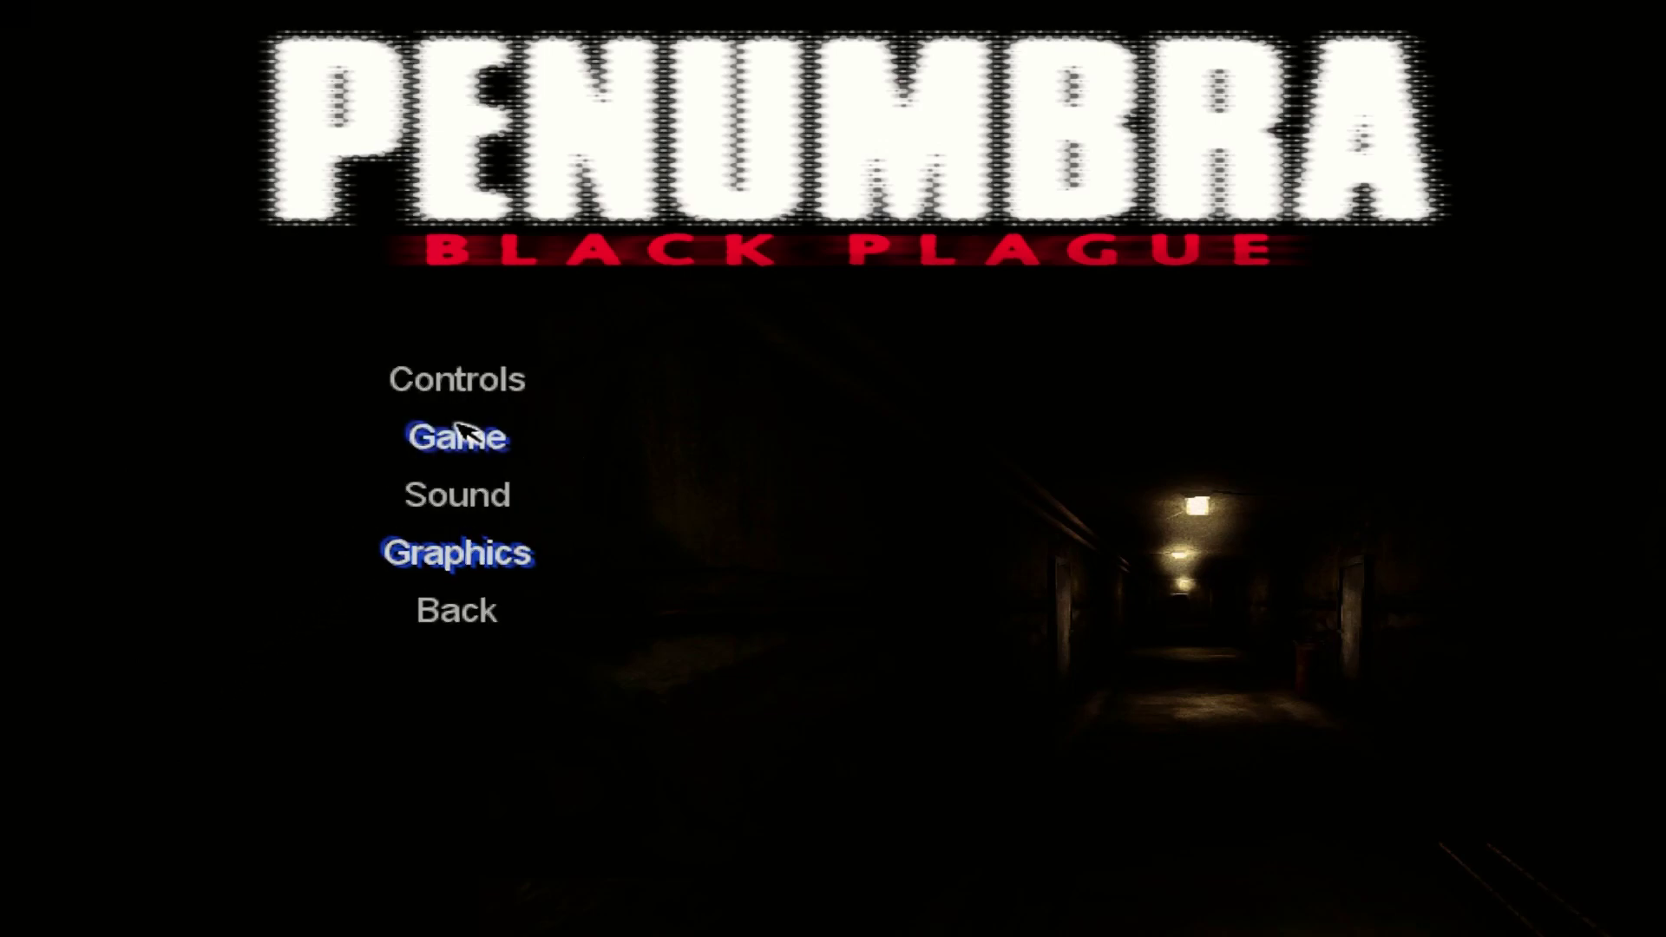
pyautogui.click(501, 382)
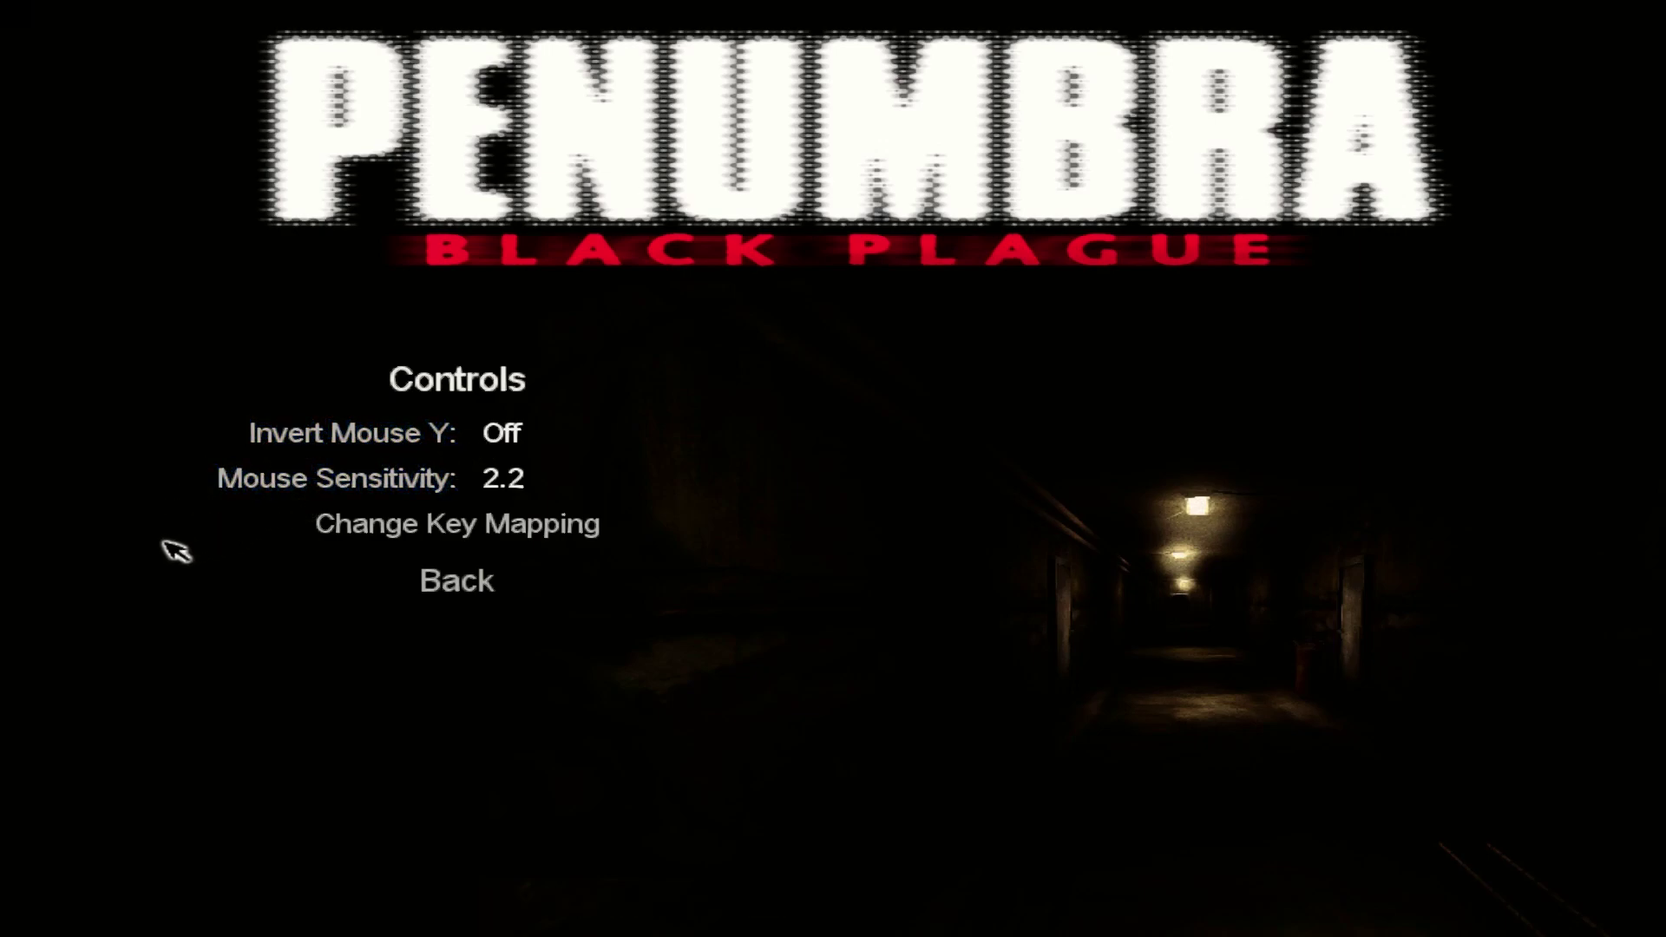
pyautogui.click(524, 531)
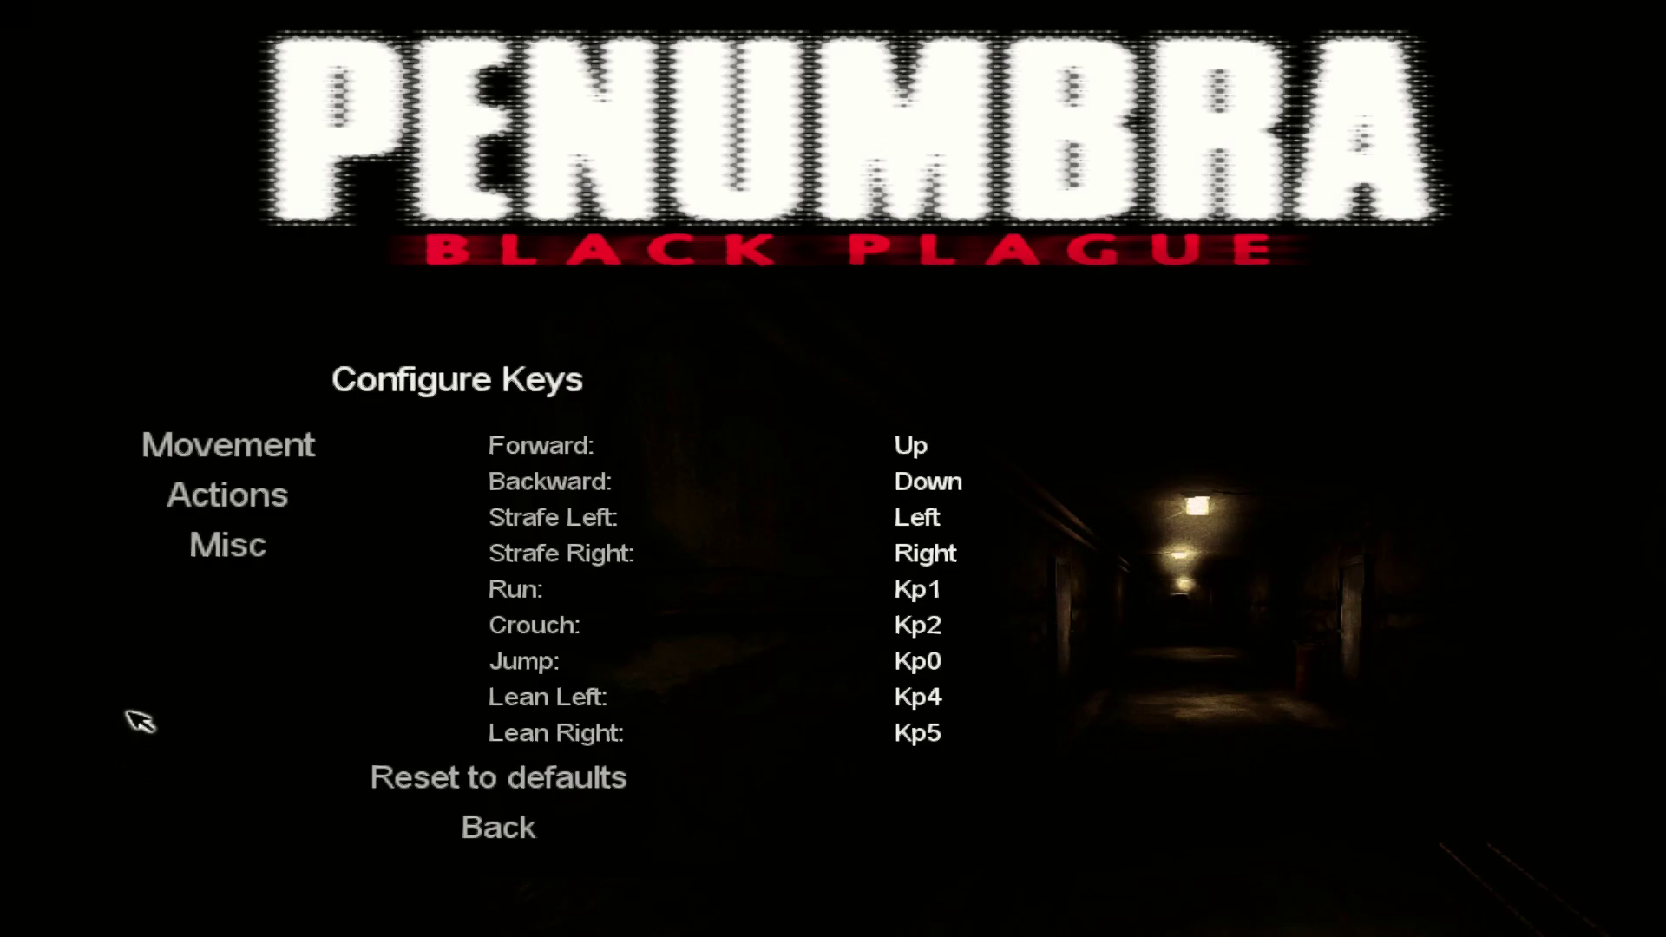
pyautogui.click(194, 491)
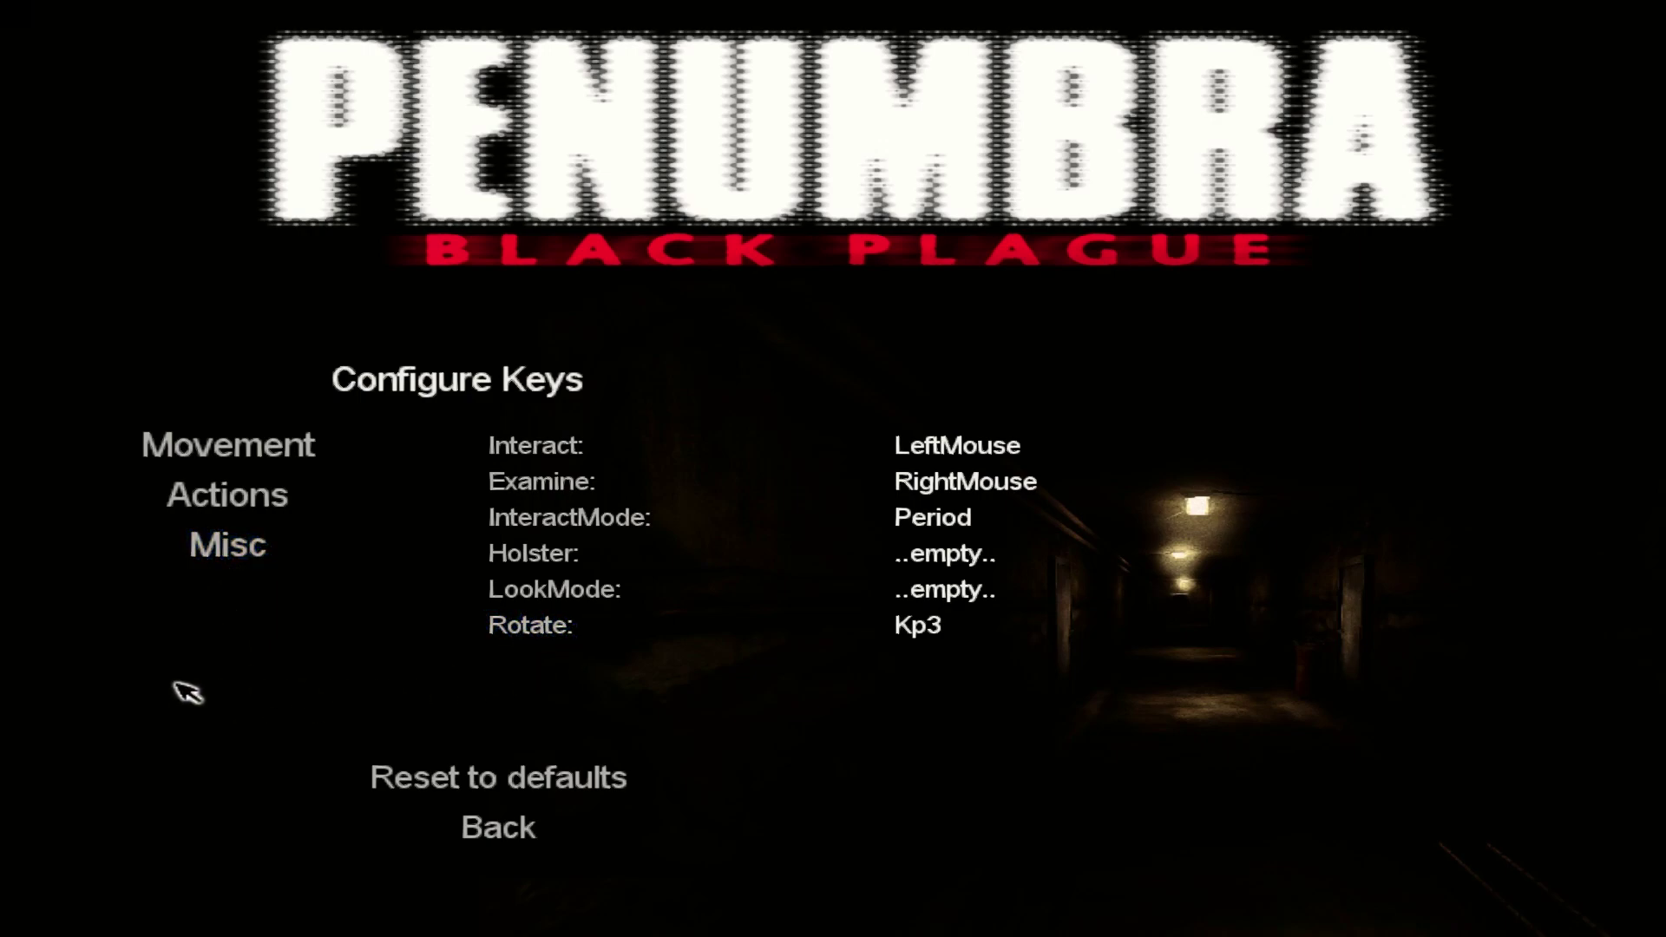
pyautogui.click(224, 543)
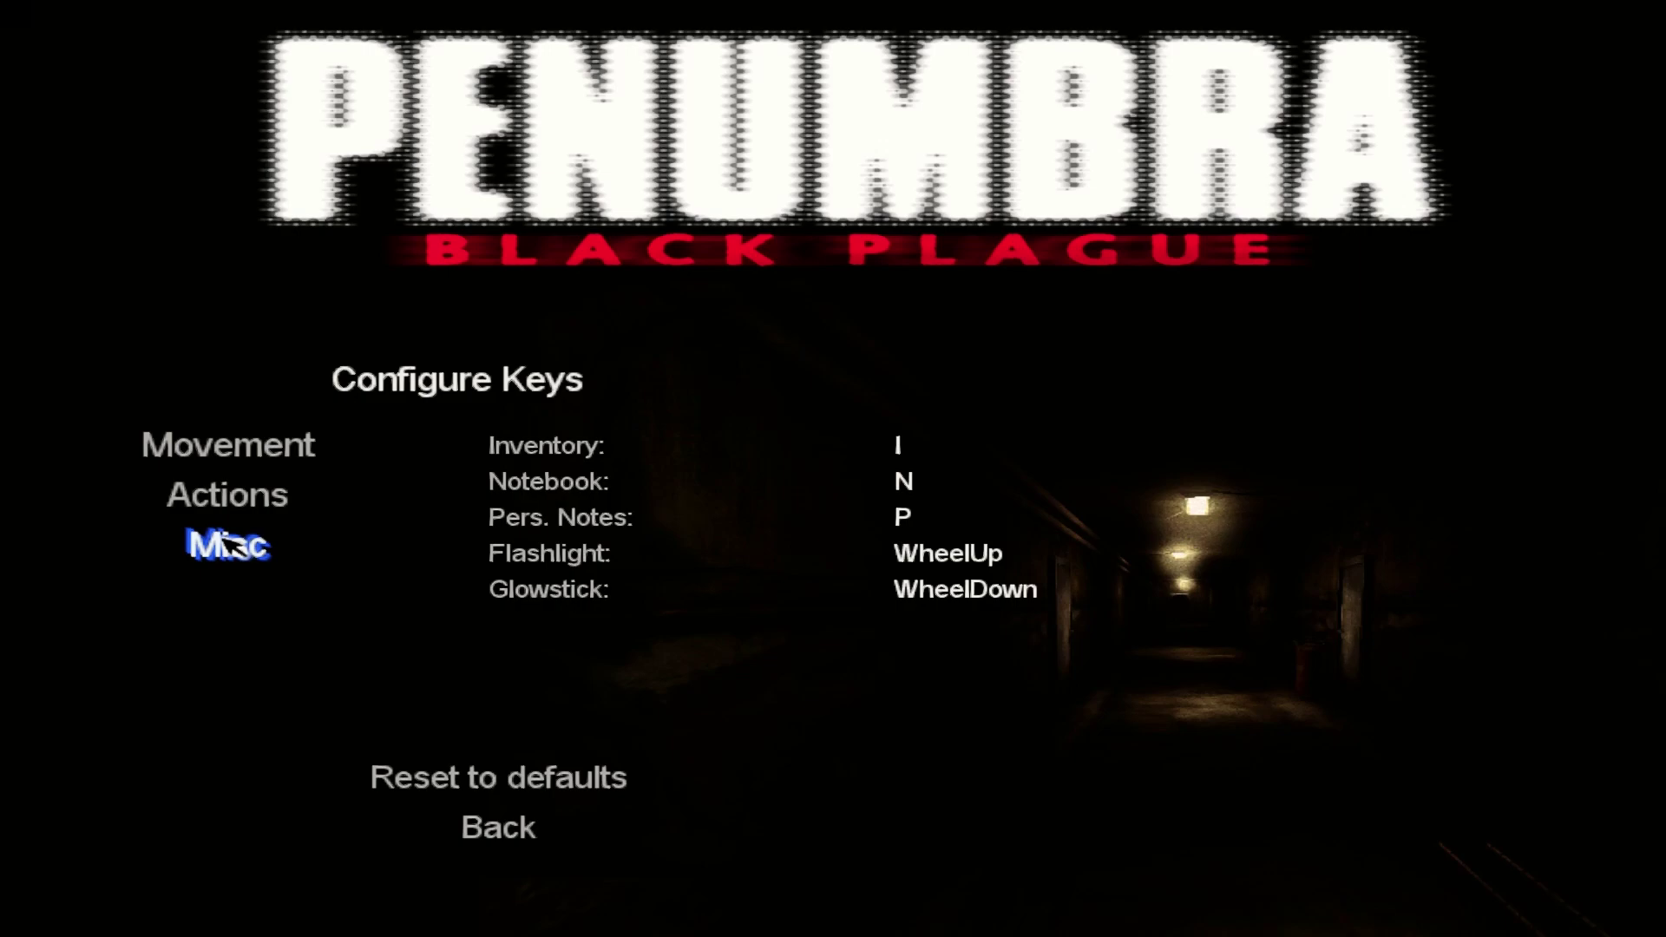
pyautogui.click(501, 829)
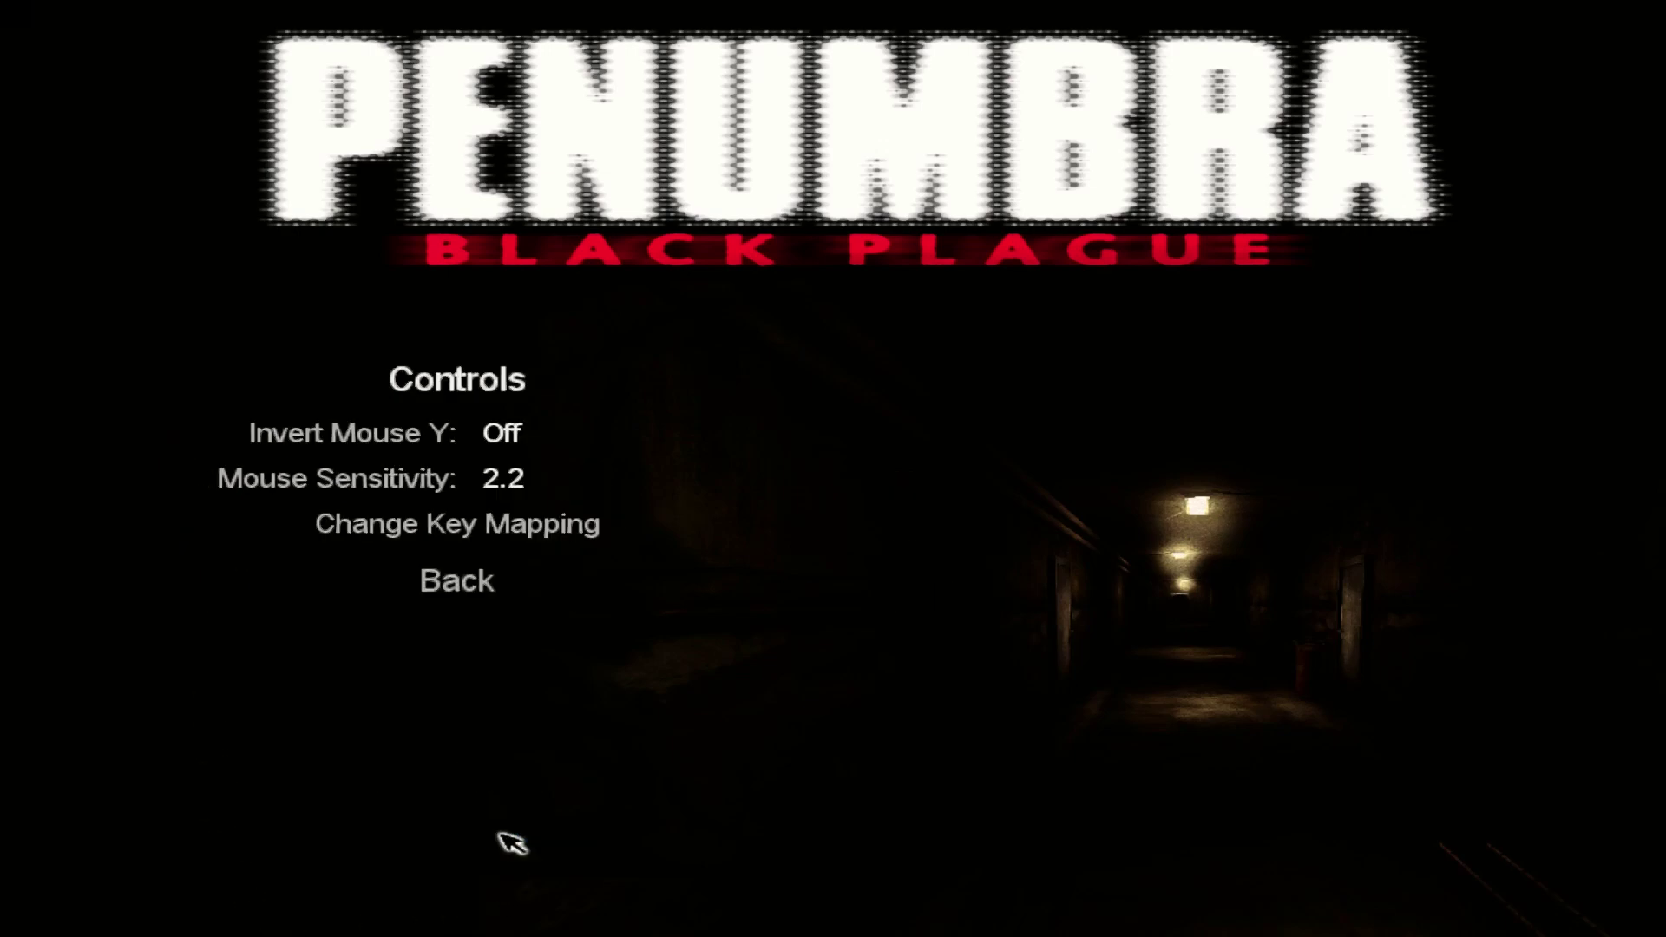
pyautogui.click(460, 580)
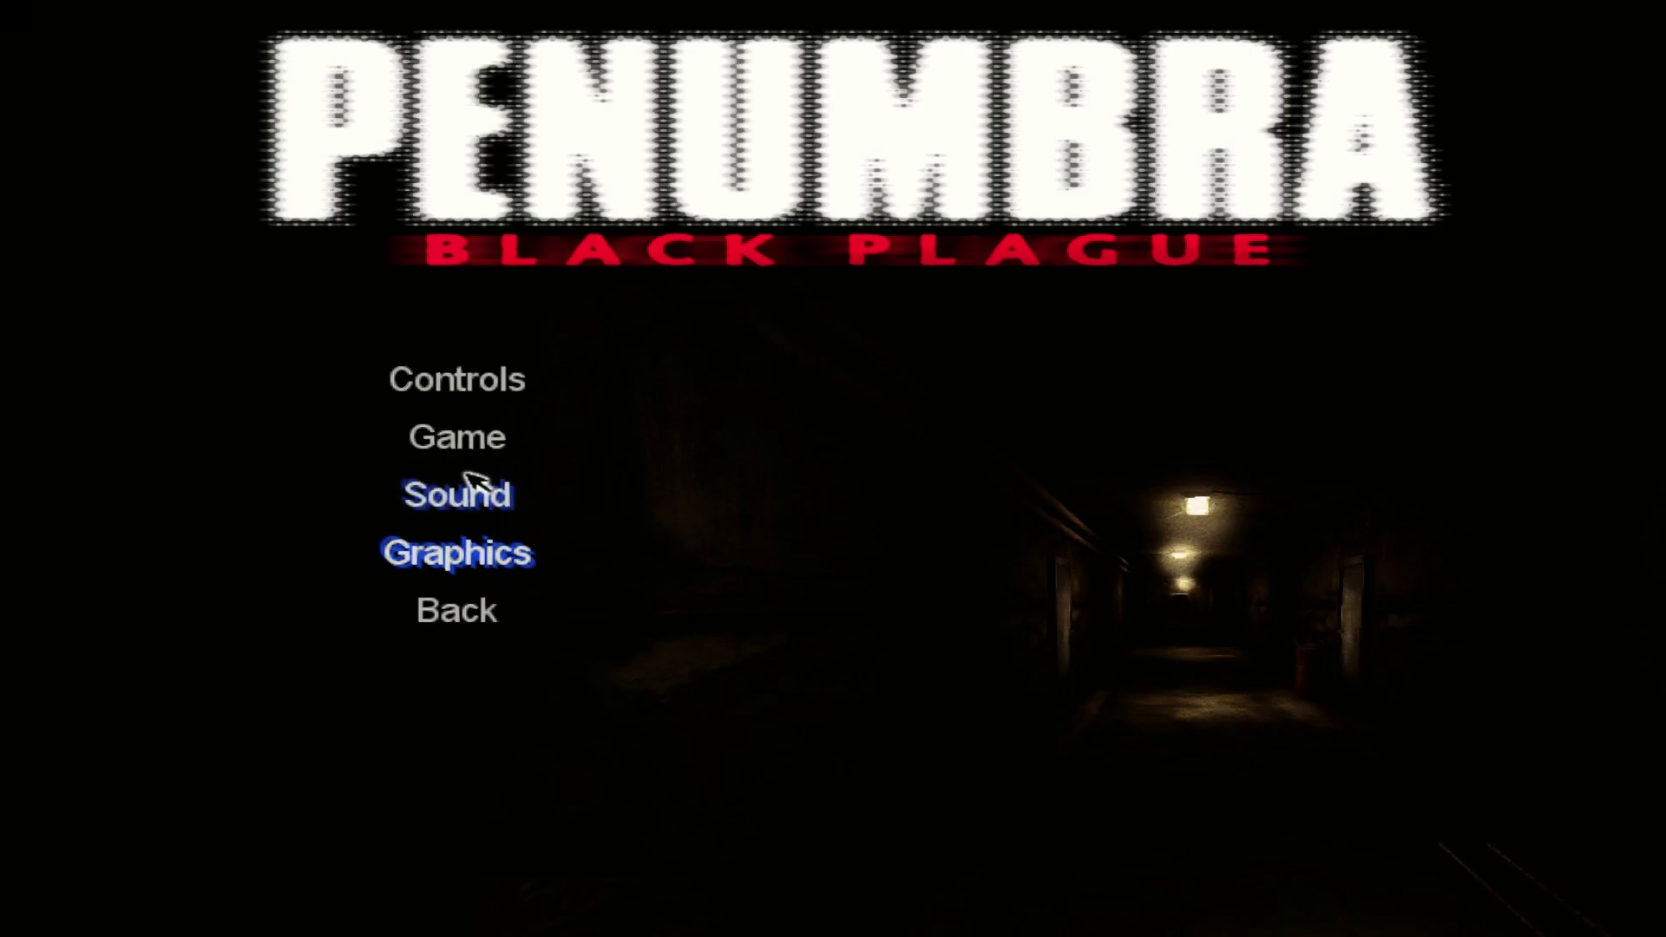
# Step: Review the in-game Game options and the Sound options, returning to the options list after each
pyautogui.click(469, 438)
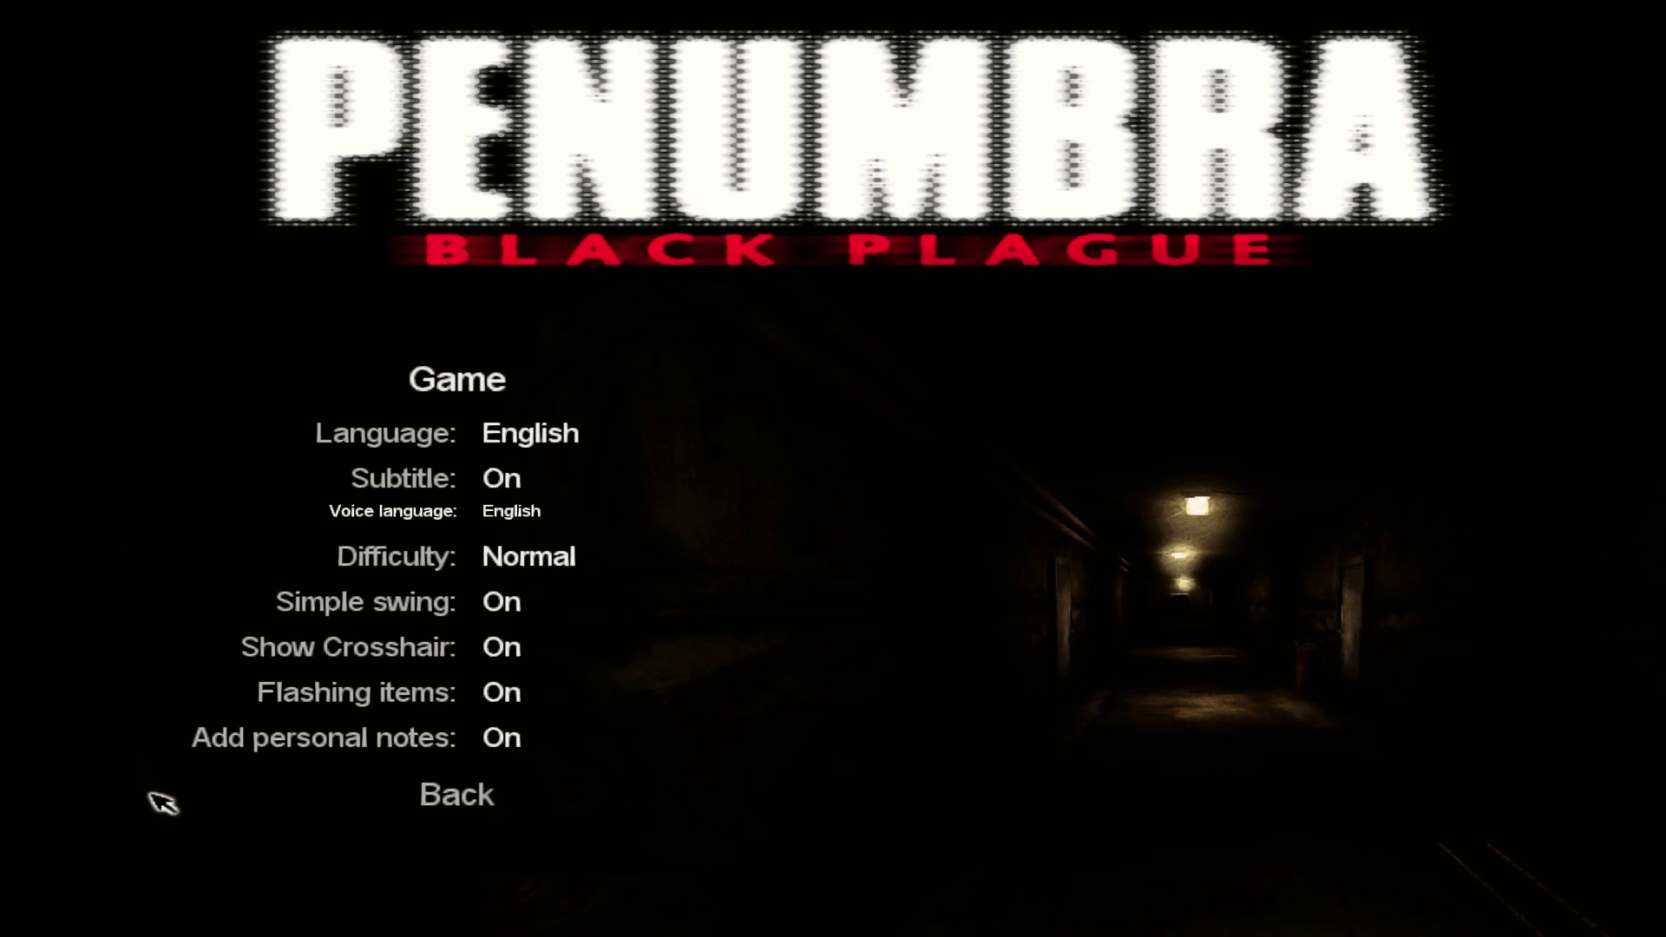
pyautogui.click(460, 803)
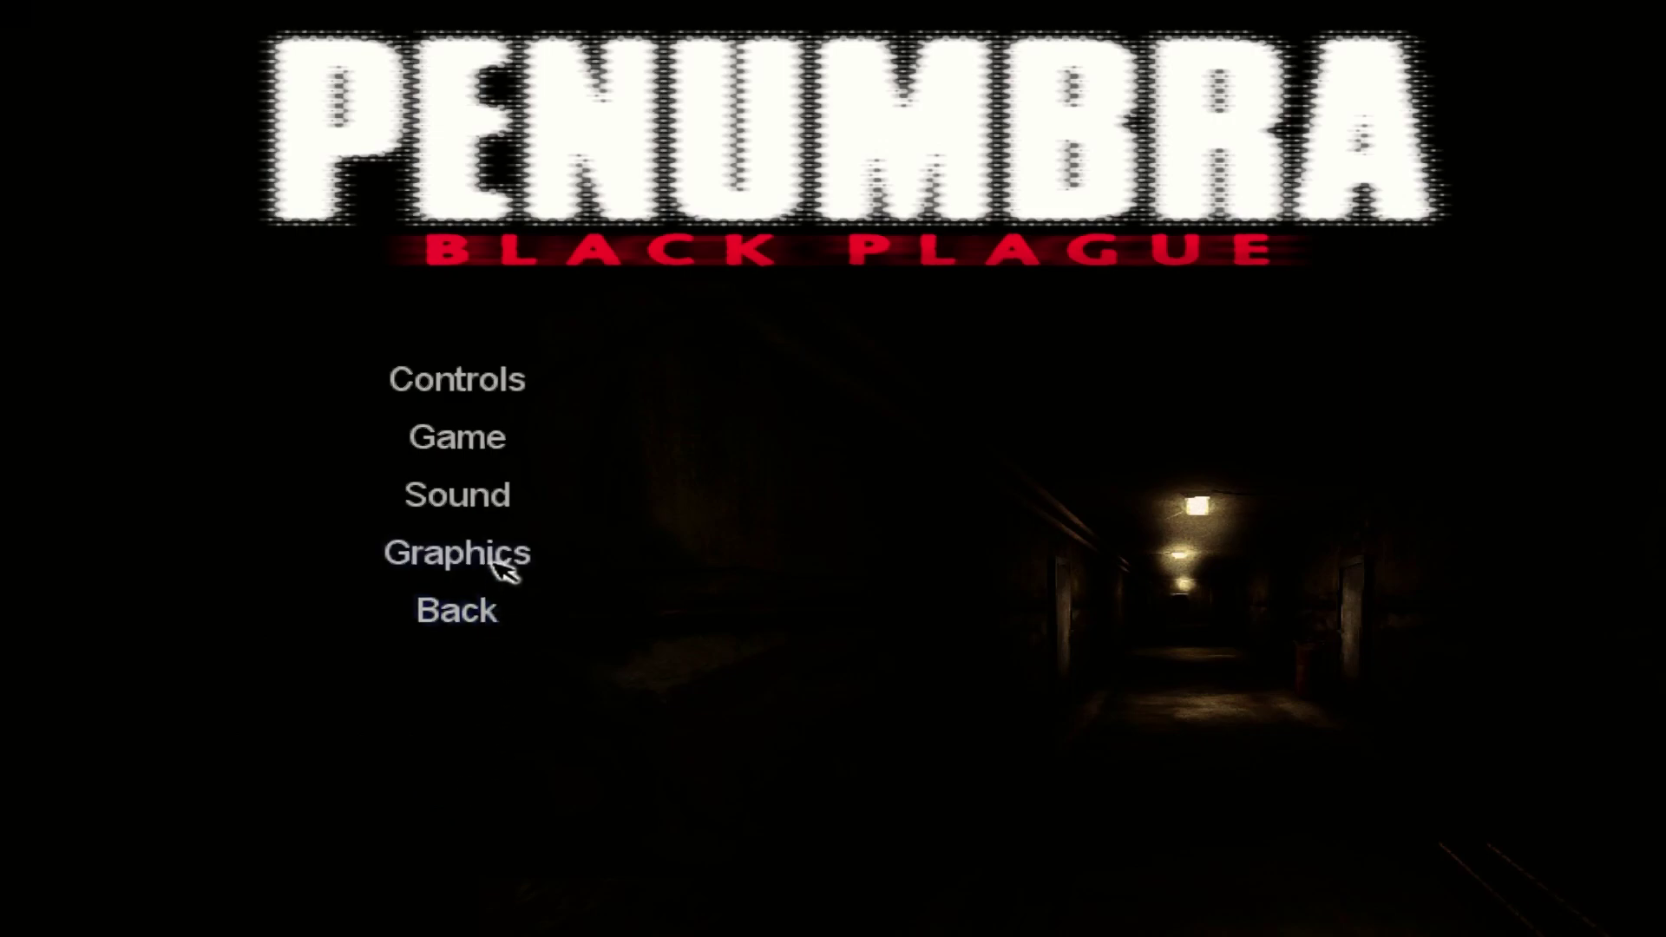
pyautogui.click(502, 494)
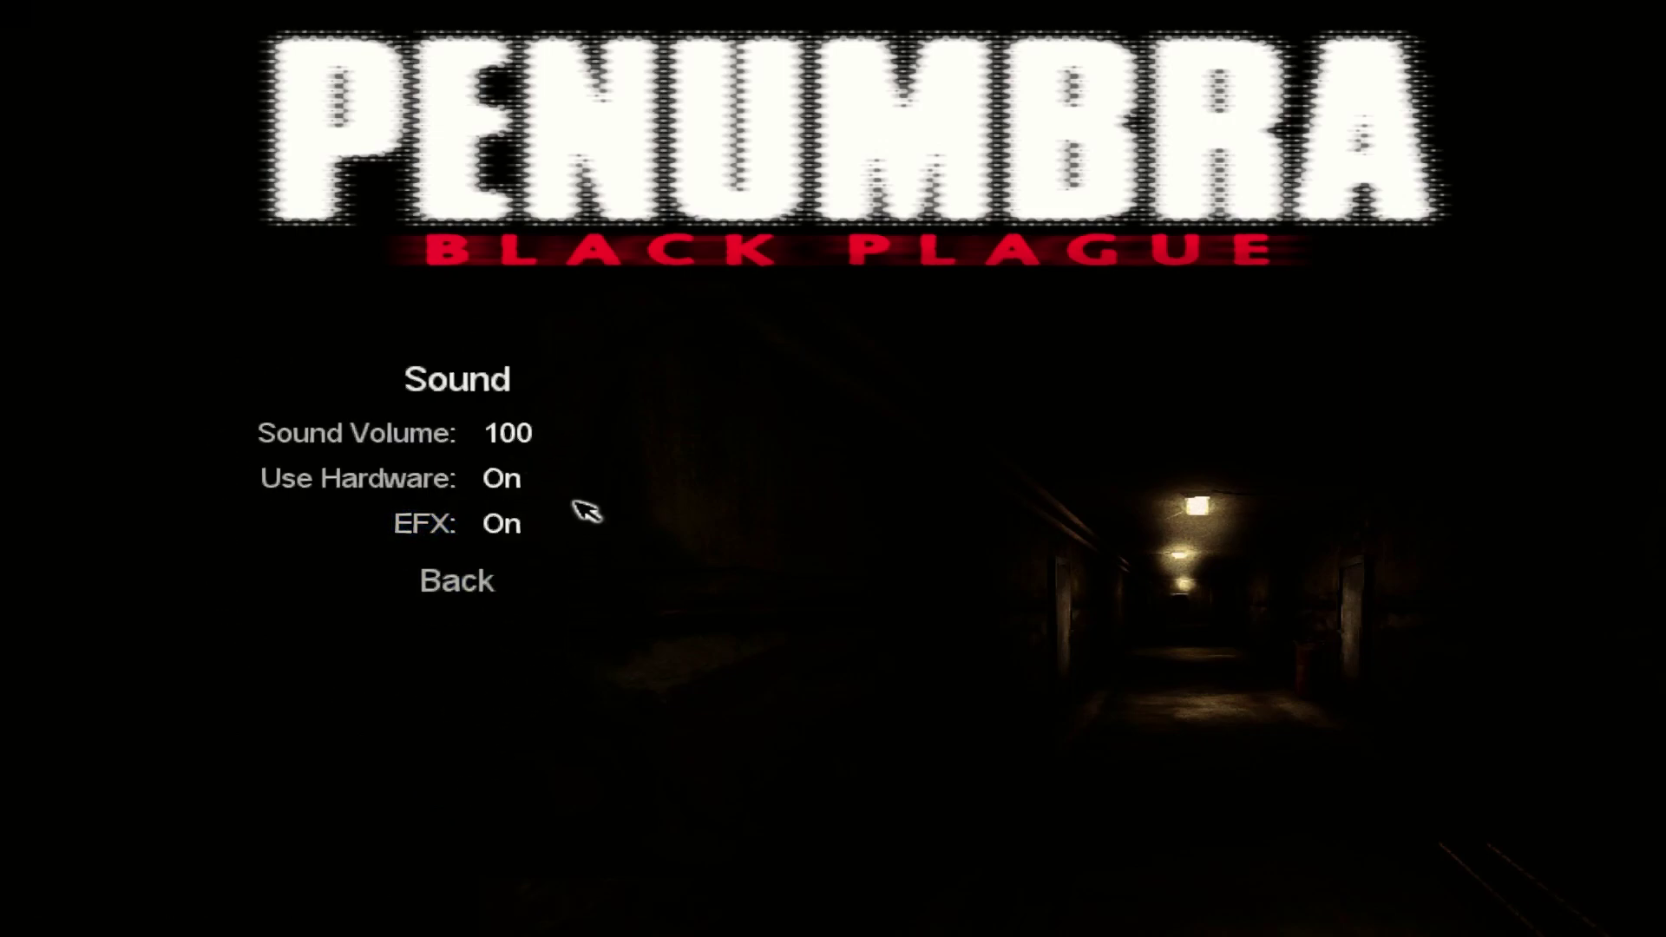
pyautogui.click(438, 588)
# Step: Review the Graphics and Advanced Graphics options, and return to the options list
pyautogui.click(447, 555)
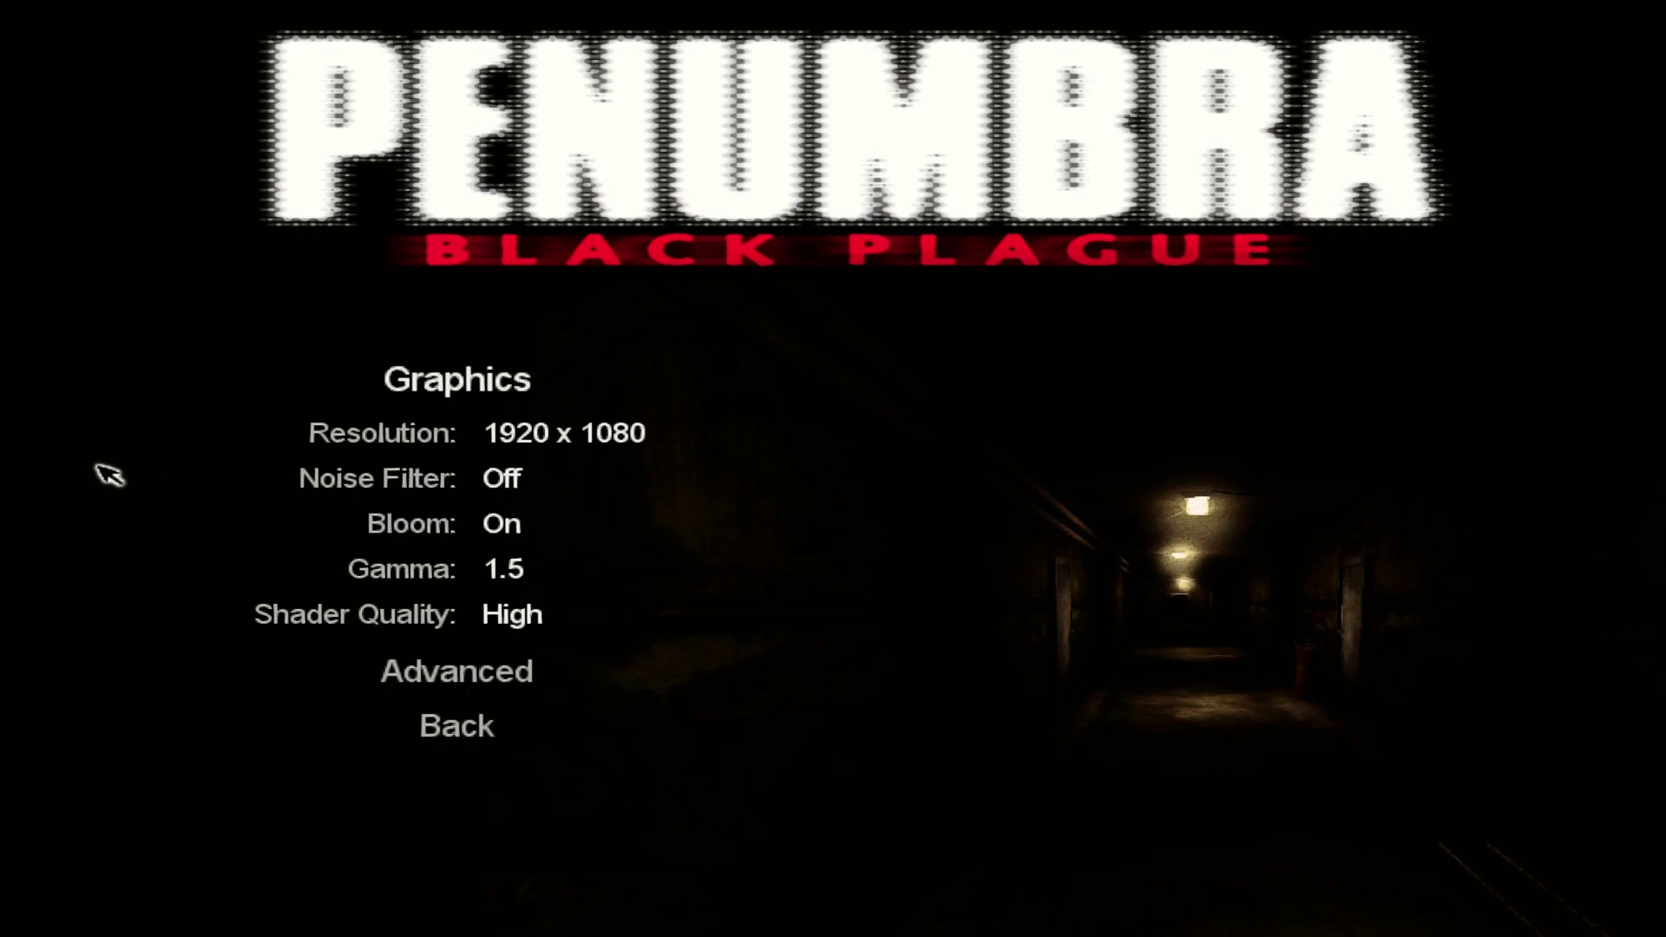
pyautogui.click(458, 675)
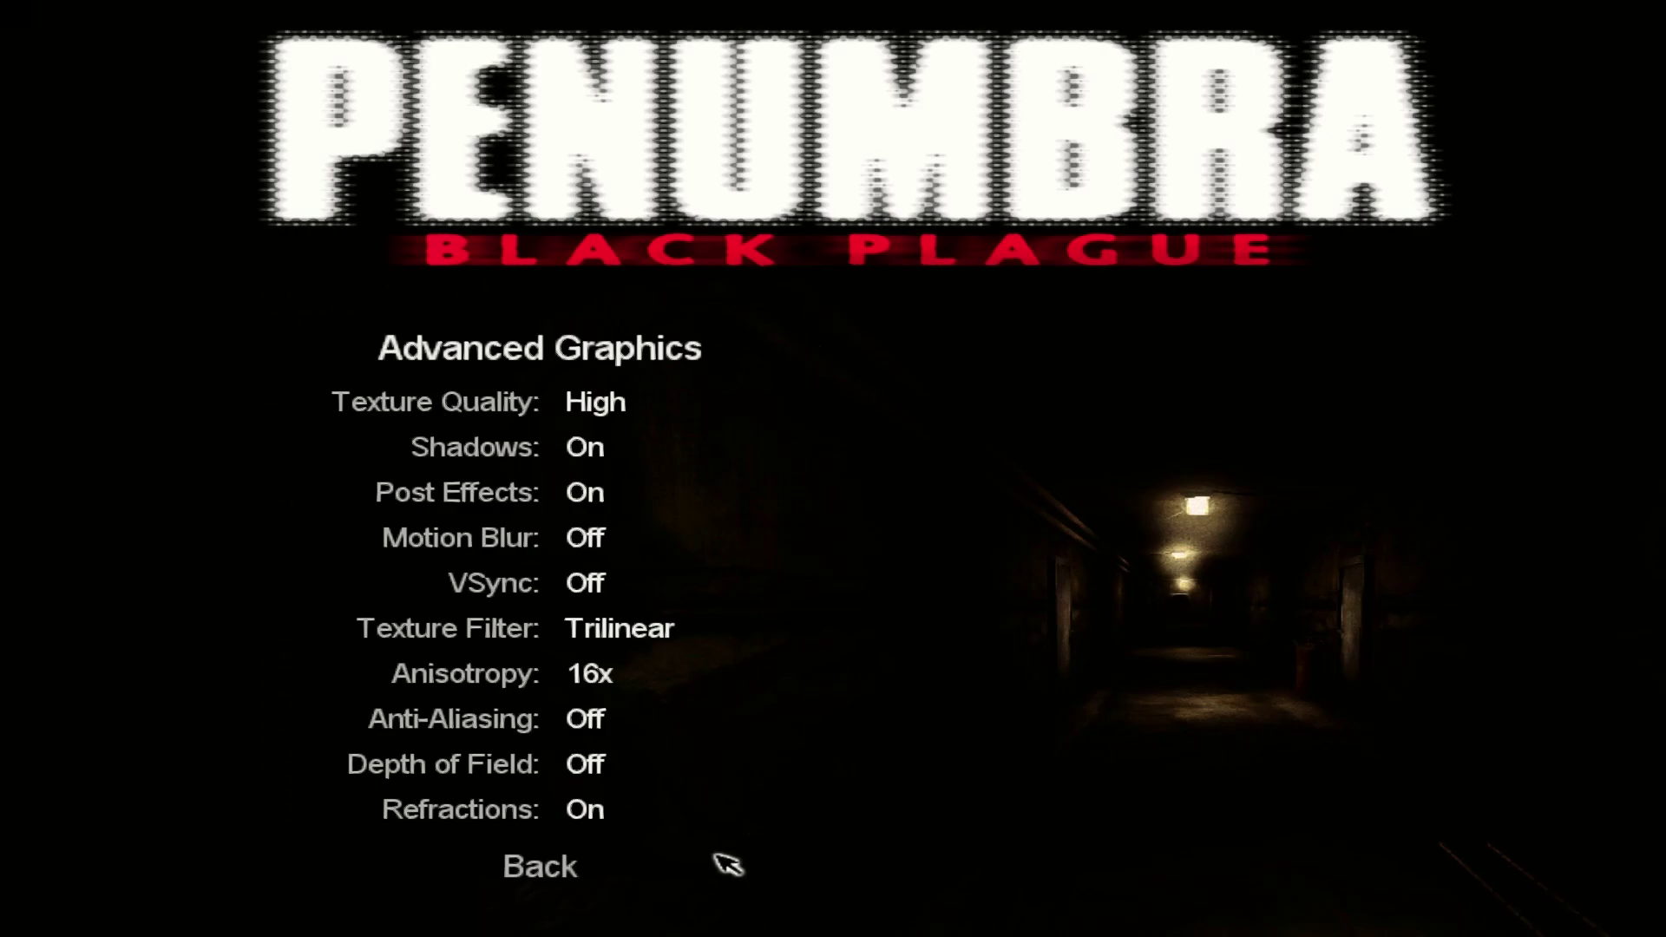
pyautogui.click(555, 871)
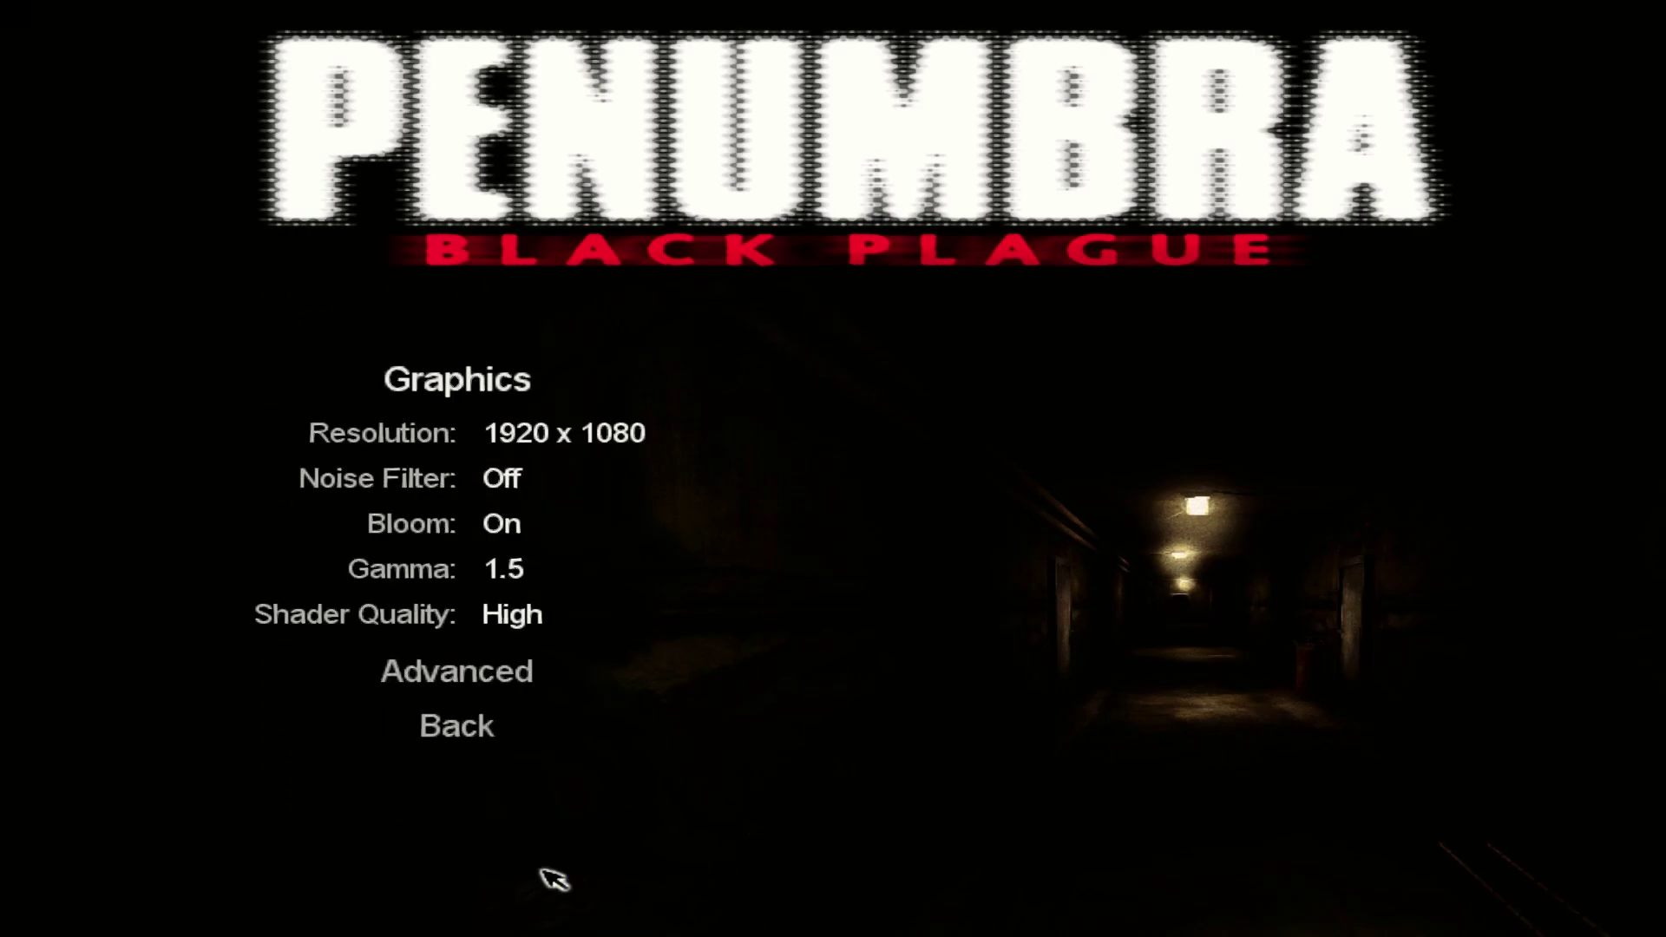
pyautogui.click(460, 729)
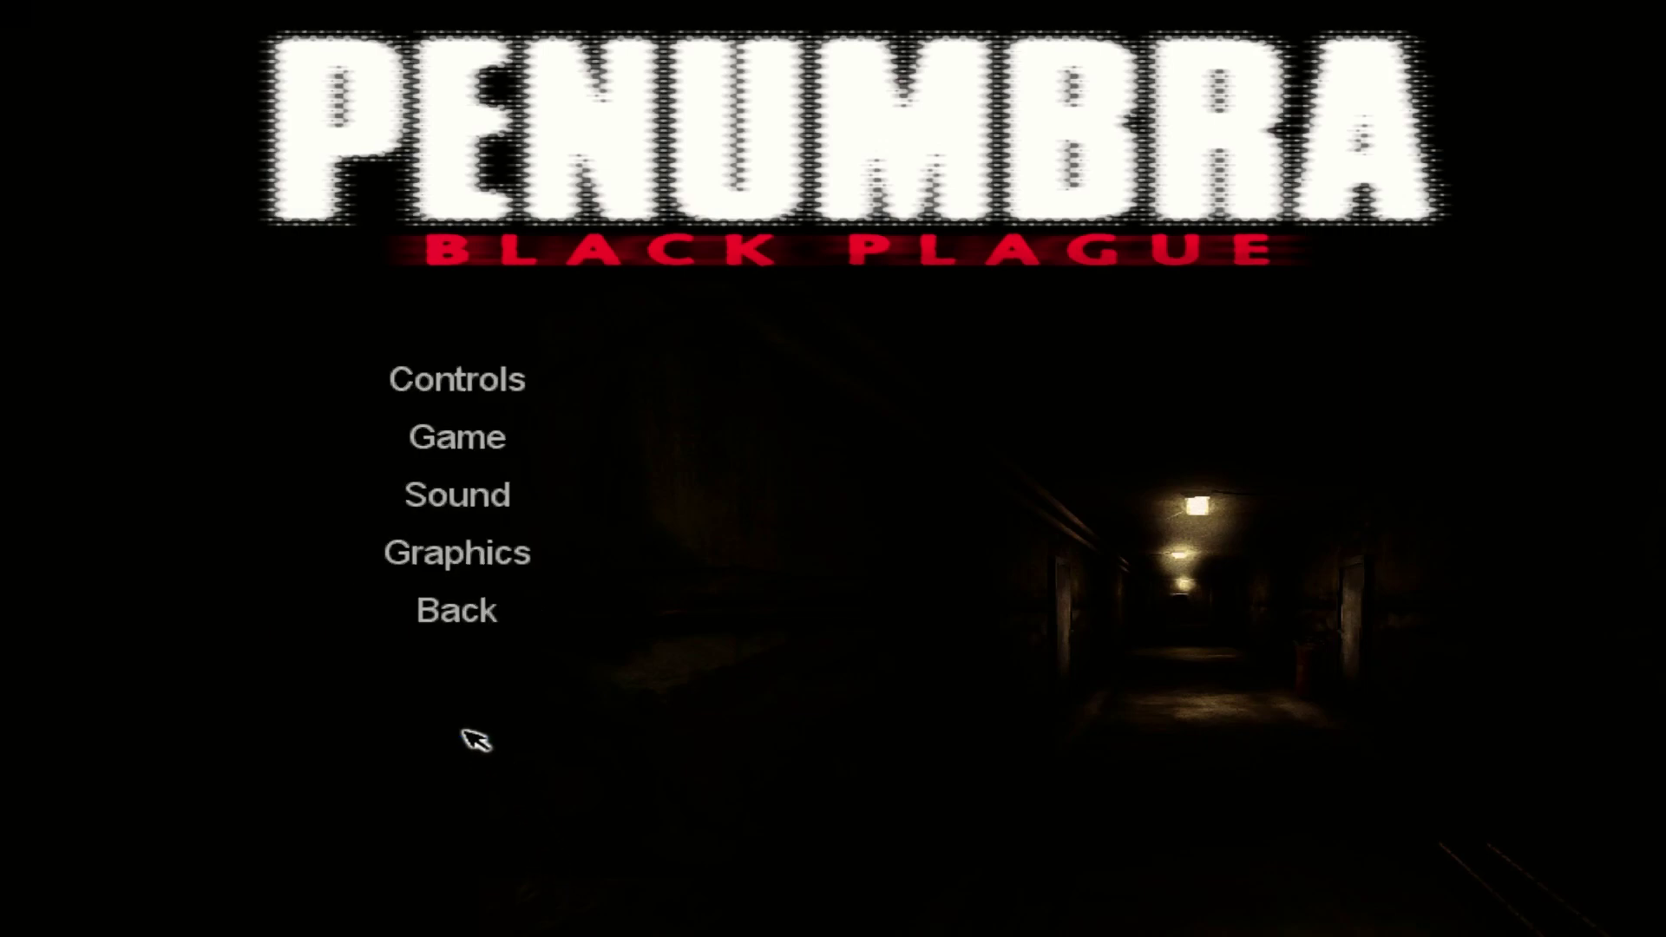